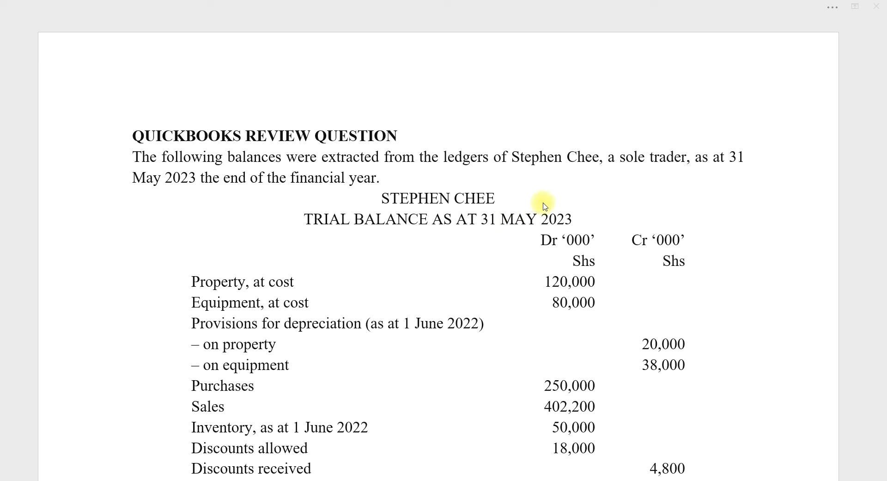
Switch to QuickBooks and choose Create a new company from the No Company Open window
click(390, 480)
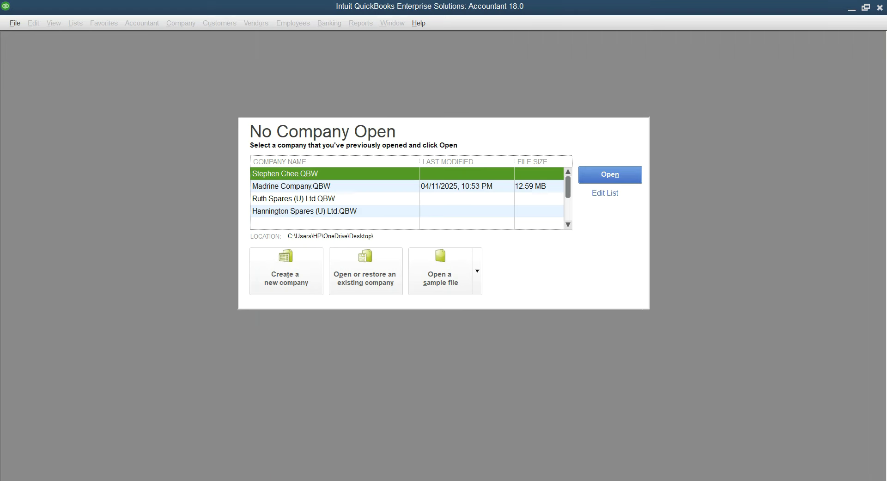
click(288, 261)
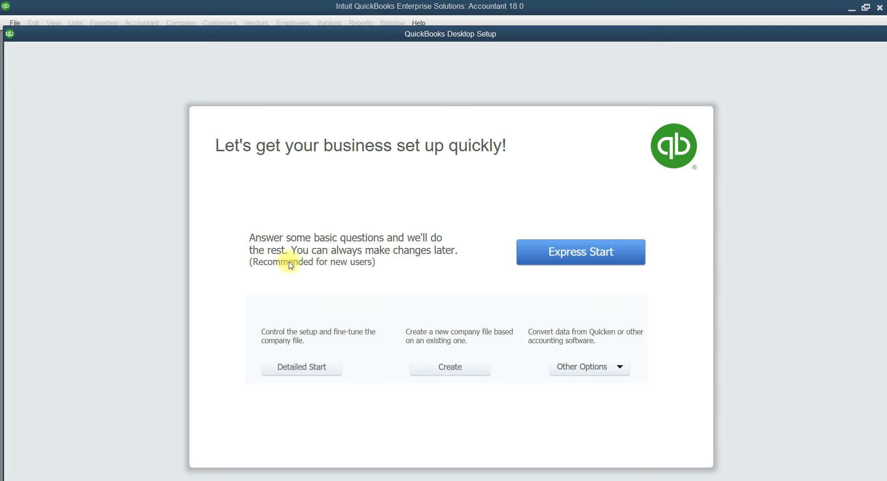
click(313, 371)
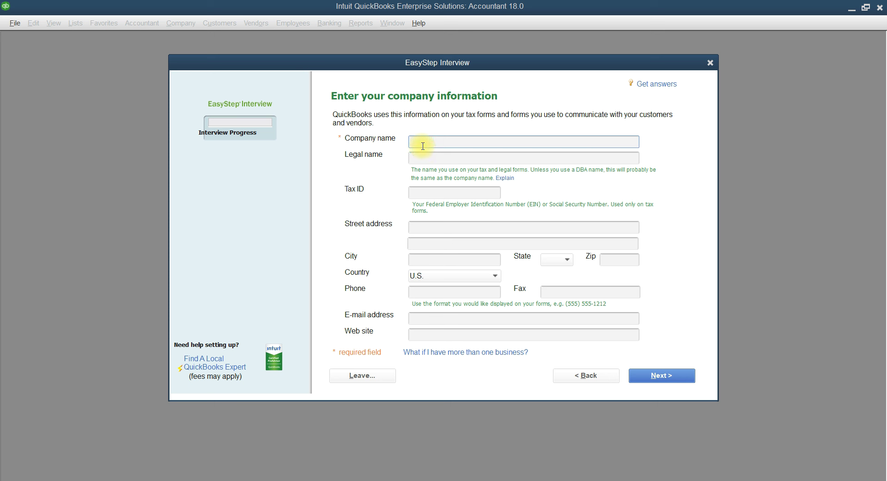
click(490, 277)
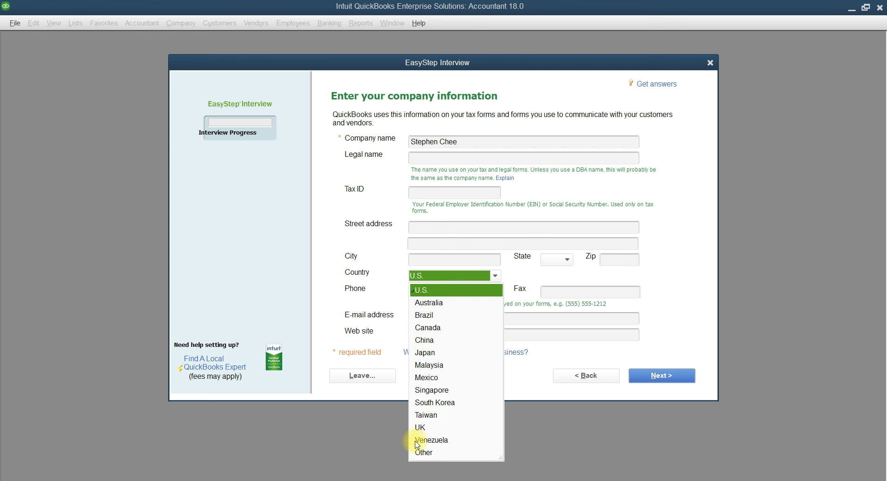
click(425, 453)
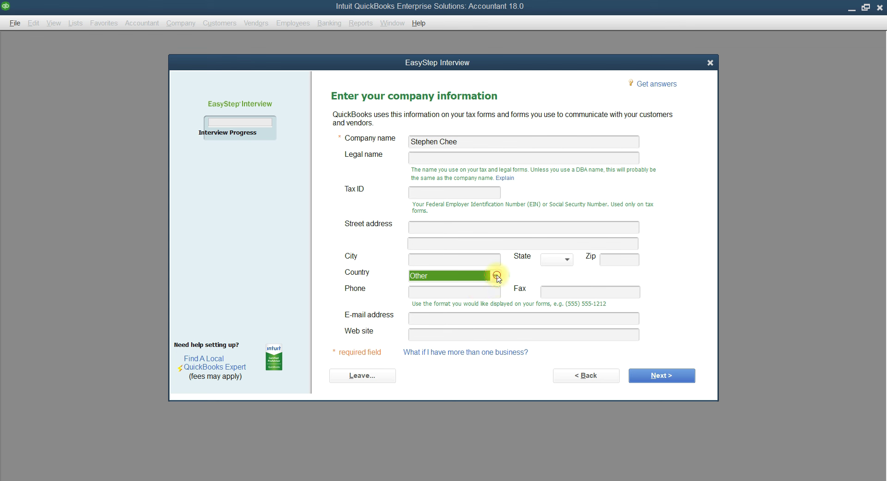
click(495, 275)
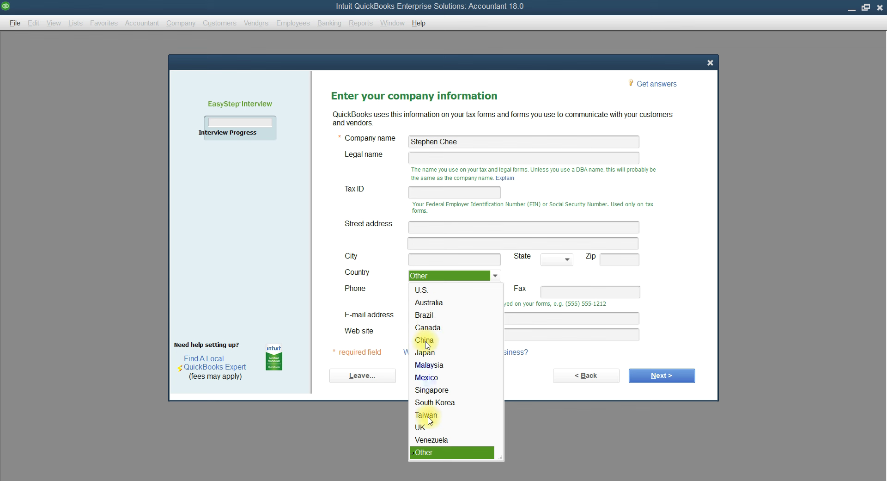
click(441, 452)
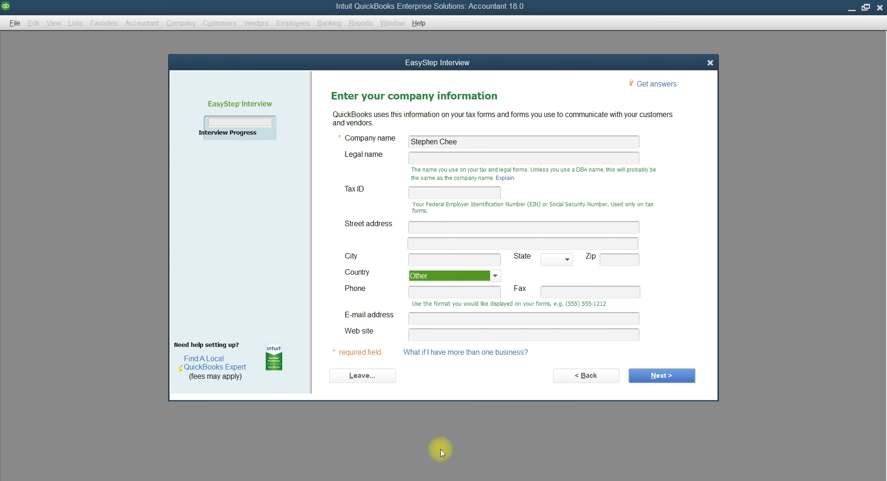
click(660, 376)
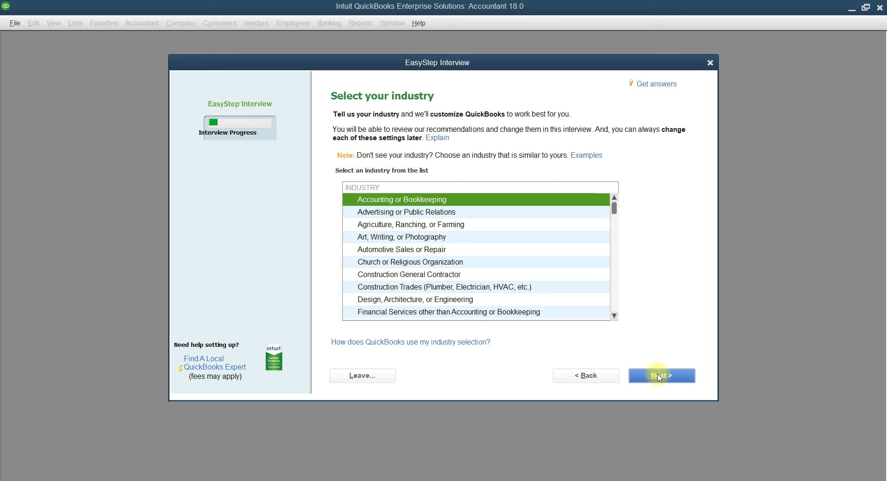
click(393, 480)
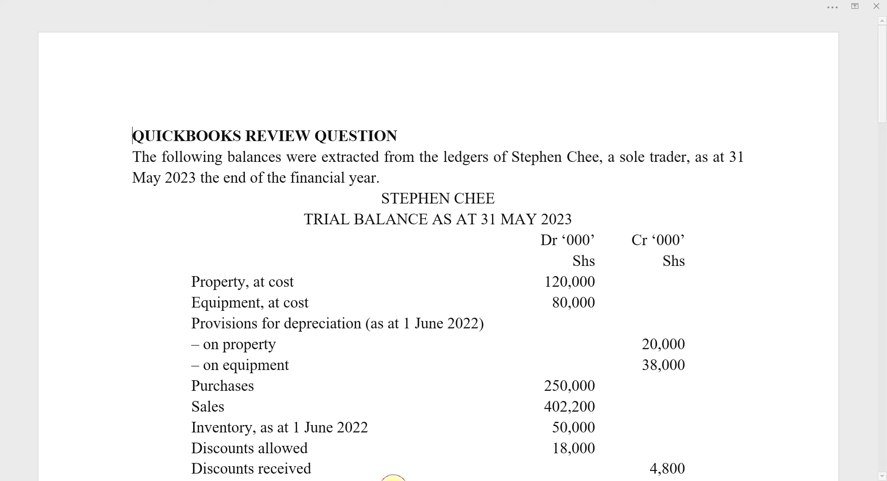
scroll(437, 386, down, 1)
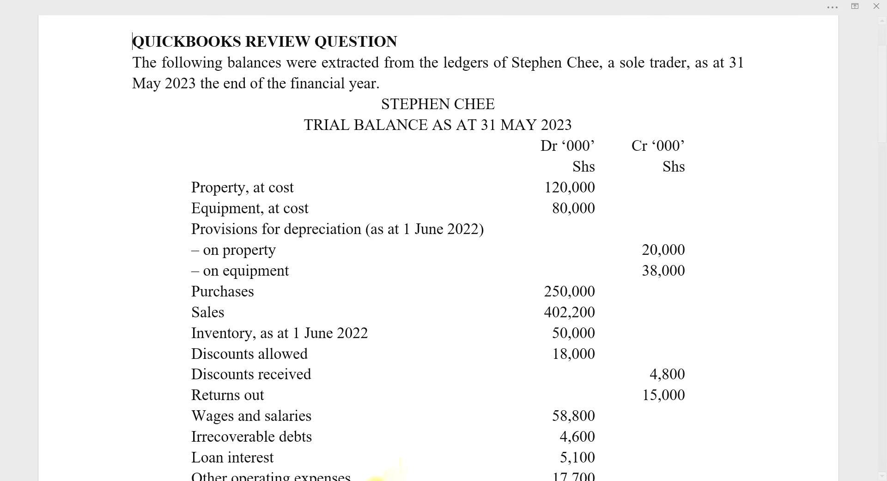
click(376, 479)
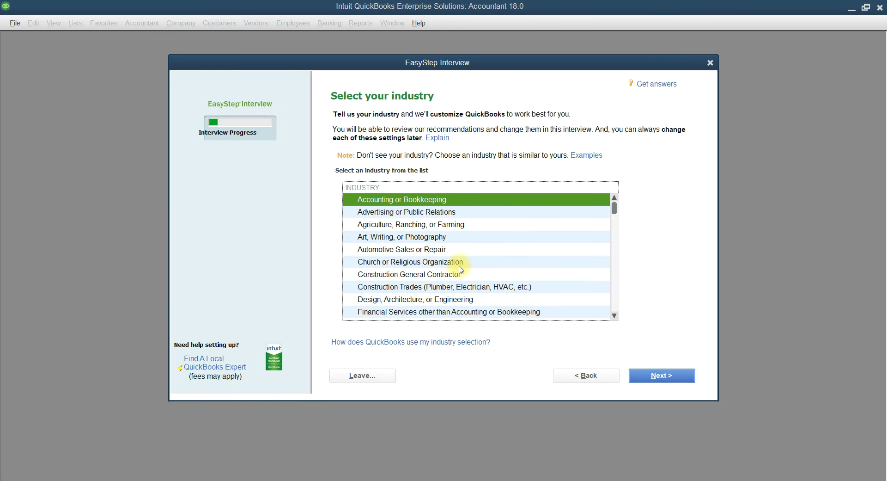
Choose General Product-based Business as the industry and Sole Proprietorship as the organization
scroll(461, 269, down, 8)
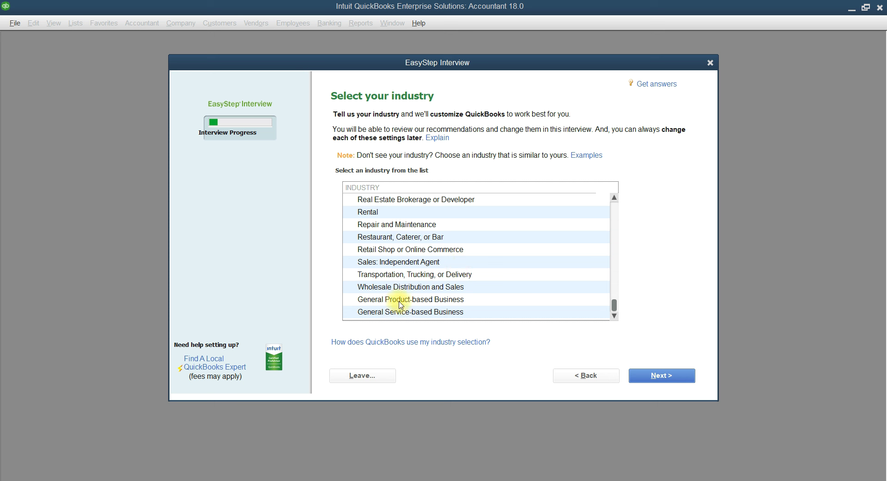
click(401, 305)
click(682, 375)
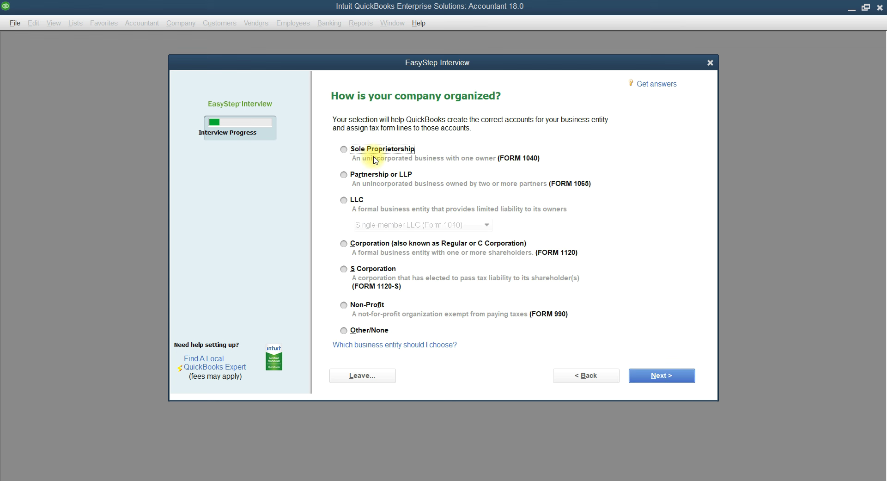
click(344, 149)
click(662, 377)
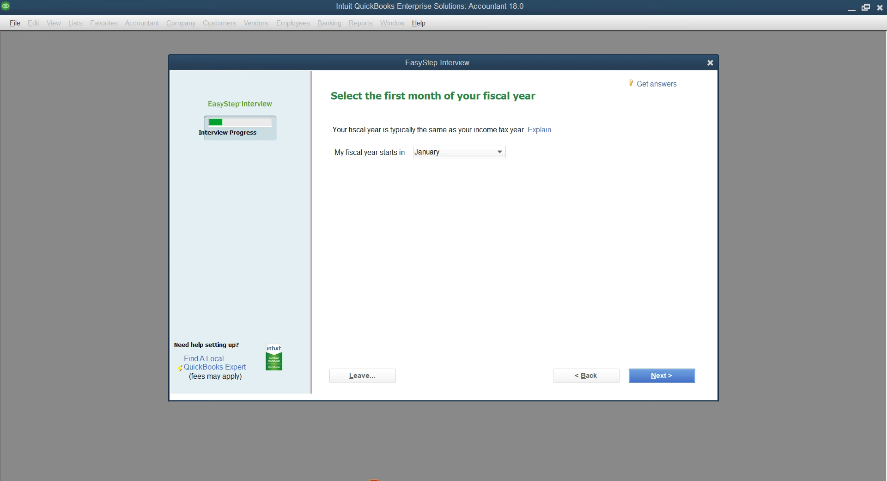
Glance at the trial balance document, then set the fiscal year to start in June
mouse_move(392, 480)
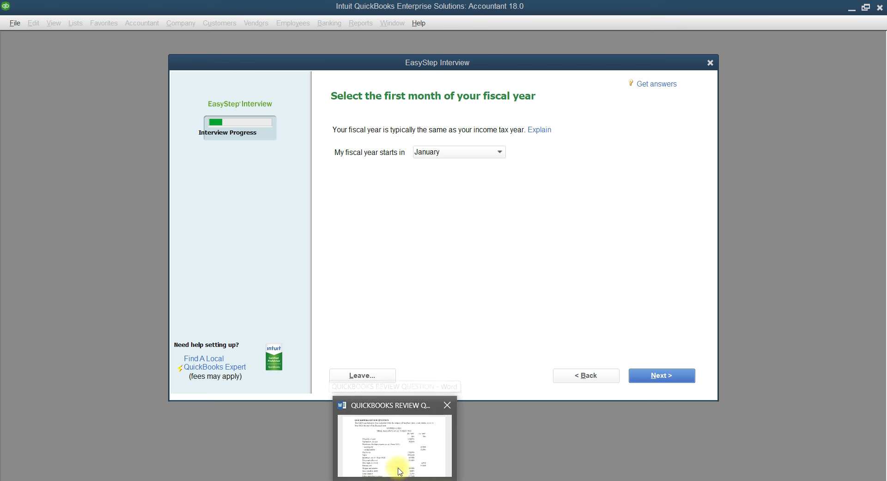
key(alt+Tab)
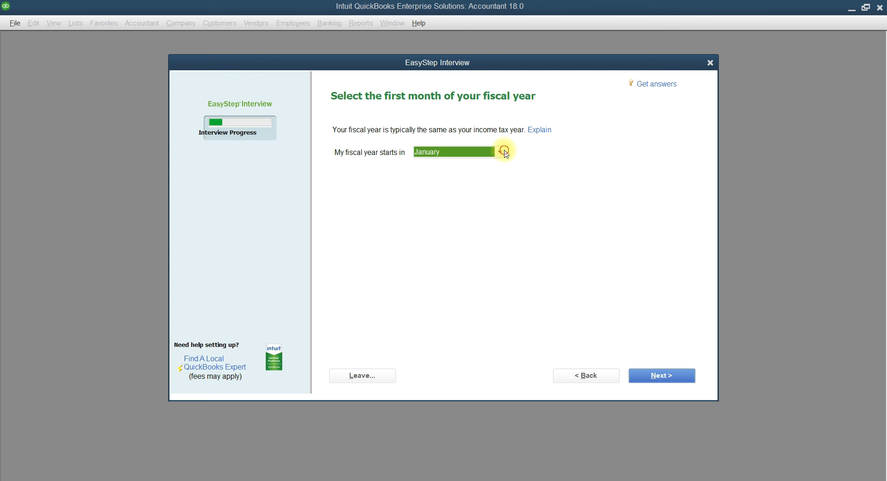
click(501, 152)
click(431, 228)
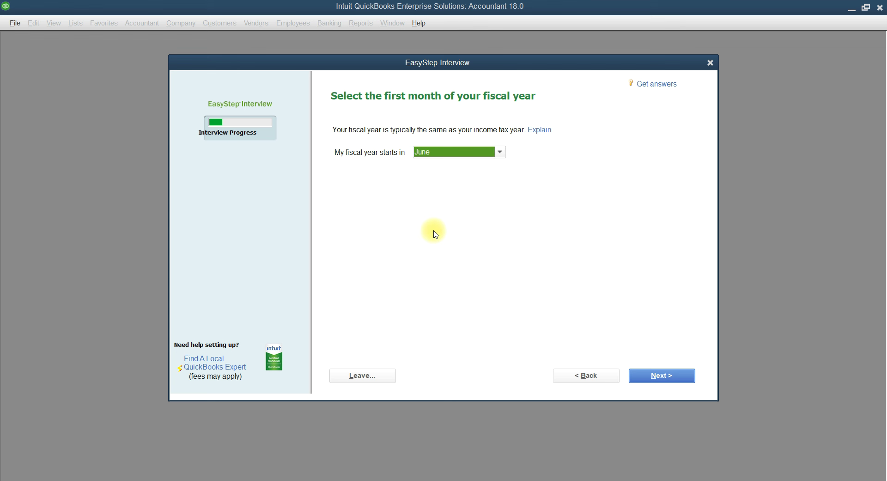
click(650, 377)
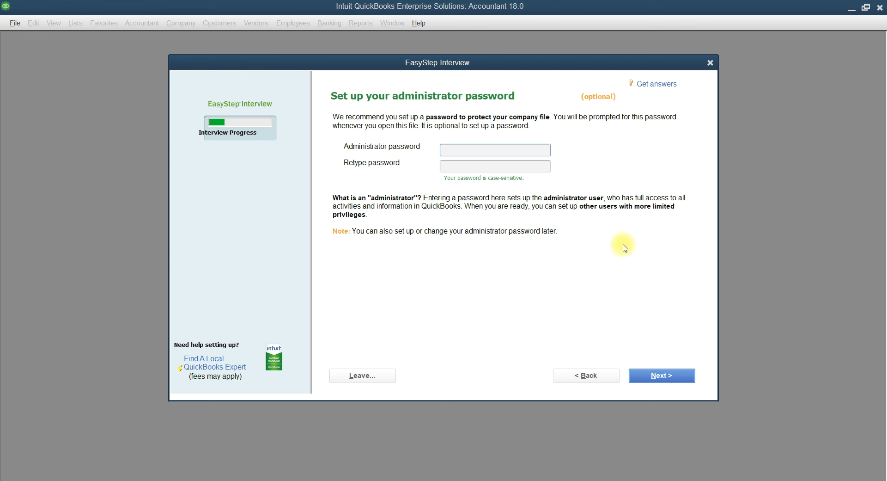
Skip the administrator password and save the company file to the Desktop
click(653, 382)
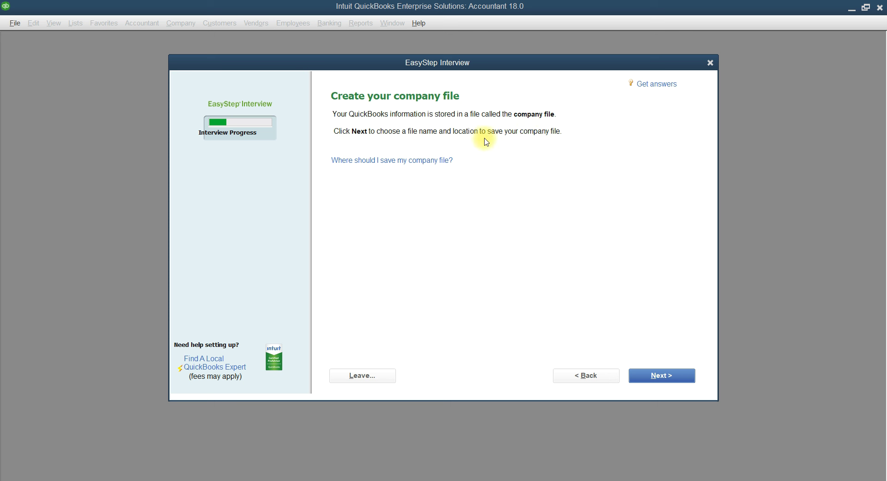
click(646, 377)
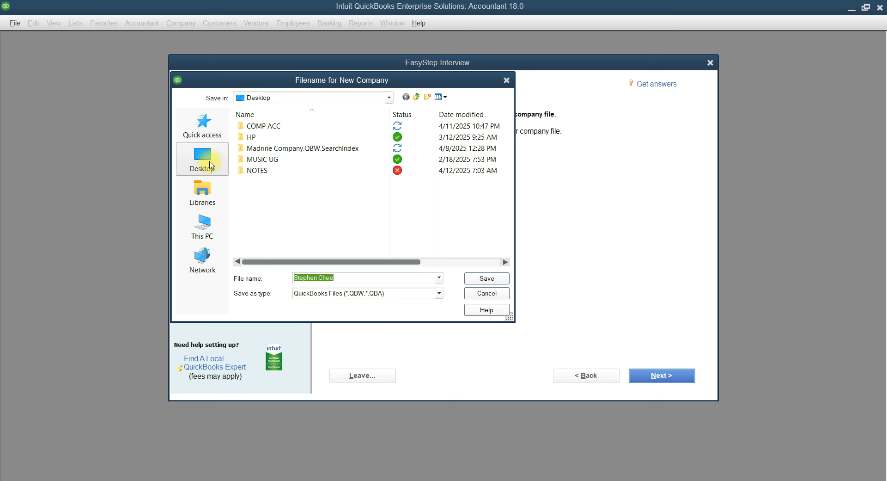
click(202, 159)
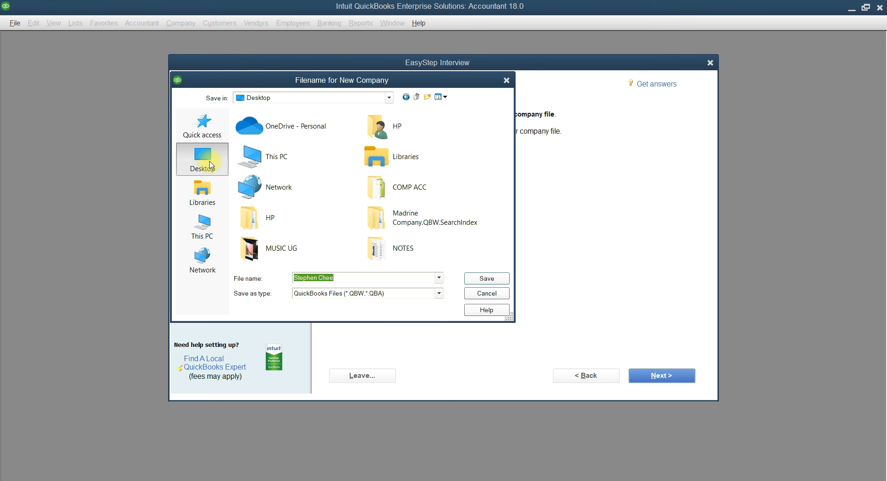
click(481, 283)
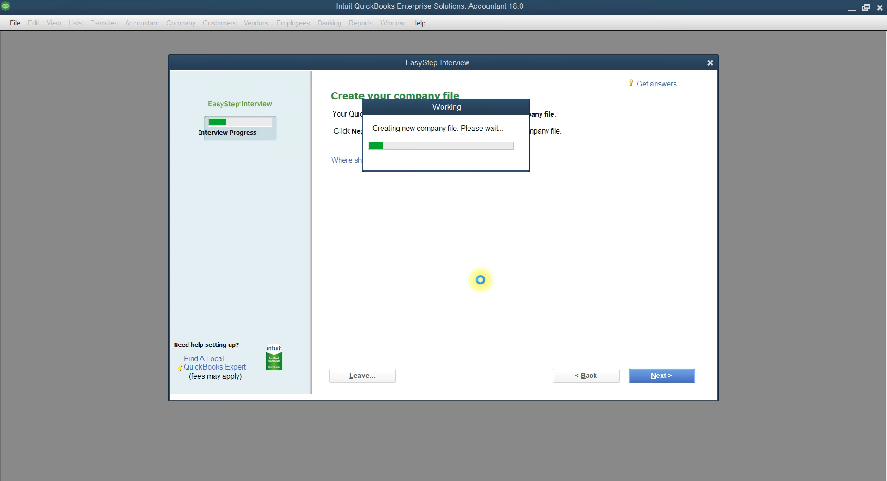
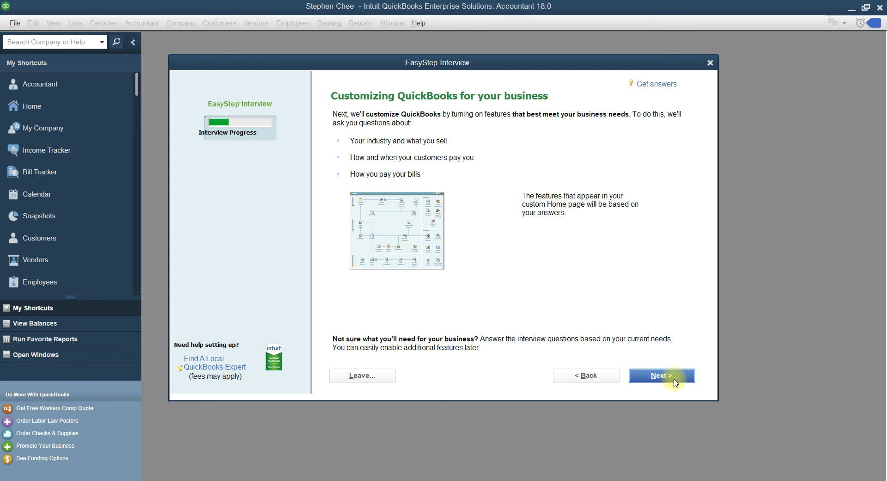
Move past the 'Customizing QuickBooks for your business' page toward the 'What do you sell?' question
click(674, 379)
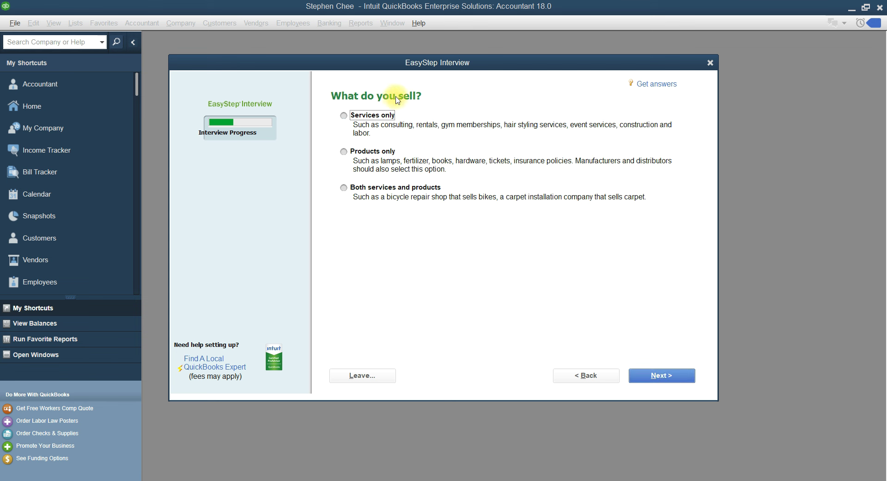
Bring up the Word document holding the trial balance as at 31 May 2023
click(399, 480)
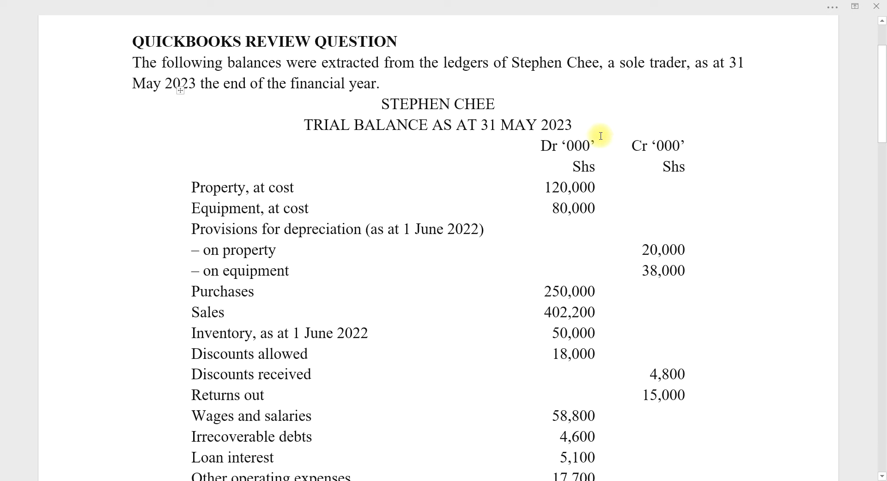
Scroll through the trial balance and adjustment notes, then go back to the QuickBooks interview
scroll(601, 136, down, 15)
scroll(600, 136, up, 15)
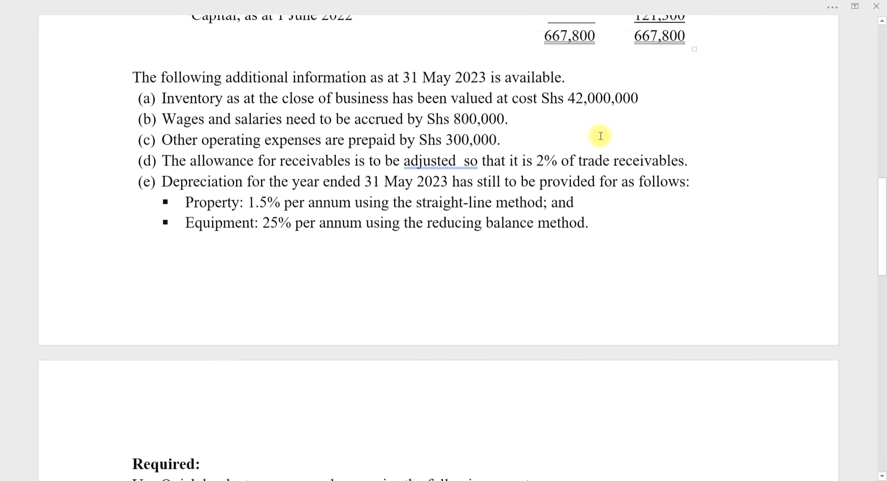
scroll(601, 136, up, 1)
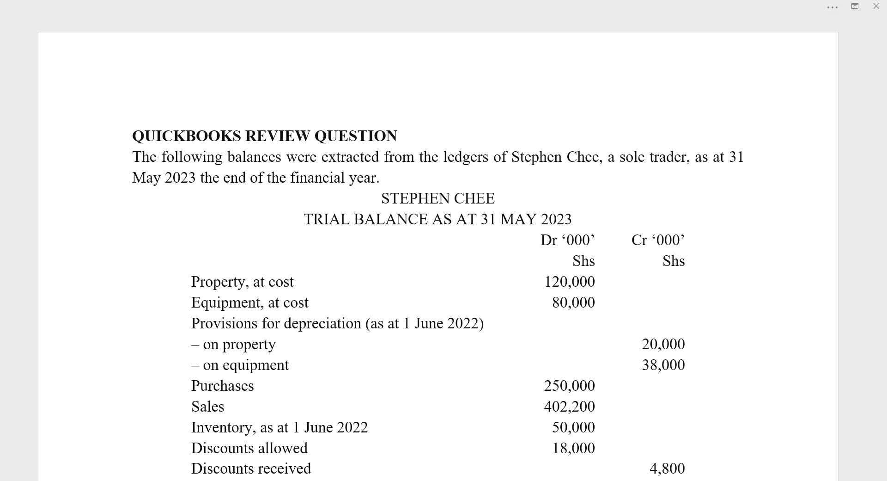
click(373, 477)
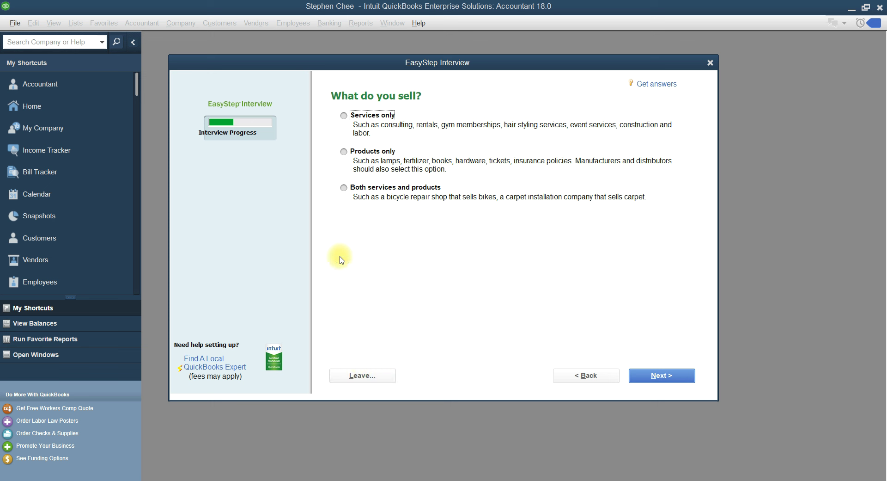
Answer Products only, keeping sales tax, estimates, sales orders and billing statements
click(344, 153)
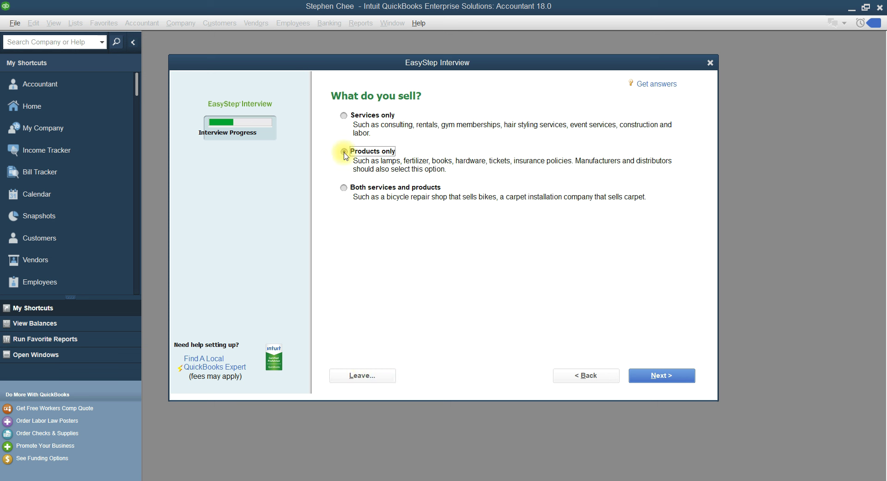
click(654, 381)
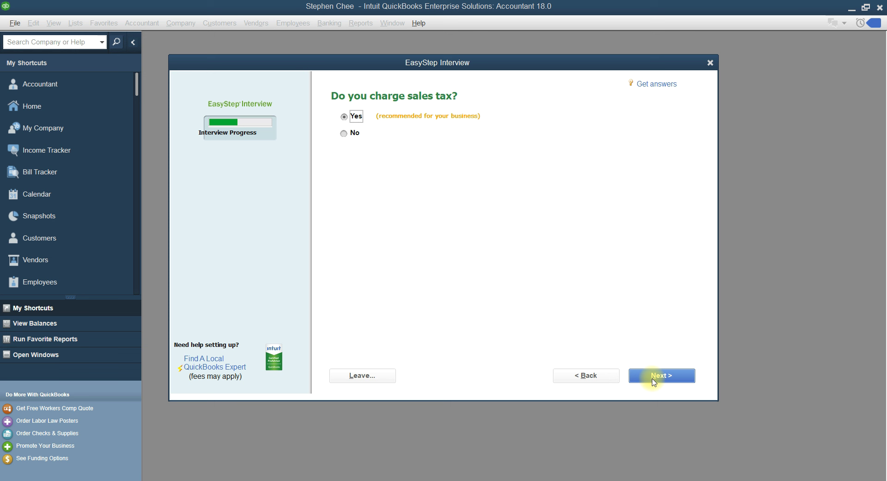
click(657, 380)
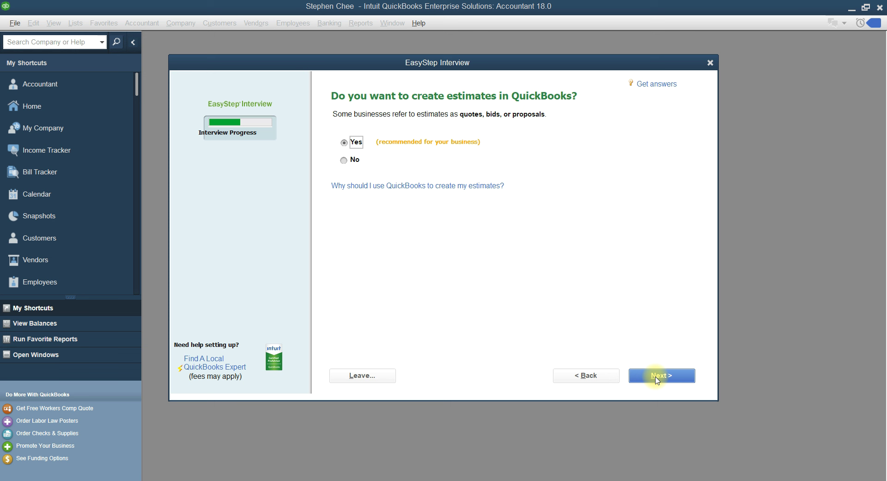
click(656, 376)
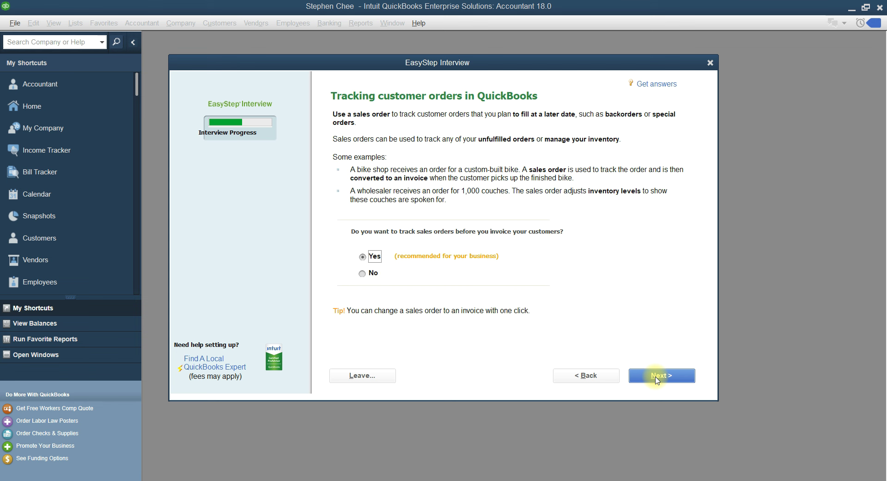
click(656, 376)
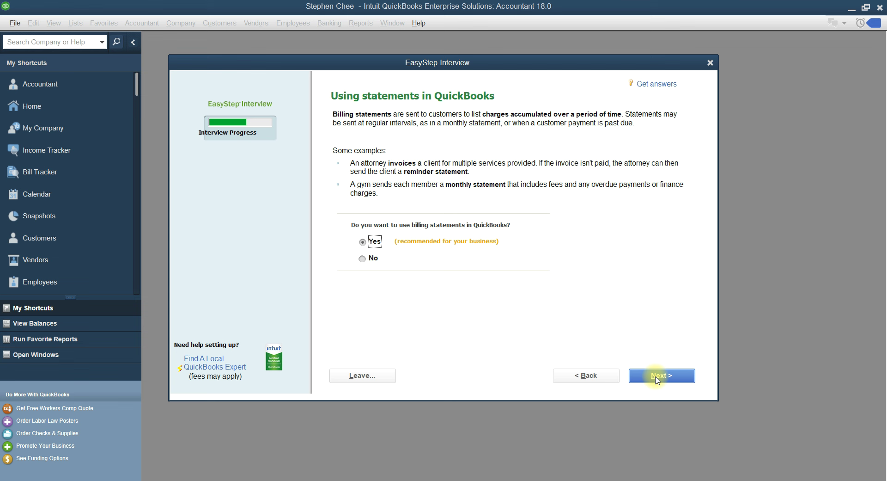
click(656, 377)
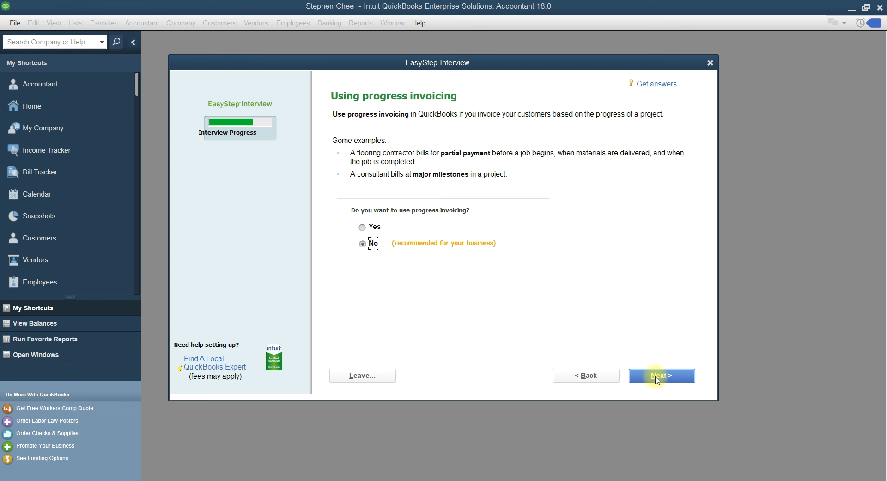
Skip progress invoicing, track bills, and answer No to inventory, time tracking and employees
click(657, 377)
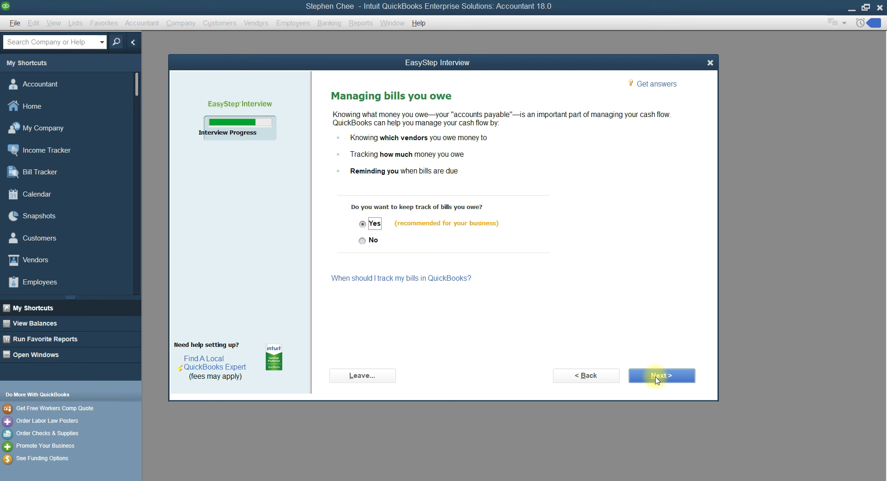
click(656, 376)
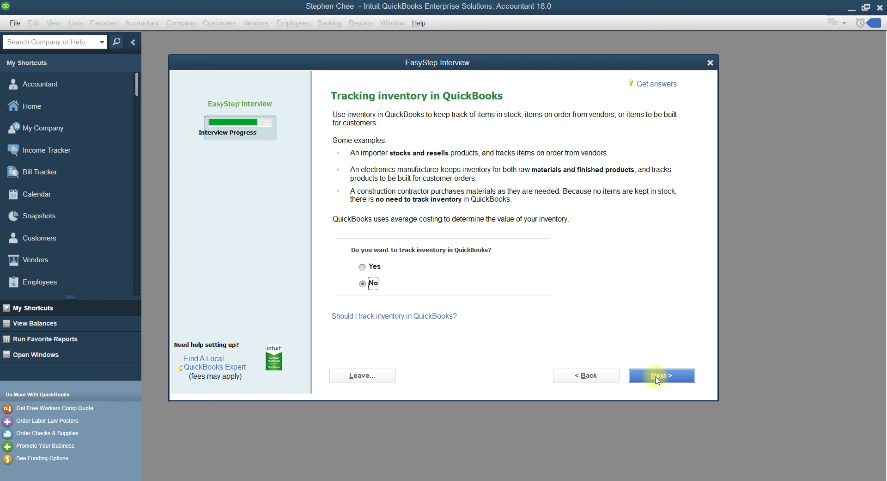
click(657, 376)
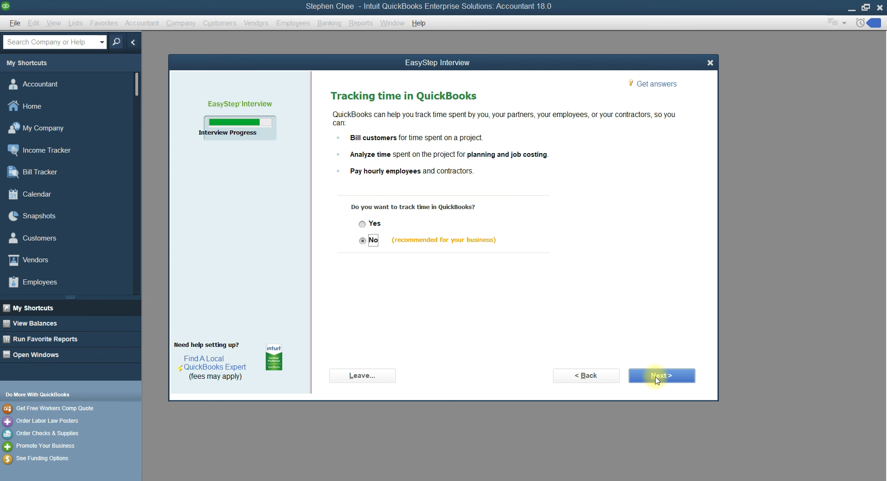
click(657, 376)
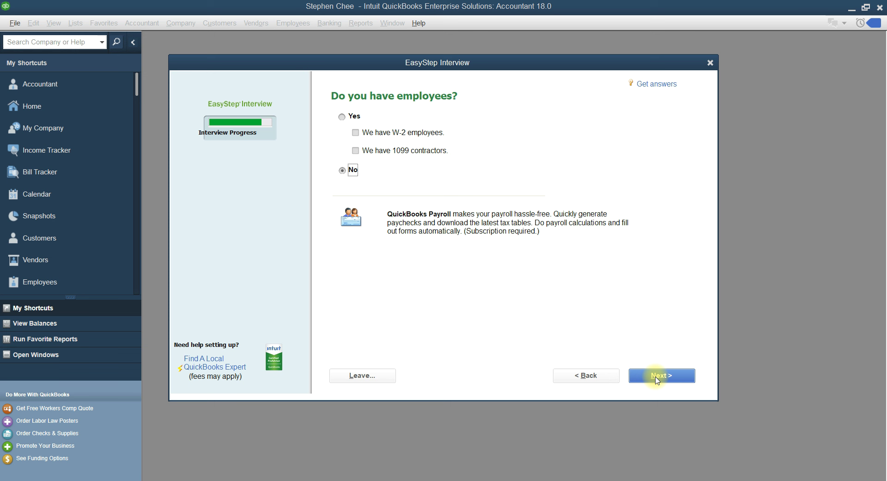
click(658, 376)
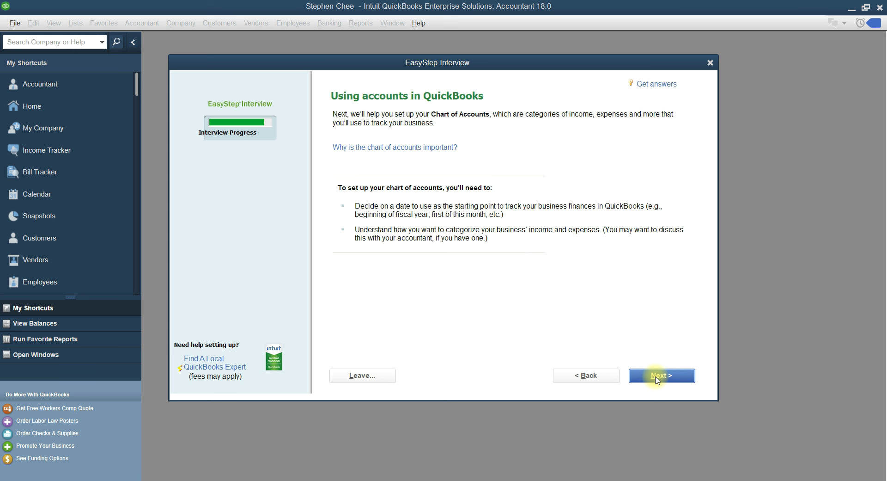
Choose a specific start date and enter 06/01/2022 as the company's start date
click(657, 376)
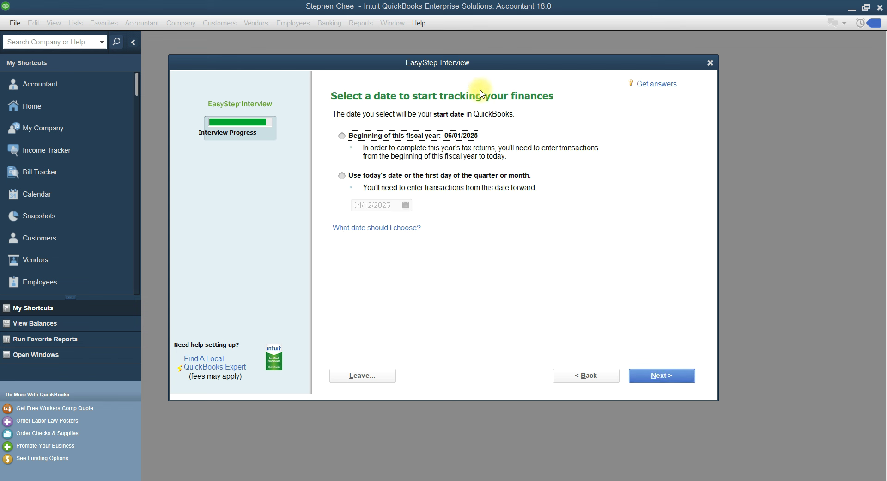
click(342, 176)
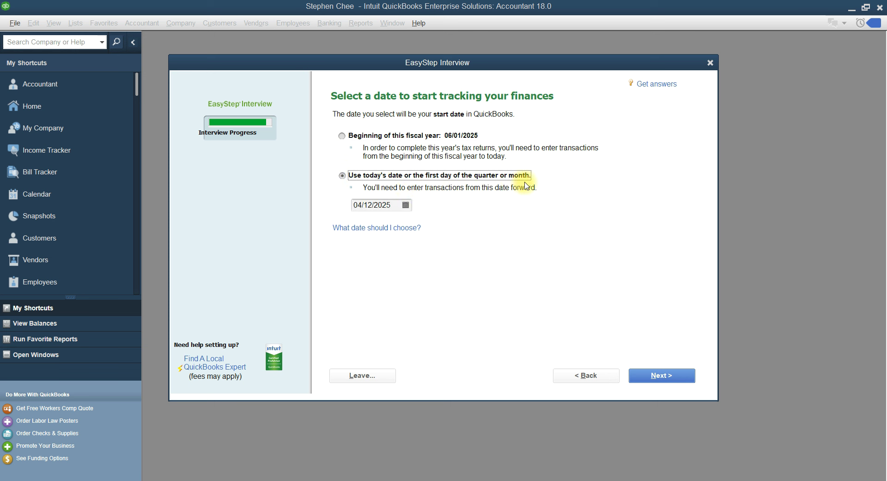
click(392, 205)
key(BackSpace)
text(2)
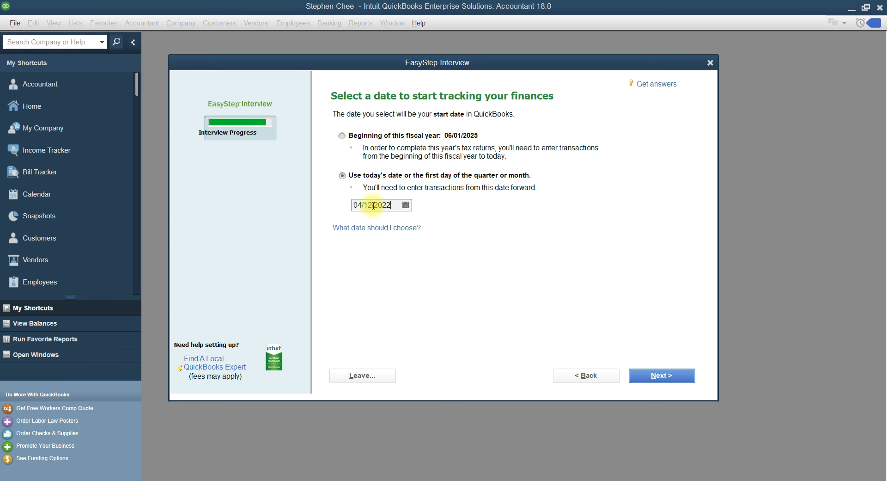
key(BackSpace)
key(BackSpace)
text(01)
click(361, 207)
key(BackSpace)
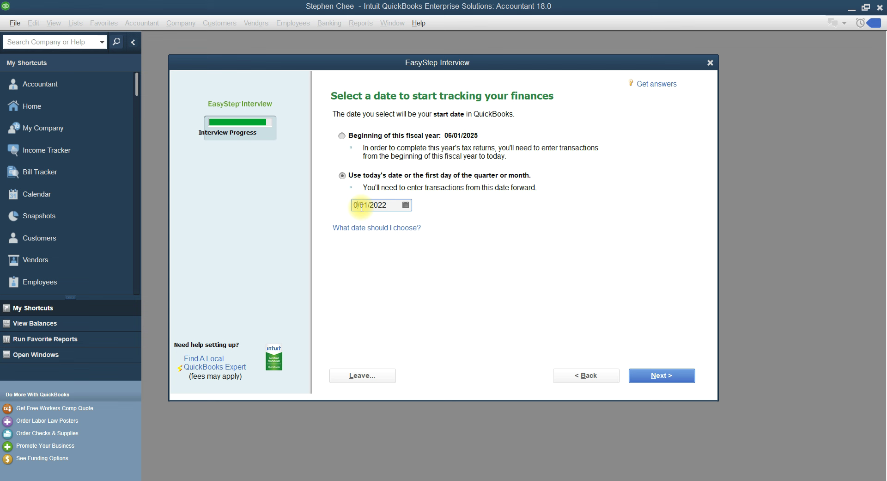
text(6)
click(672, 375)
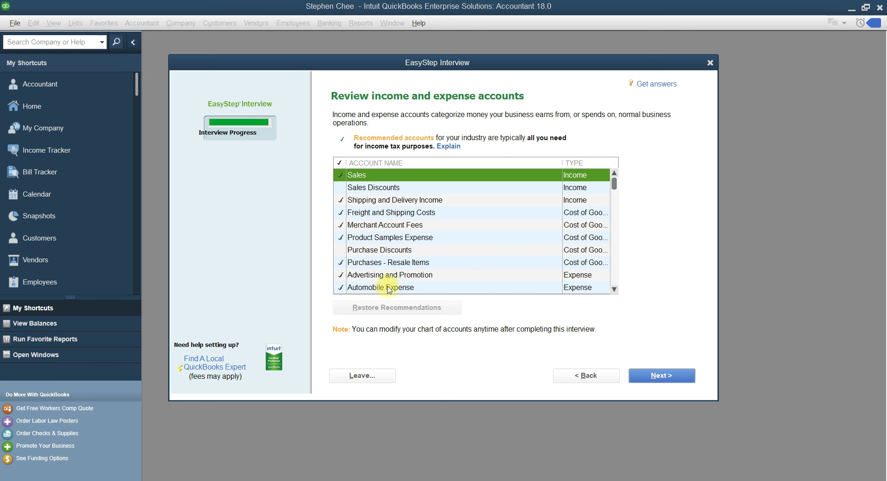
Review the recommended income and expense accounts and accept them to finish the interview
scroll(409, 216, down, 6)
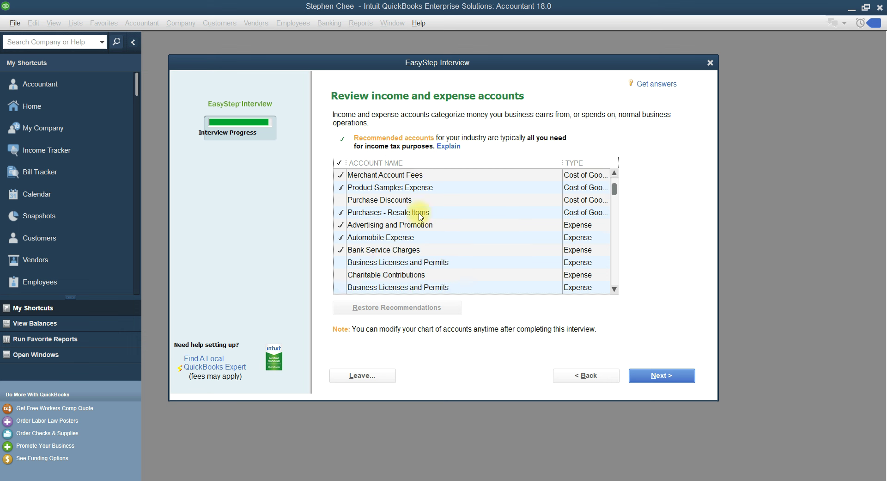
scroll(421, 216, down, 2)
scroll(420, 215, up, 8)
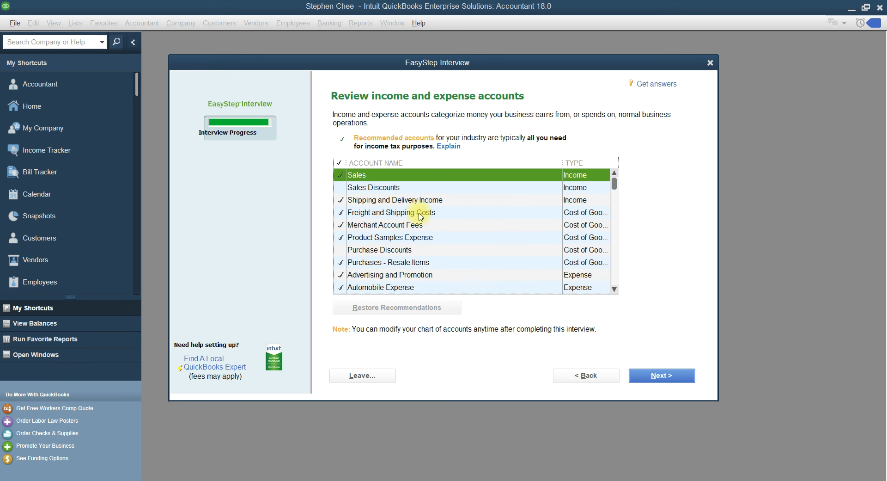
click(661, 376)
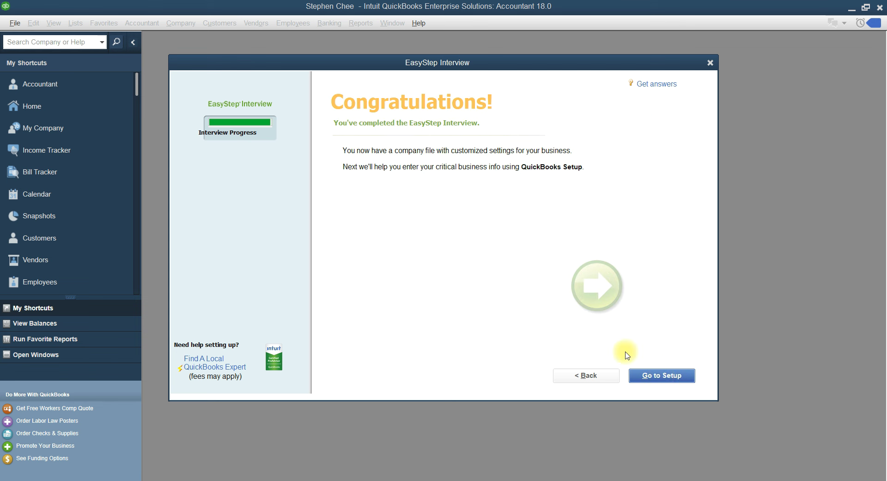
Choose Start Working, then close the Accountant Center and New Feature Tour windows
click(661, 375)
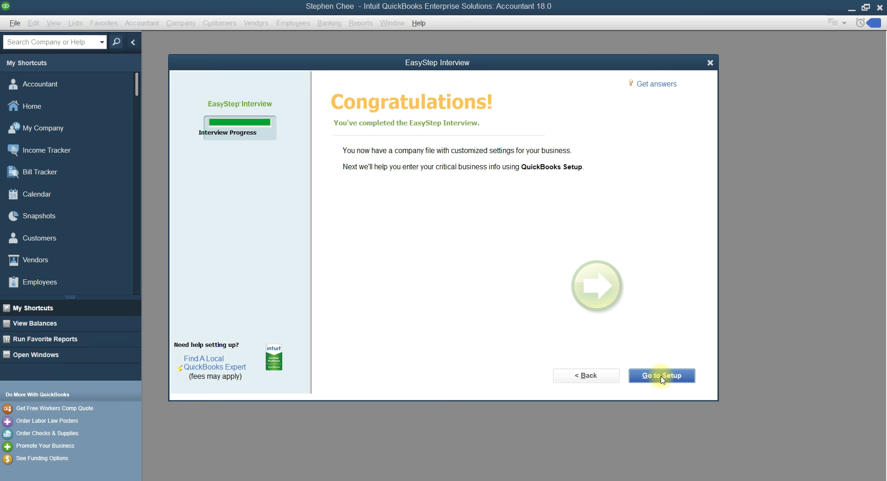
click(661, 376)
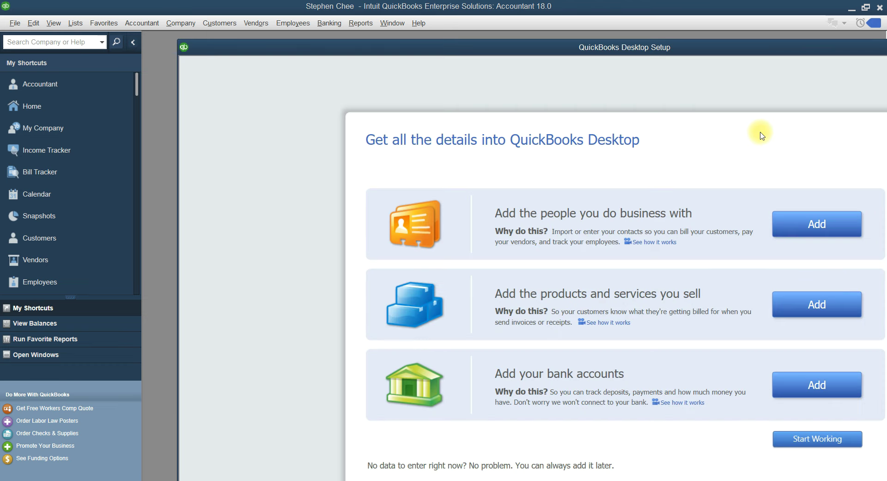
click(798, 436)
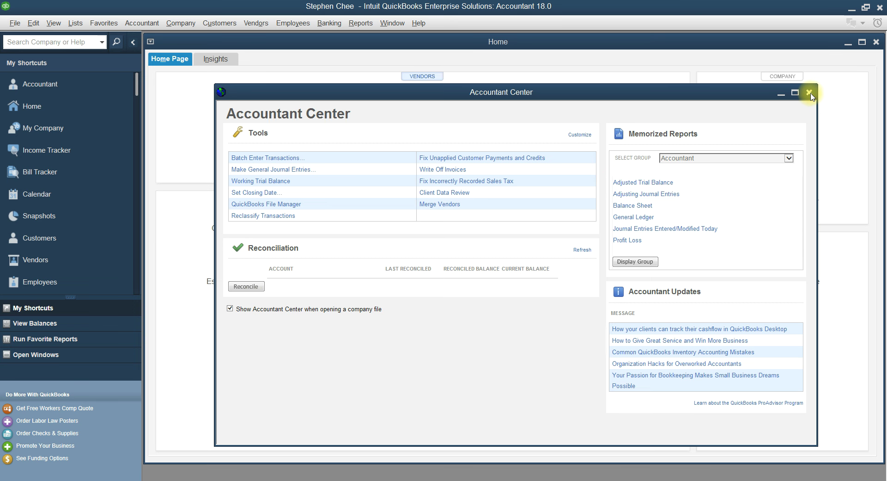
click(809, 95)
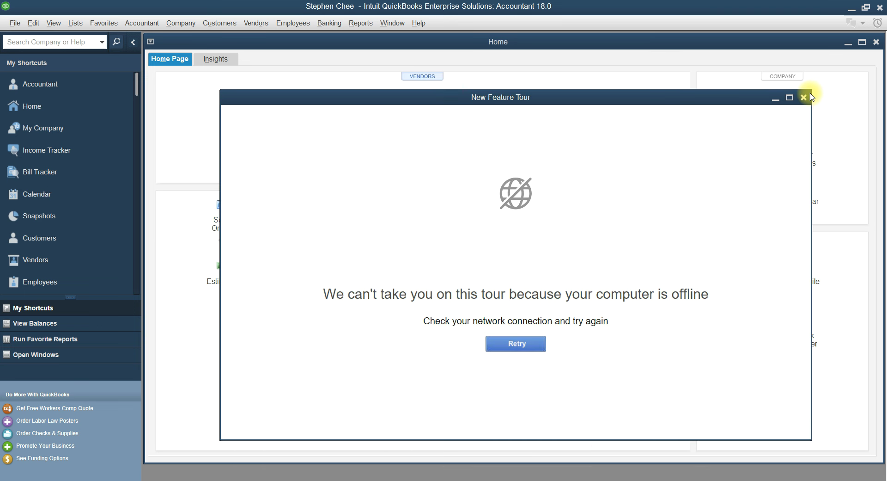
click(804, 98)
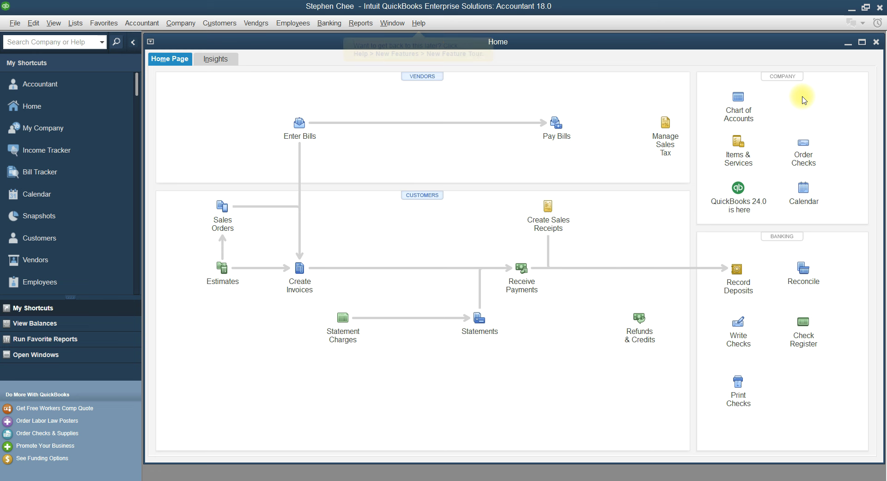
Switch to the Word trial balance and scroll down to the Cash in hand and Bank balances
click(392, 480)
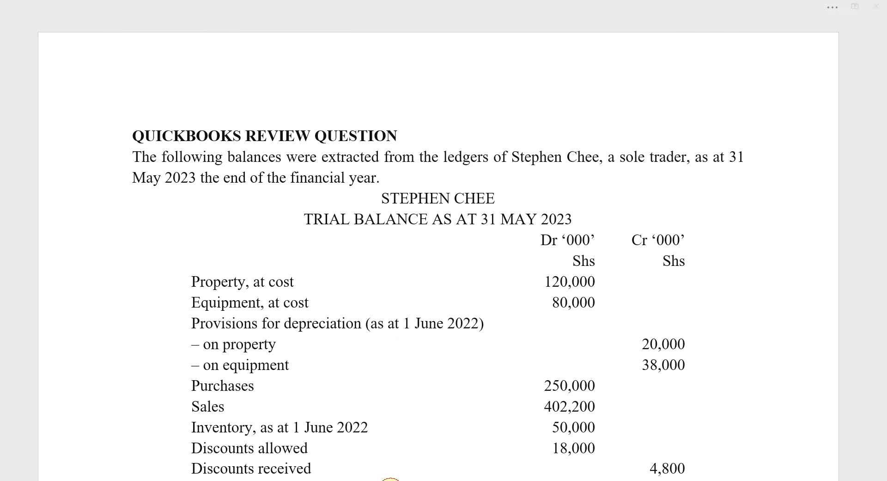
scroll(412, 340, down, 3)
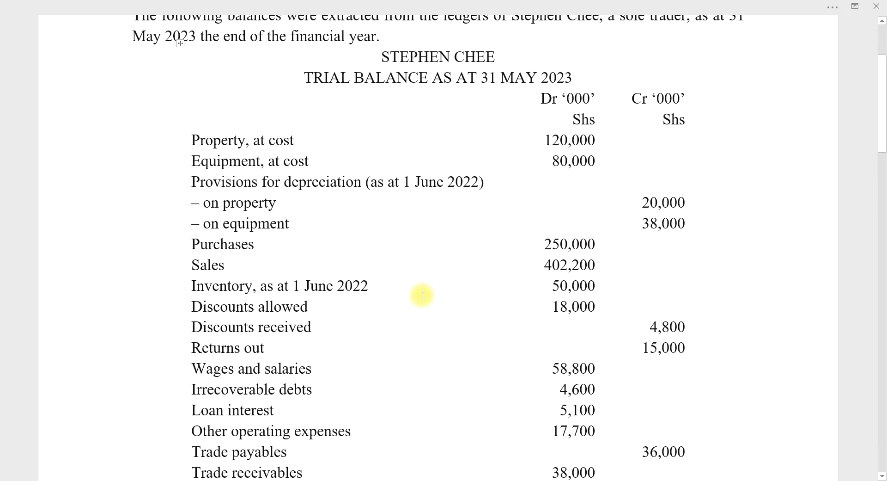
scroll(422, 301, down, 1)
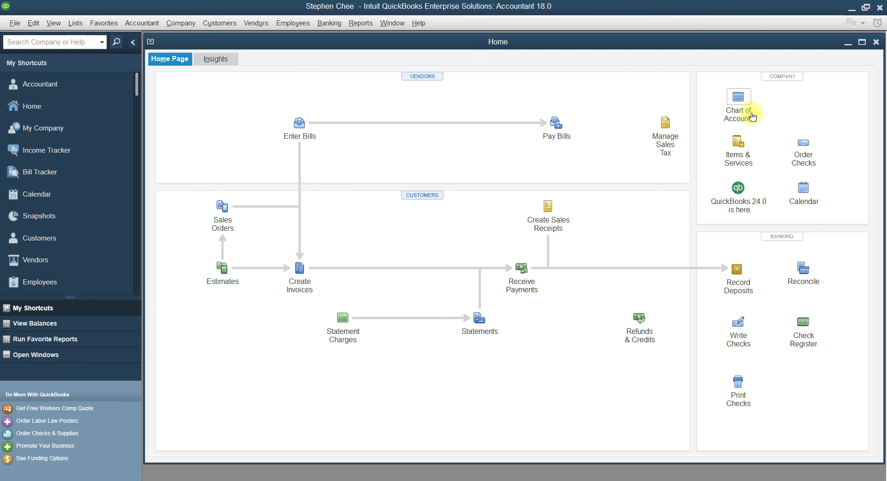
Open the Chart of Accounts and maximize its window
click(753, 117)
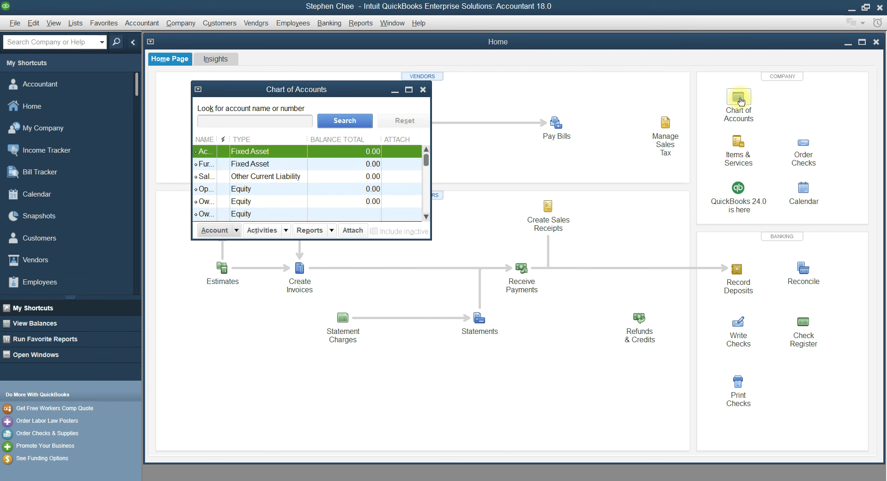
click(409, 89)
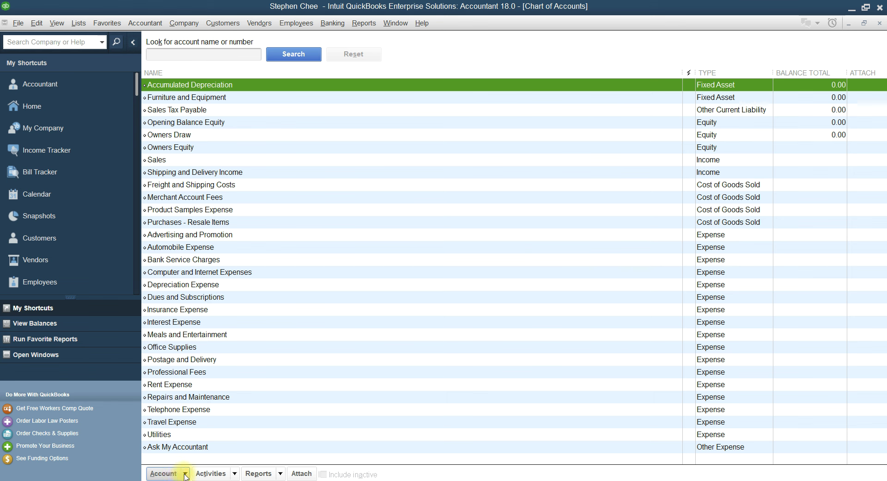
Start a new account, checking the trial balance, and pick Fixed Asset as its type
click(184, 475)
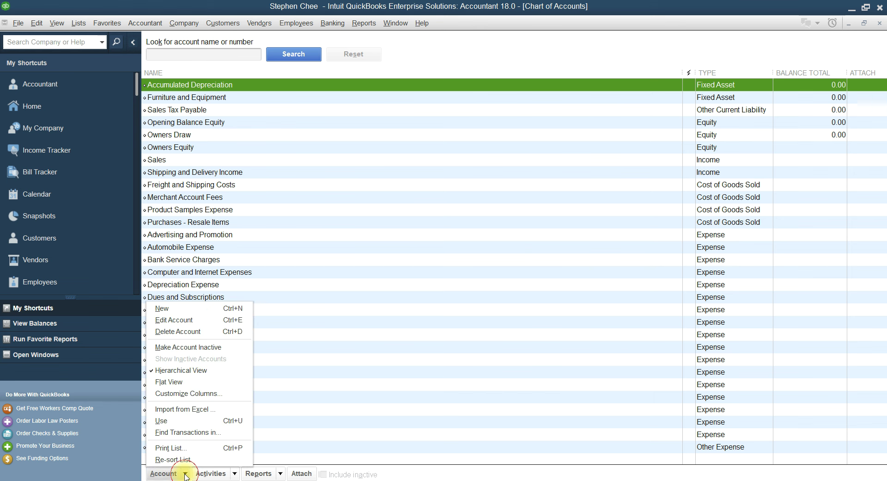
click(162, 308)
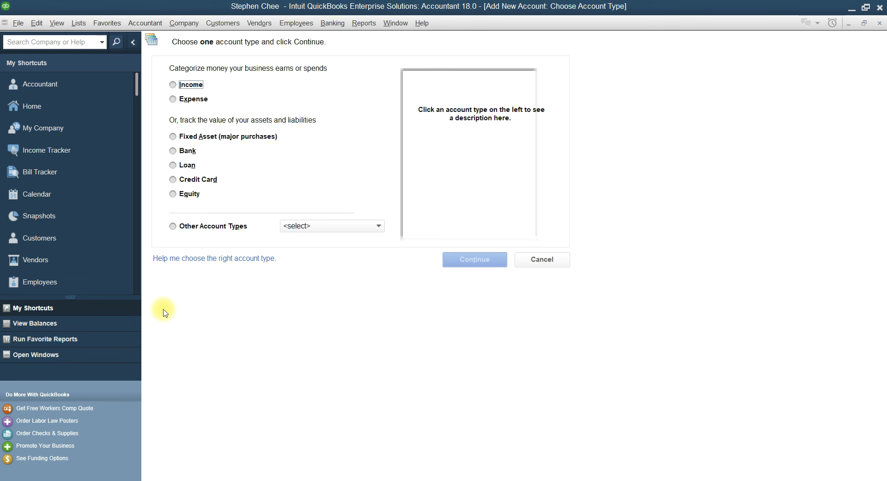
key(alt+Tab)
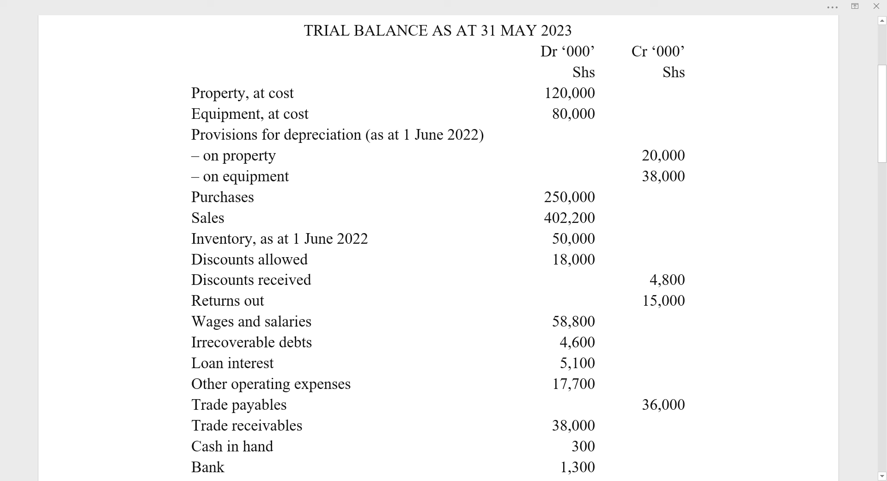
key(alt+Tab)
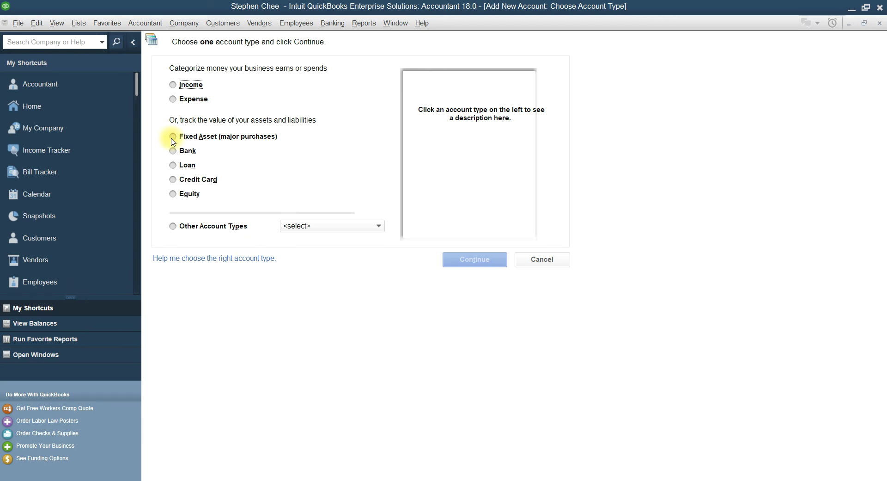
click(173, 136)
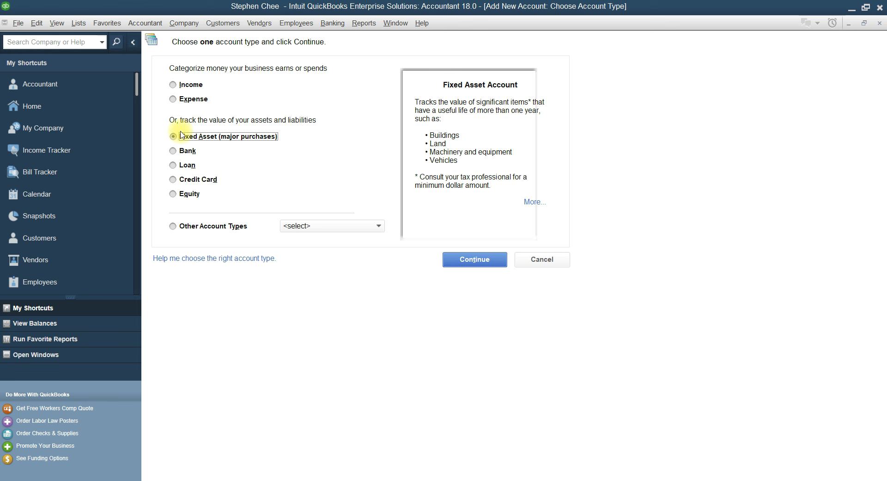
click(481, 260)
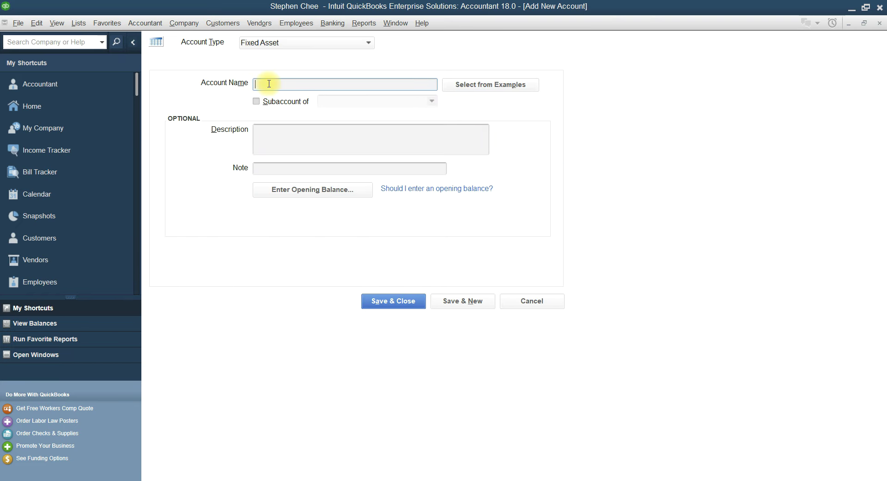
Save the Property fixed asset account and enter Cost as a subaccount of Property
text(Property)
click(456, 305)
text(Cost)
click(256, 101)
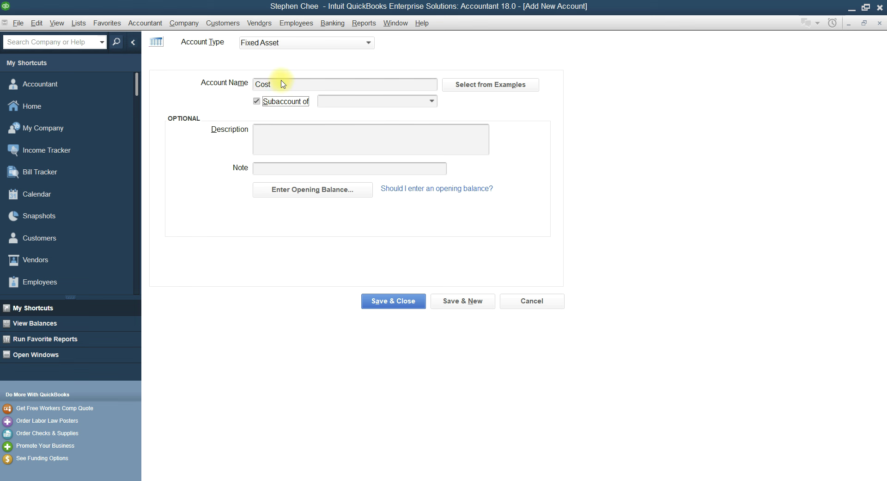
click(431, 101)
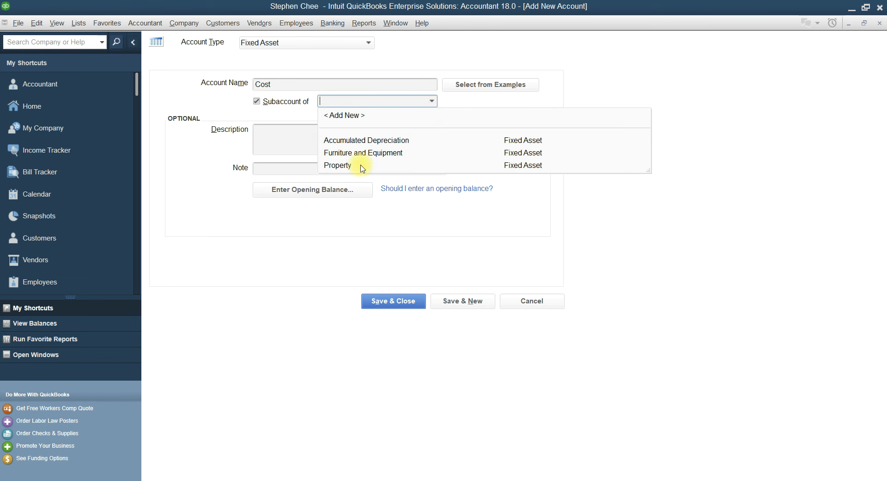
click(340, 165)
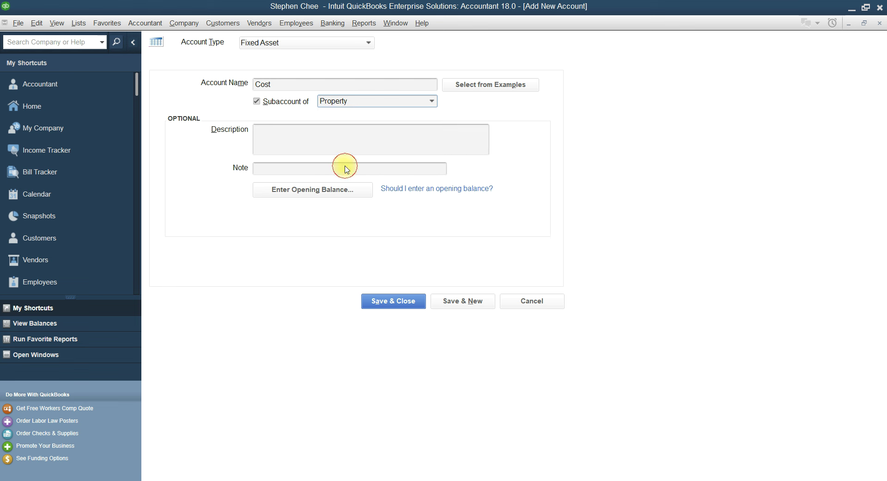
Save the Cost subaccount and begin a new account named 'Provision for'
click(469, 304)
click(280, 85)
text(P)
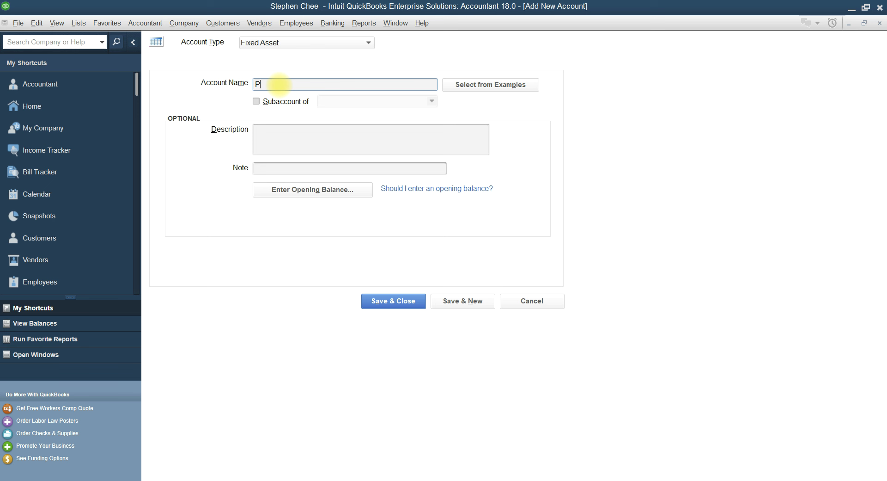
text(rovision for)
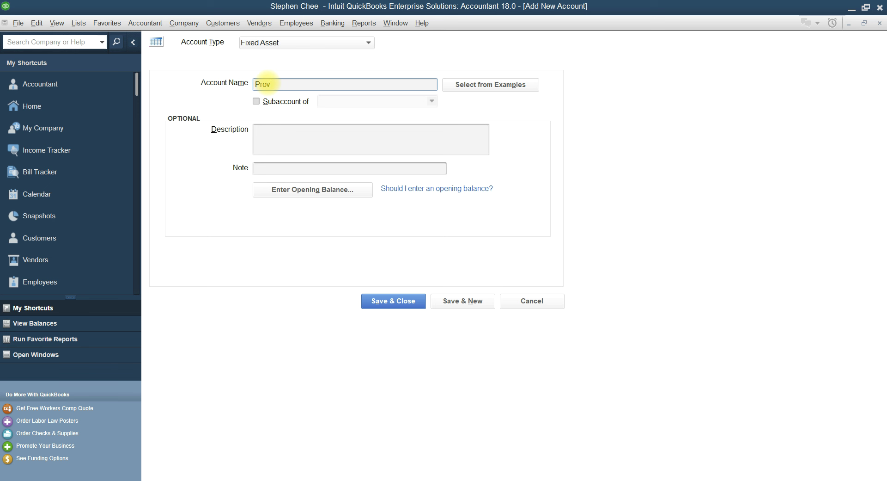
Save 'Provision for Depreciation' as a subaccount of Equipment
text(ision for Depreciation)
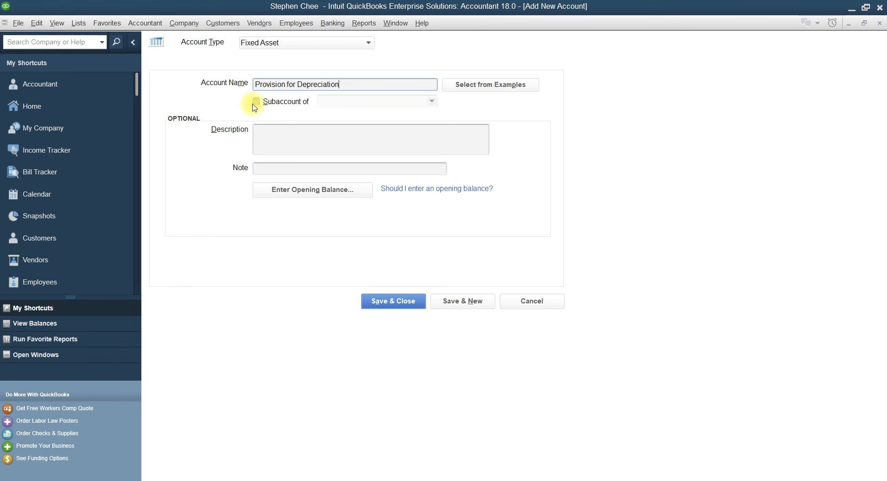
click(256, 103)
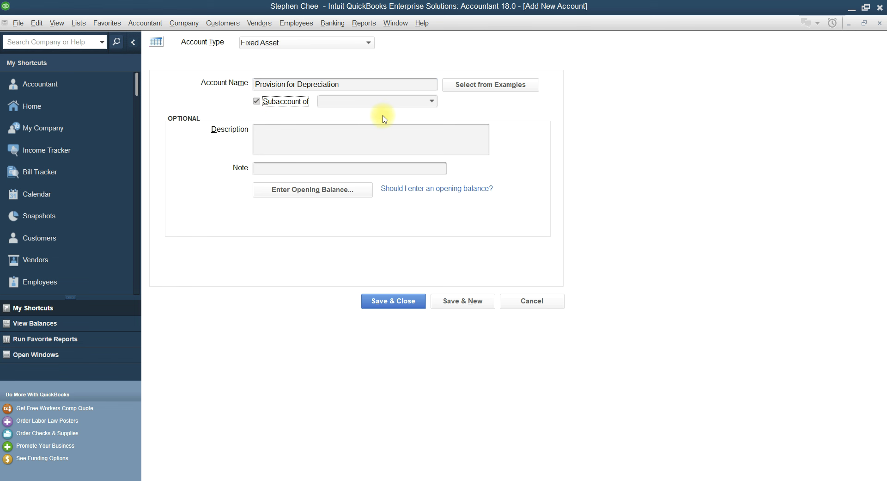
click(431, 102)
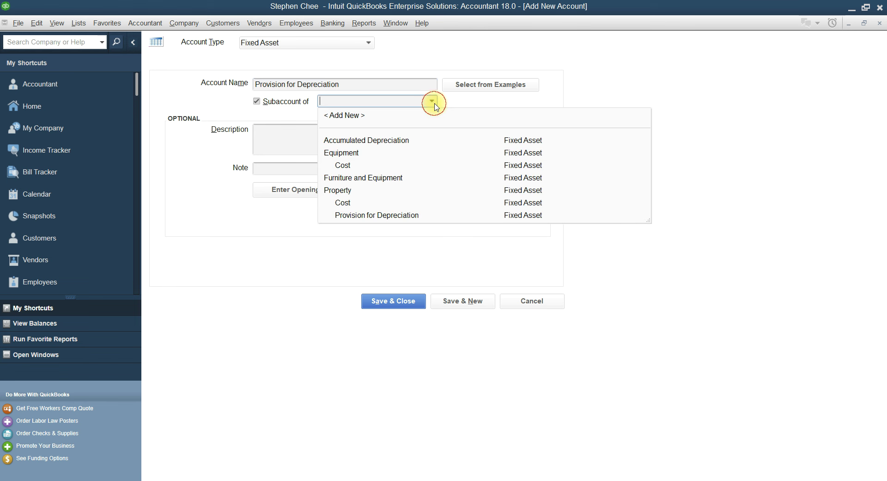
click(341, 153)
click(467, 300)
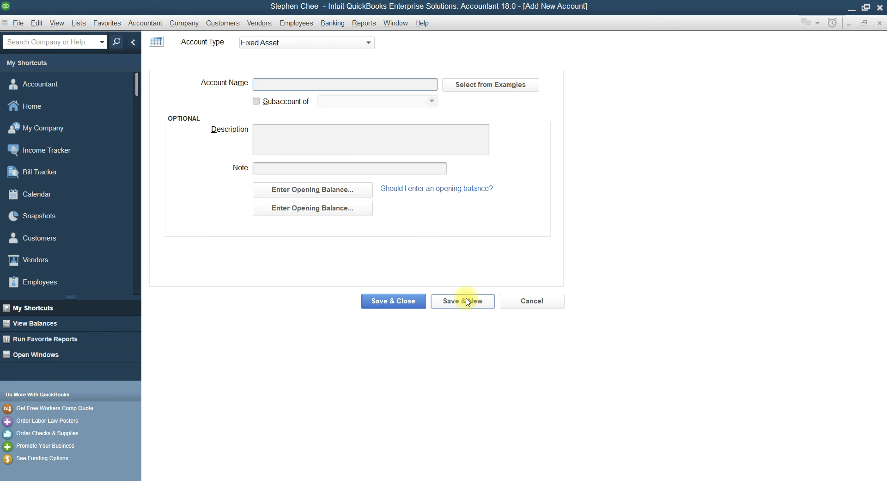
Scroll through the trial balance document to find the next accounts
click(396, 479)
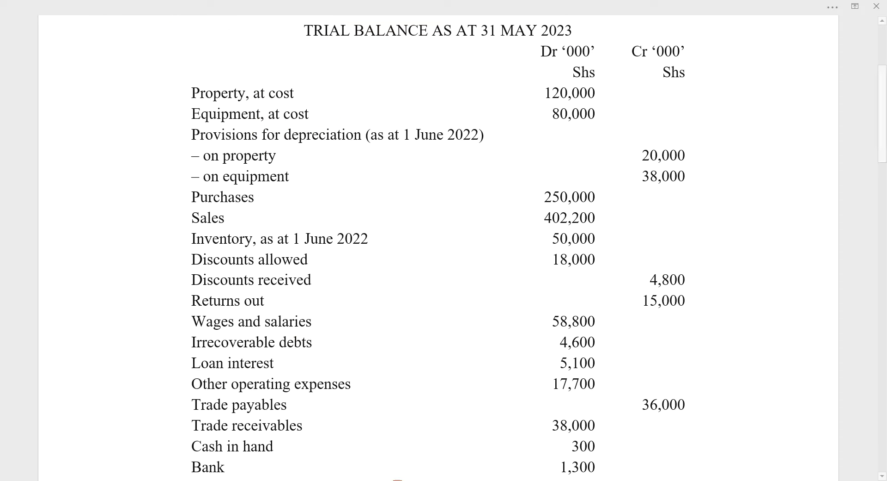
scroll(376, 323, down, 3)
scroll(376, 323, down, 4)
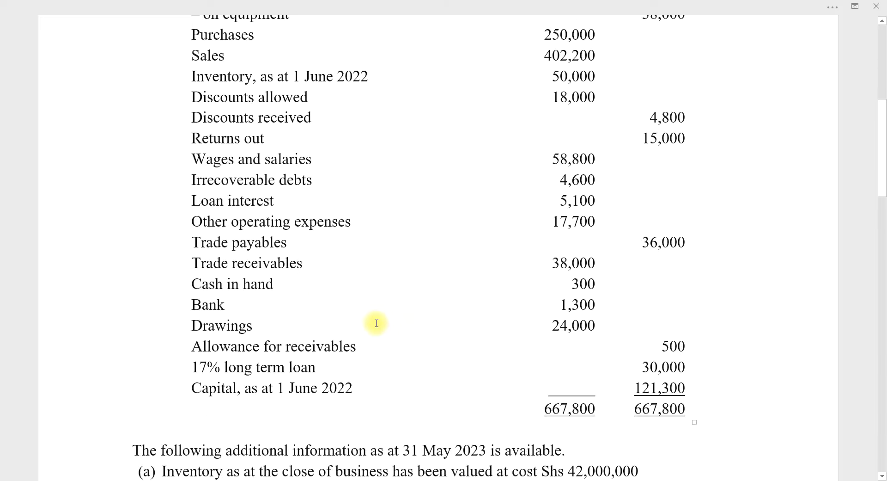
scroll(374, 321, up, 2)
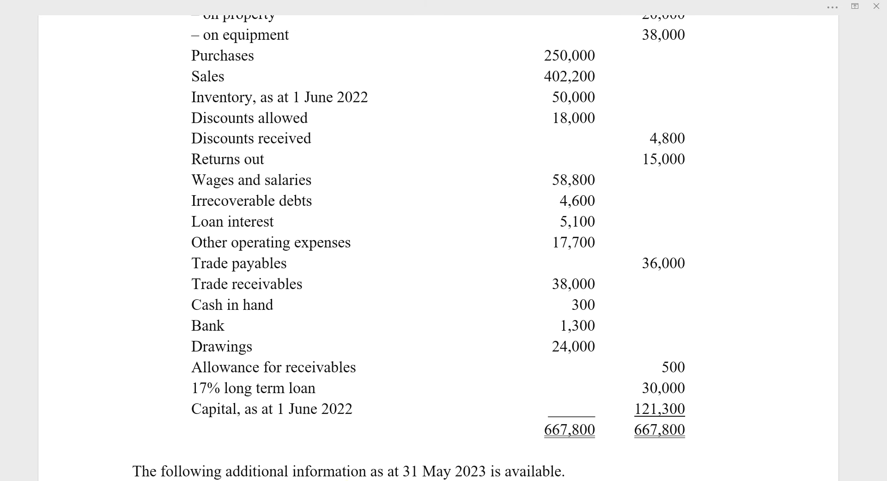
Save a Purchases account of type Cost of Goods Sold
click(365, 480)
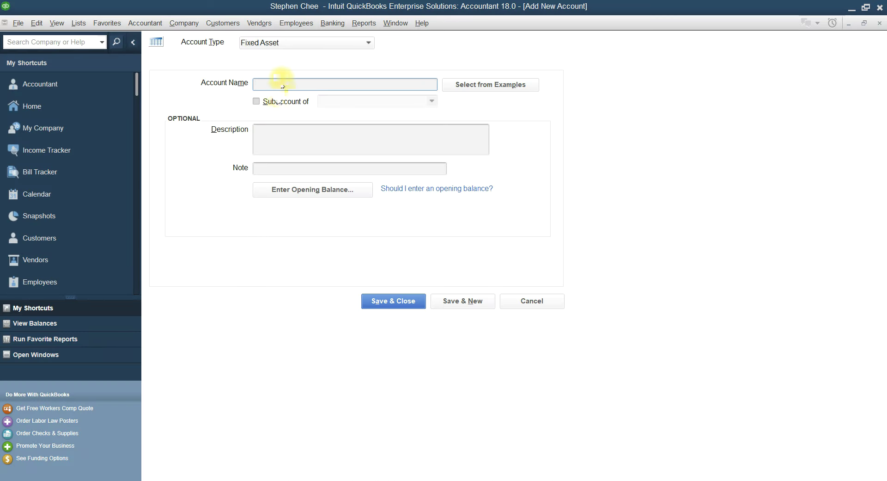
click(369, 43)
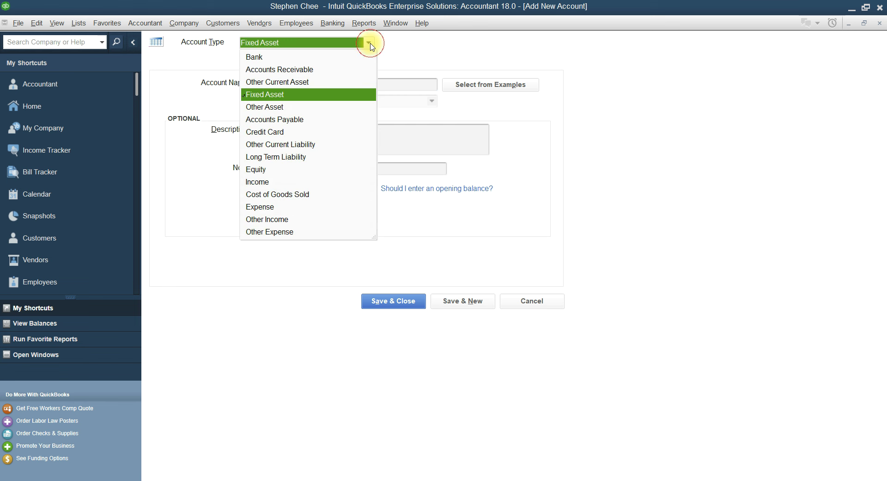
click(301, 194)
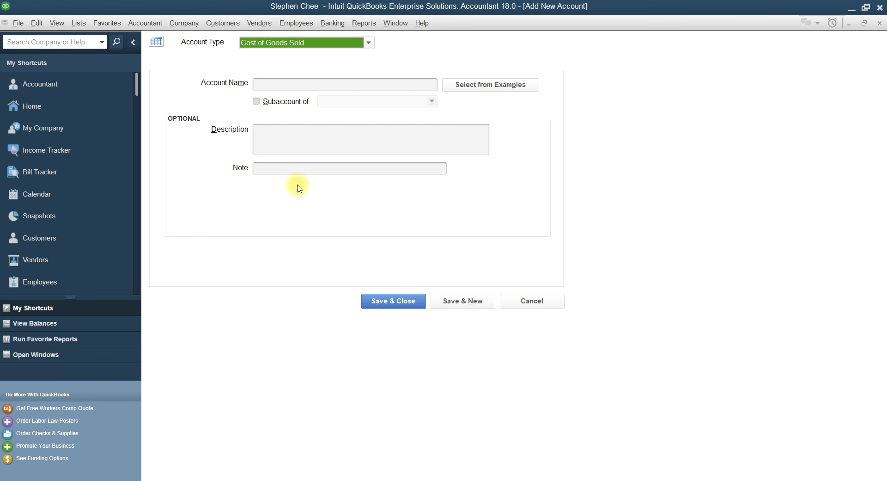
click(278, 86)
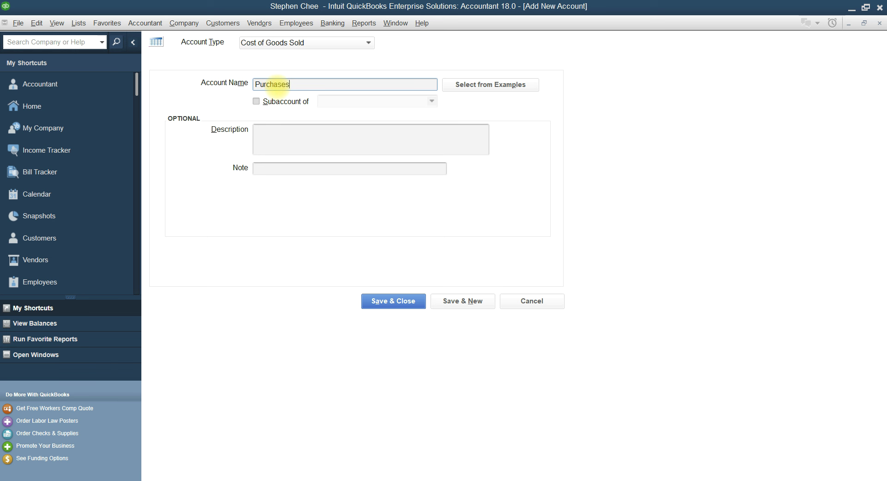
click(461, 302)
Check the trial balance, then set the next account's type to Income
key(alt+Tab)
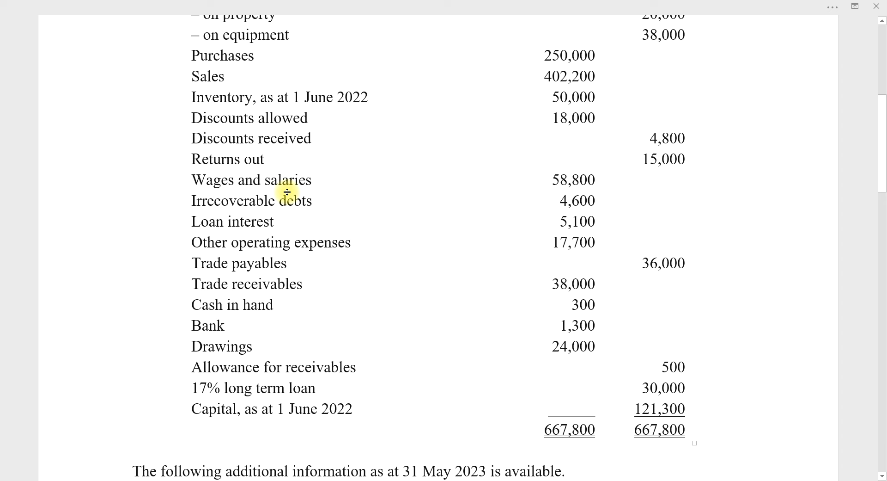
scroll(287, 192, down, 1)
key(alt+Tab)
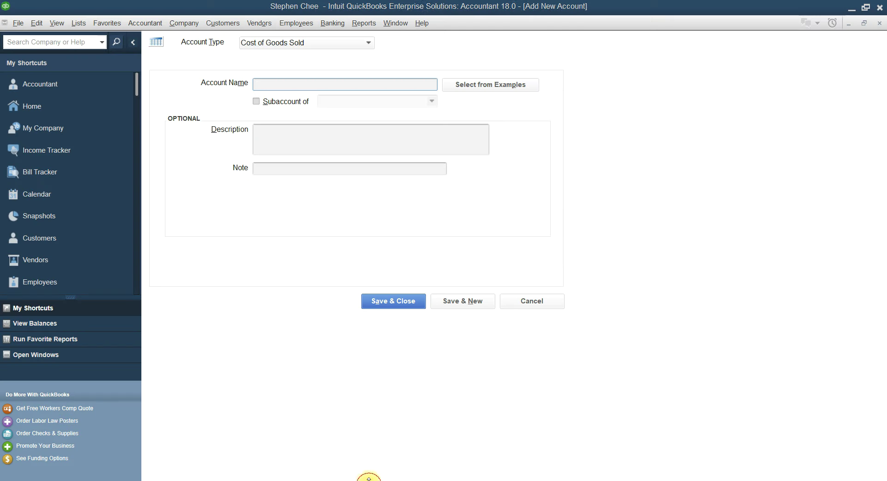
click(368, 43)
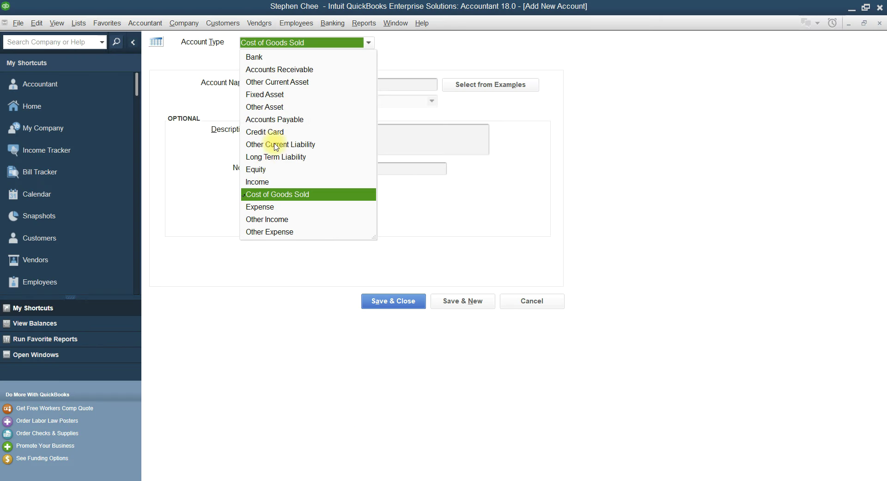
click(262, 182)
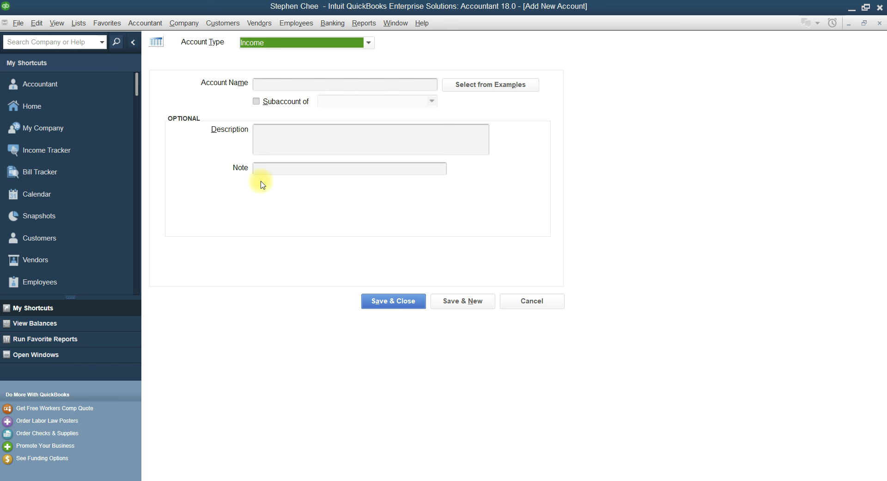
Try saving a Sales account and dismiss the name-already-used warning
click(280, 86)
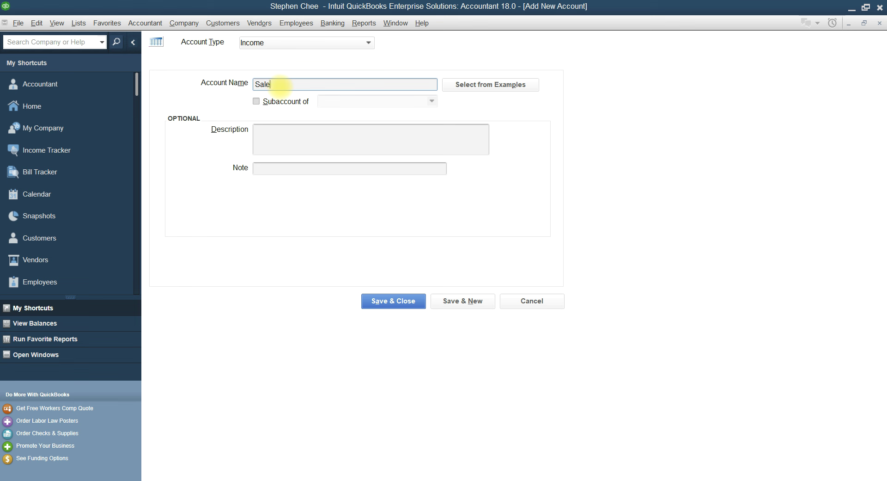
click(476, 303)
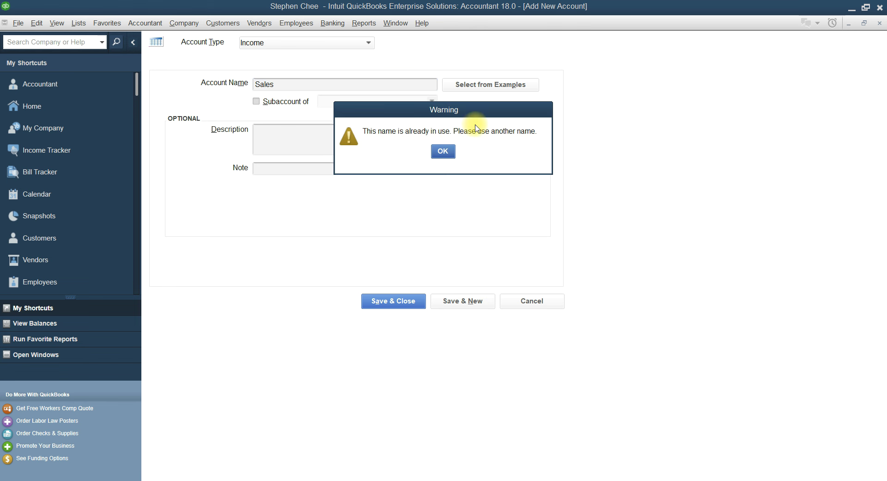
click(442, 151)
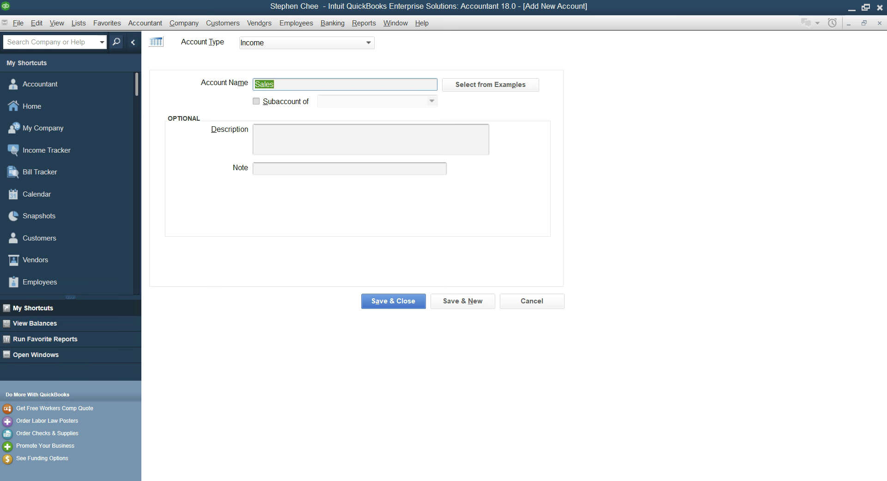
After checking the trial balance, change the account type to Cost of Goods Sold
key(alt+Tab)
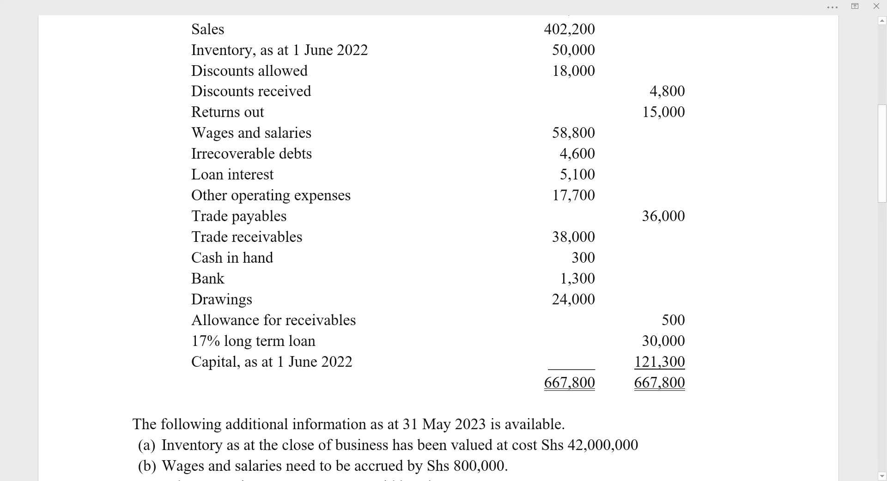
key(alt+Tab)
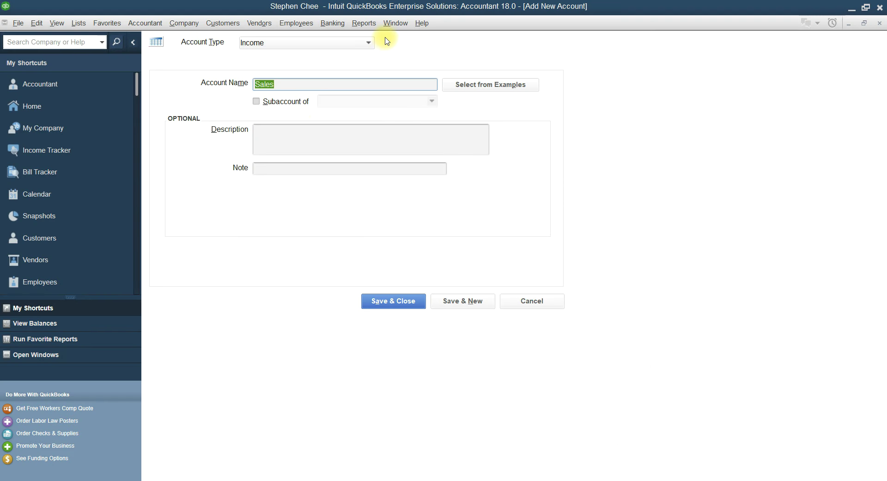
click(373, 45)
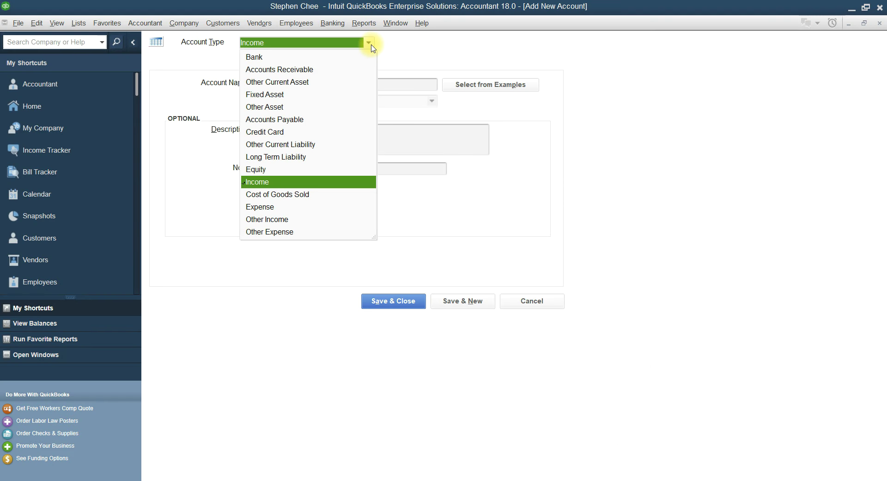
click(280, 194)
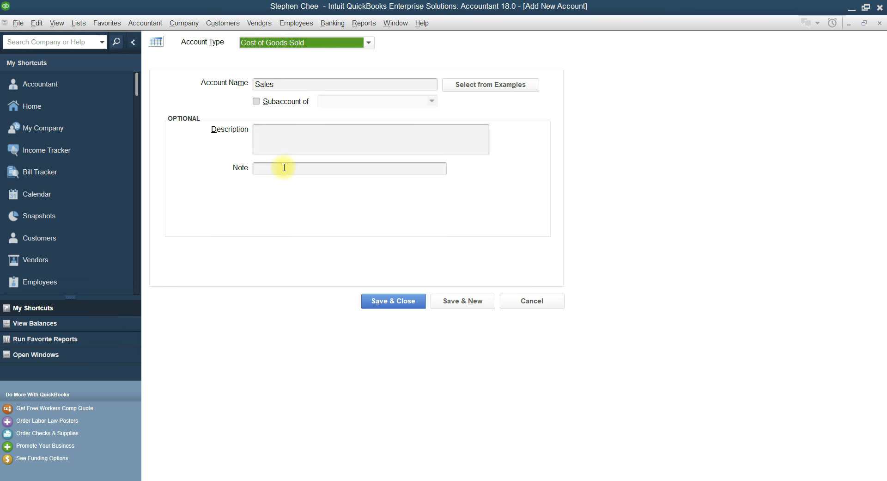
Rename the account to 'Inventory, as at 1 June 2022' and save it
click(278, 84)
key(BackSpace)
key(BackSpace)
key(BackSpace)
key(BackSpace)
text(Inventory, as at 1)
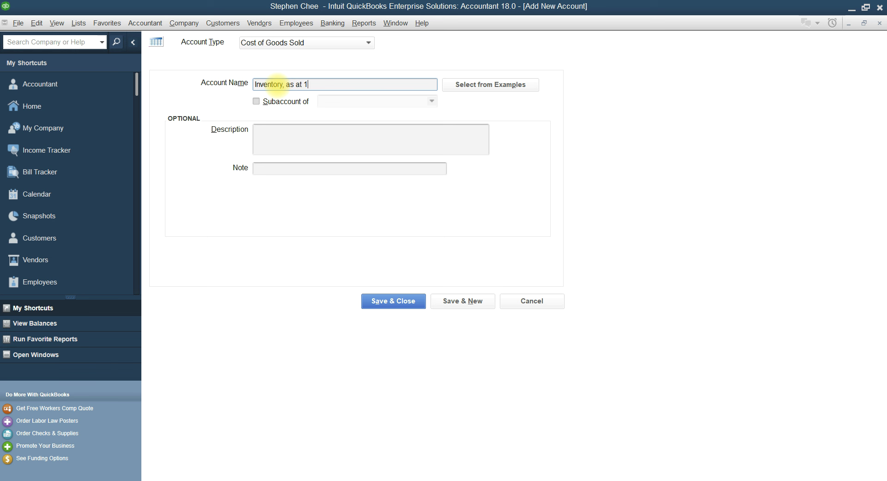
text(une)
text( 200)
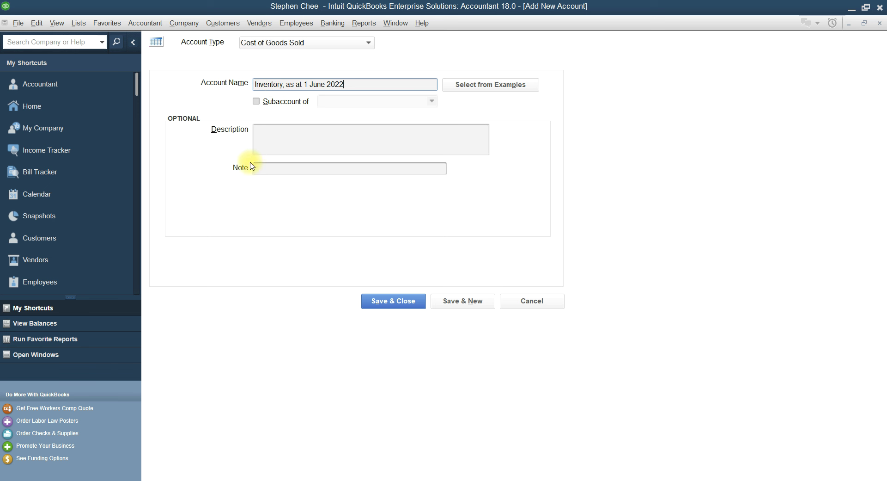
click(461, 304)
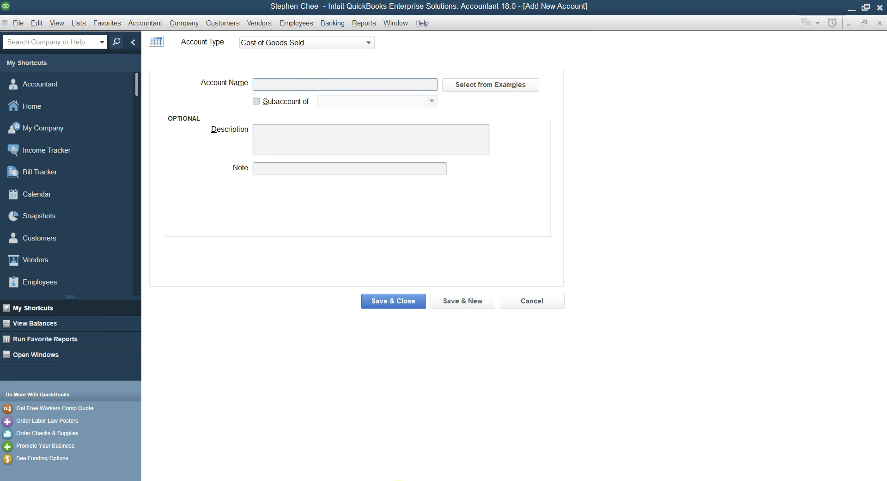
Check the trial balance, then set the next account's type to Expense
click(398, 479)
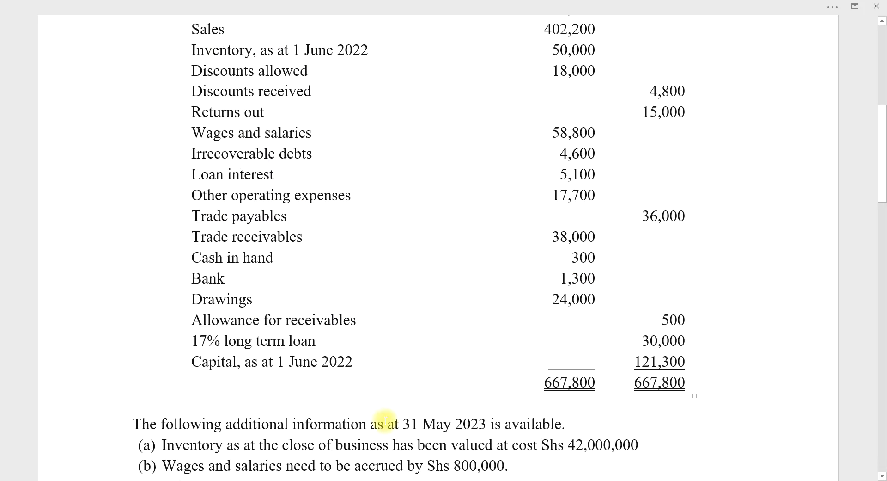
click(383, 479)
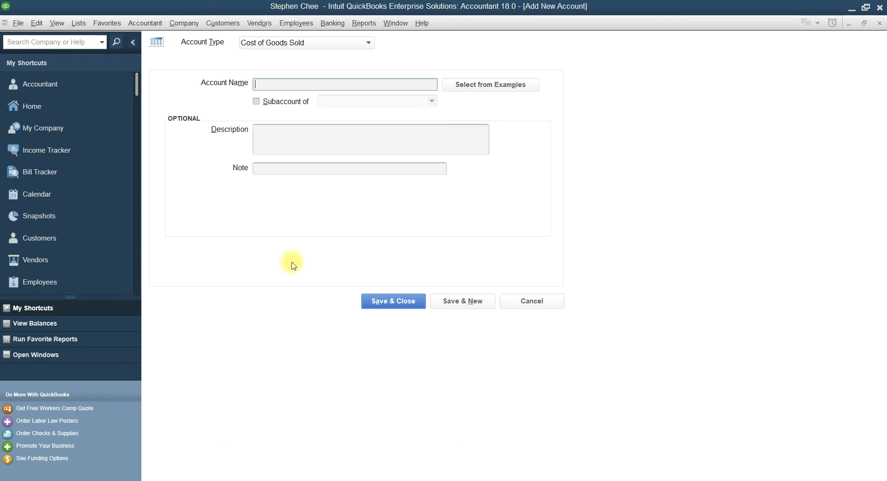
click(368, 42)
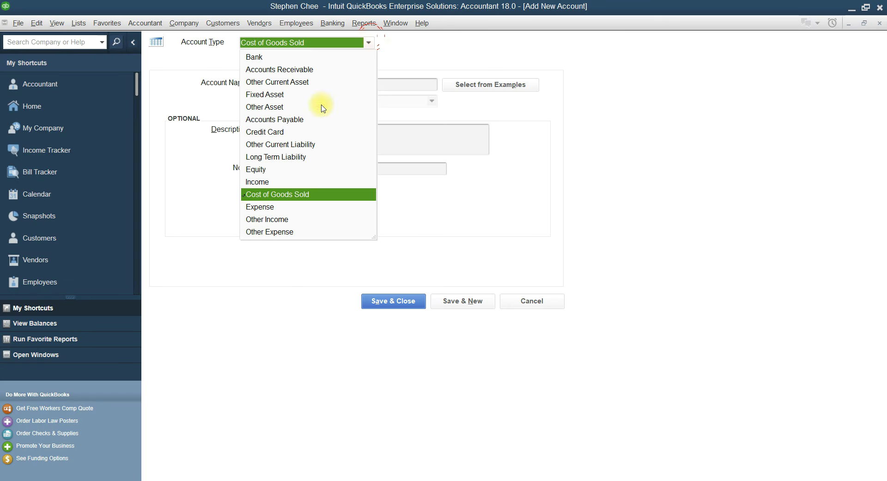
click(276, 207)
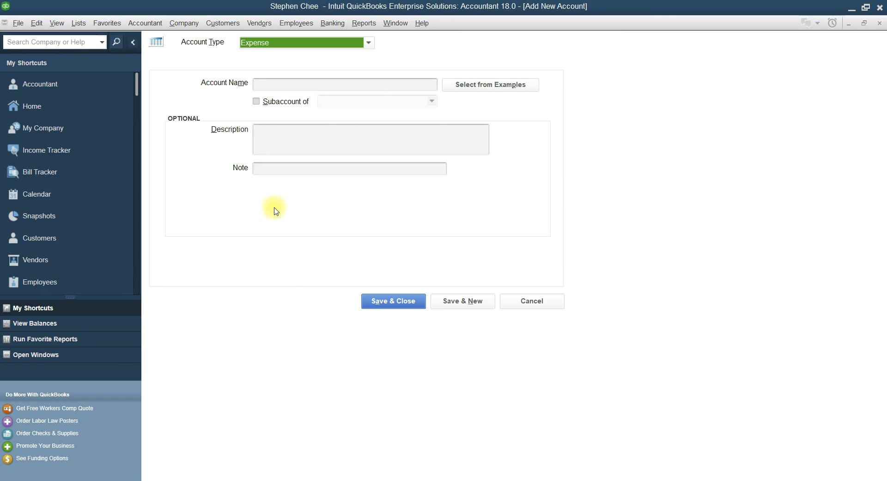
Save a Discount Allowed expense account
click(280, 85)
text(Dis)
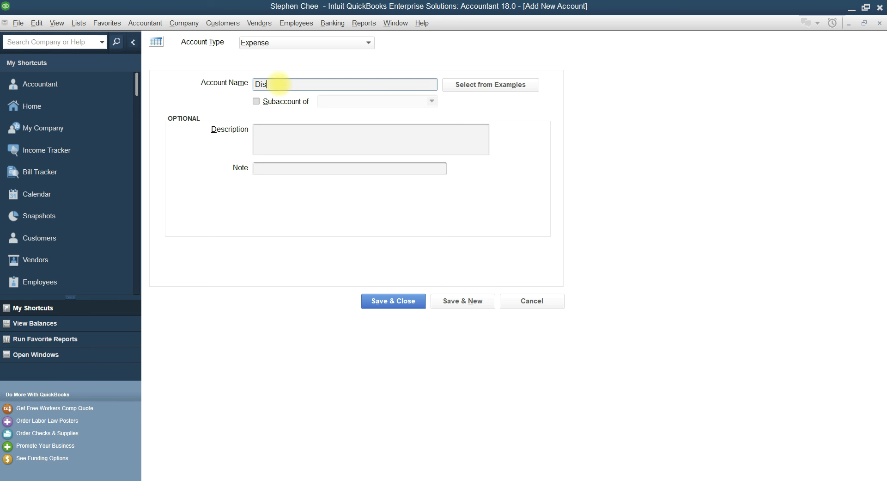
text(count Allowed)
click(463, 301)
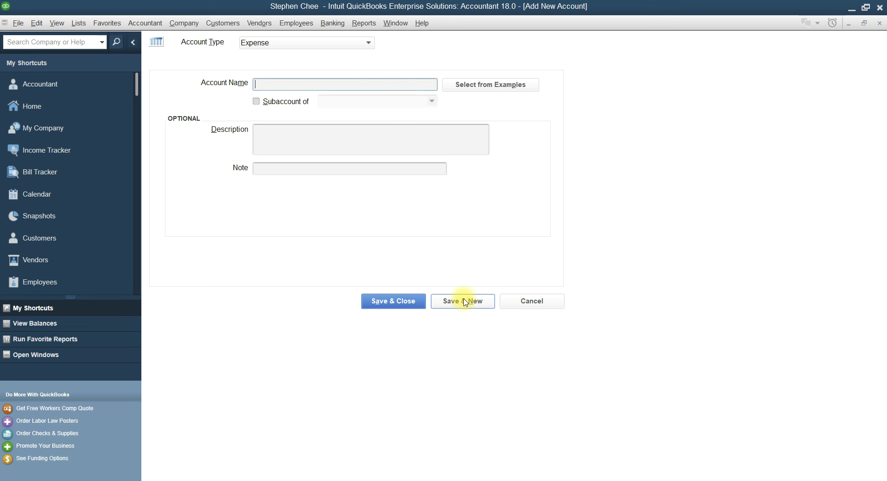
Check the trial balance, then set the next account's type to Other Income
click(389, 480)
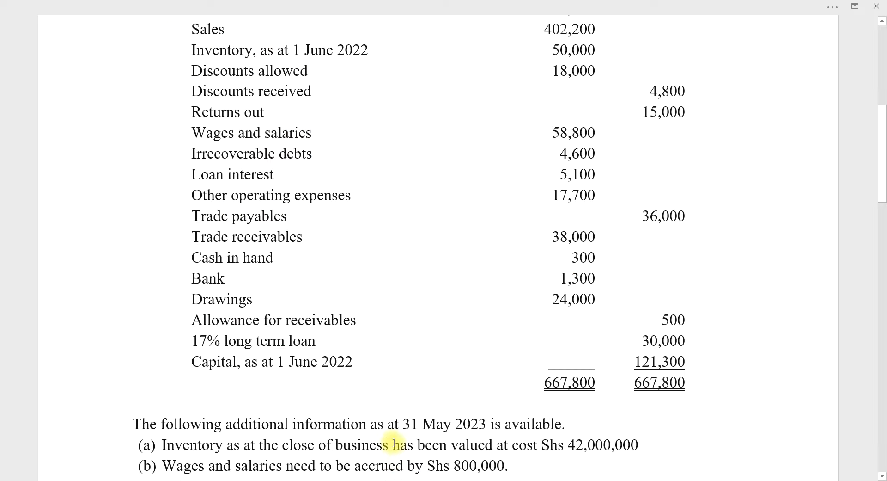
click(374, 479)
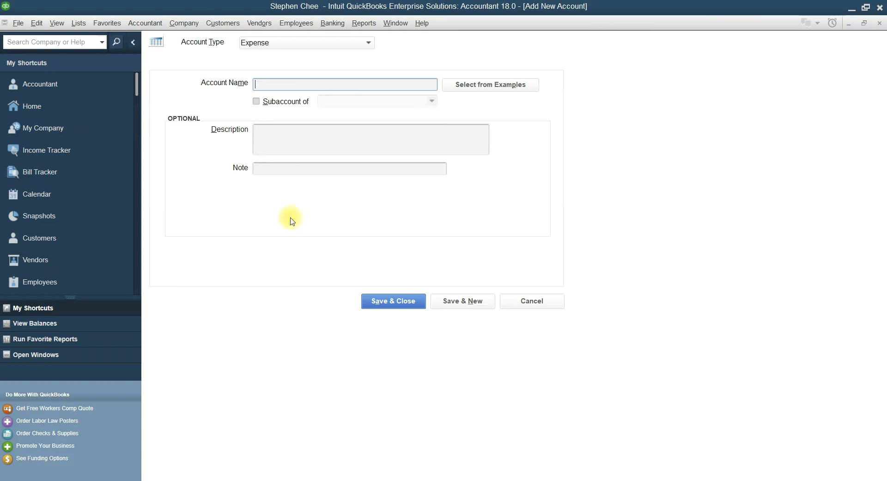
click(368, 46)
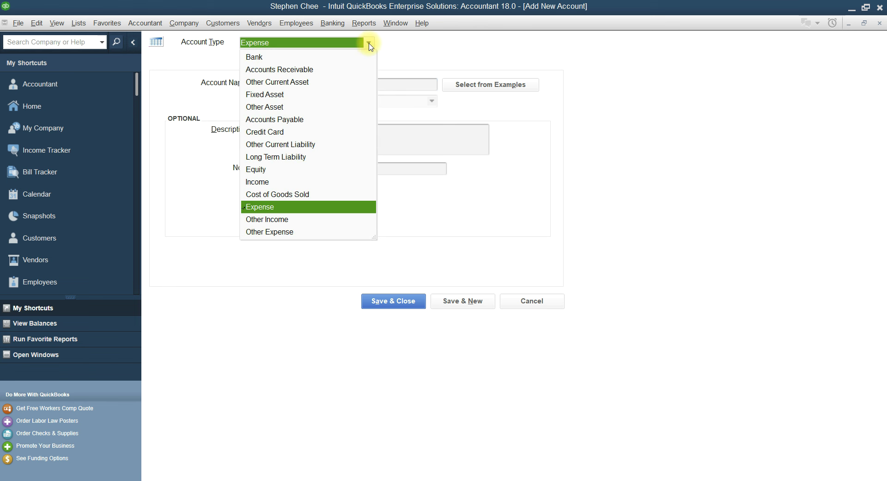
click(271, 223)
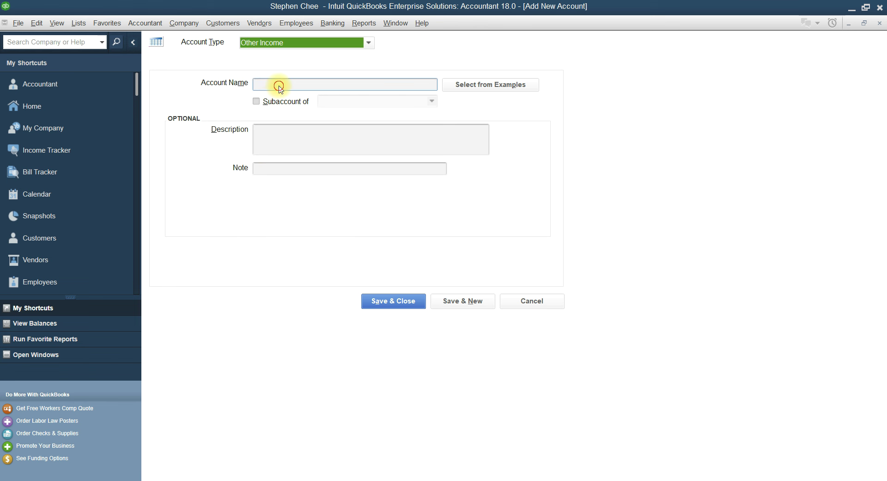
Save a Discount Received account of type Other Income
click(280, 85)
text(Discou)
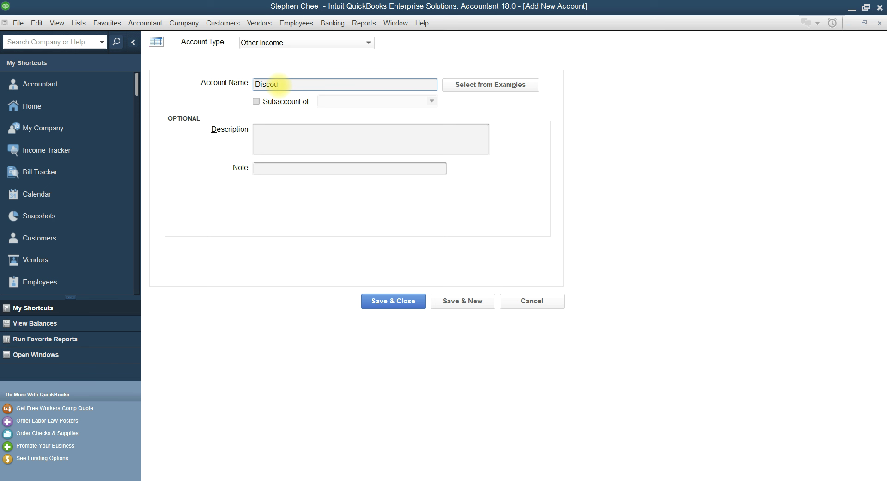
text(nt Received)
click(452, 302)
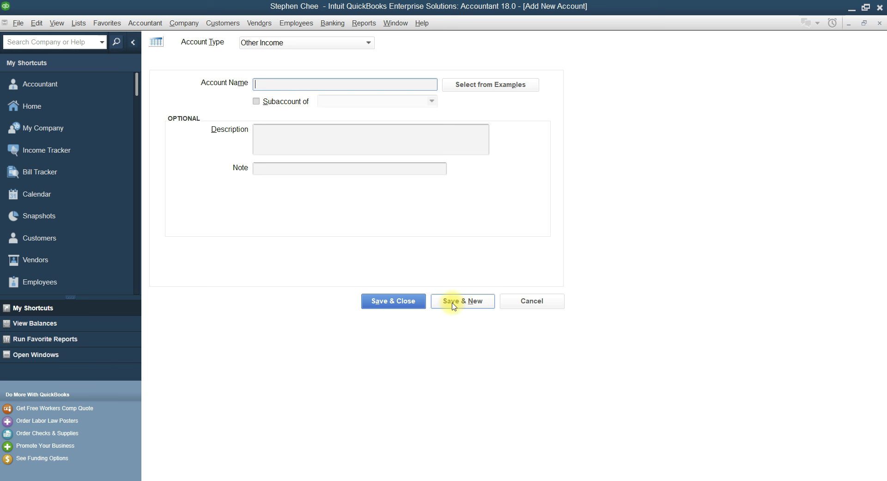
Review the trial balance, then return to pick the next account type
click(392, 479)
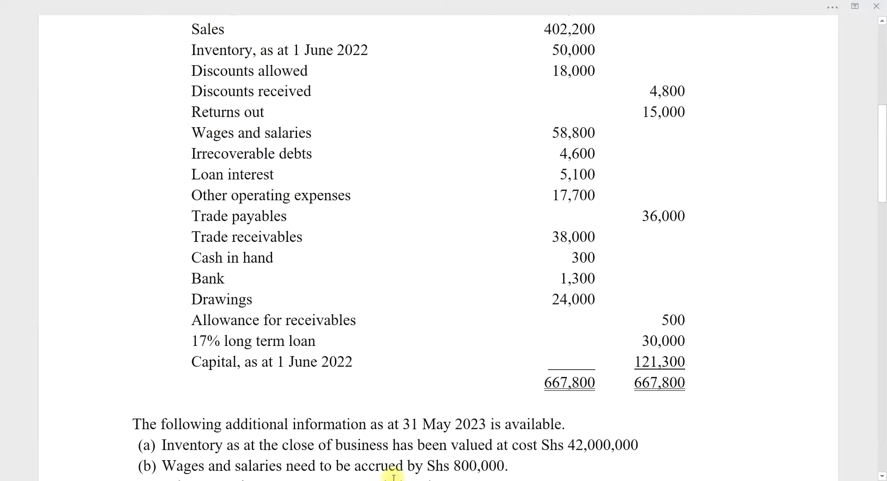
scroll(248, 142, down, 2)
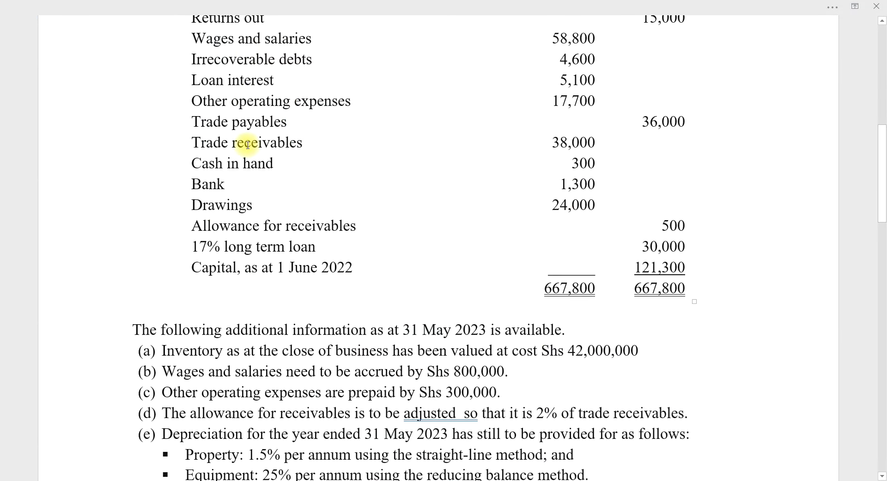
scroll(248, 145, up, 1)
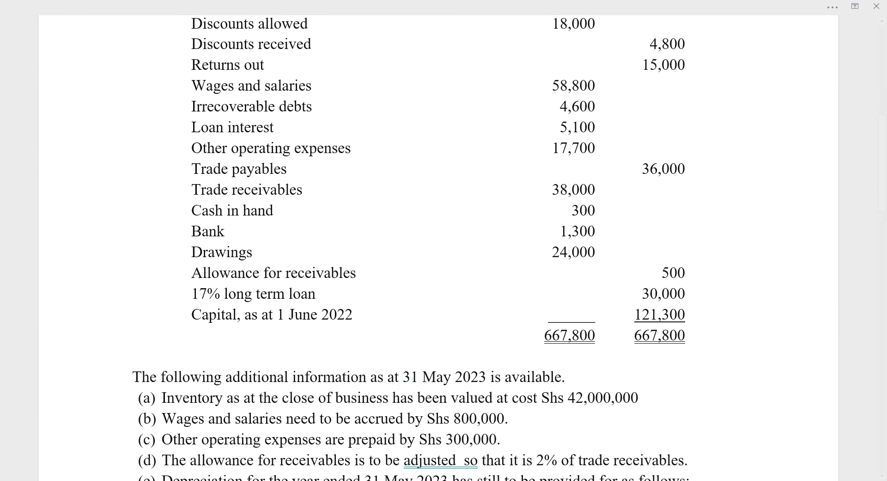
click(377, 479)
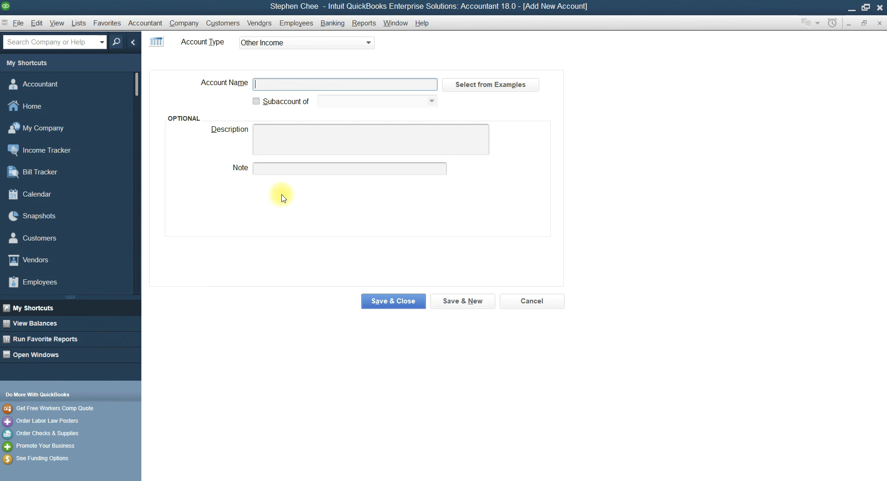
click(369, 43)
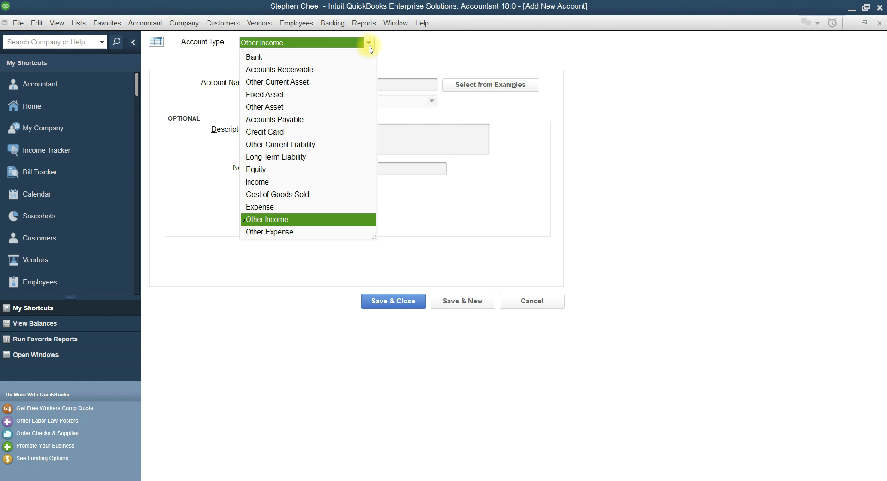
Save Return outwards as a Cost of Goods Sold subaccount of Purchases
click(291, 195)
click(268, 83)
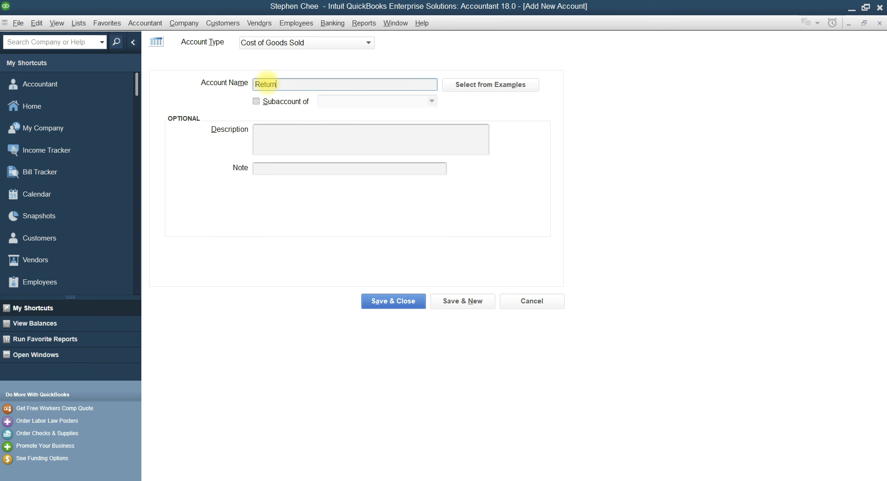
text(Return outwards)
click(256, 102)
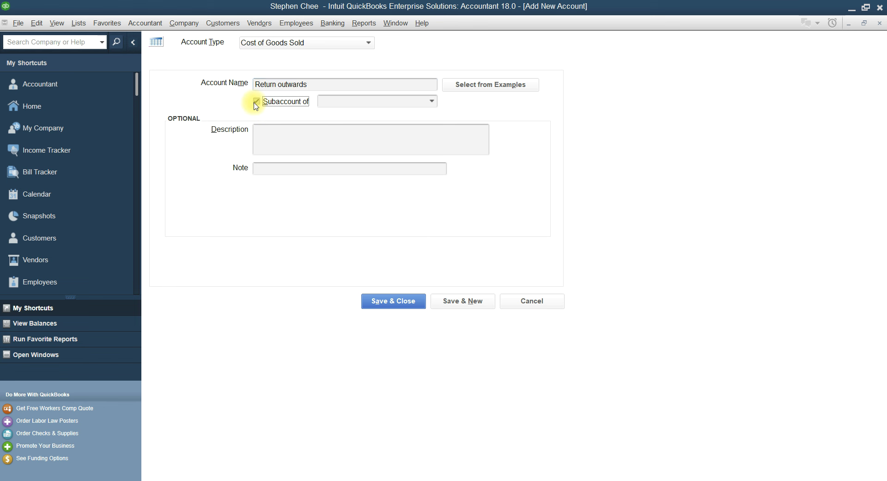
click(432, 102)
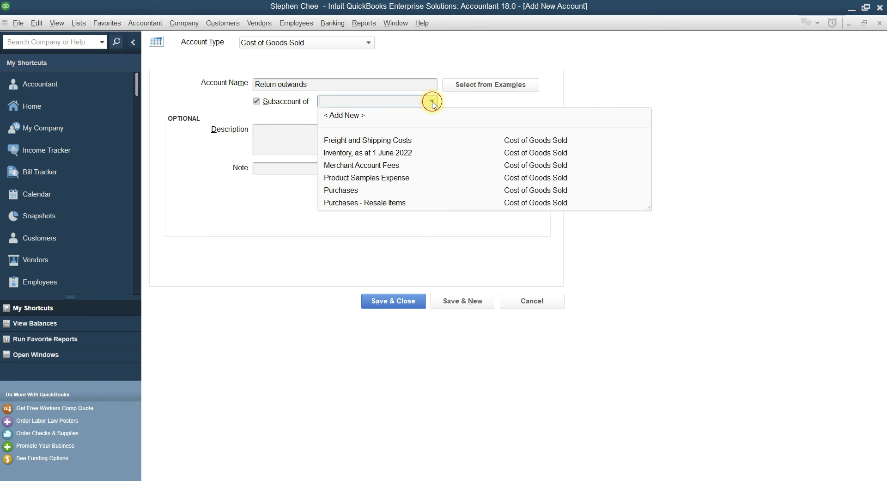
click(351, 191)
click(467, 306)
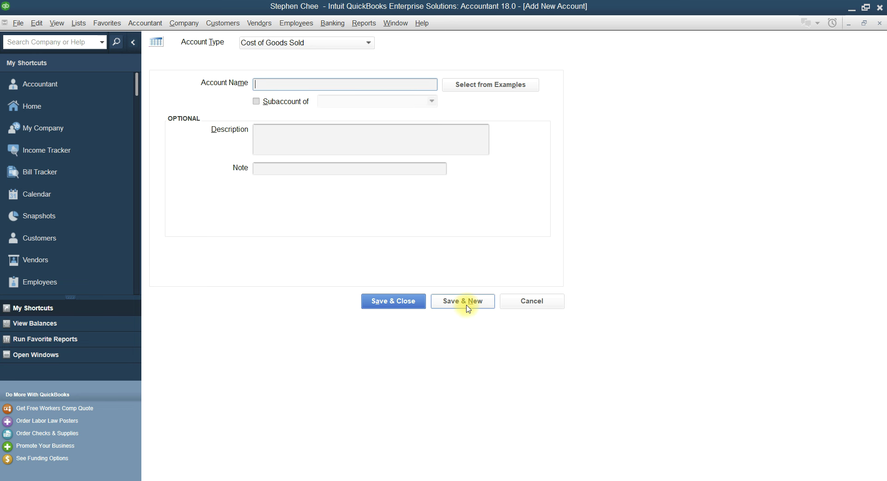
Scroll the trial balance, then return to the new-account form
click(370, 480)
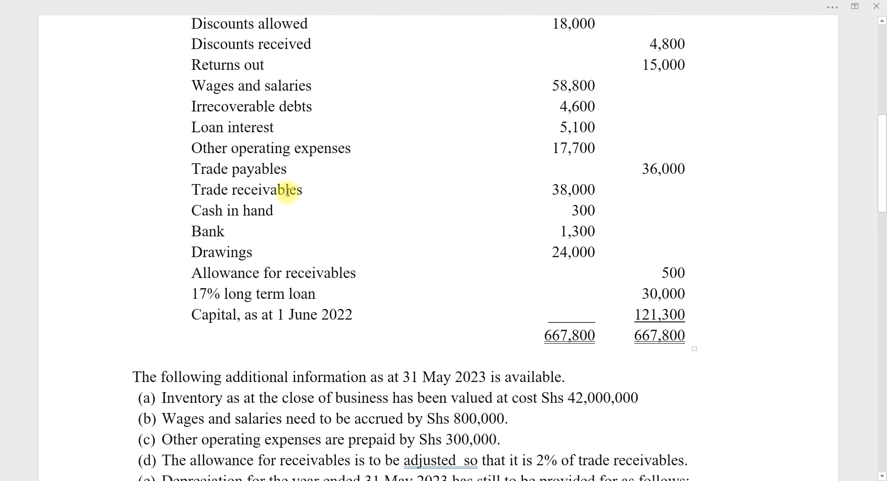
scroll(287, 191, down, 1)
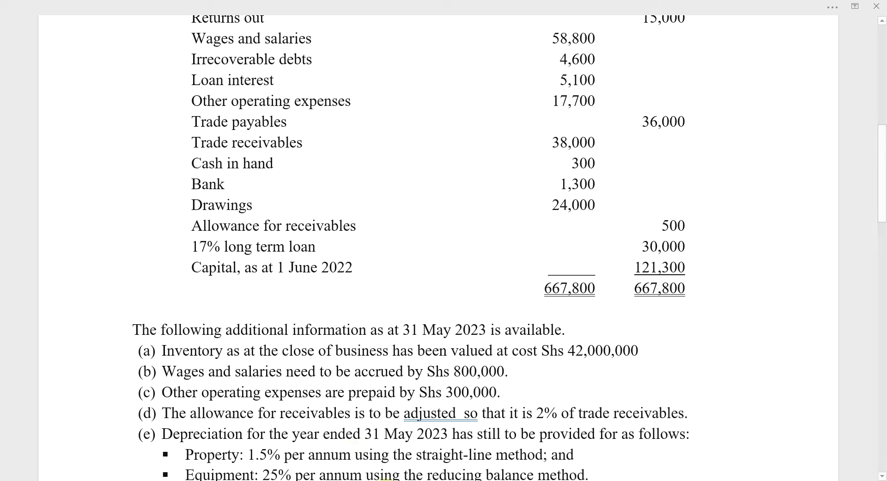
key(alt+Tab)
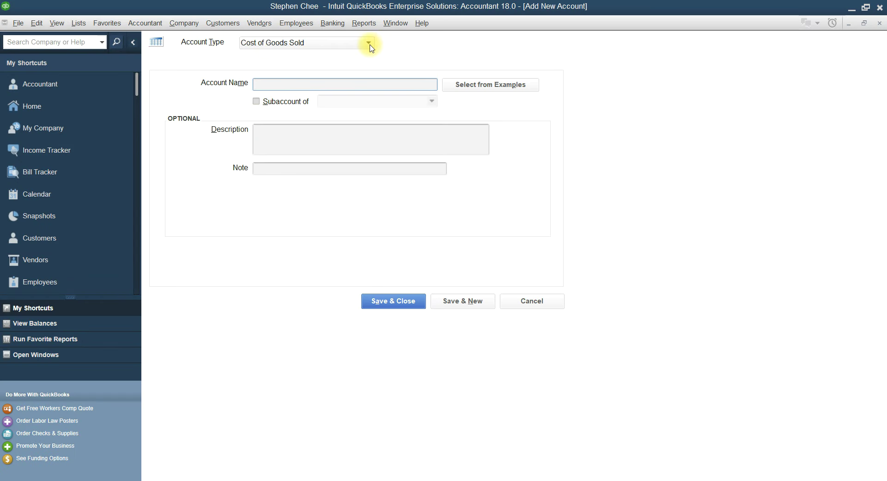
Add Expense accounts Wages & Salaries and Irrecoverable Debts, checking the trial balance
click(368, 43)
click(259, 206)
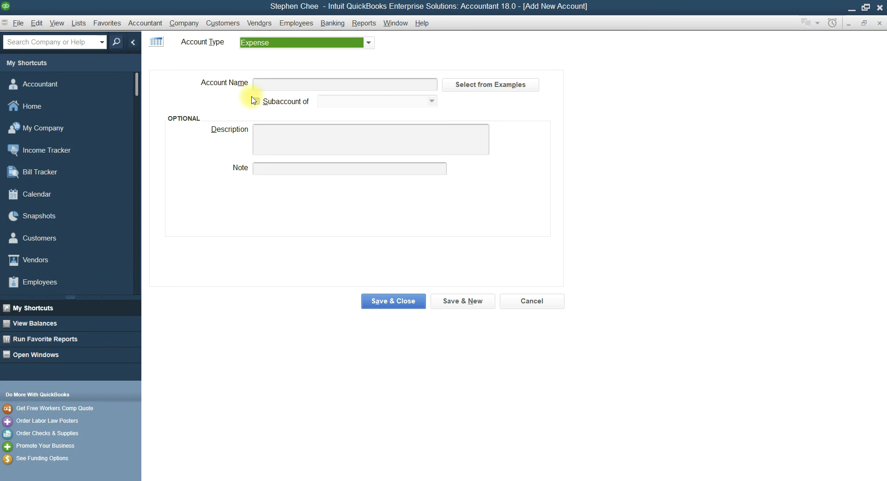
click(267, 88)
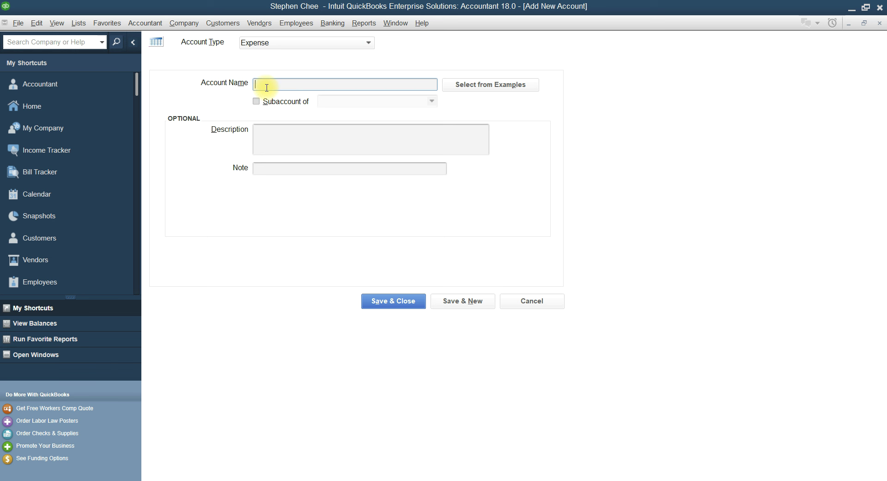
text(Wages & SAlarie)
click(462, 301)
key(alt+Tab)
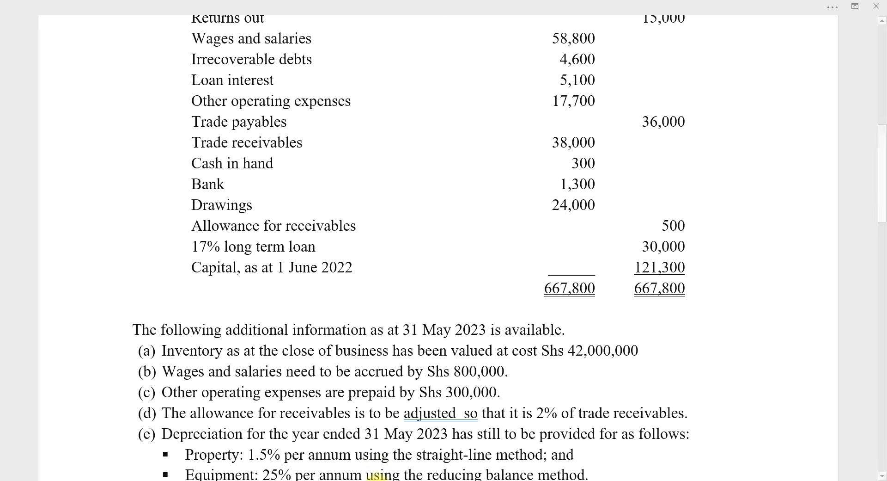
click(374, 475)
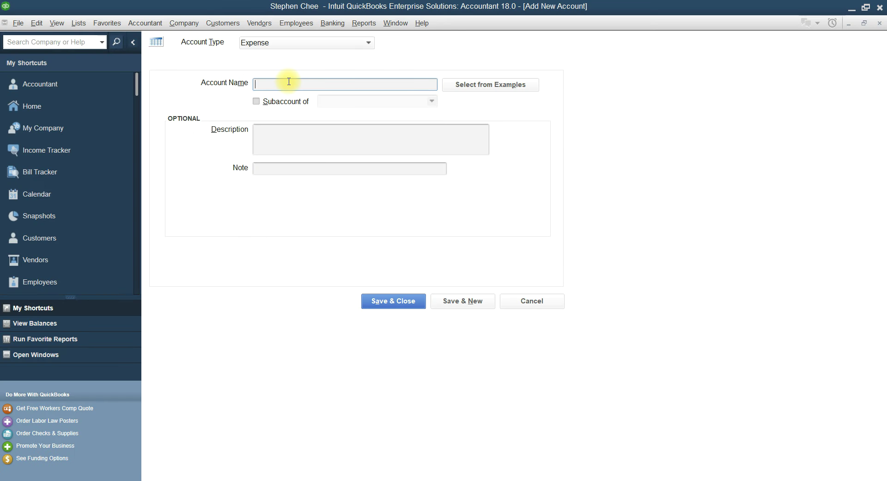
text(Irreco)
click(473, 306)
click(400, 478)
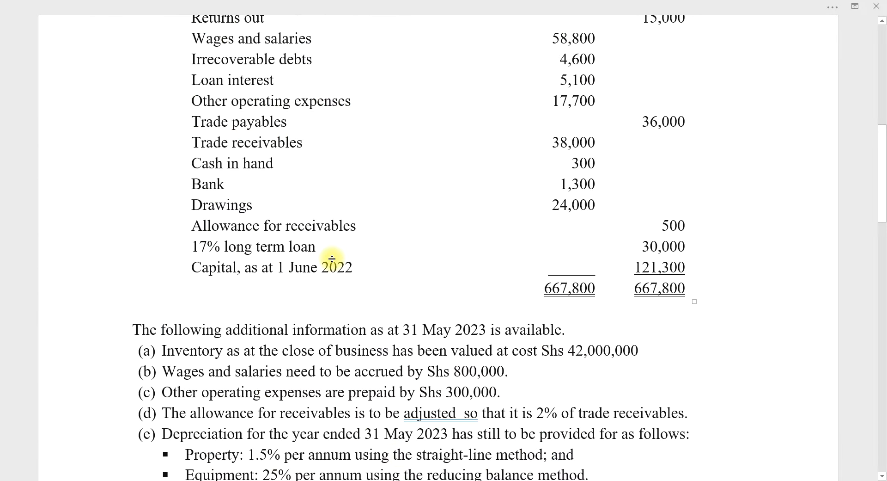
scroll(333, 259, down, 1)
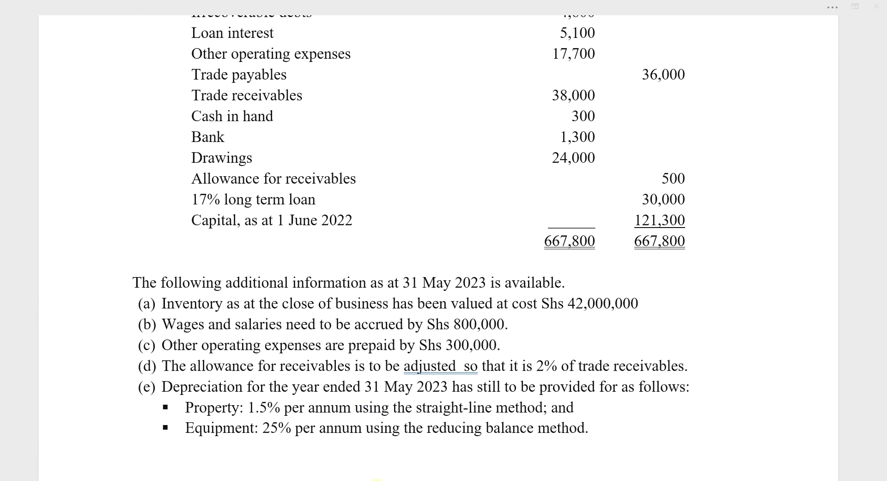
click(372, 477)
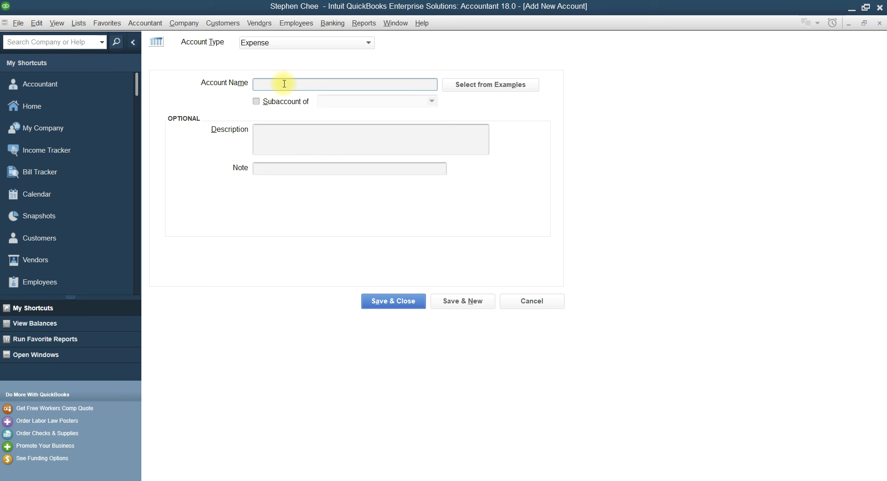
Add Expense accounts Loan Interest and Other Operating Expenses, checking the trial balance
text(Lo)
click(455, 301)
click(392, 480)
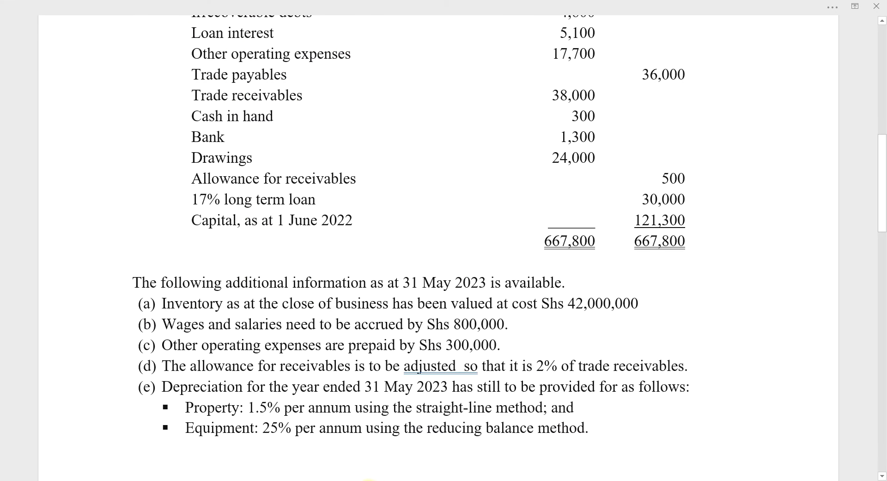
click(368, 480)
text(Other)
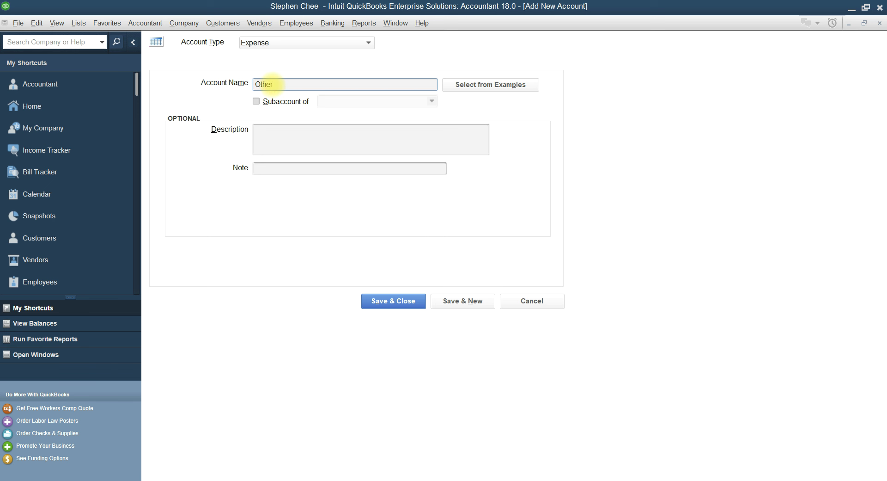
text( Operating Expenses)
click(456, 300)
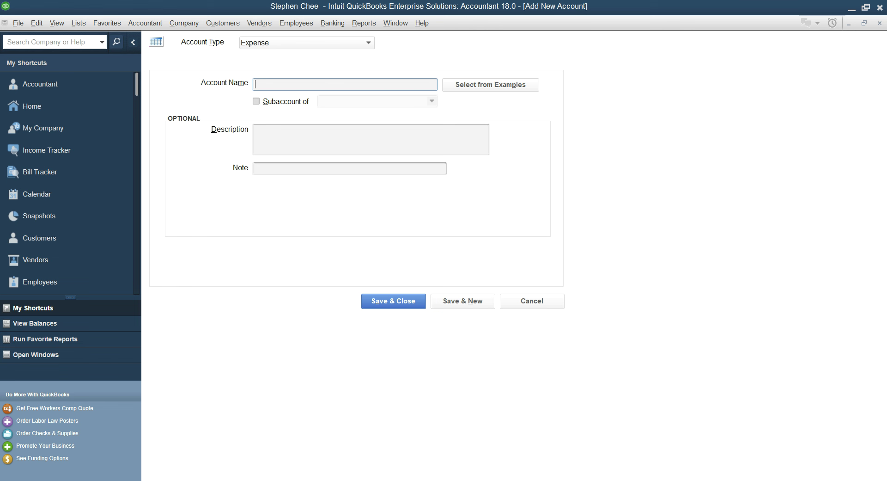
click(425, 474)
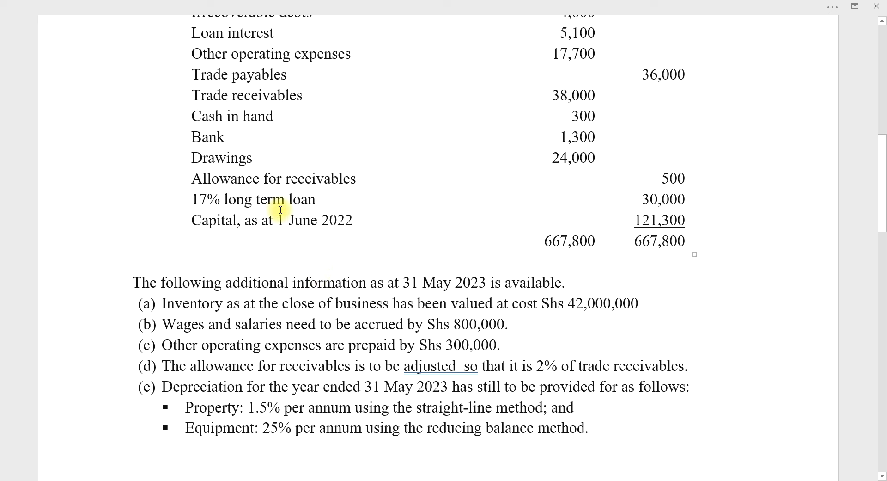
scroll(222, 259, down, 2)
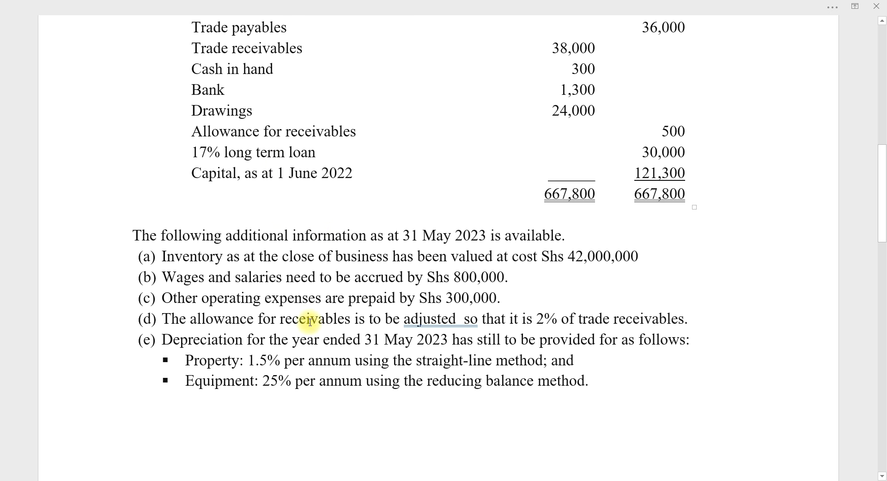
click(365, 477)
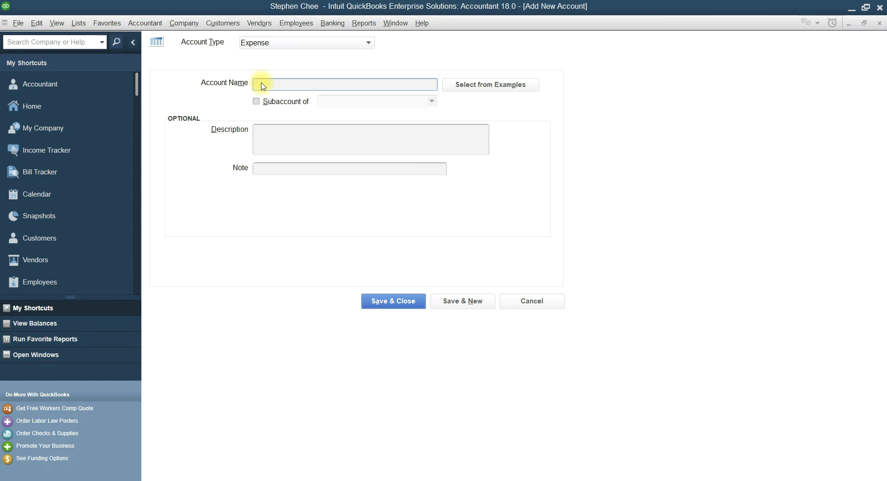
Save a Trade Payables account of type Accounts Payable
click(369, 43)
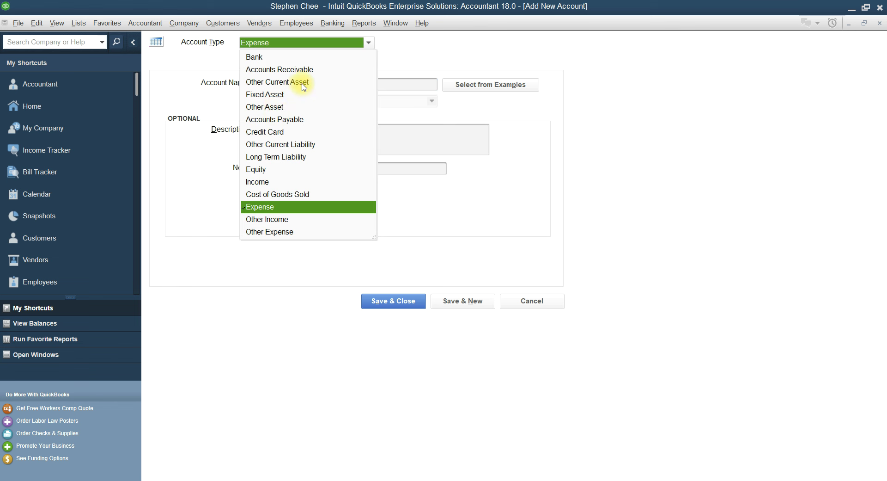
click(273, 121)
click(282, 84)
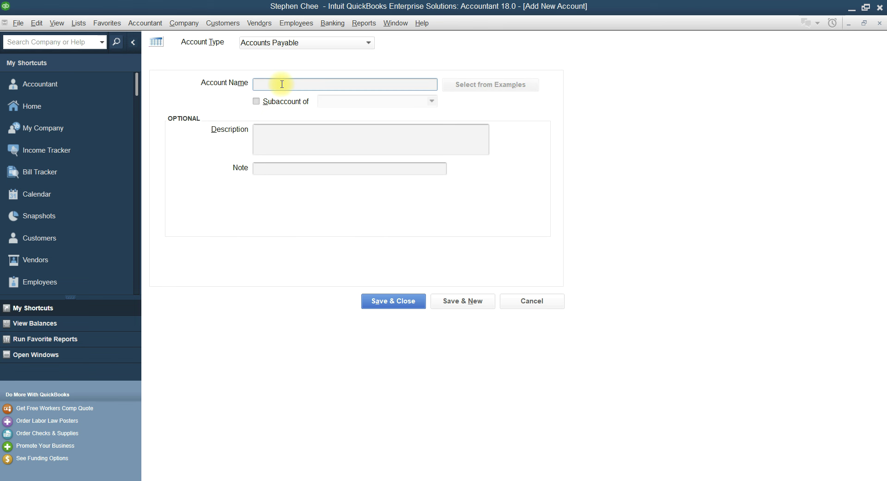
text(Trade Payables)
click(455, 305)
click(399, 480)
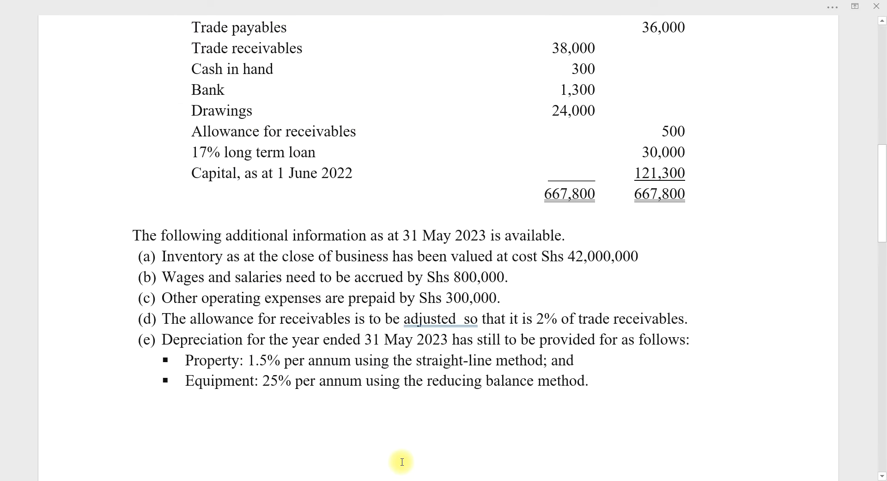
scroll(402, 461, up, 2)
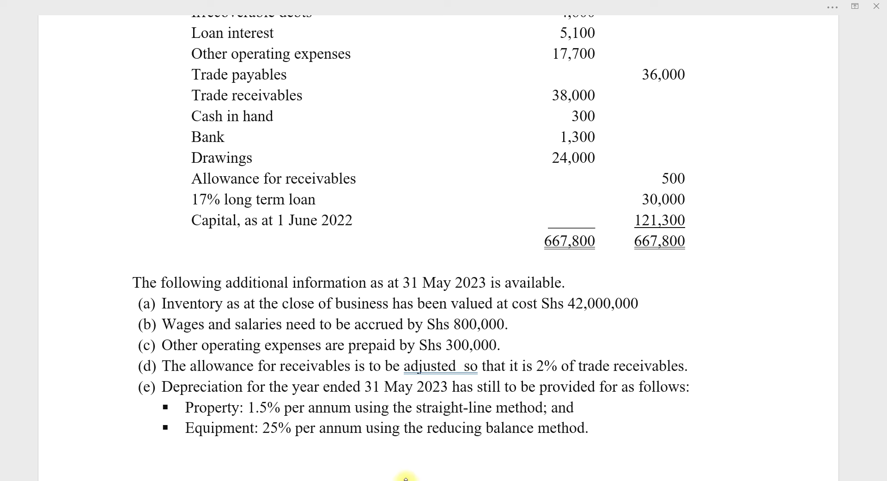
click(406, 478)
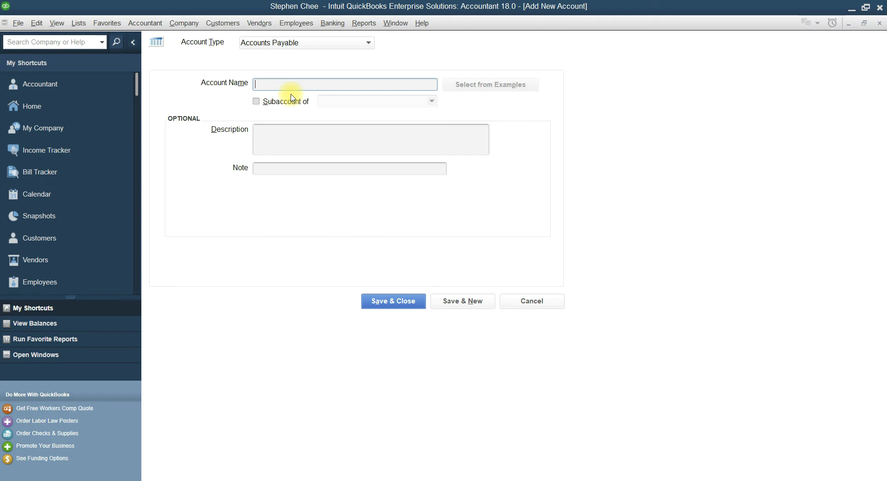
Save a Trade Receivables account of type Accounts Receivable
click(368, 53)
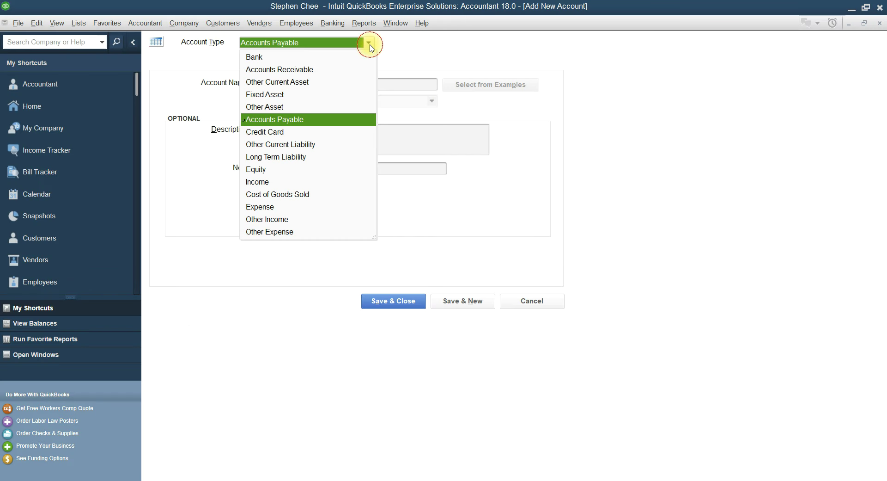
click(278, 70)
click(264, 87)
text(Trade R)
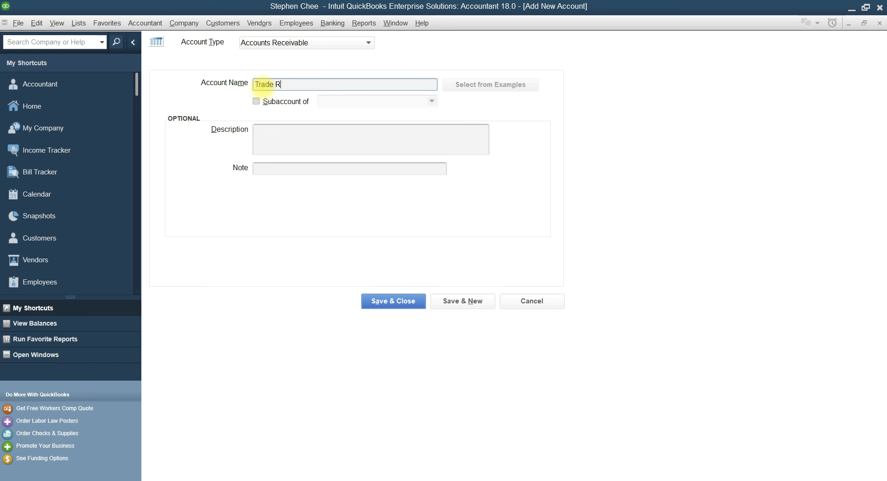
text(eceivables)
click(456, 305)
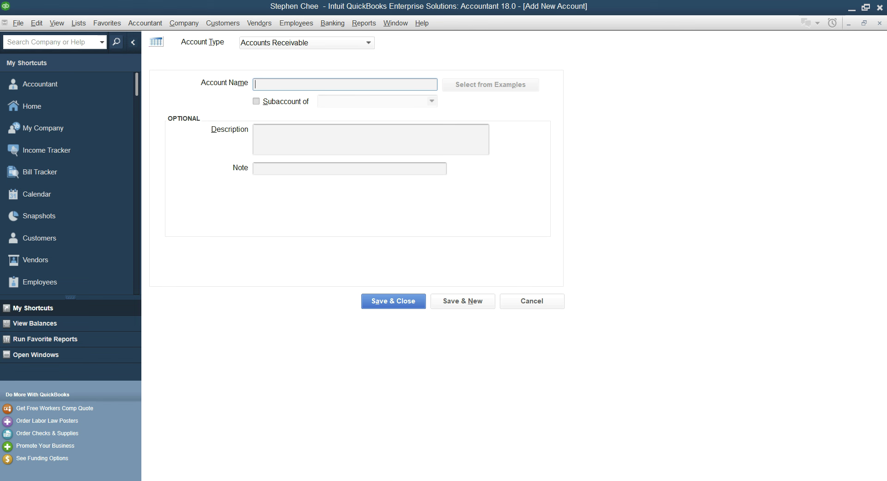
mouse_move(372, 478)
click(380, 480)
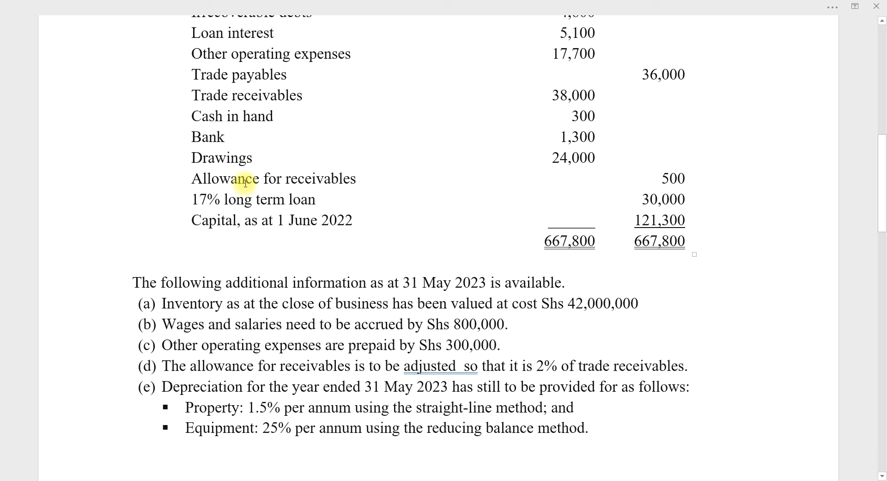
scroll(246, 180, down, 3)
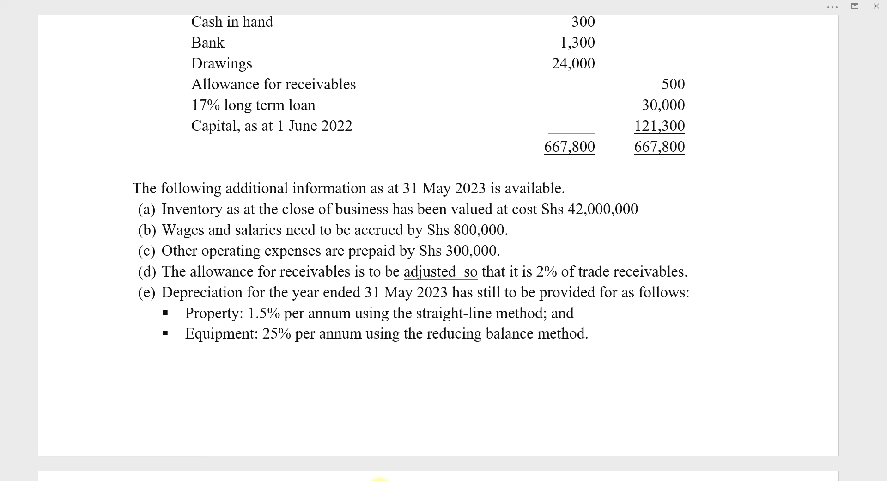
click(351, 479)
click(370, 46)
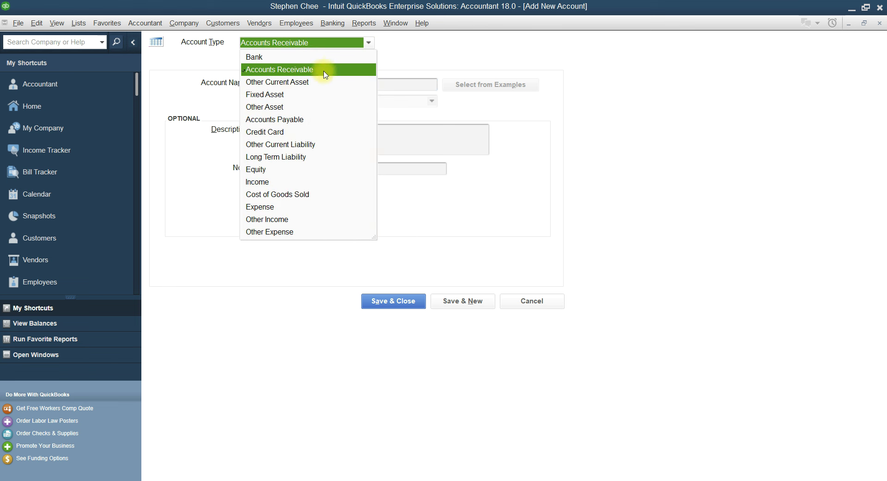
Save a Cash in hand account of type Bank
click(265, 55)
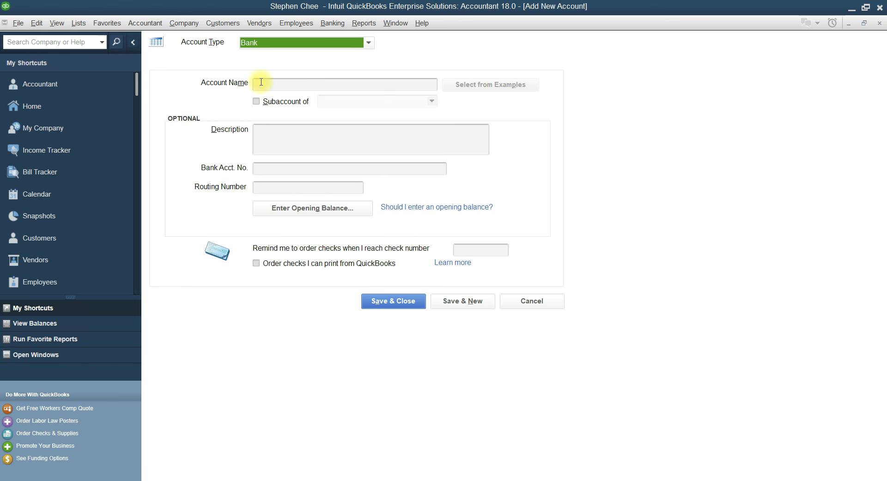
click(261, 83)
text(Cash in hand)
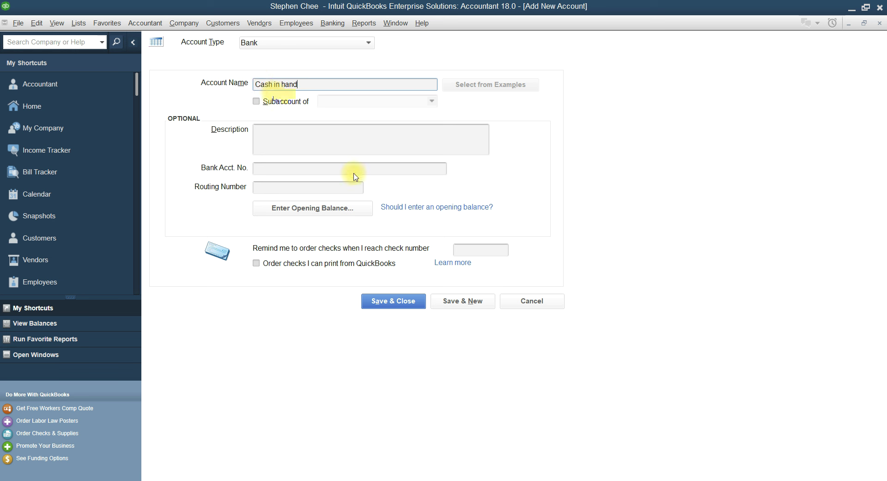
click(458, 300)
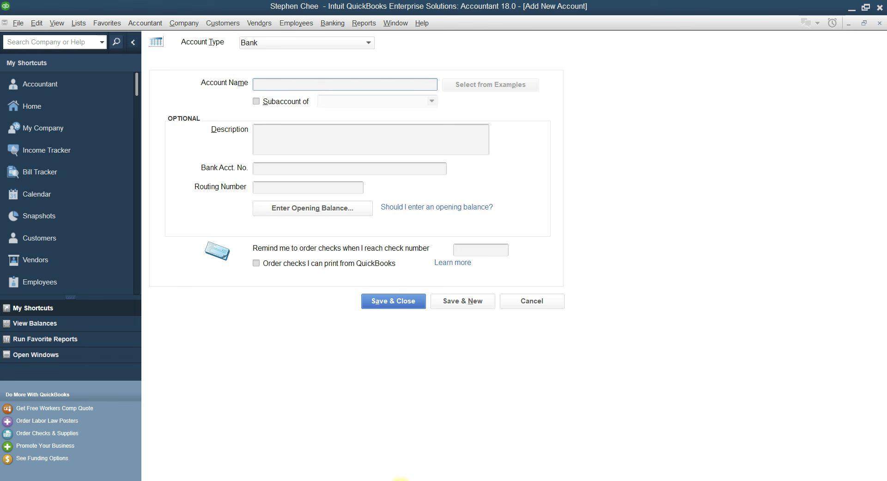
click(398, 476)
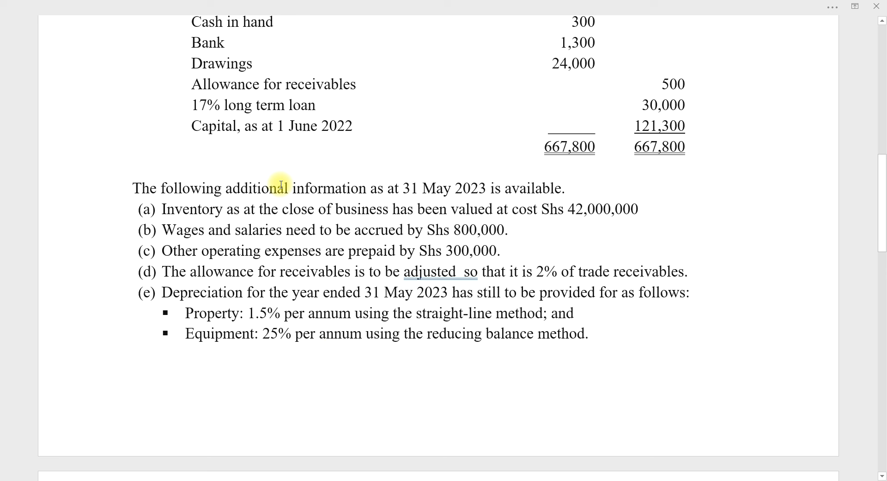
click(364, 476)
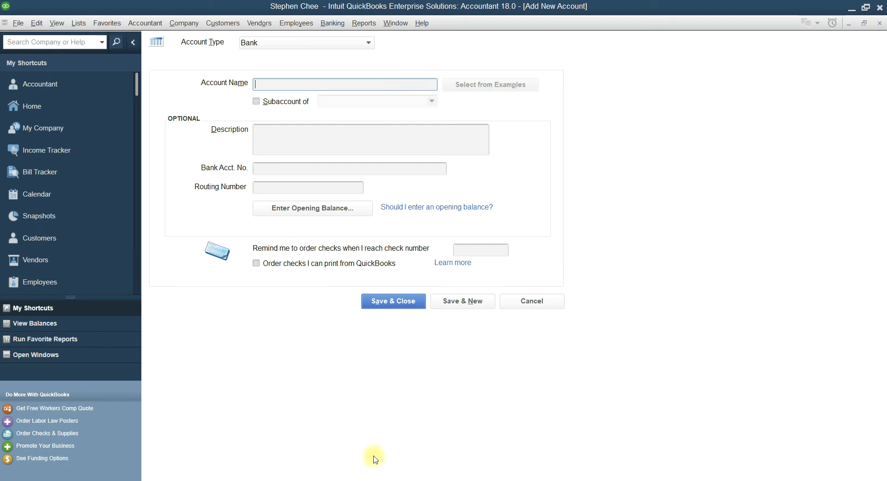
Save a Bank account of type Bank
click(283, 84)
text(Bank)
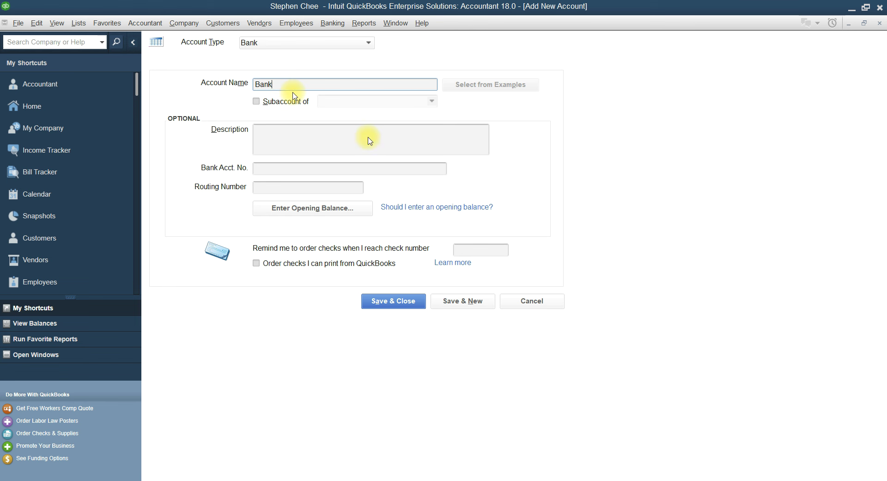
click(451, 305)
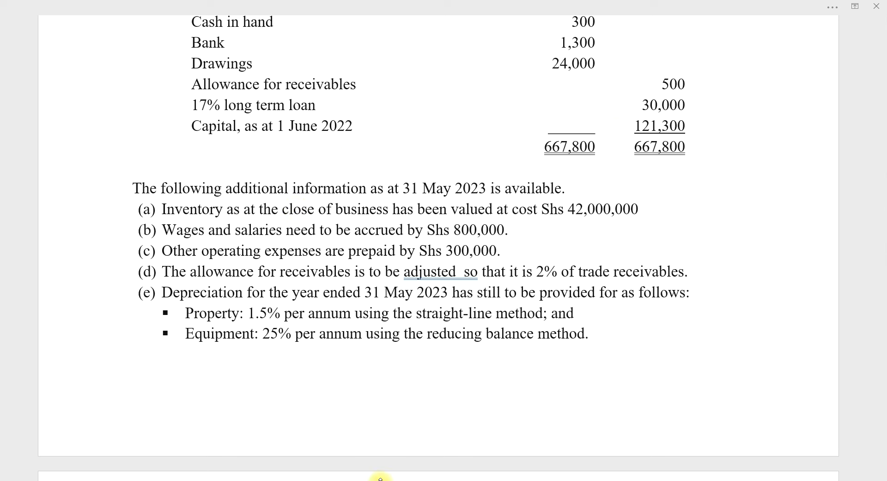
mouse_move(375, 478)
click(378, 453)
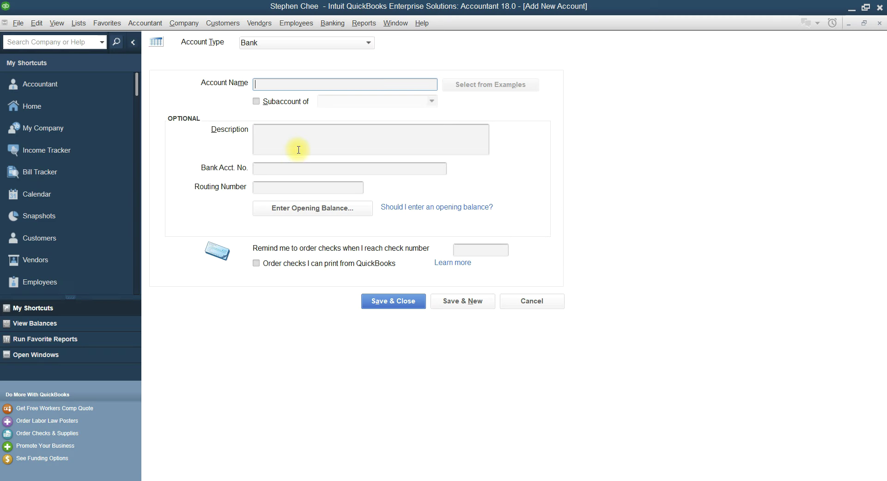
click(370, 44)
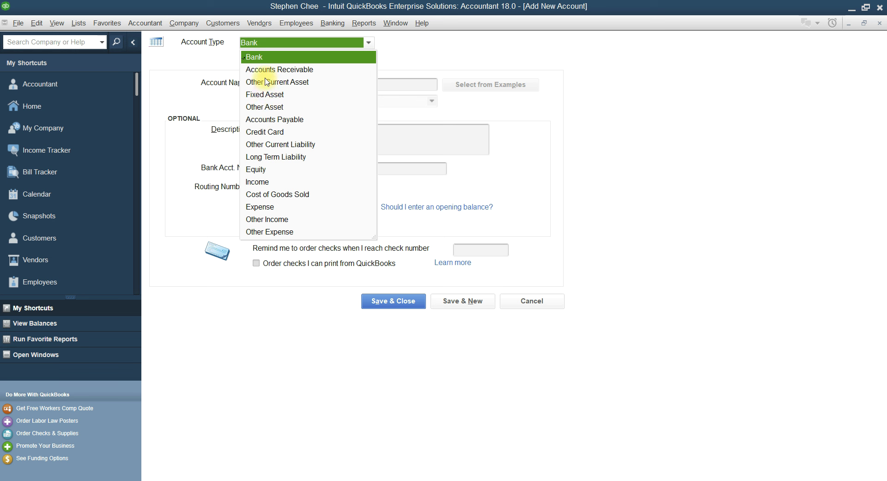
Fill in the new account form: type Equity, name 'Drawings', subaccount of Owners Equity
click(256, 170)
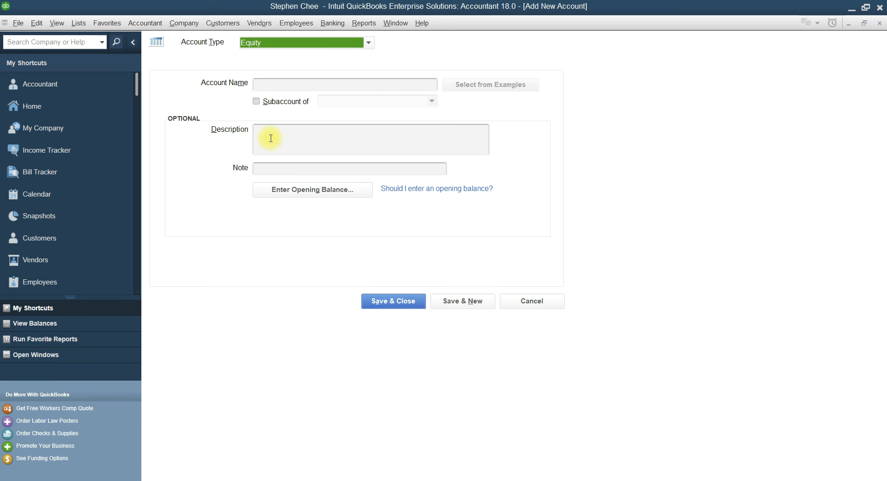
click(271, 85)
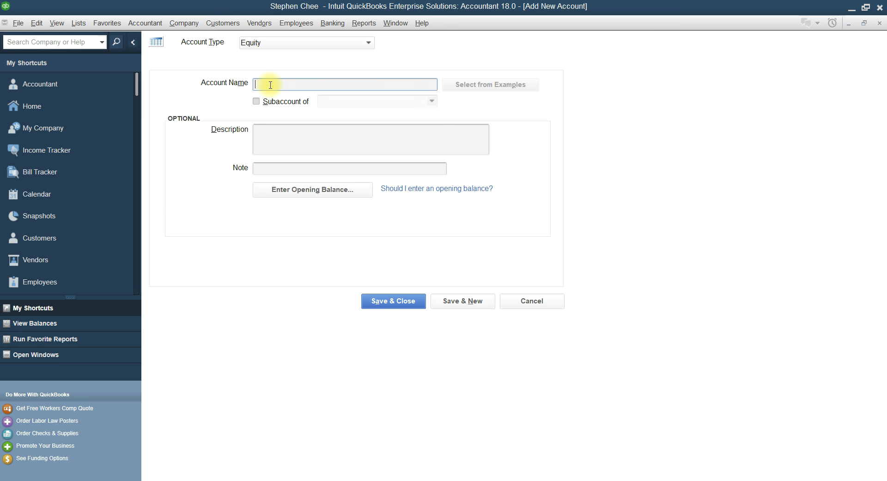
text(Drawings)
click(256, 100)
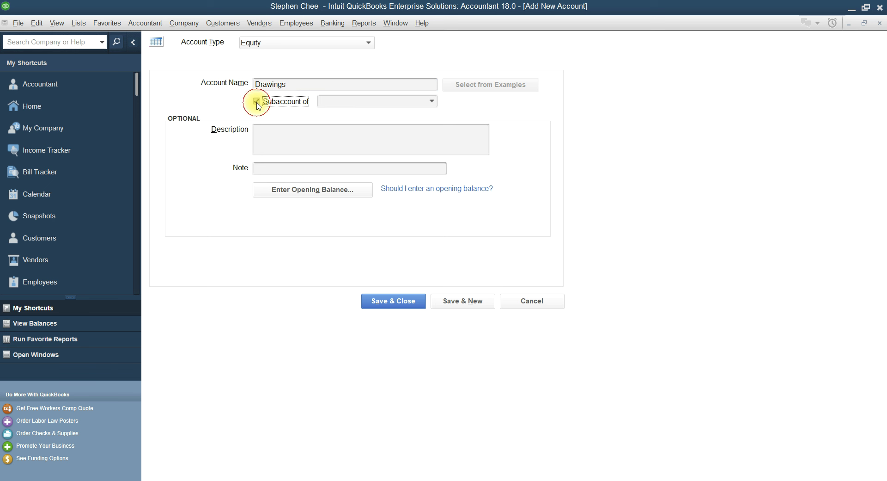
click(433, 102)
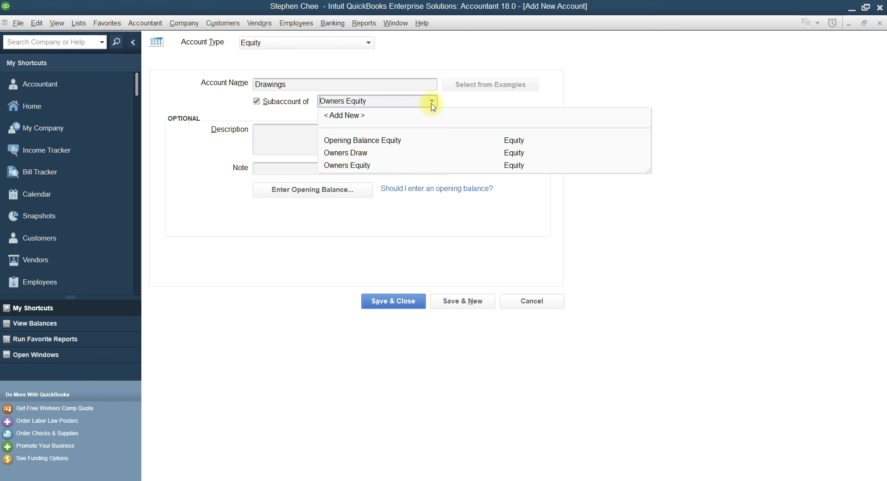
click(432, 102)
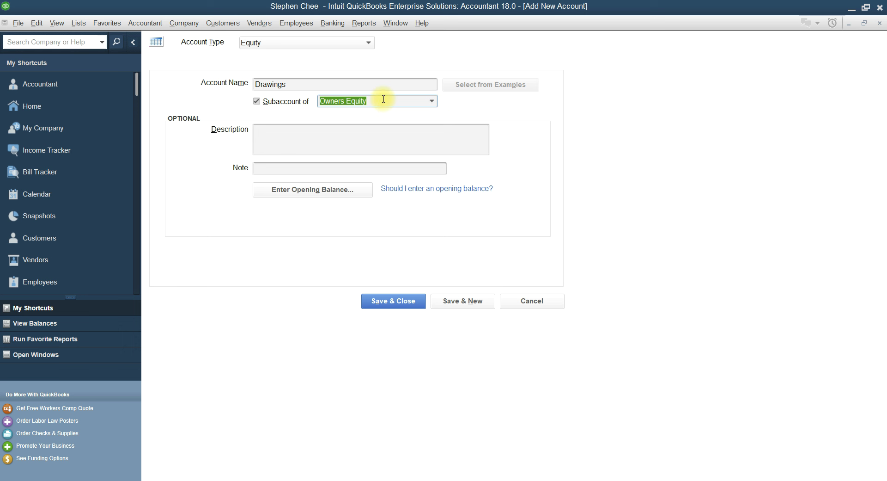
click(258, 101)
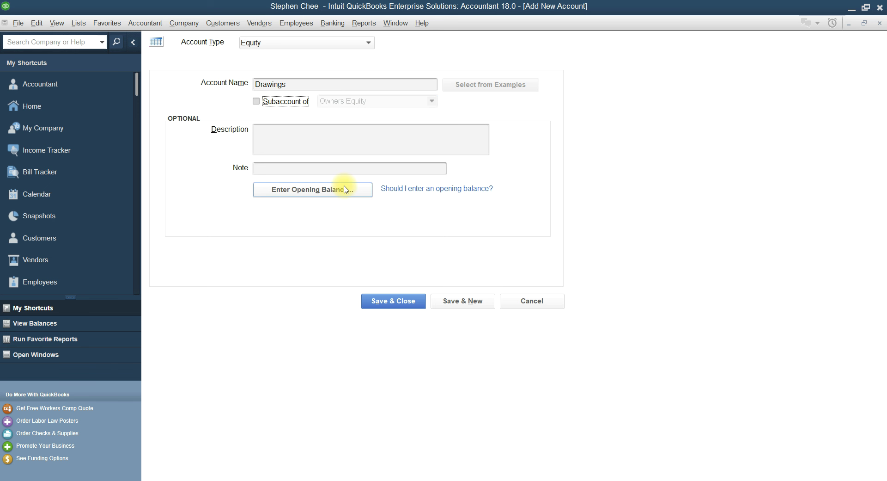
click(257, 101)
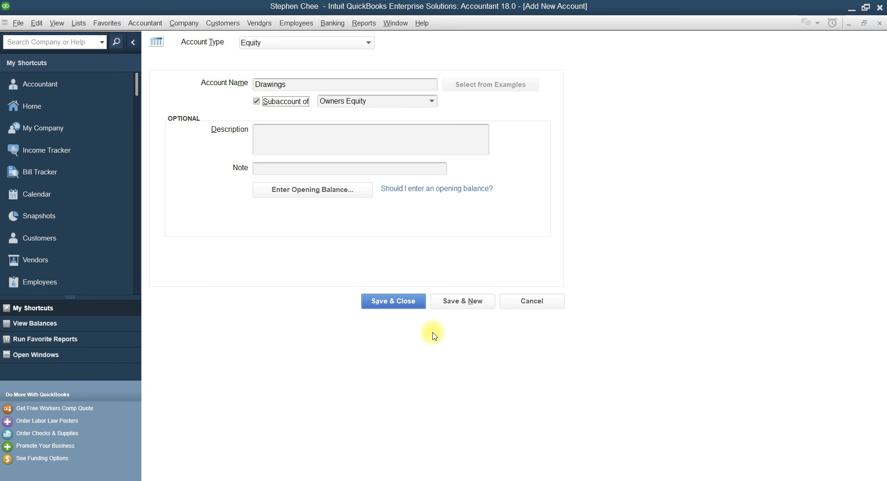
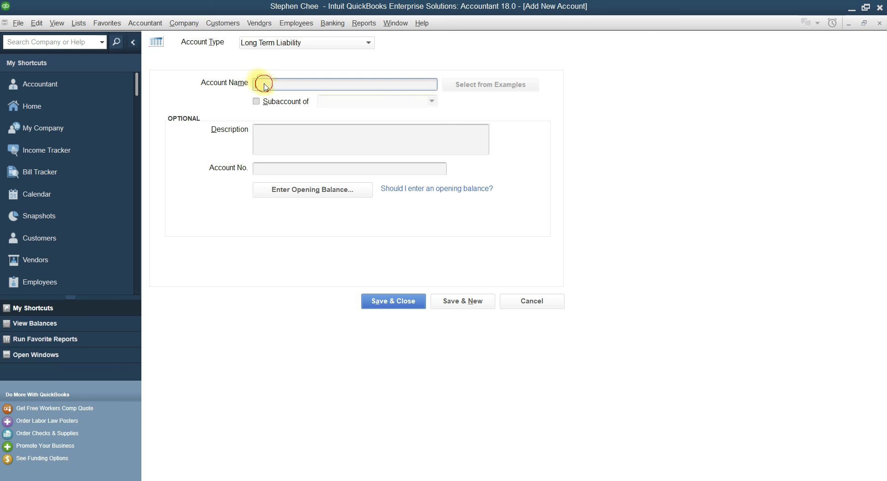
Save the '17% Long term loan' liability account and start a fresh blank account form
text(1)
text(7 )
text(5)
text(%)
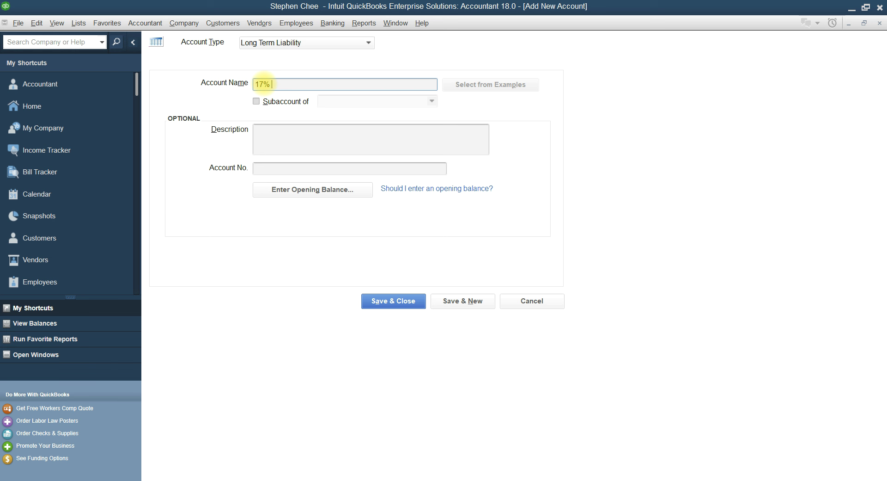
text( l)
text(Long)
text( term loa)
text(n)
click(452, 302)
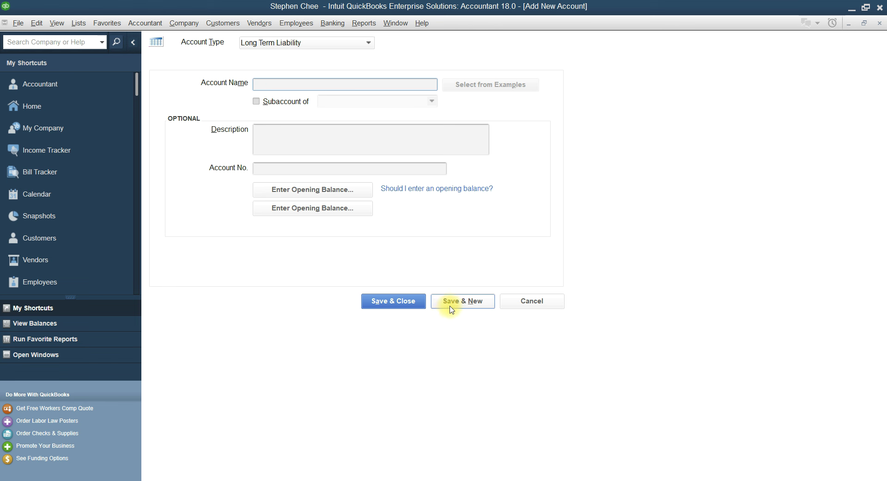
click(391, 480)
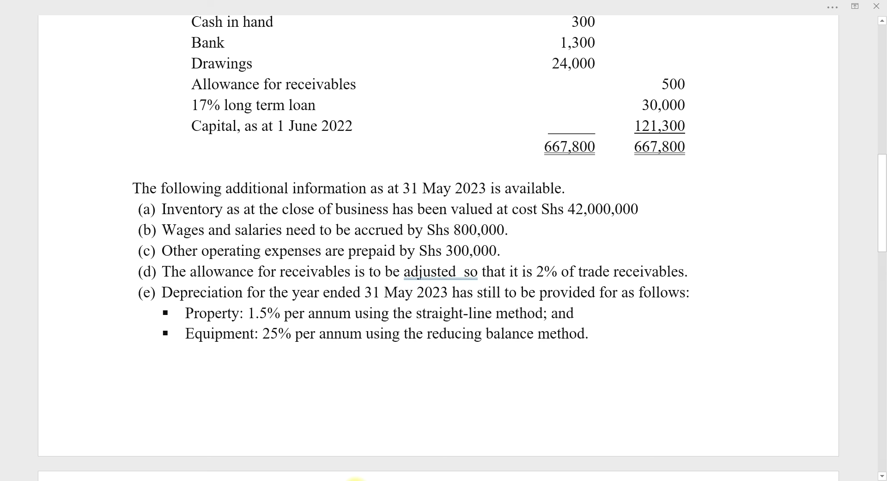
click(368, 480)
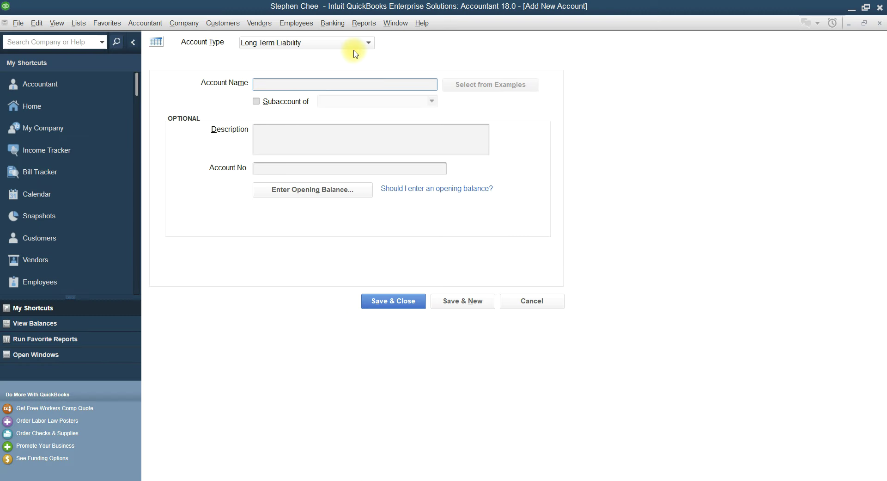
Save an Equity account named 'Capital as at 1 June 2022', then close the new-account form
click(370, 43)
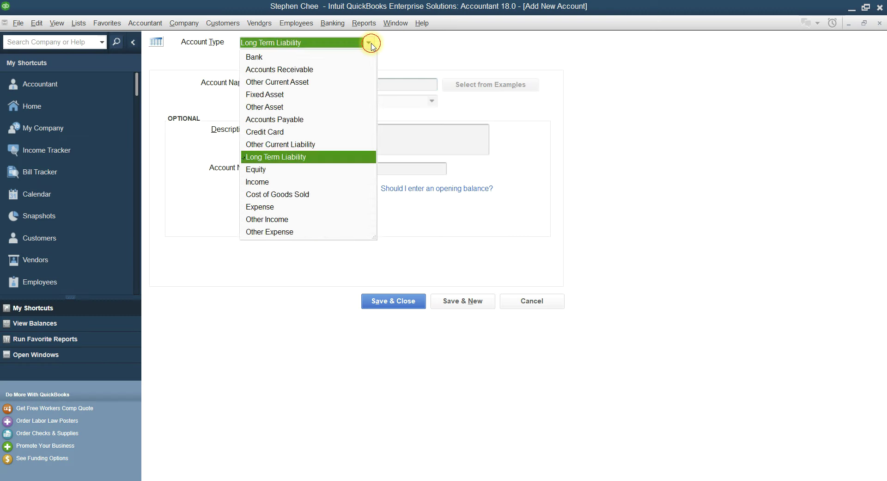
click(257, 169)
click(274, 84)
text(Capita)
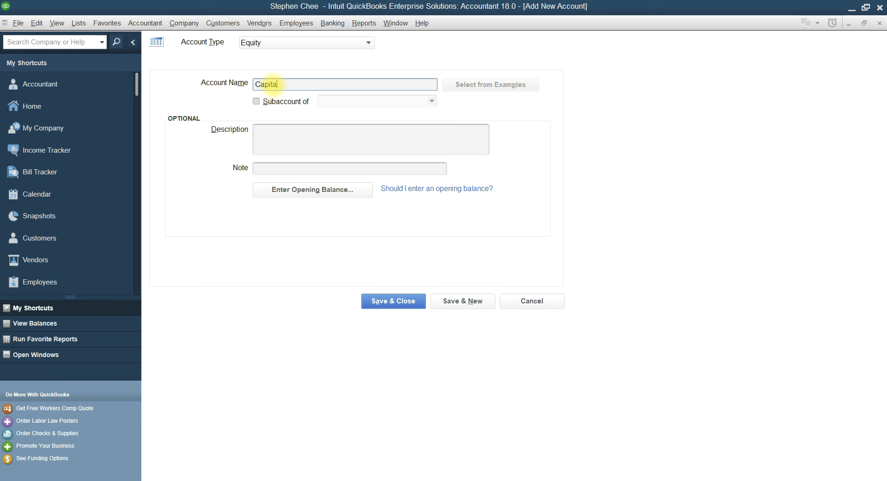
text(l as at 1 June 2022)
click(471, 300)
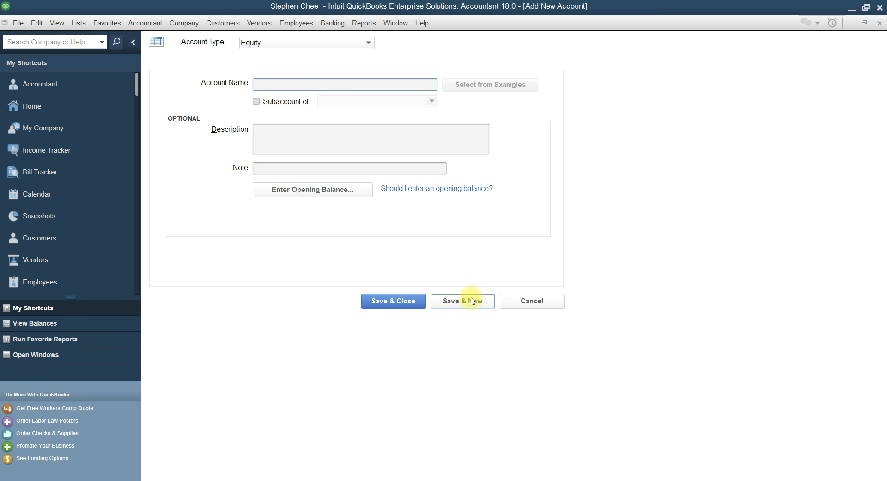
click(405, 305)
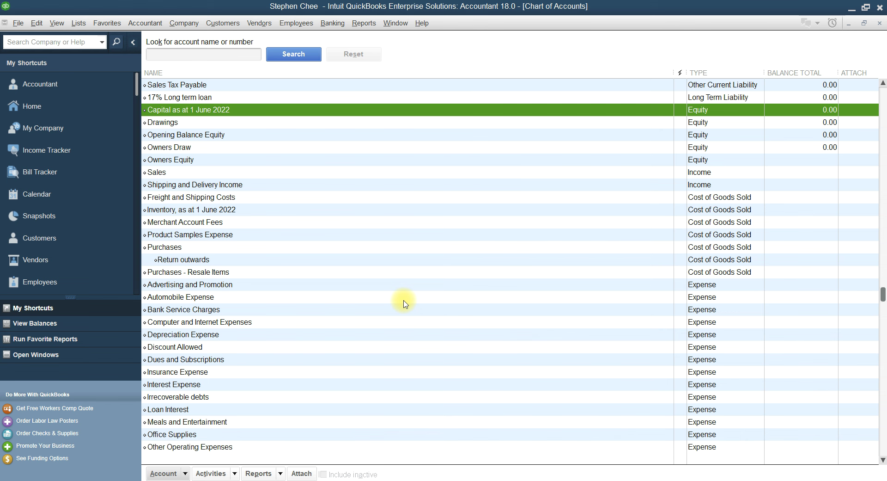
scroll(634, 226, up, 5)
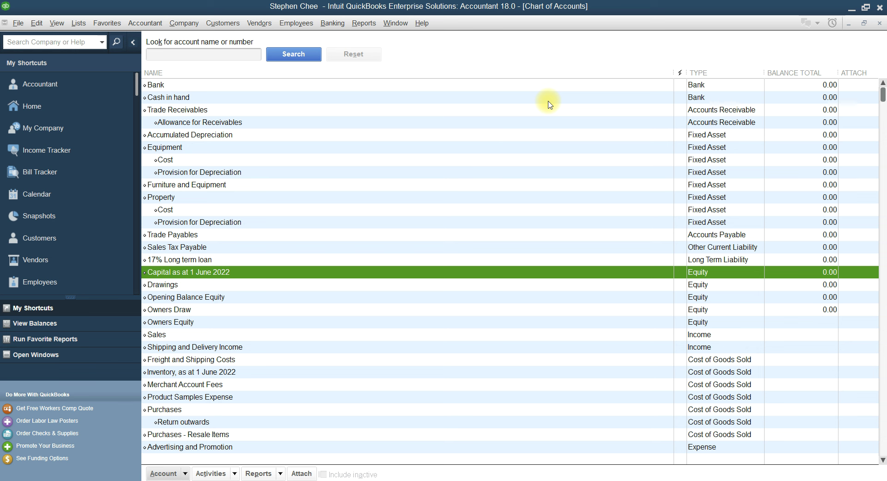
click(397, 479)
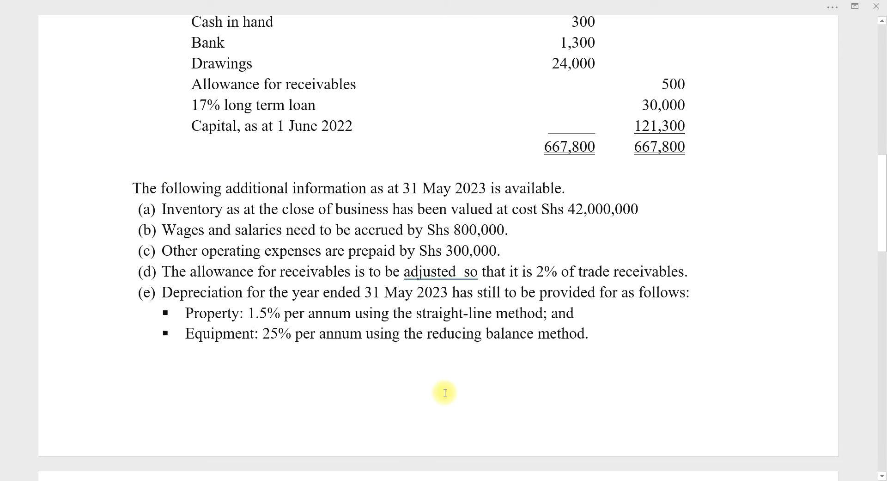
scroll(445, 392, up, 7)
scroll(446, 392, down, 1)
scroll(446, 392, up, 2)
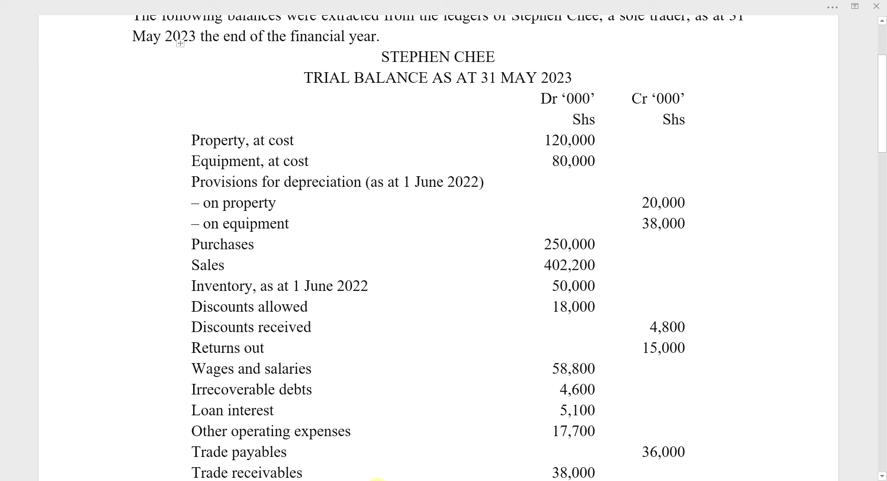
click(383, 480)
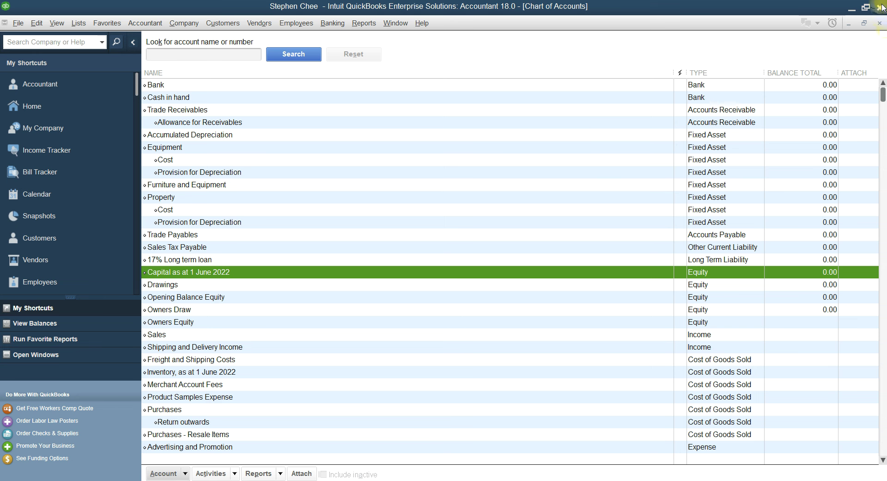
Close the Chart of Accounts and open Make General Journal Entries from the Accountant menu
click(880, 23)
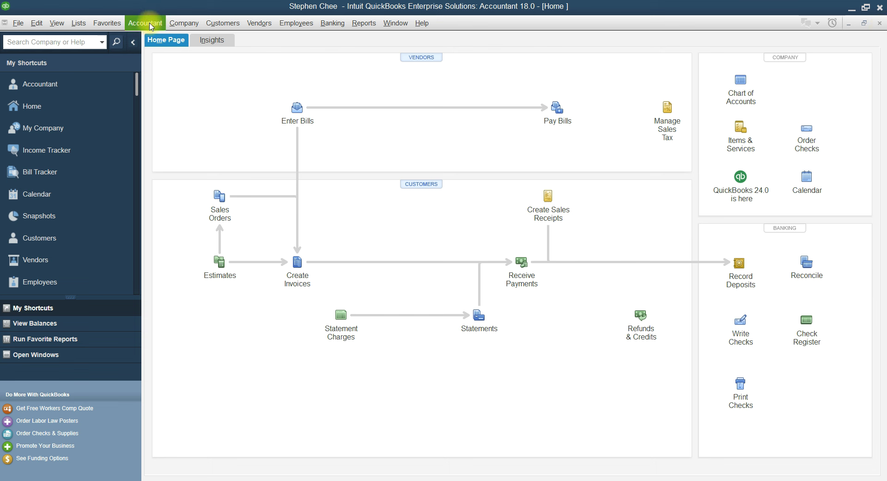
click(151, 26)
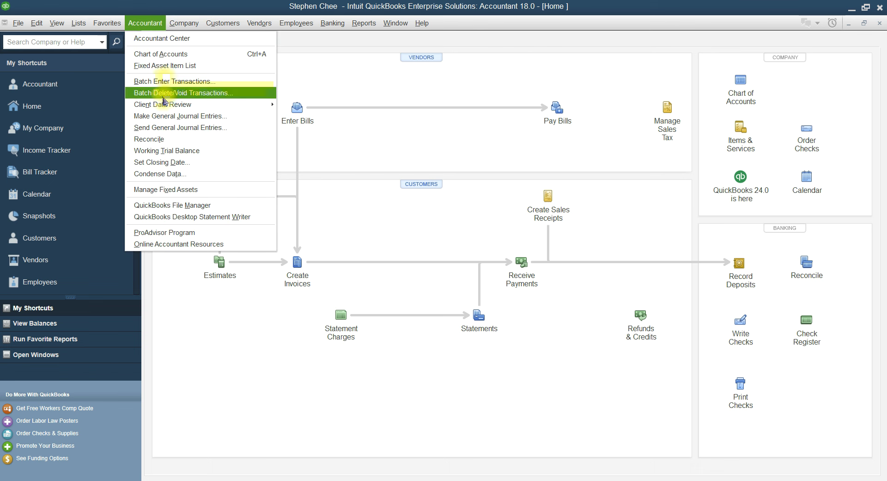
click(160, 114)
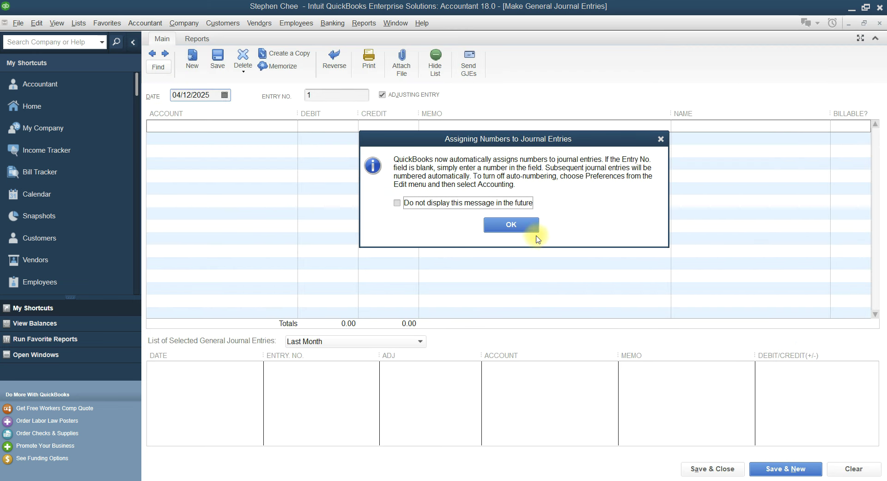
Dismiss the numbering notice and change the entry date to 05/31/2023
click(531, 230)
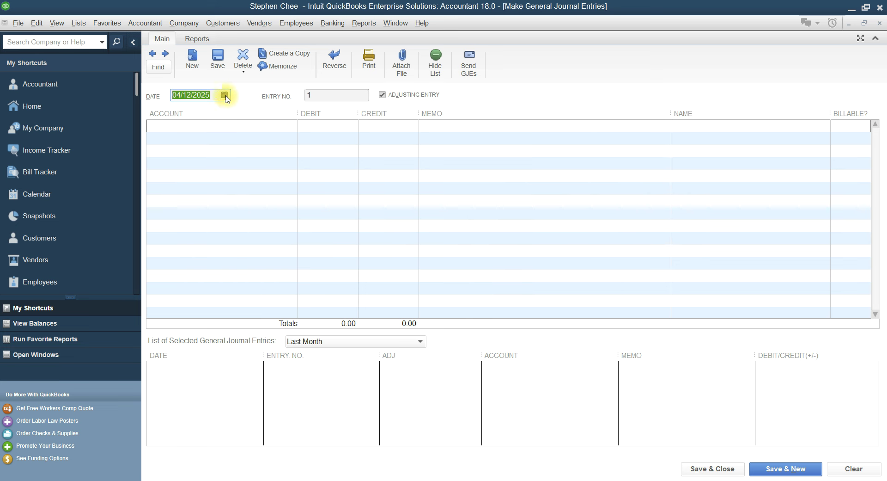
click(211, 94)
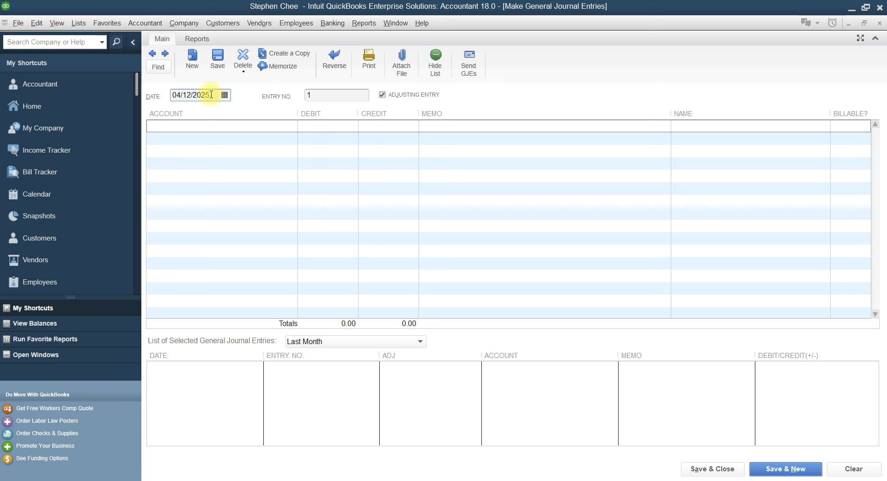
key(BackSpace)
text(3)
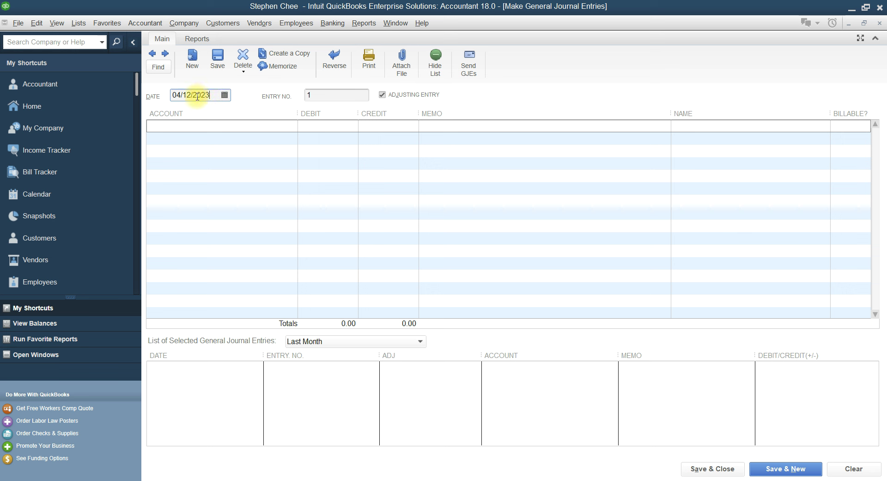
click(192, 96)
key(BackSpace)
key(BackSpace)
text(31)
click(182, 99)
key(BackSpace)
key(BackSpace)
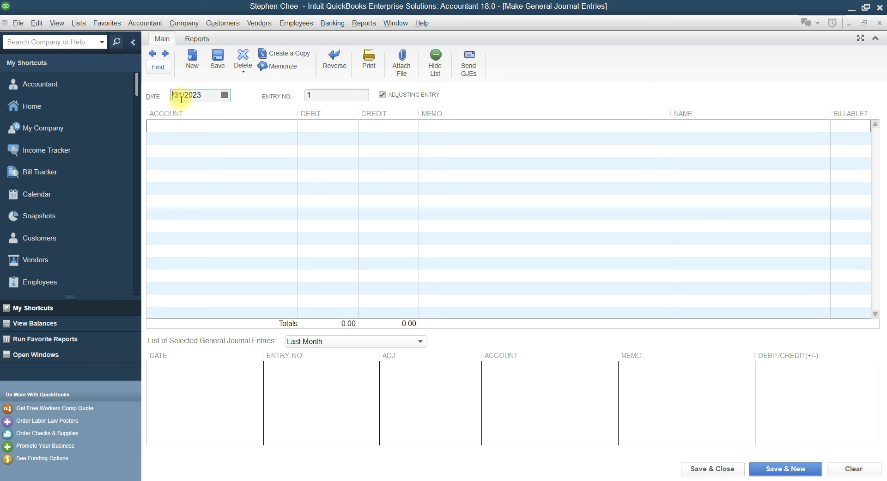
text(05)
Debit Property:Cost 120,000,000 on the first line, checking the amount against the trial balance
click(199, 129)
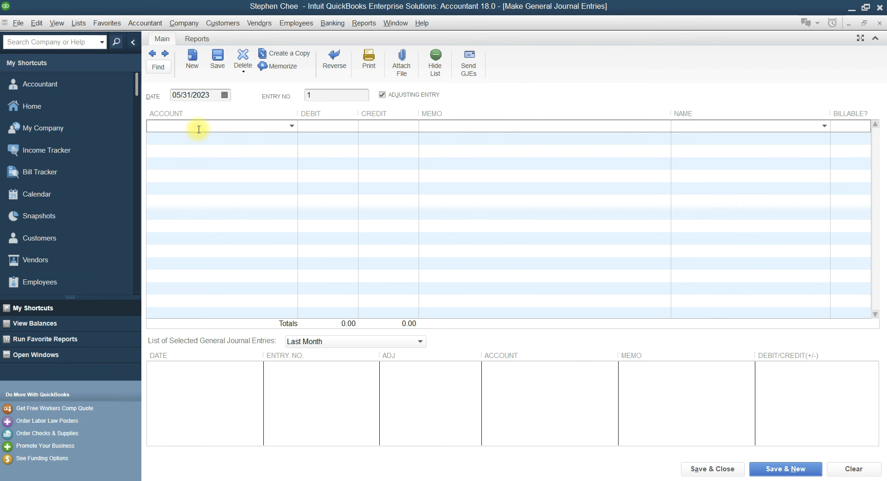
click(292, 126)
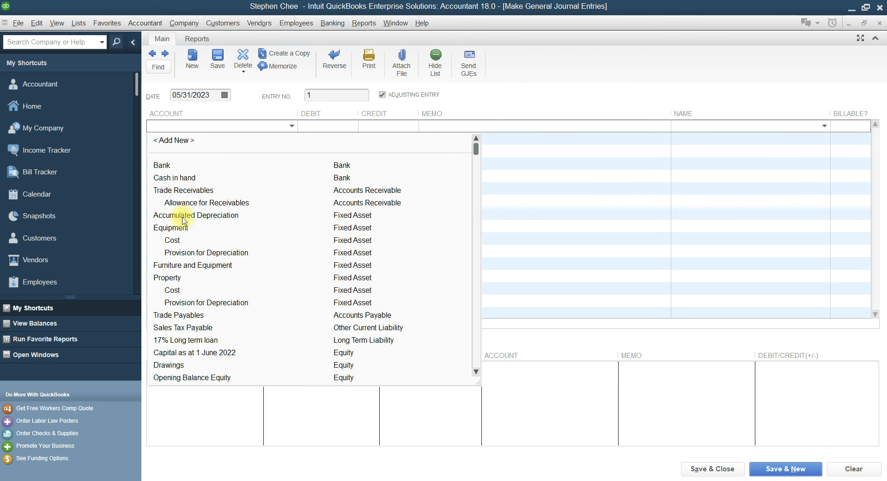
click(171, 291)
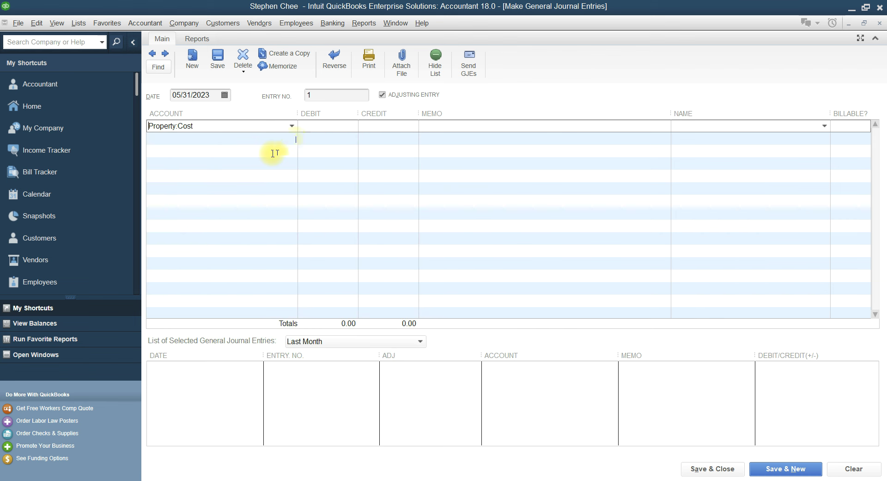
click(319, 127)
click(391, 457)
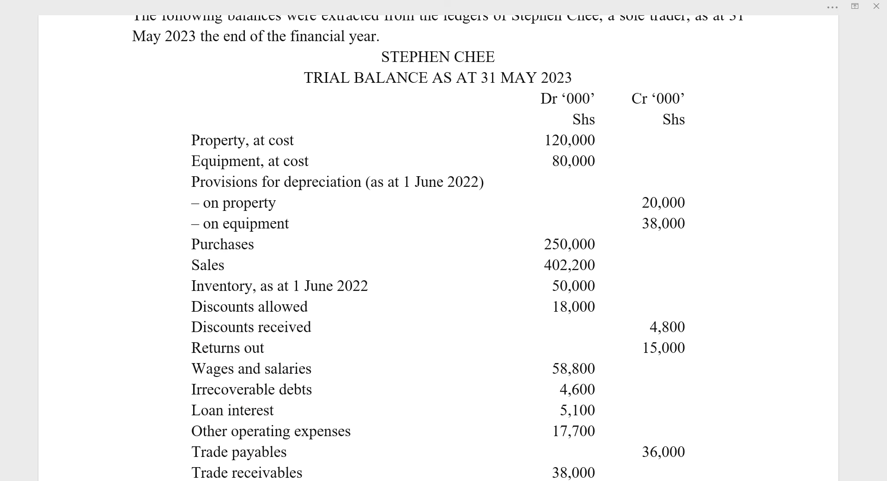
click(394, 480)
text(120,000,000)
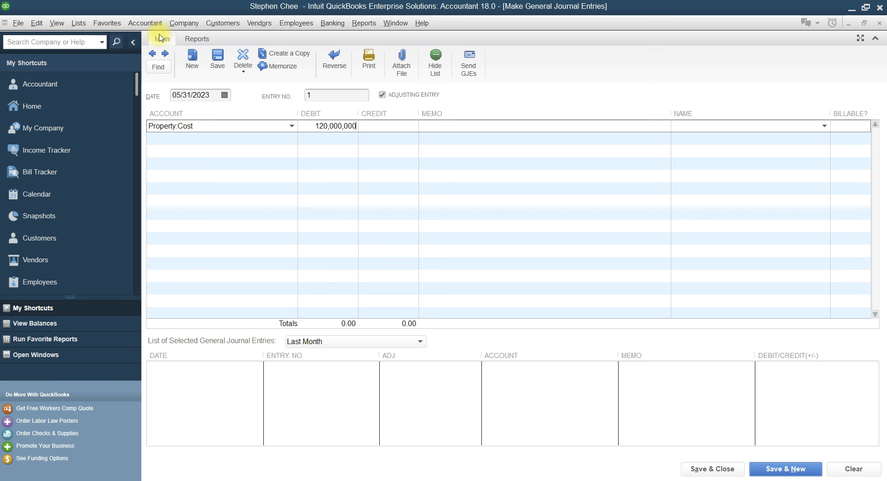
Turn on 'use more than one currency' in the Multiple Currencies company preferences
click(35, 23)
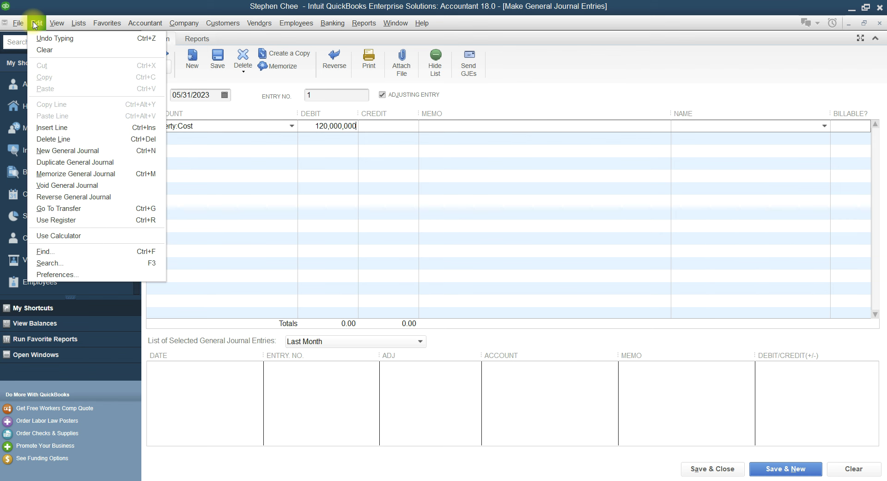
click(59, 274)
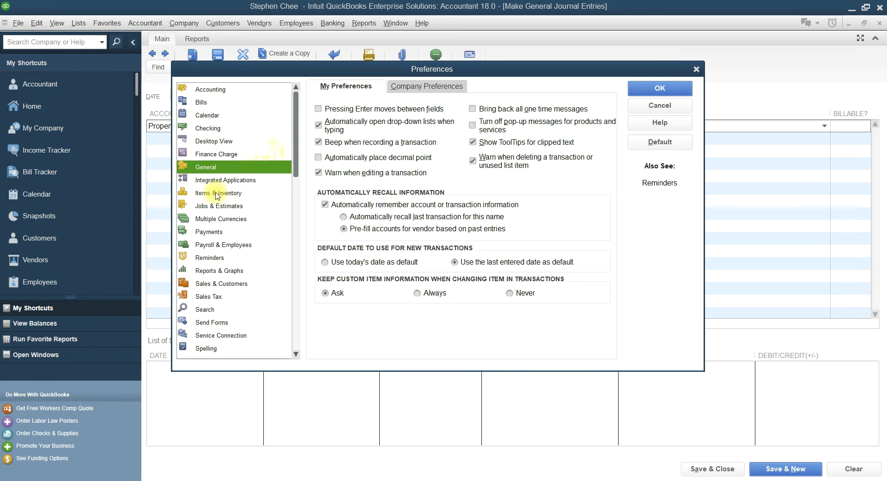
click(209, 221)
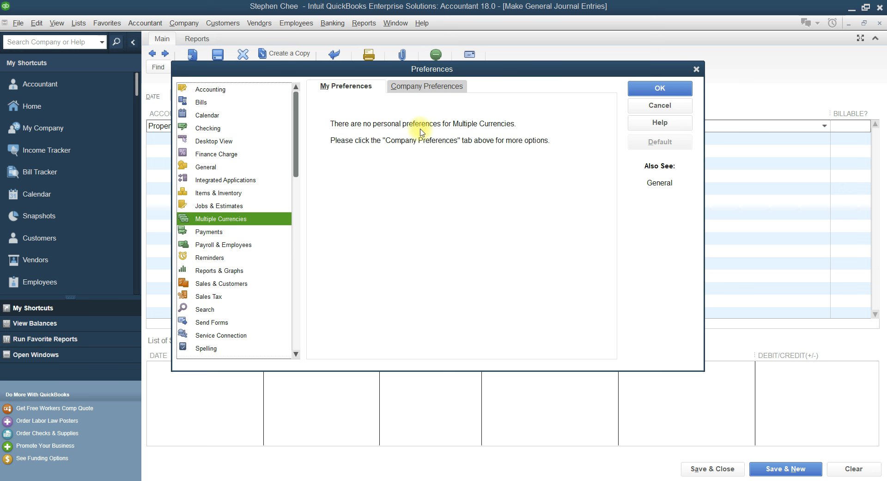
click(427, 91)
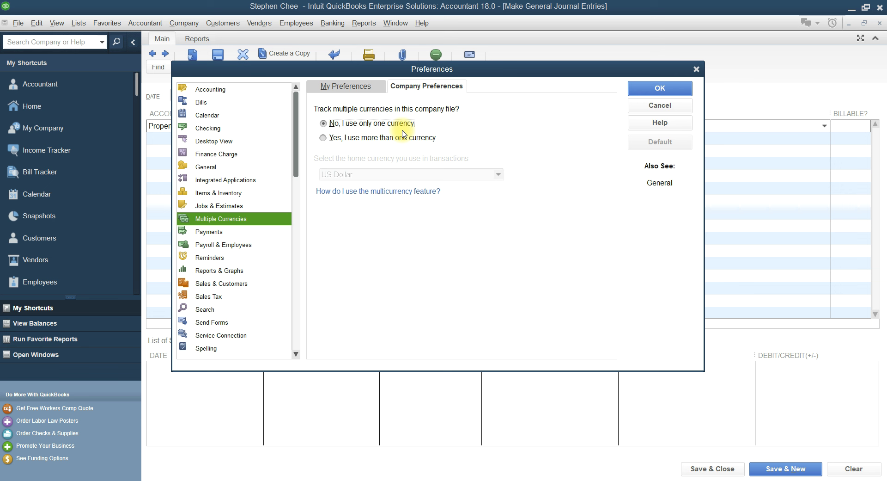
click(325, 138)
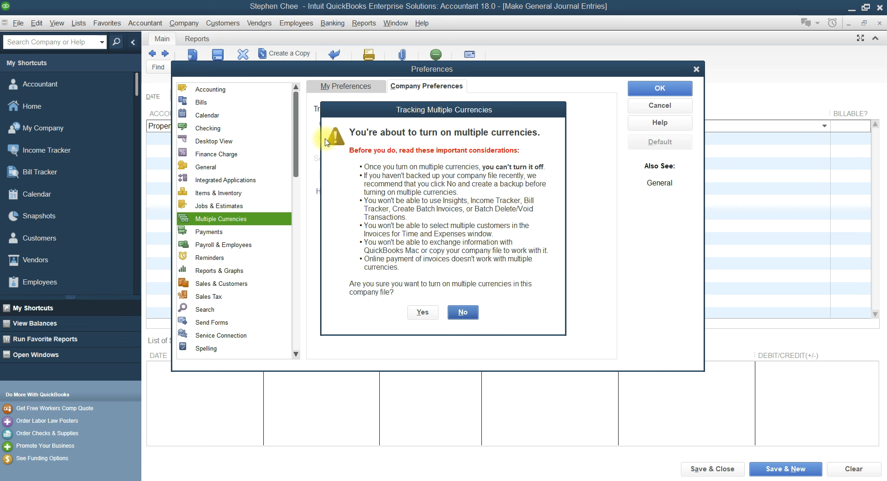
click(422, 312)
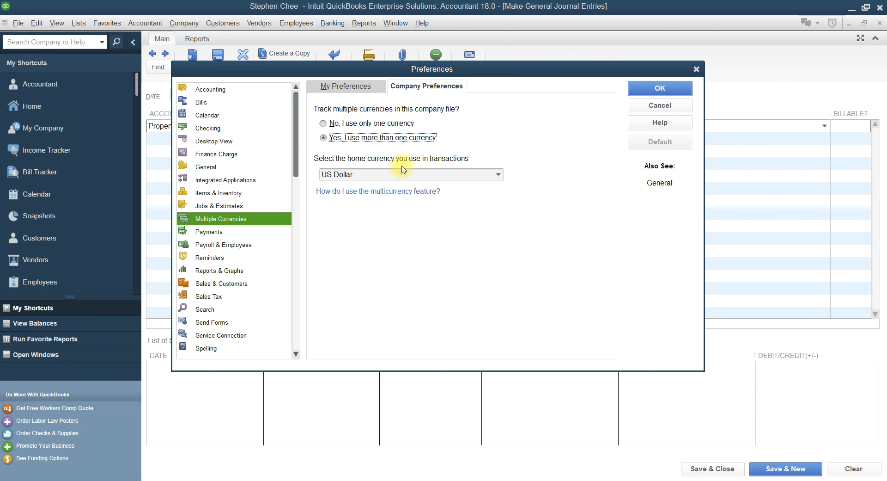
Make Ugandan Shilling the active home currency and apply the preference changes
click(498, 177)
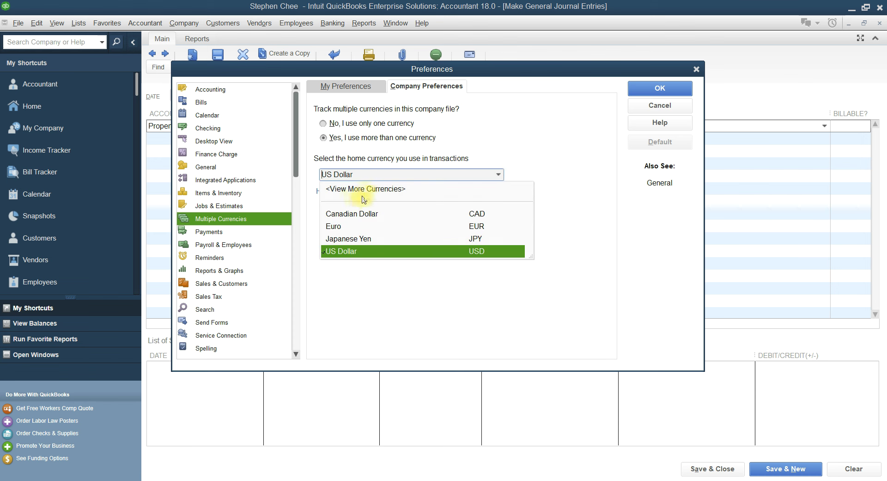
click(382, 189)
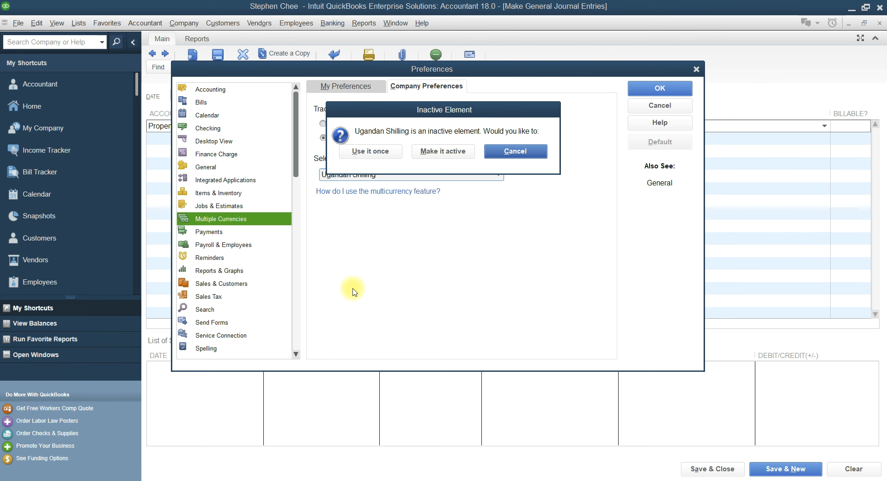
click(432, 152)
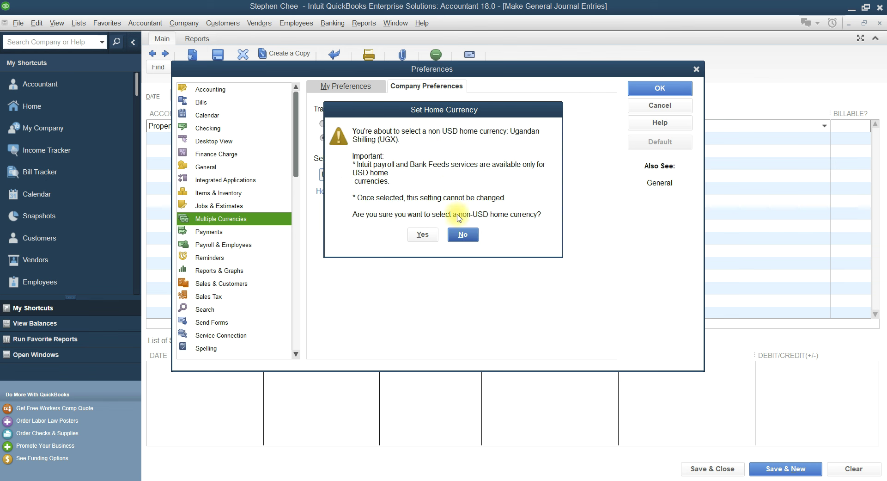
click(422, 233)
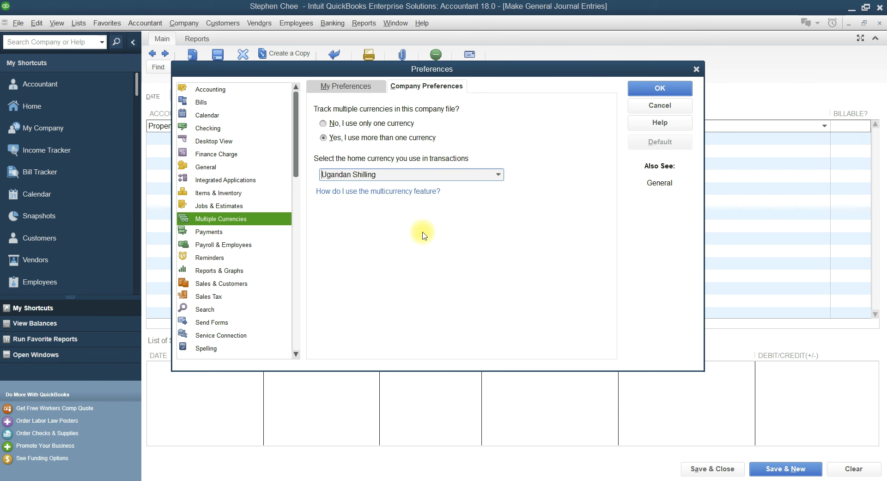
click(640, 89)
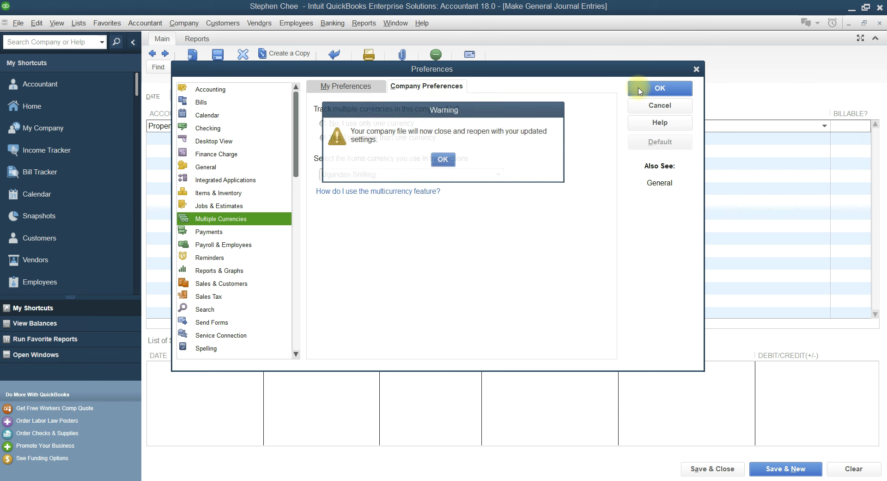
Acknowledge the reopen and journal warnings, then clear the unbalanced entry and close the journal
click(448, 161)
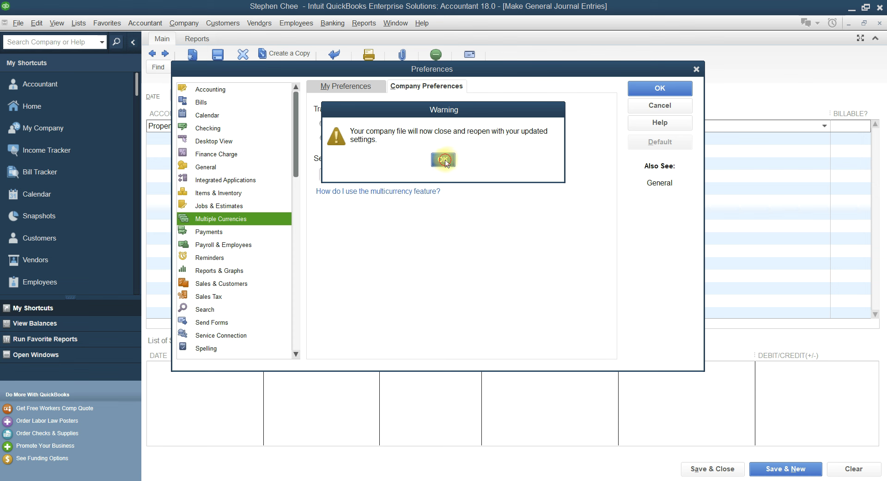
click(404, 162)
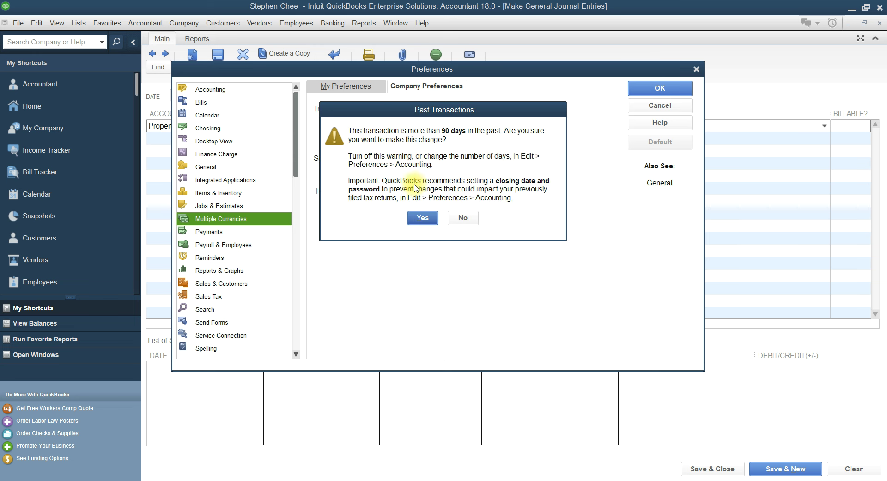
click(424, 216)
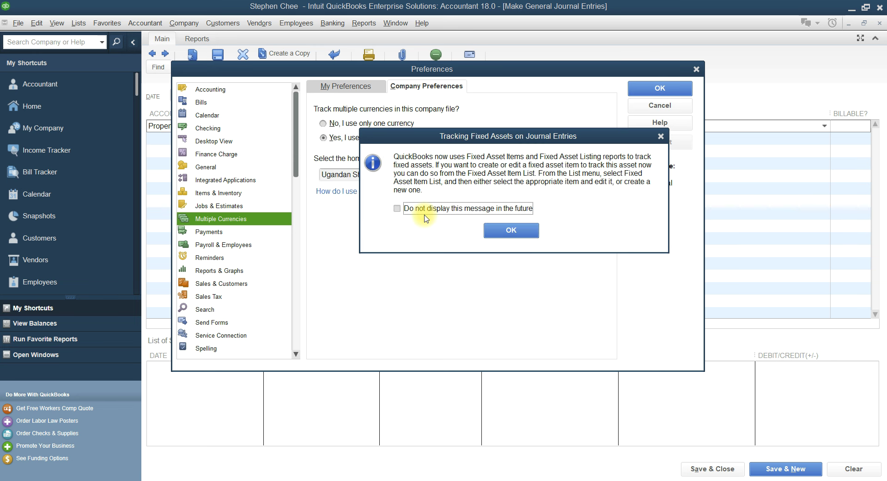
click(502, 235)
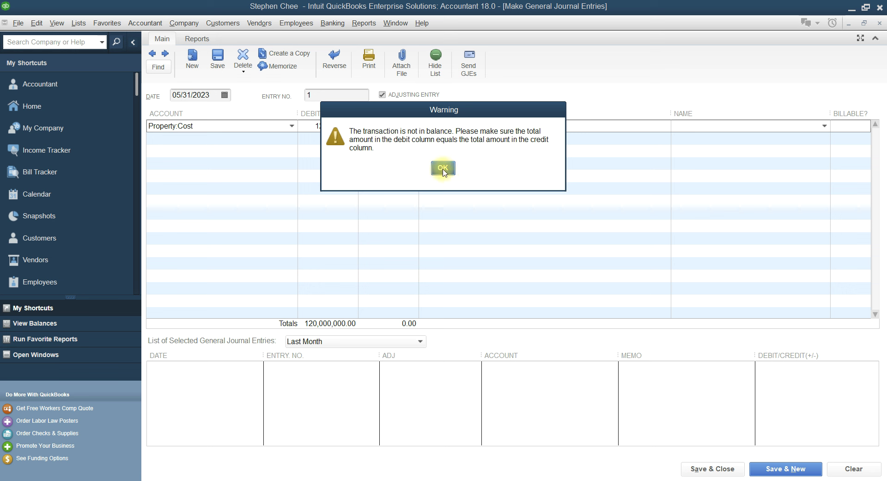
click(443, 168)
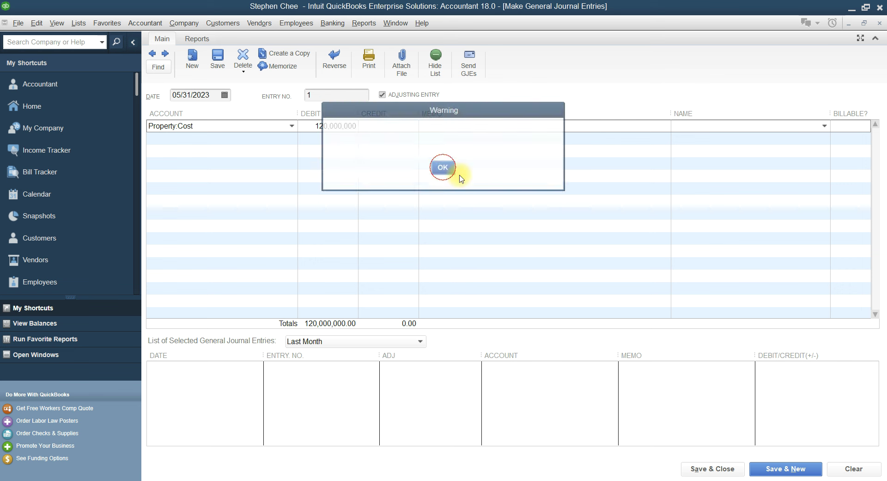
click(854, 468)
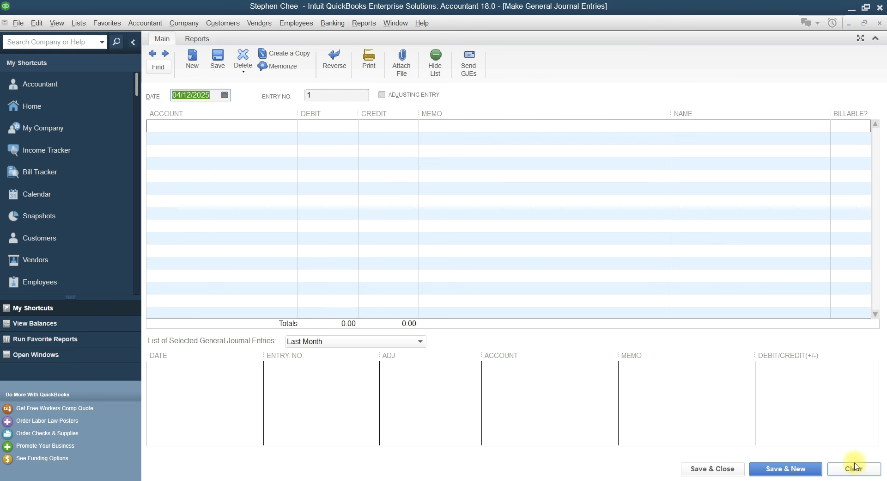
click(882, 24)
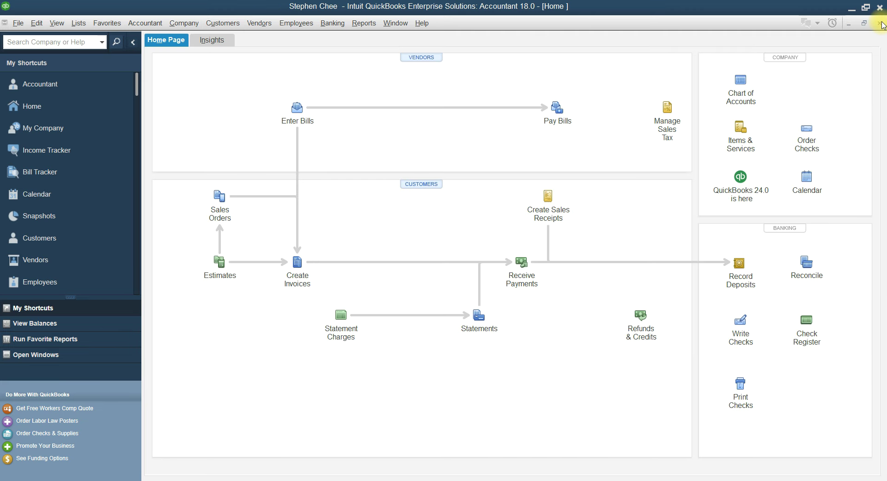
Switch multiple currencies on again in company preferences and let the company file reopen
click(37, 24)
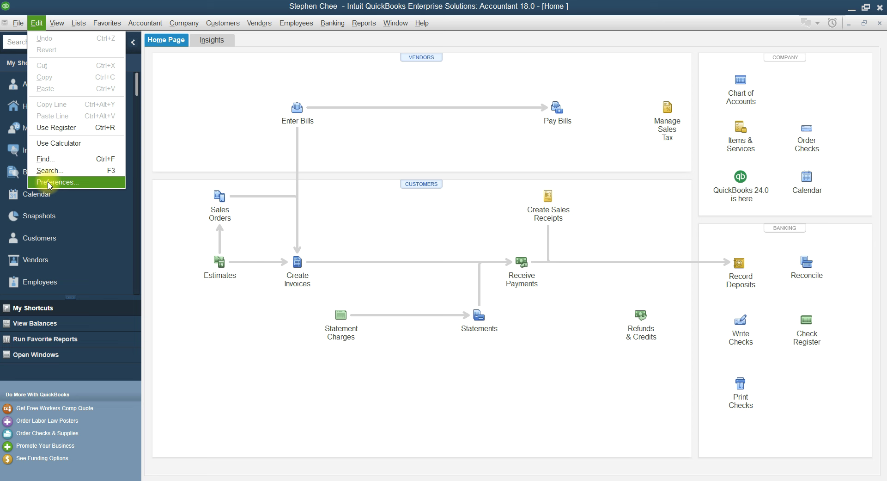
click(50, 182)
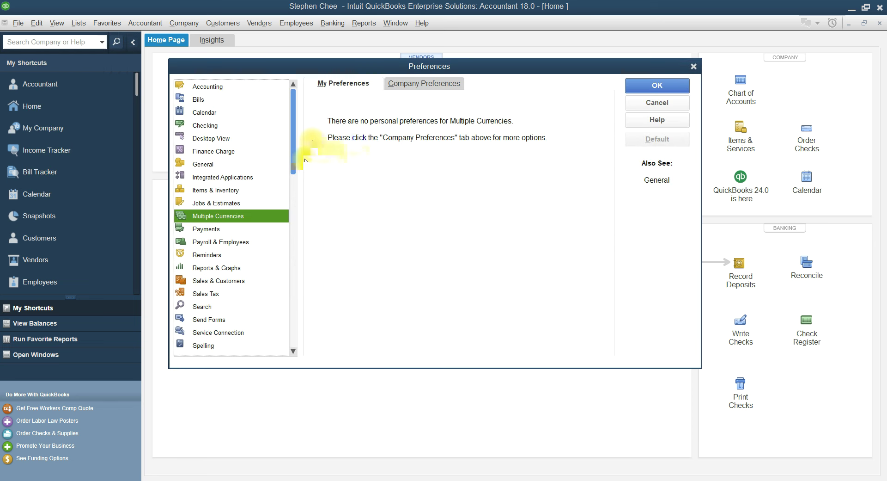
click(424, 84)
click(318, 135)
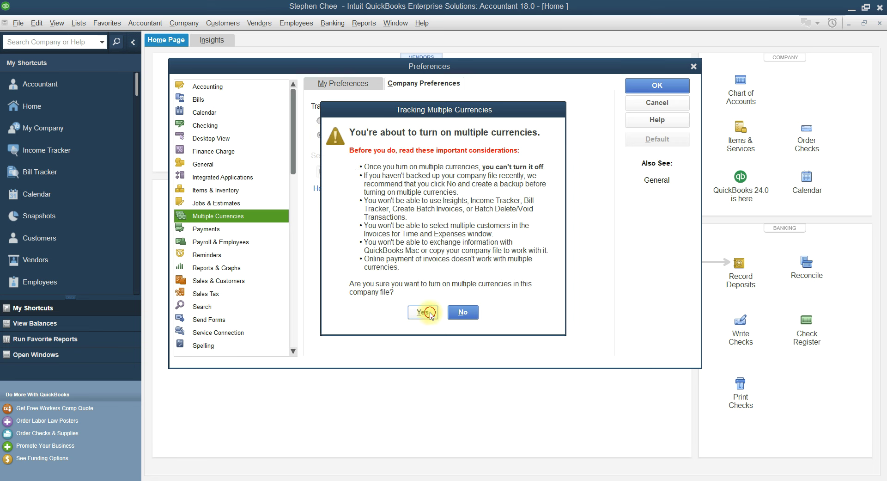
click(429, 313)
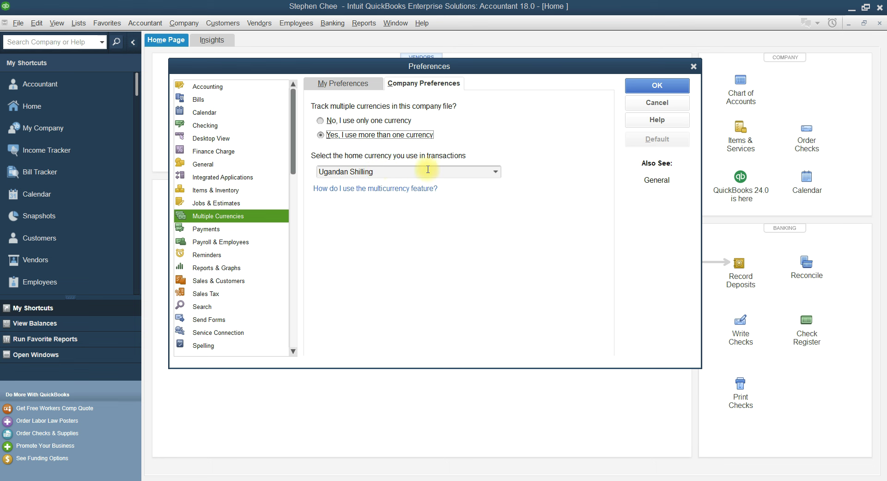
click(658, 86)
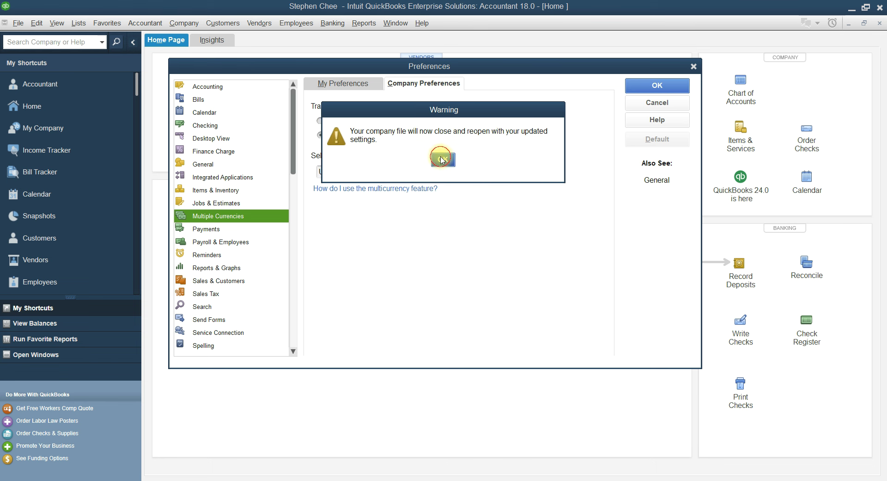
click(443, 158)
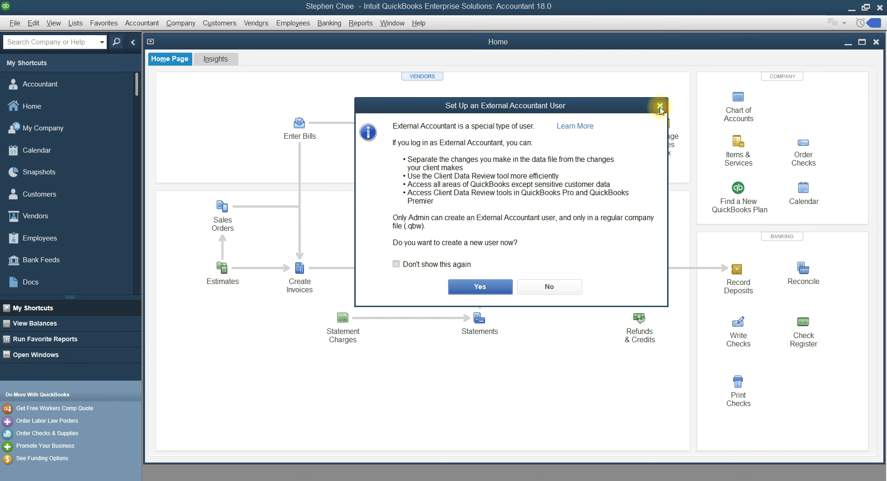
Dismiss the accountant-user prompt and open a new, enlarged general journal entry
click(660, 106)
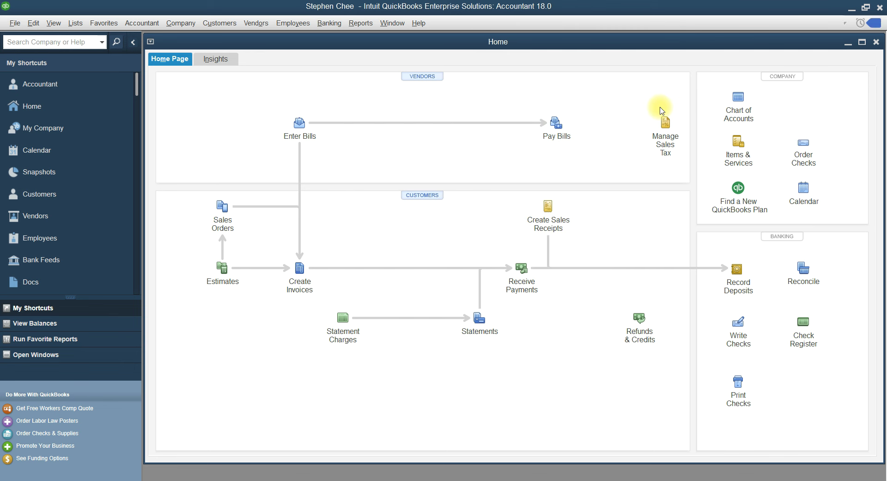
click(142, 23)
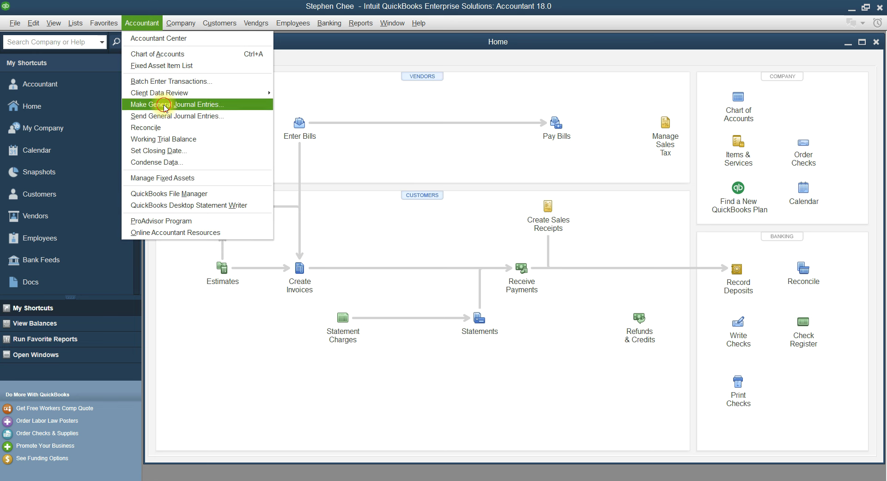
click(165, 104)
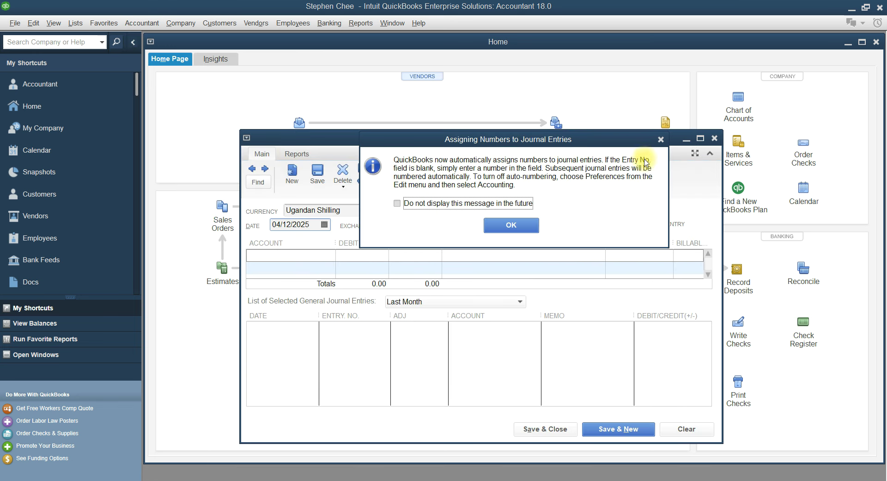
click(661, 139)
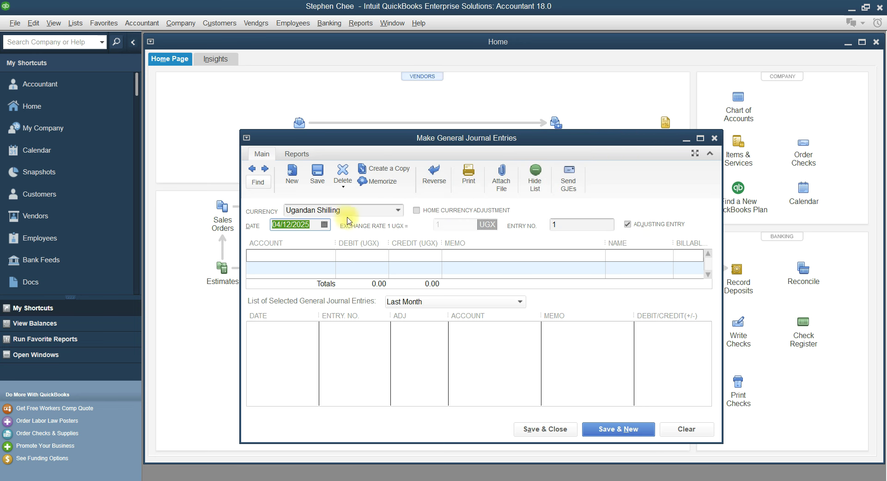
click(701, 138)
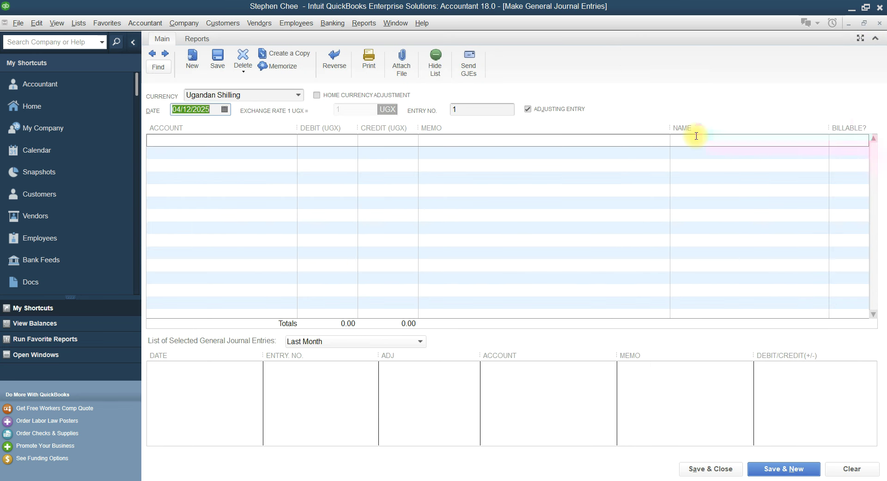
Change the journal entry date to 05/31/2023
click(213, 109)
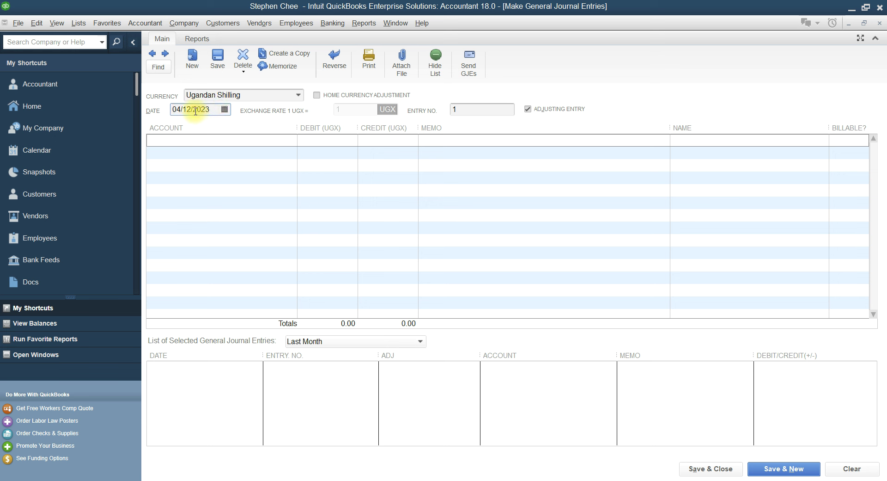
click(193, 111)
key(BackSpace)
key(BackSpace)
text(31)
click(180, 111)
key(BackSpace)
text(5)
Debit Property:Cost 120,000,000 on the first line, then go back to the trial balance document
click(175, 139)
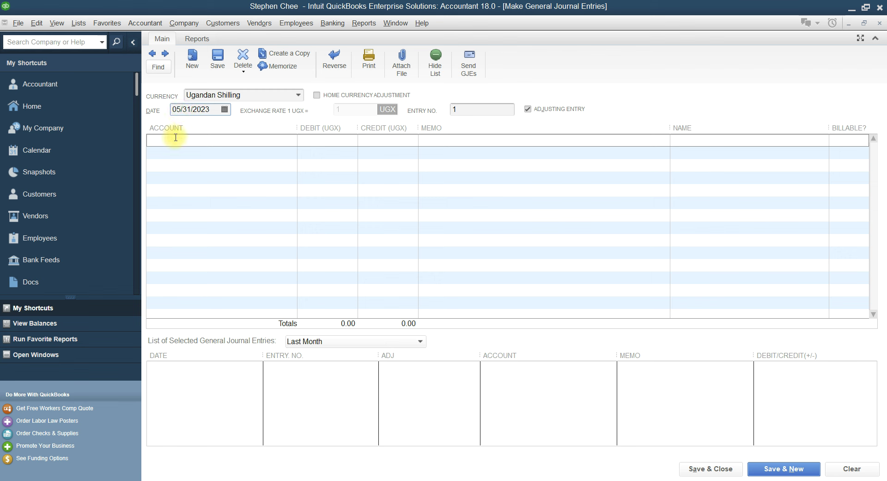
click(290, 140)
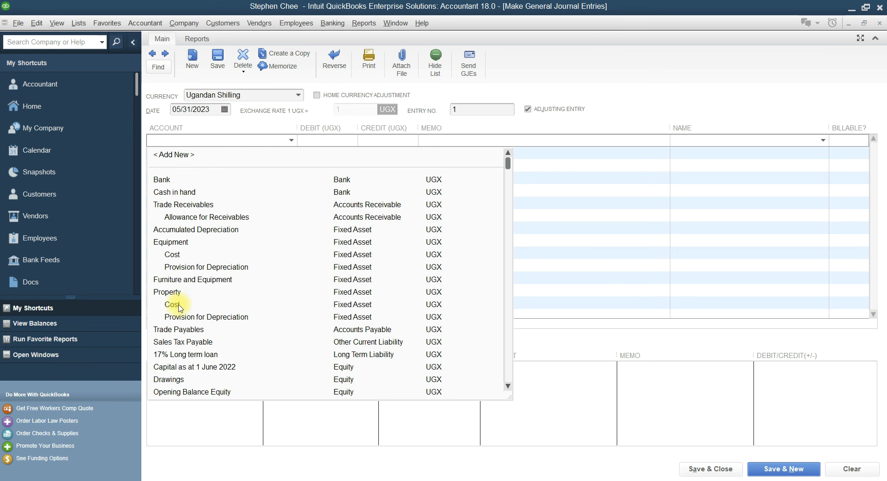
click(178, 305)
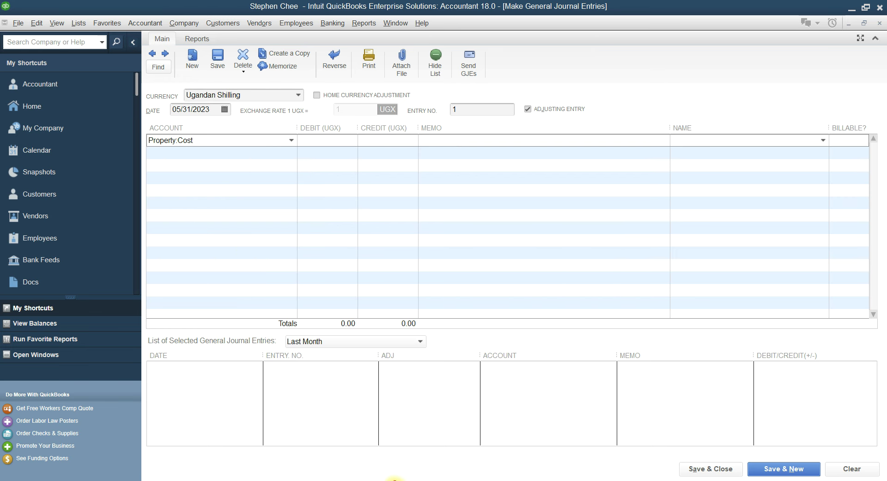
click(396, 479)
click(382, 478)
click(330, 142)
text(120)
text(000,000)
click(200, 154)
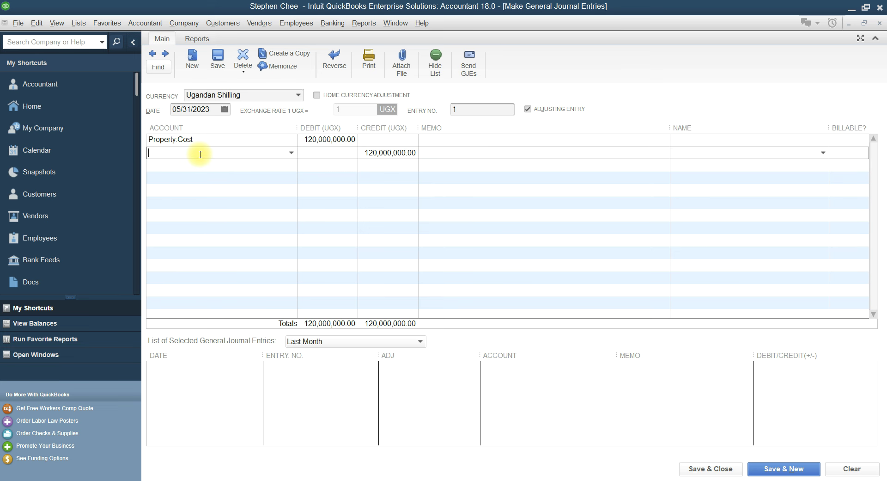
click(391, 479)
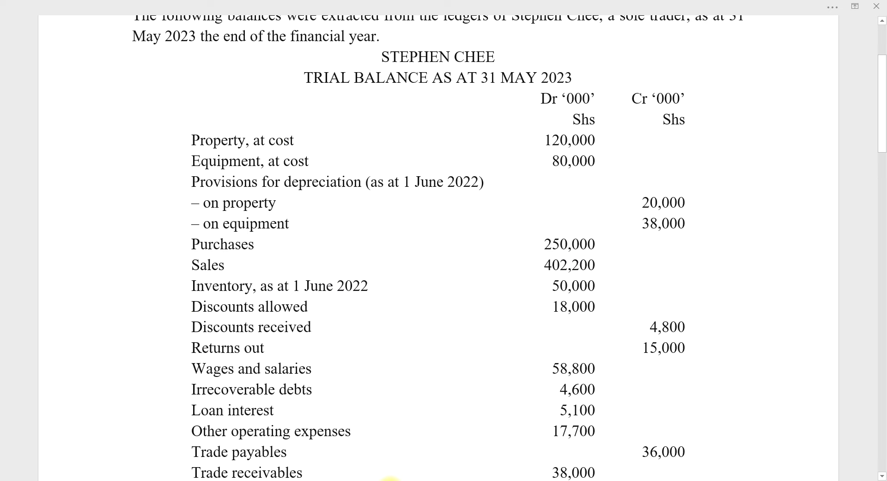
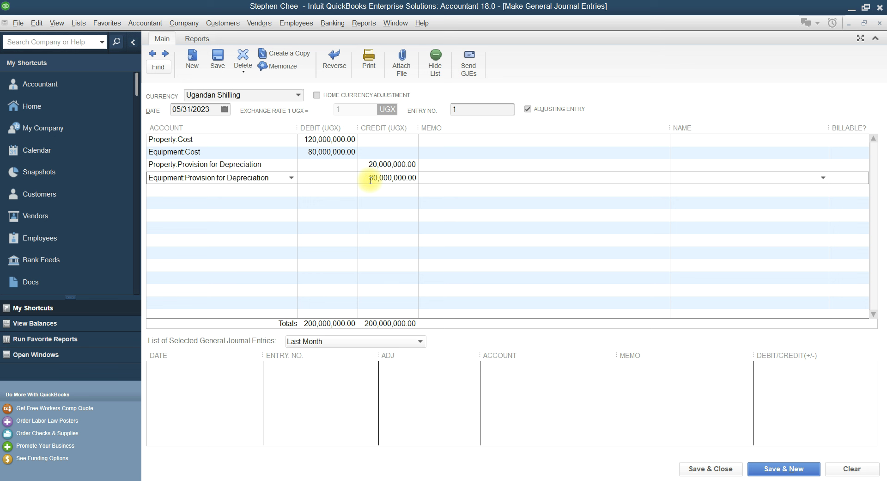
Correct the Equipment:Provision for Depreciation credit to 38,000,000
text(3)
key(Delete)
Add a Purchases line debiting 250,000,000, checking the Word trial balance
click(245, 190)
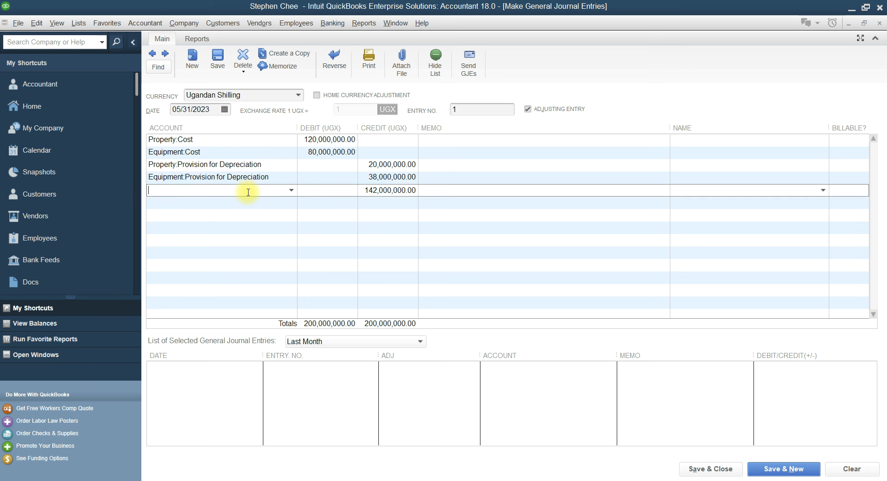
click(392, 480)
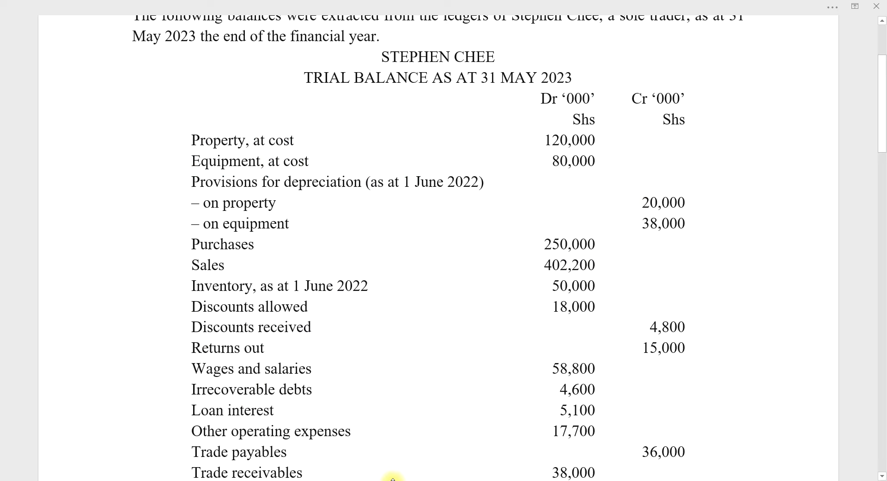
click(370, 479)
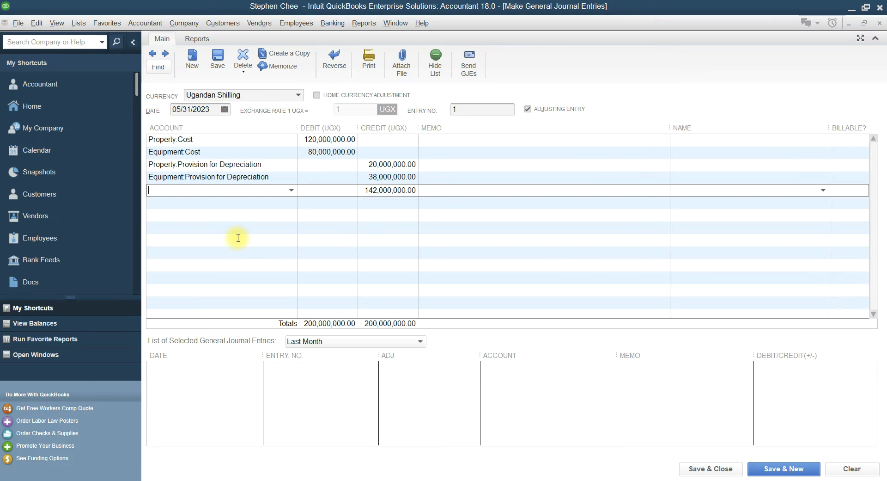
text(Purchases)
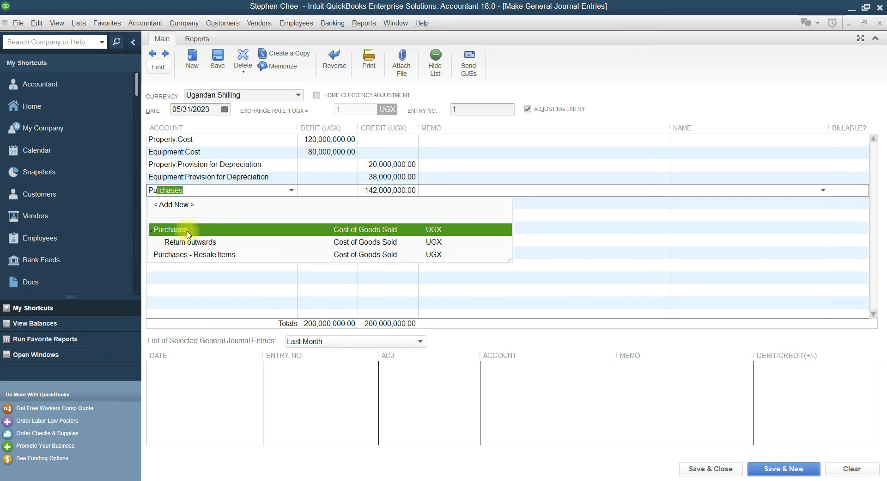
click(390, 479)
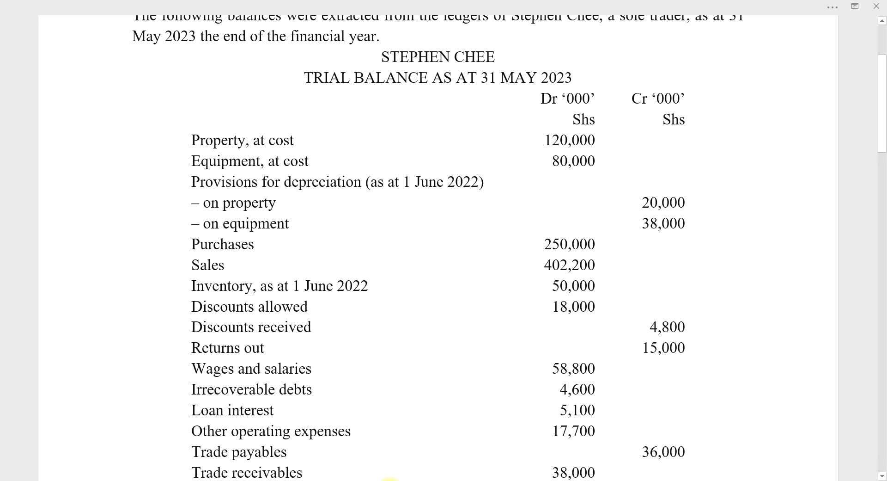
click(380, 479)
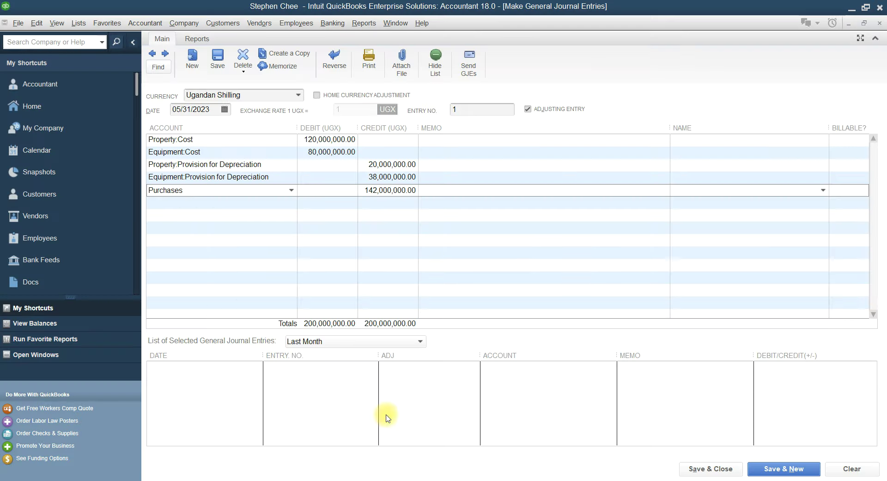
click(336, 190)
text(250,000,000)
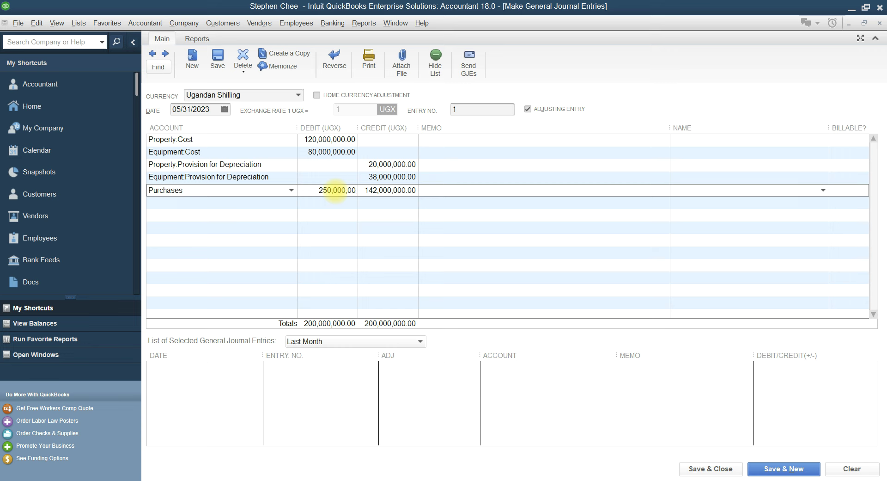
click(198, 203)
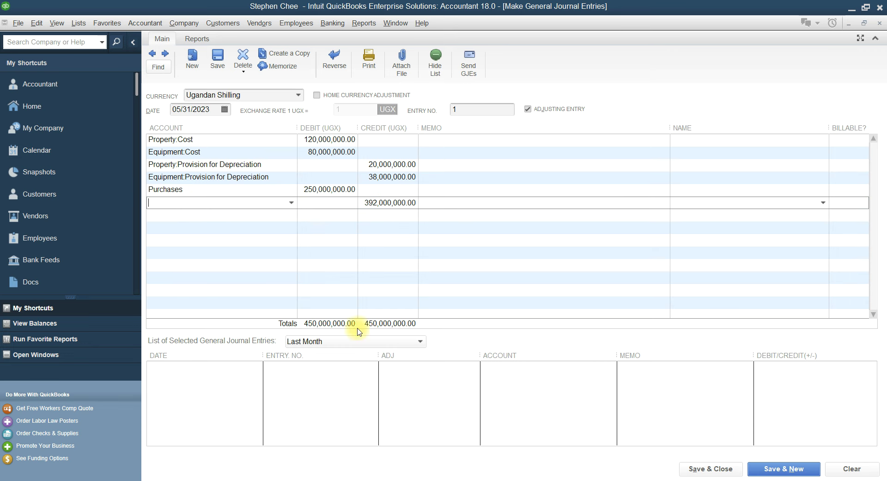
Choose Sales for the next journal line and select its 402,200 figure in the trial balance
click(393, 480)
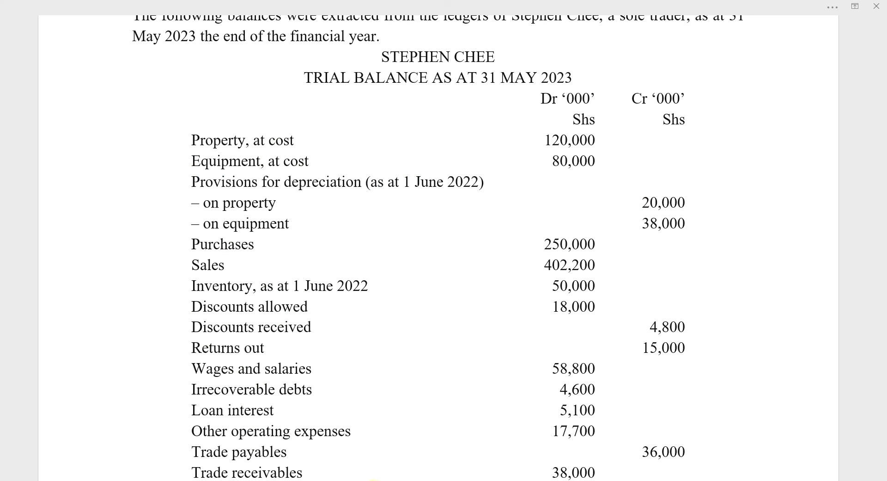
click(377, 480)
text(Sales)
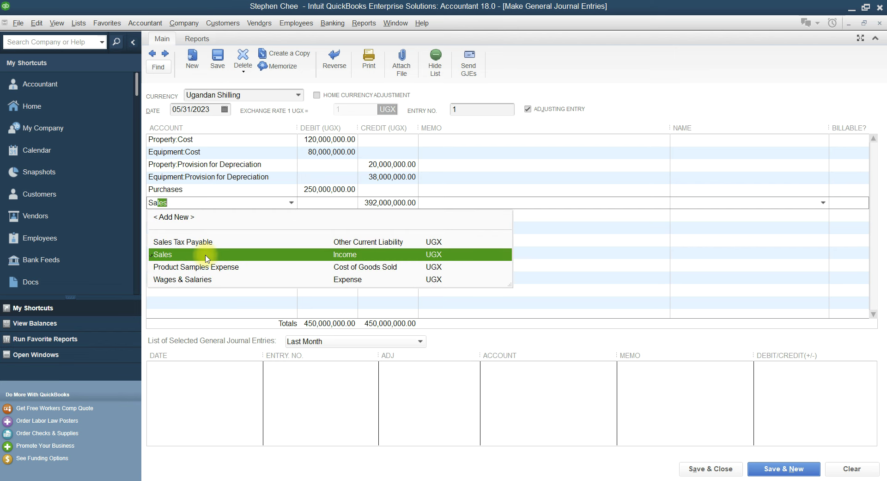
click(217, 253)
click(393, 479)
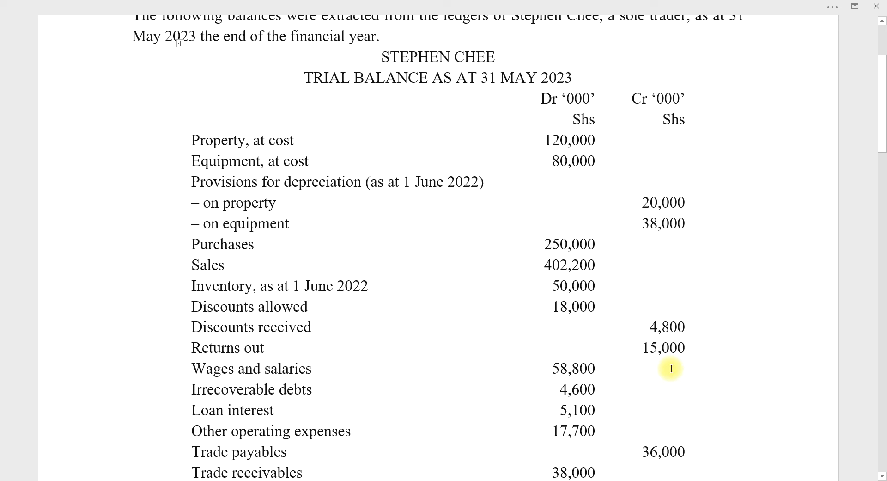
drag(546, 266, 597, 268)
Cut 402,200 from the Sales Dr cell and paste it into the Sales Cr cell, keeping source formatting
right_click(600, 272)
click(615, 63)
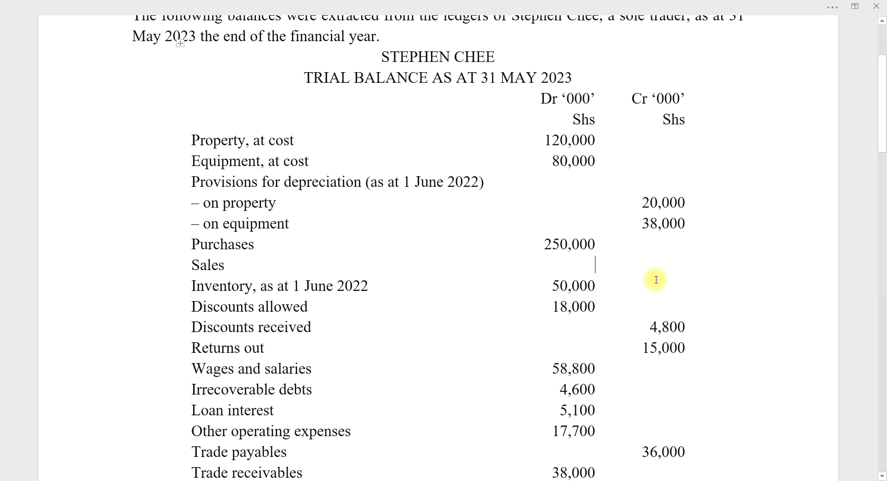
click(656, 265)
right_click(656, 265)
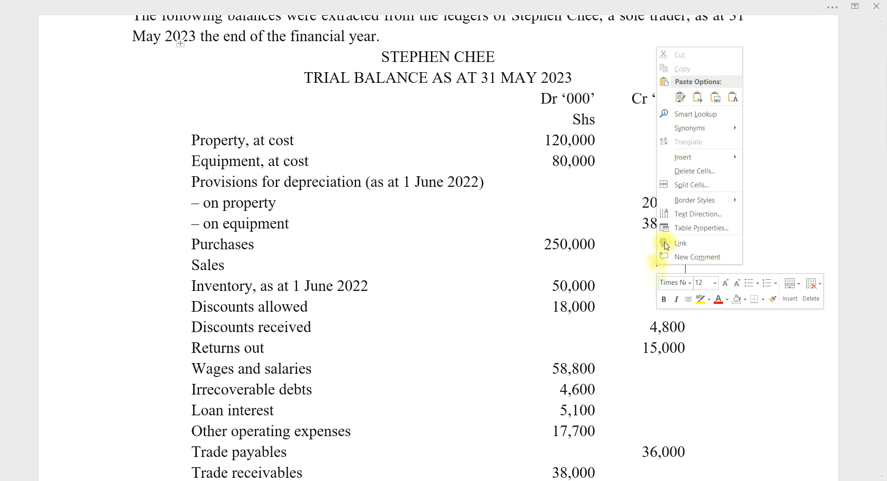
click(680, 97)
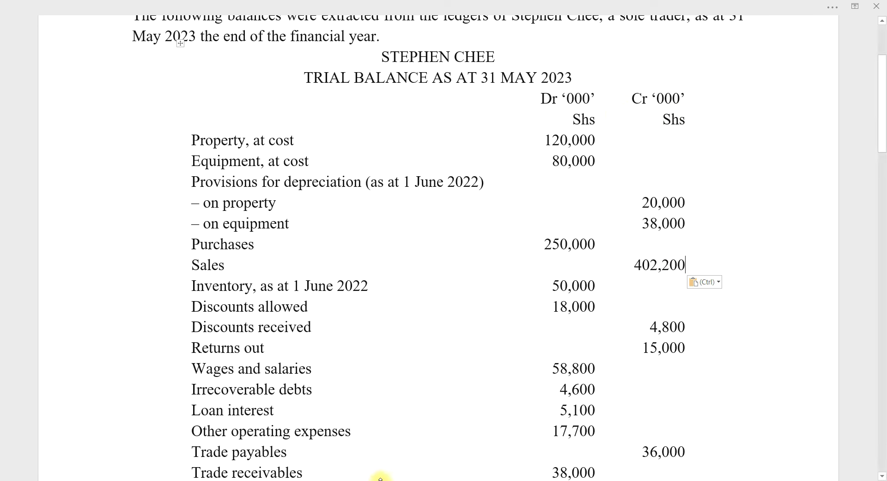
key(alt+Tab)
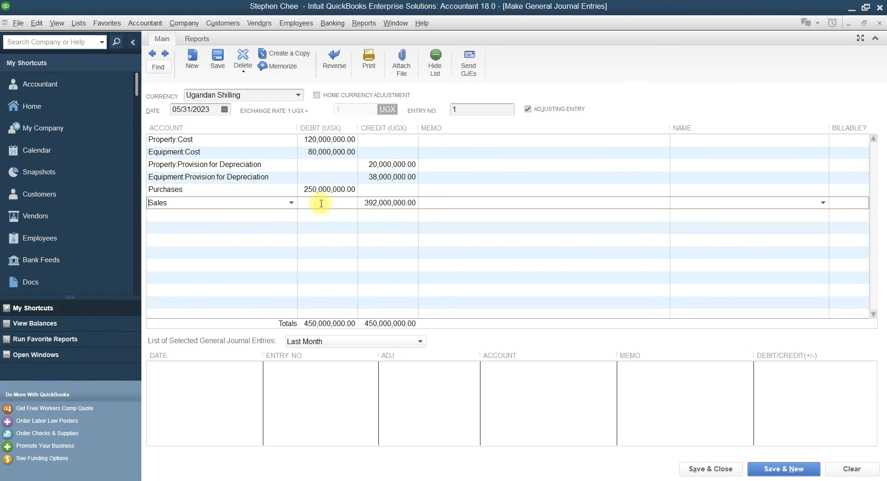
Edit the Sales credit to read 402,200,000.00
drag(365, 202, 371, 201)
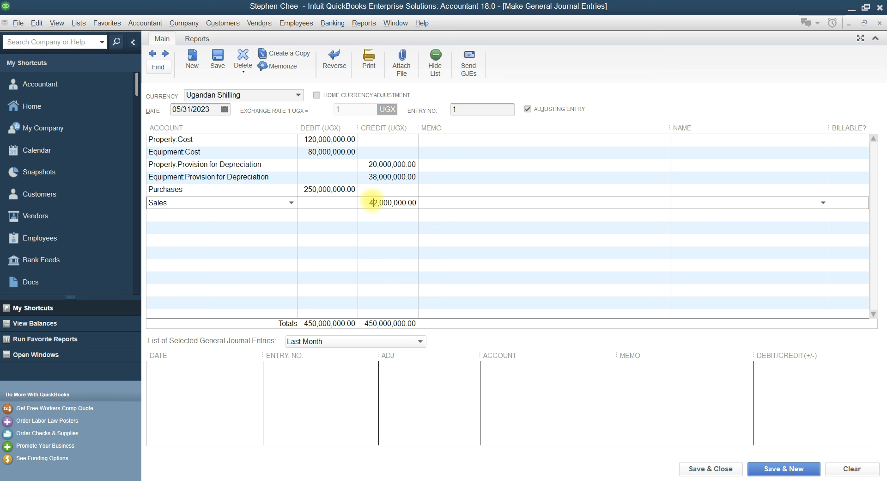
text(0)
click(386, 202)
key(BackSpace)
text(2)
click(256, 216)
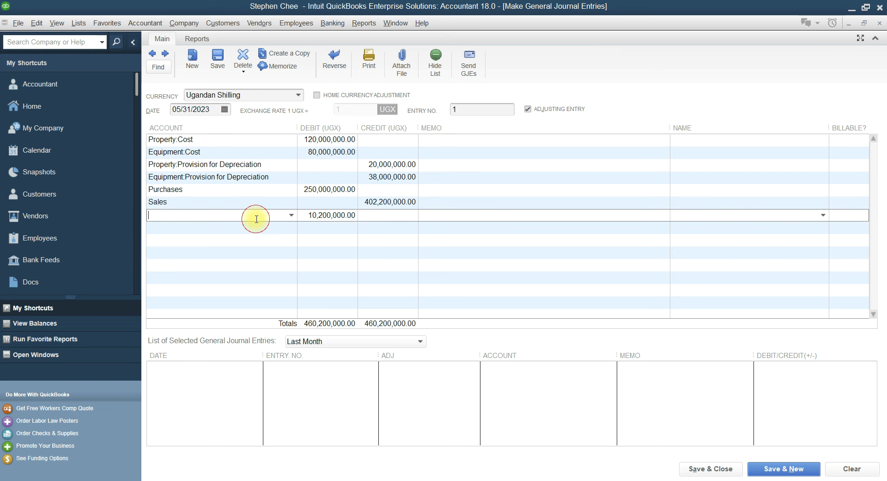
Add an Inventory, as at 1 June 2022 line with a 50,000,000 debit
click(386, 480)
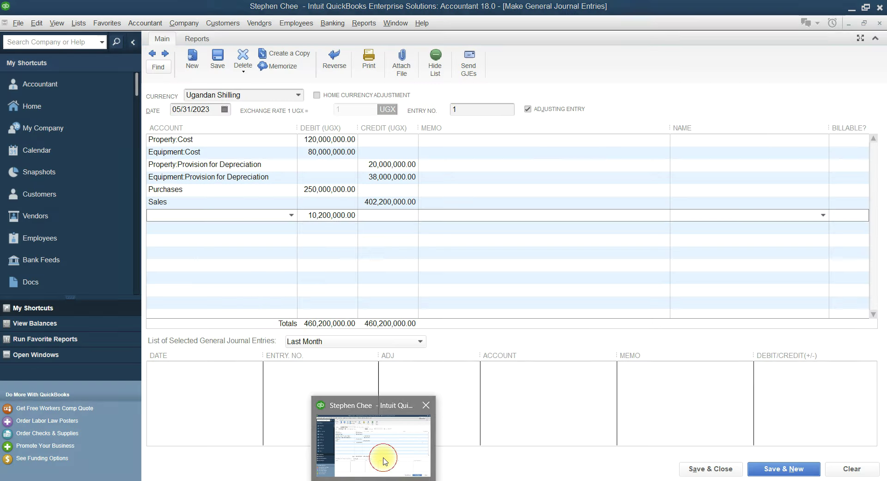
click(383, 451)
text(Insurance Expense)
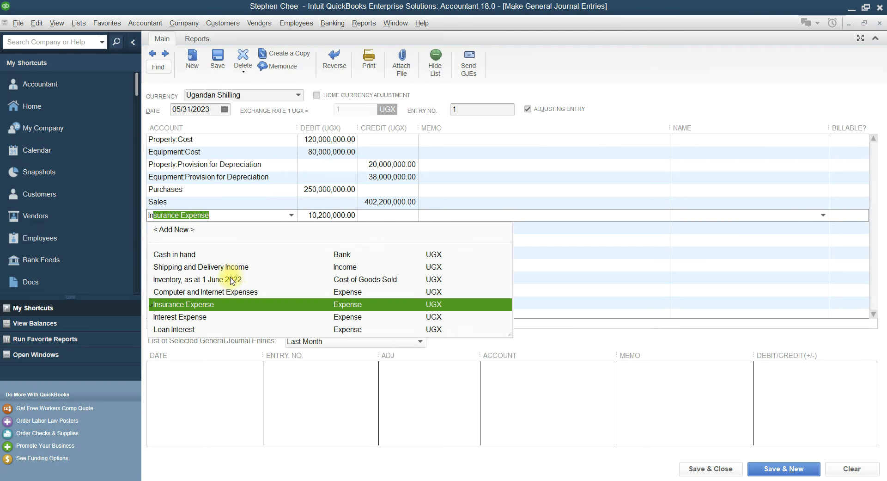
click(206, 279)
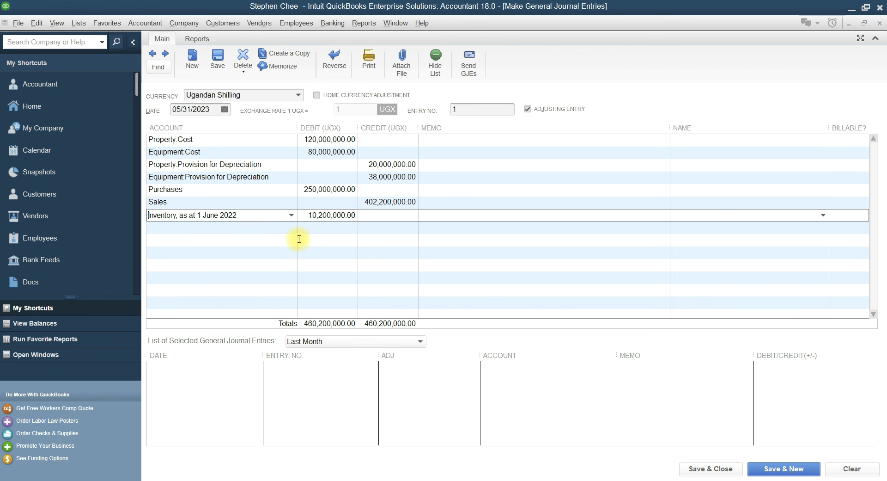
drag(311, 217, 356, 213)
text(5)
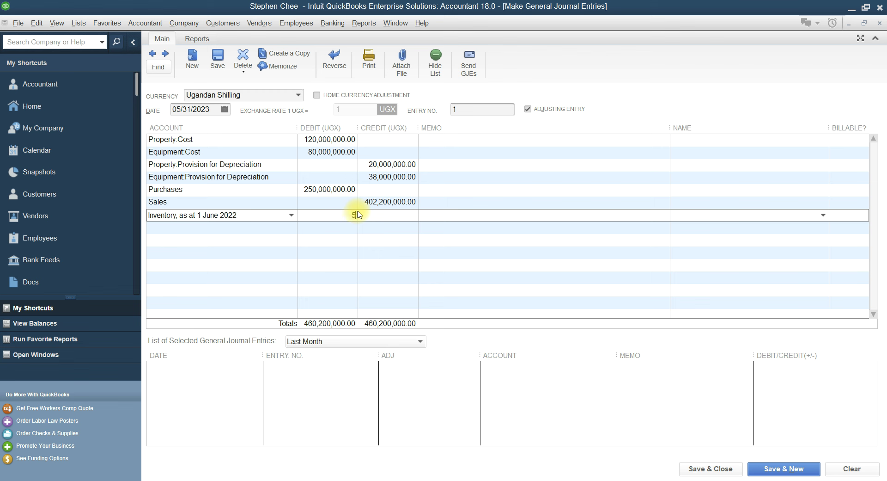
text(0,000,000)
Add a Discount Allowed line debiting 18,000,000
click(187, 227)
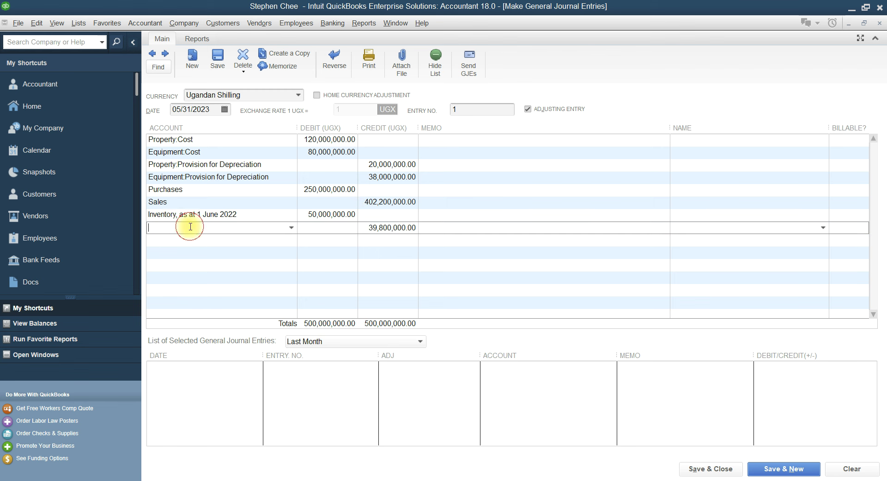
key(alt+Tab)
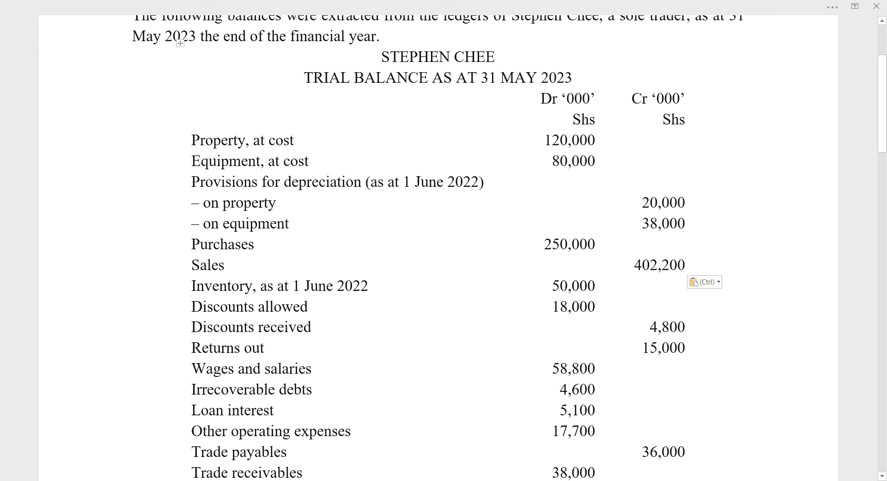
key(alt+Tab)
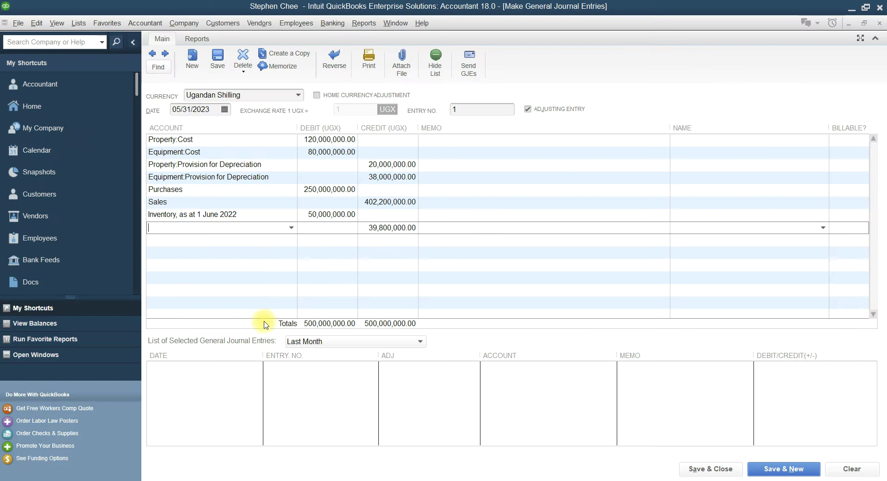
text(Discount Allowed)
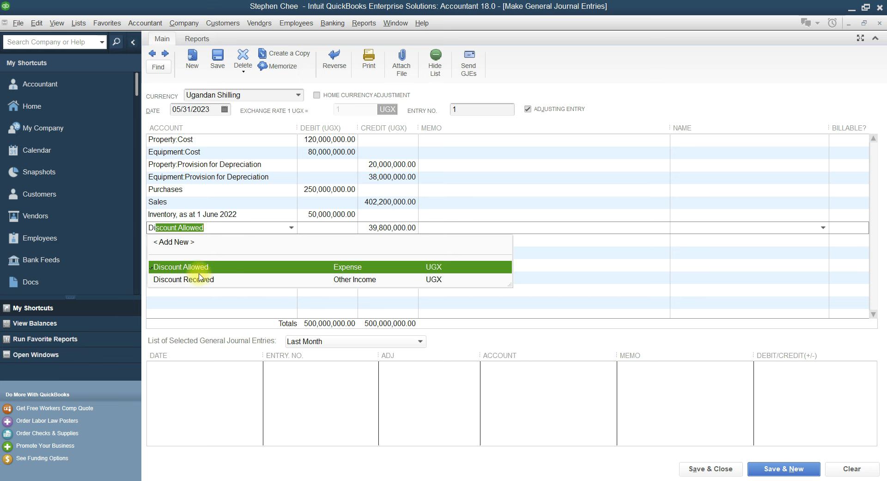
click(202, 266)
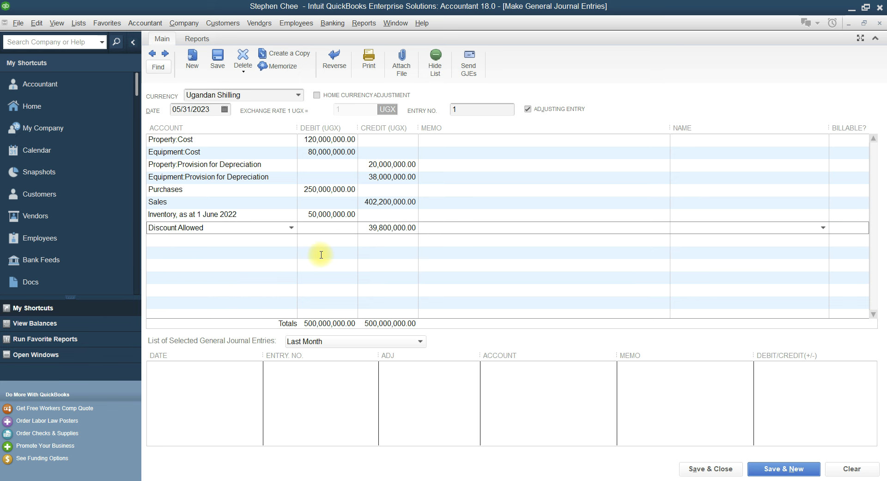
click(398, 478)
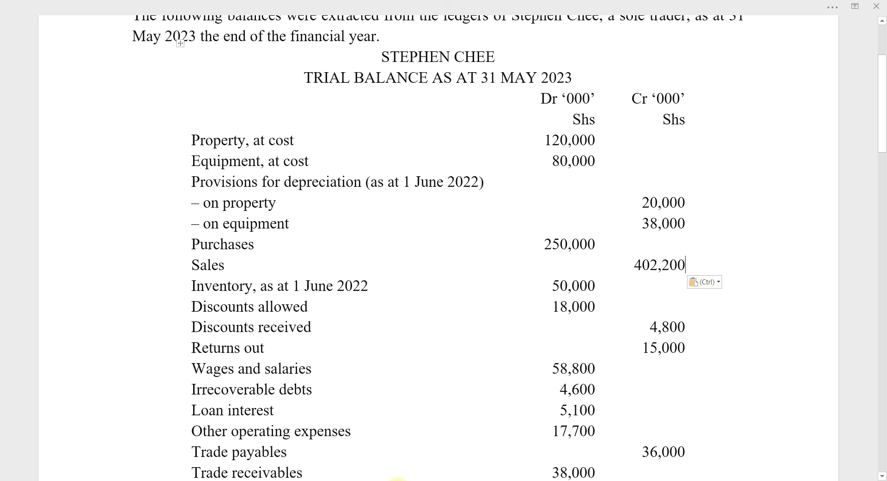
click(370, 471)
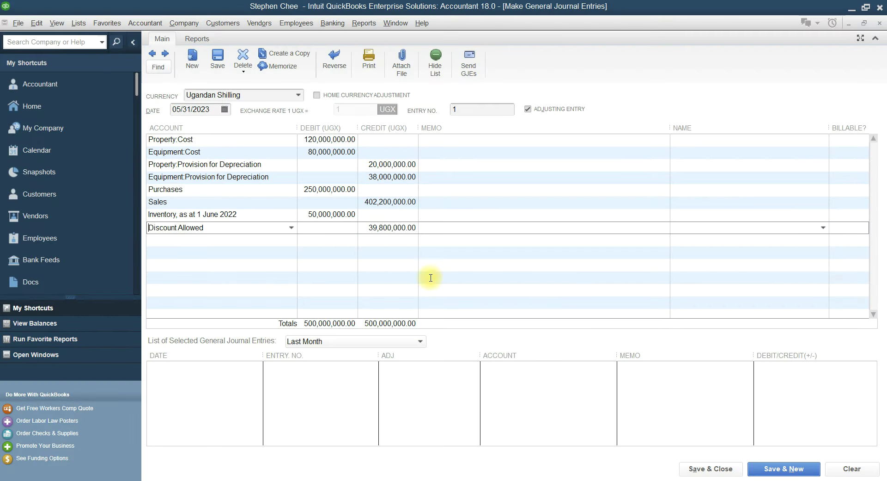
click(347, 230)
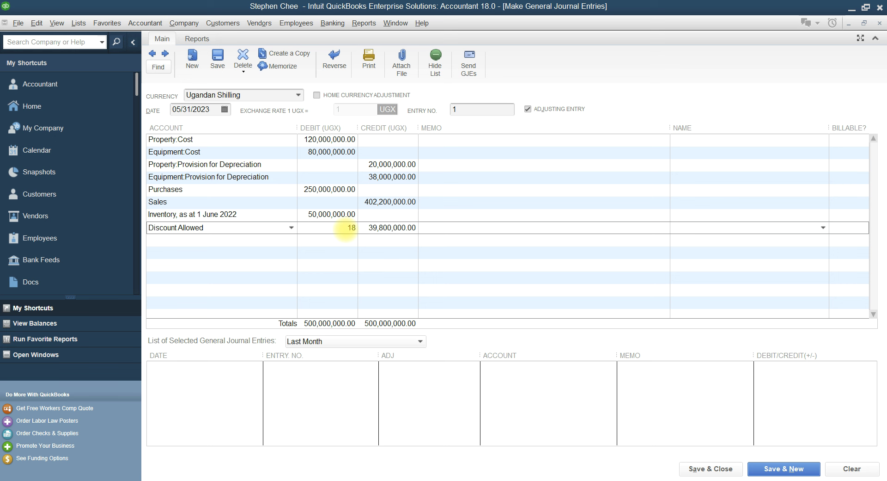
text(18,000,000)
click(250, 239)
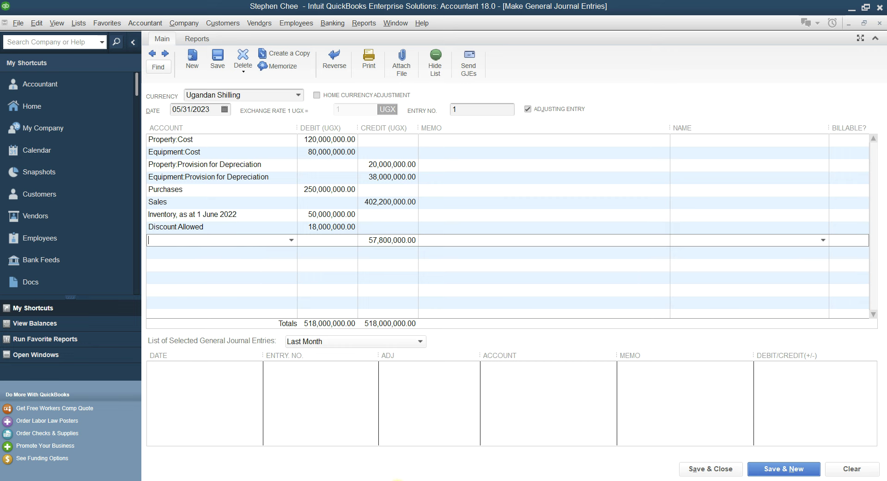
Add a Discount Received line, changing its credit to 4,800,000.00
click(397, 479)
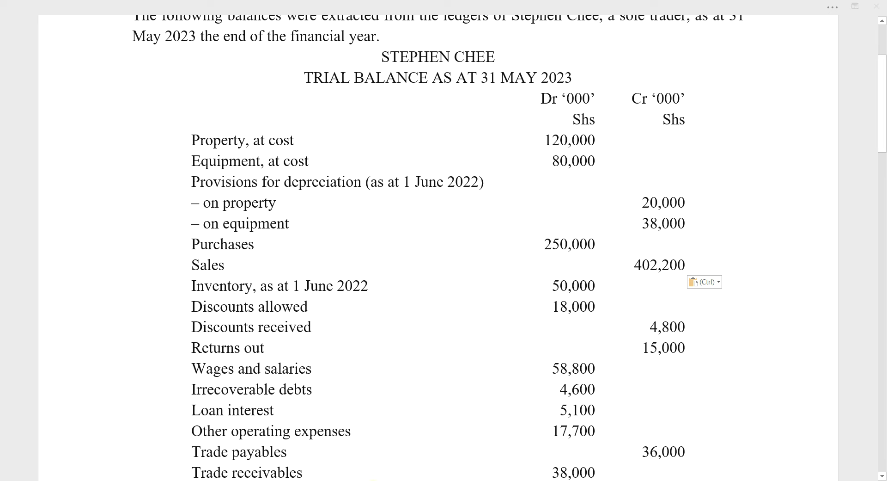
key(alt+Tab)
text(dii)
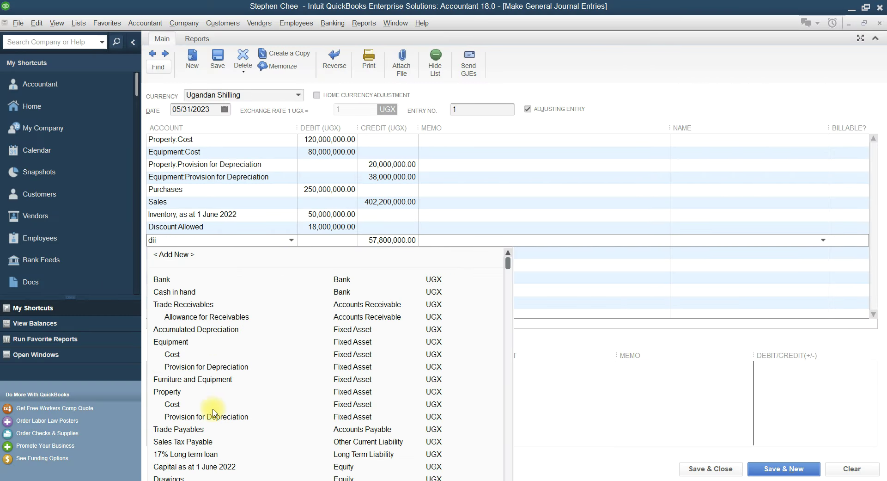
key(BackSpace)
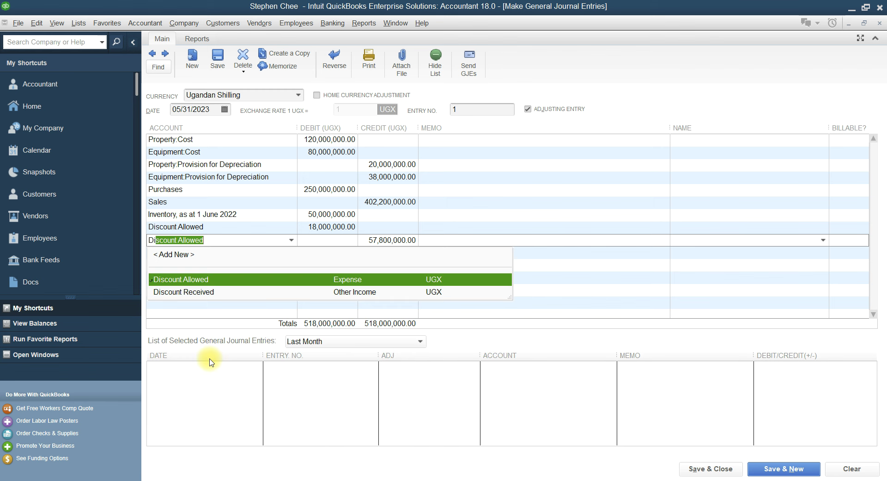
click(203, 292)
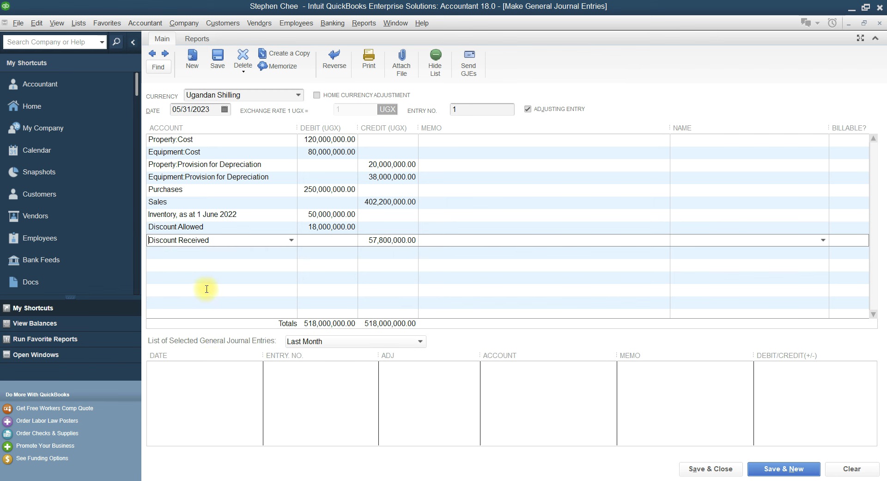
drag(369, 240, 376, 240)
text(4)
click(221, 253)
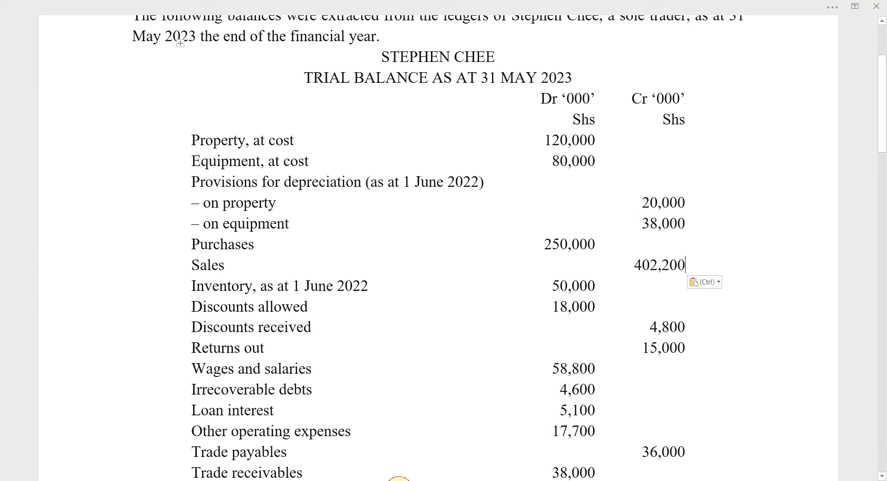
Choose Purchases:Return outwards for the next line and select its credit for editing
click(407, 479)
scroll(354, 379, down, 2)
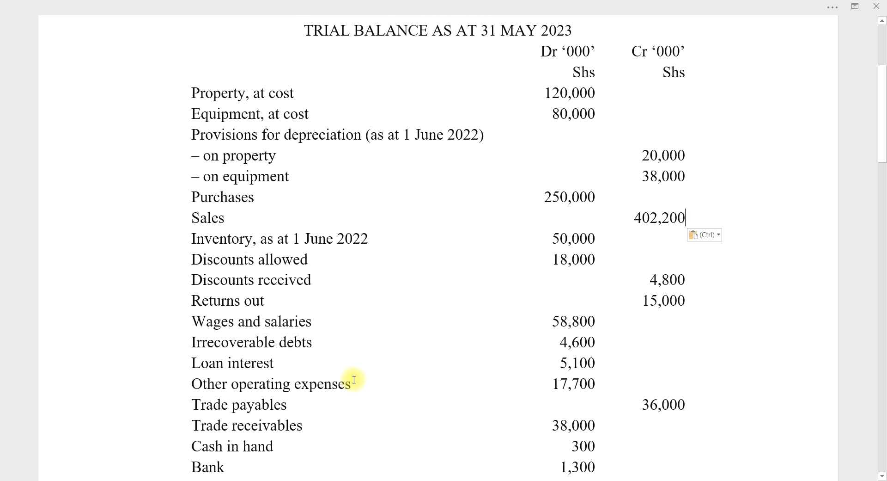
mouse_move(378, 480)
click(382, 461)
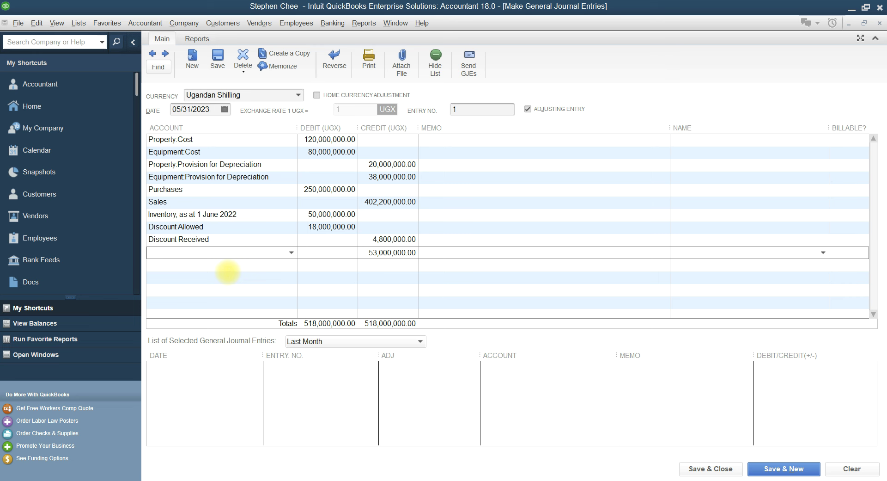
text(Rent Expense)
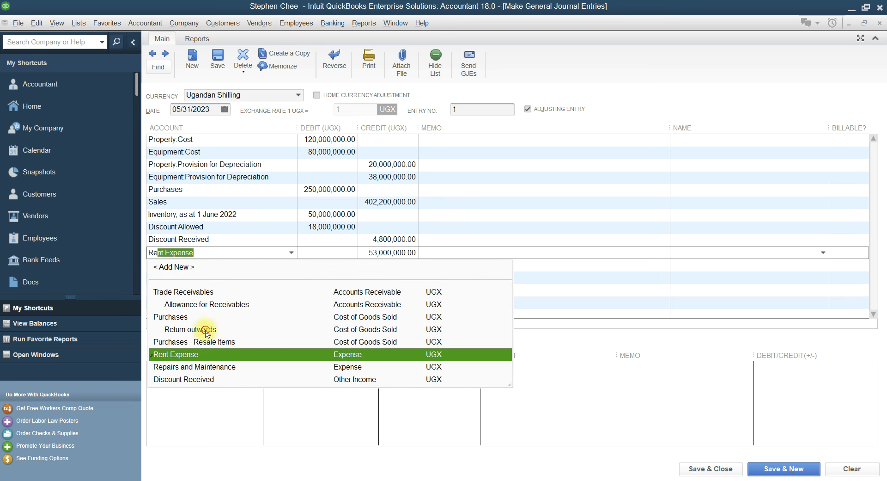
click(206, 329)
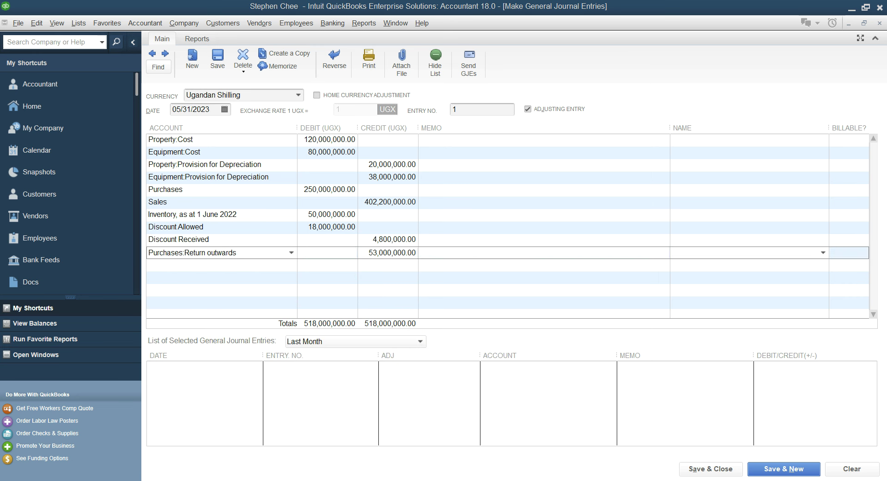
key(alt+Tab)
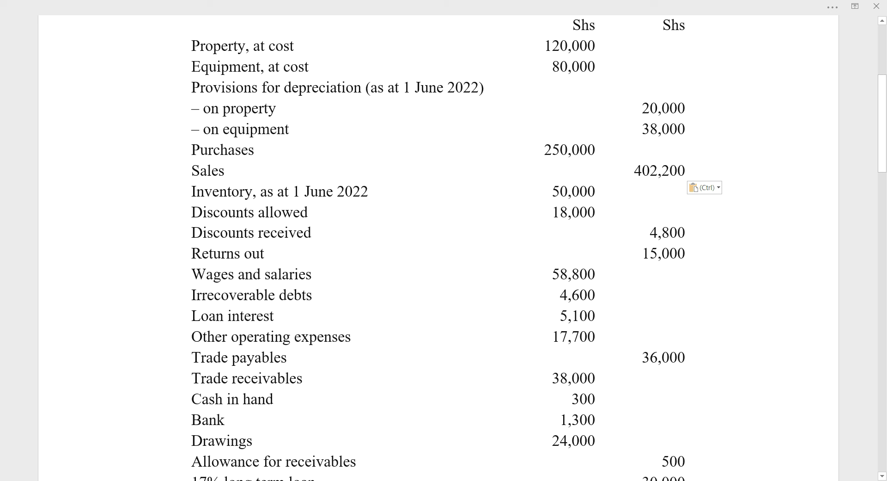
key(alt+Tab)
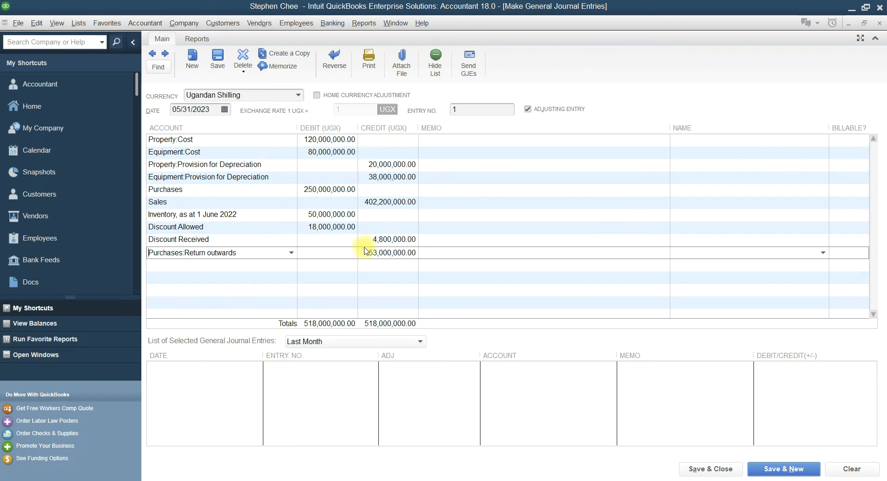
drag(370, 252, 378, 251)
Set the Return outwards credit to 15,000,000 and add a Wages & Salaries debit of 58,800,000
text(15)
click(225, 266)
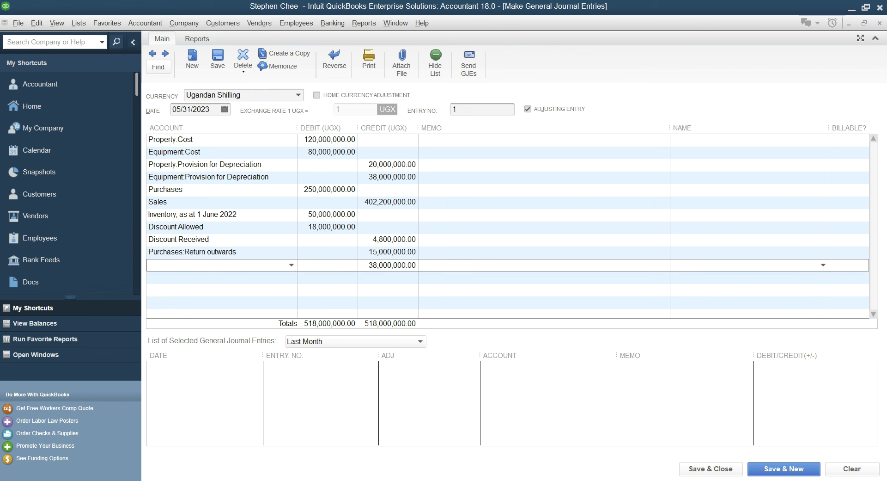
key(alt+Tab)
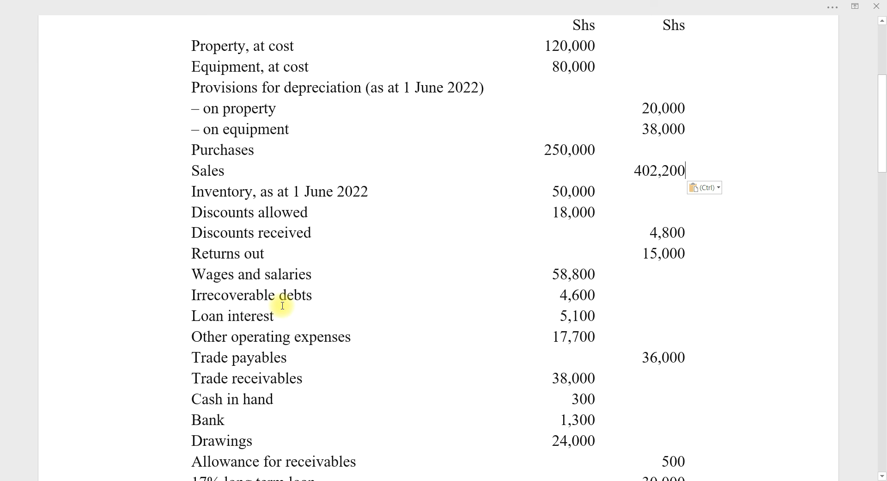
scroll(283, 305, down, 2)
key(alt+Tab)
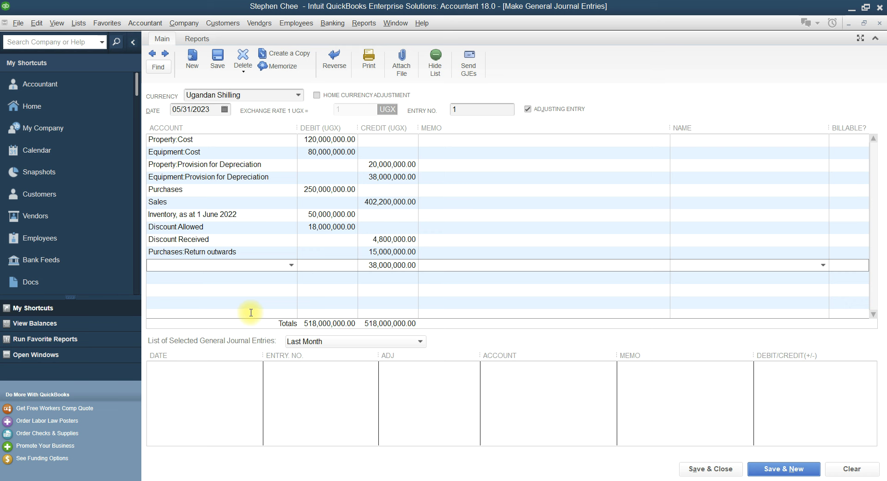
text(Wages & Salaries)
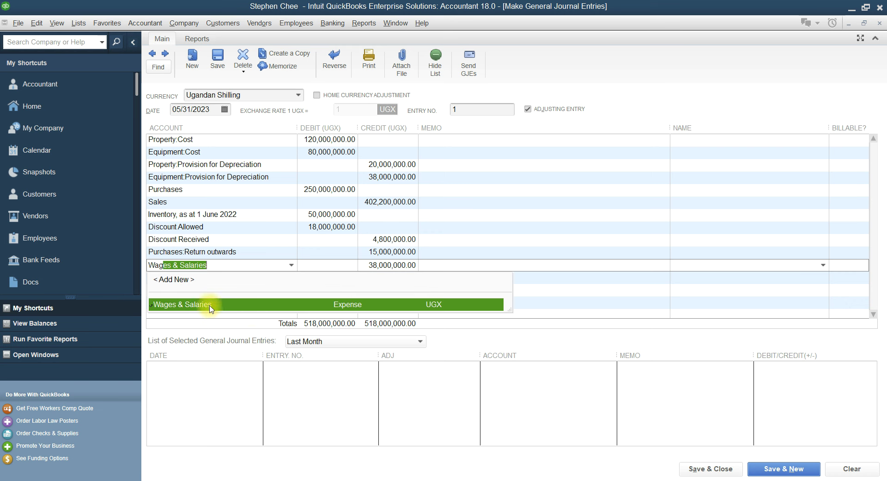
click(207, 303)
key(alt+Tab)
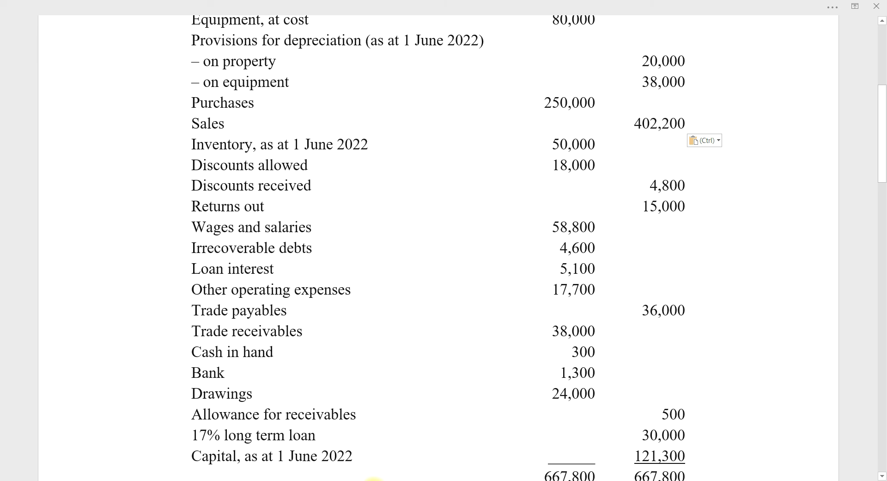
key(alt+Tab)
click(354, 265)
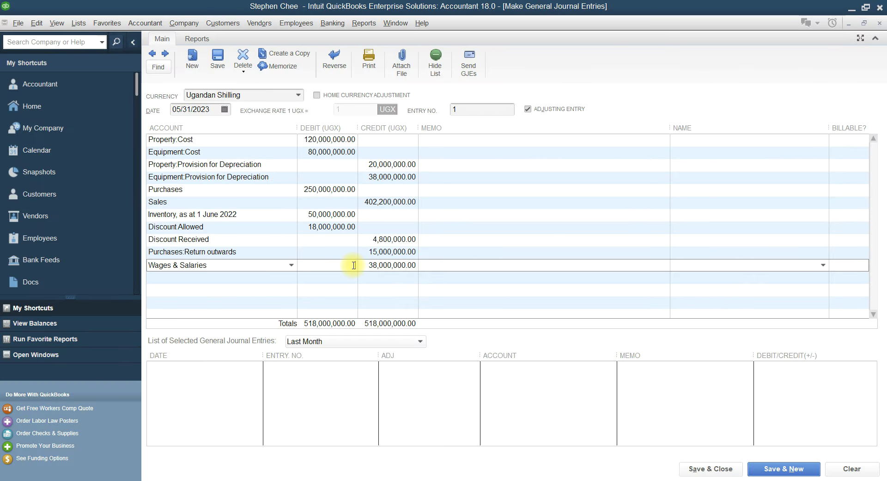
text(58,800,000)
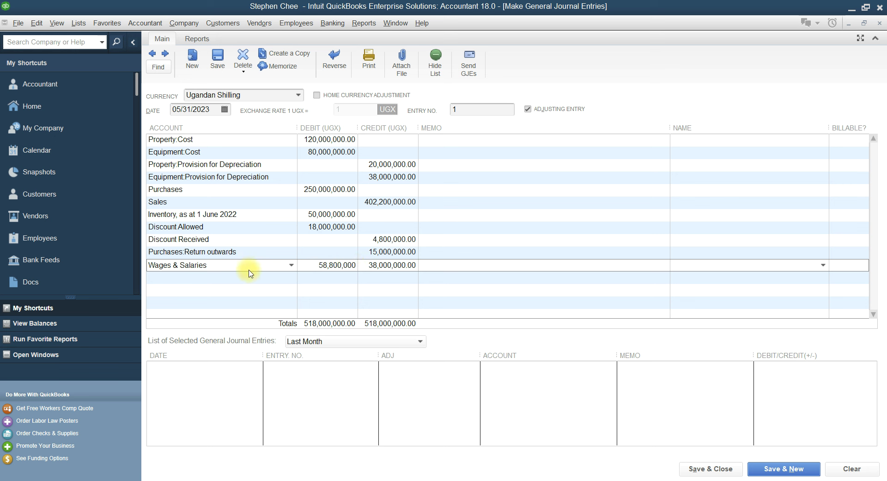
click(243, 279)
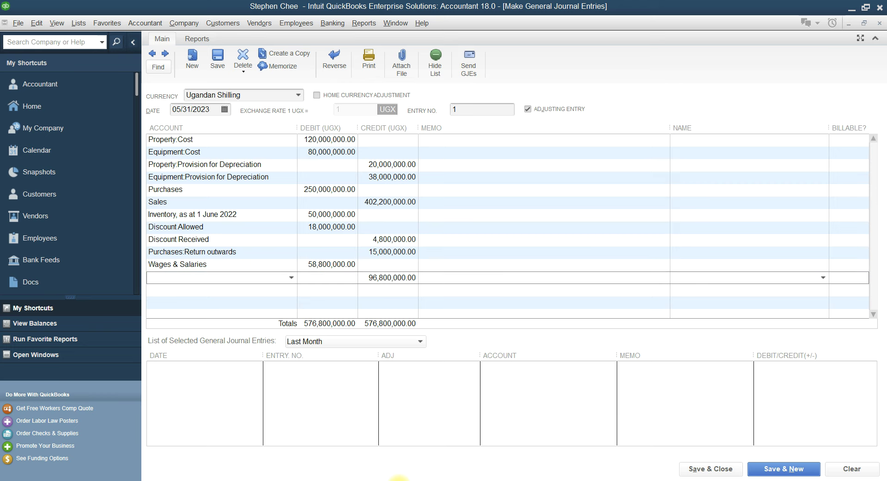
Add an Irrecoverable debts line debiting 4,600,000
key(alt+Tab)
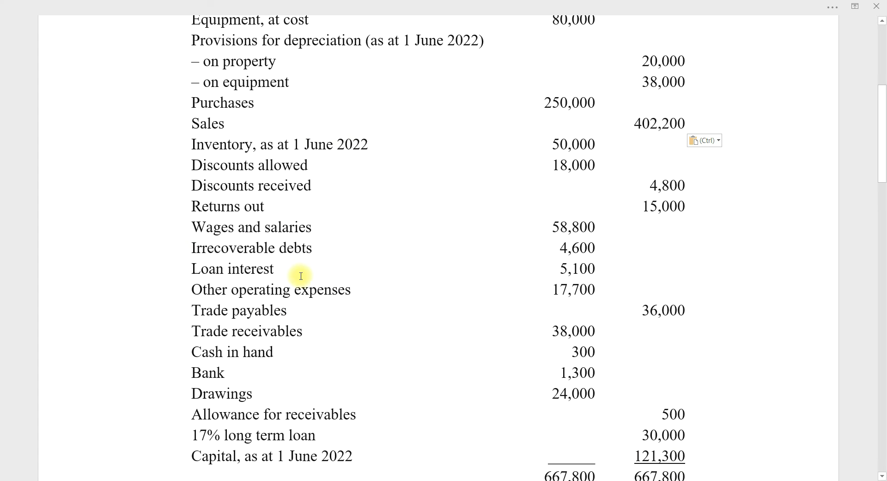
key(alt+Tab)
text(Irr)
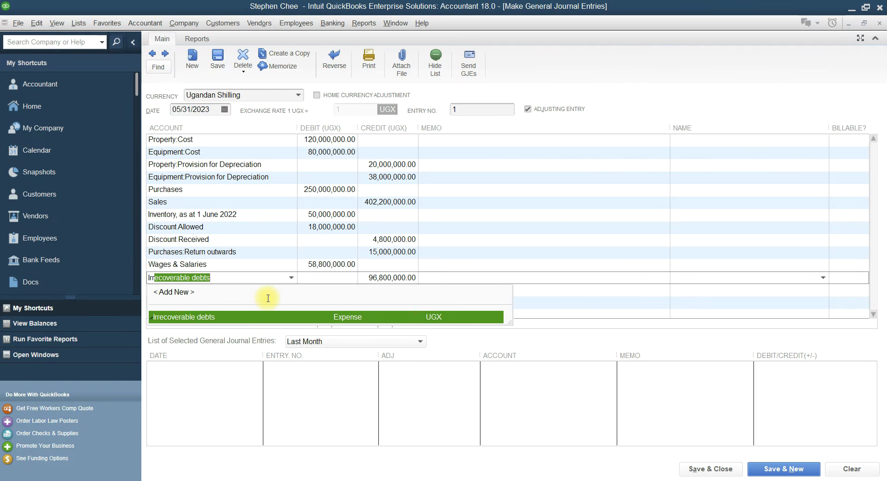
click(252, 318)
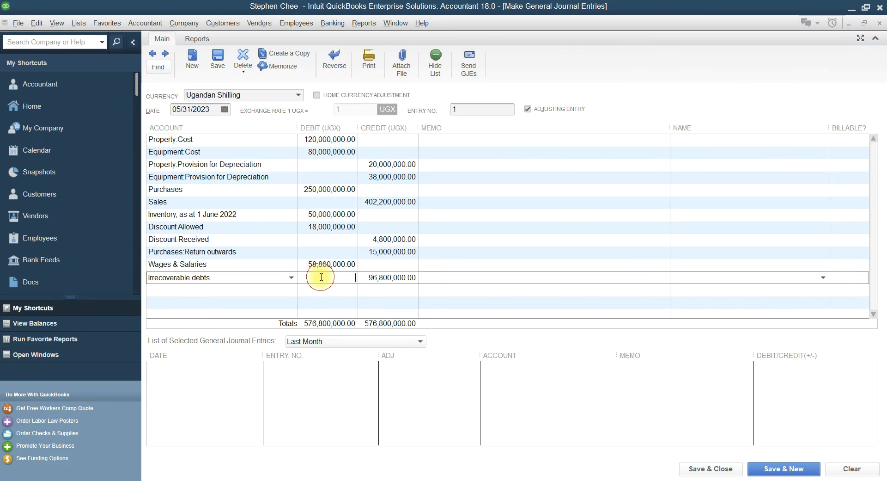
click(320, 277)
text(4,600)
click(385, 480)
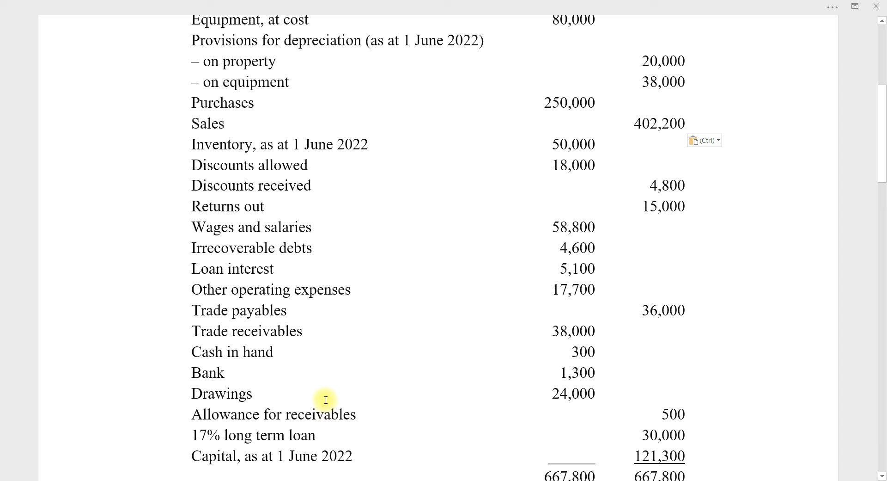
scroll(326, 400, down, 1)
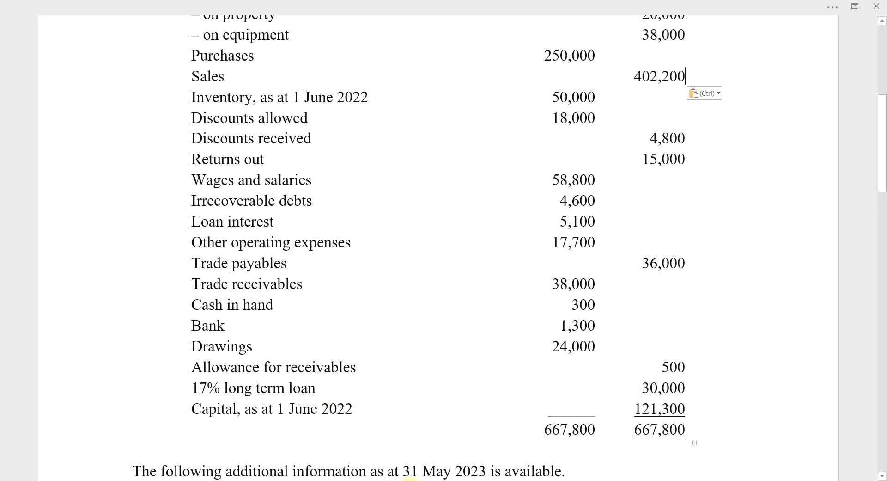
click(379, 480)
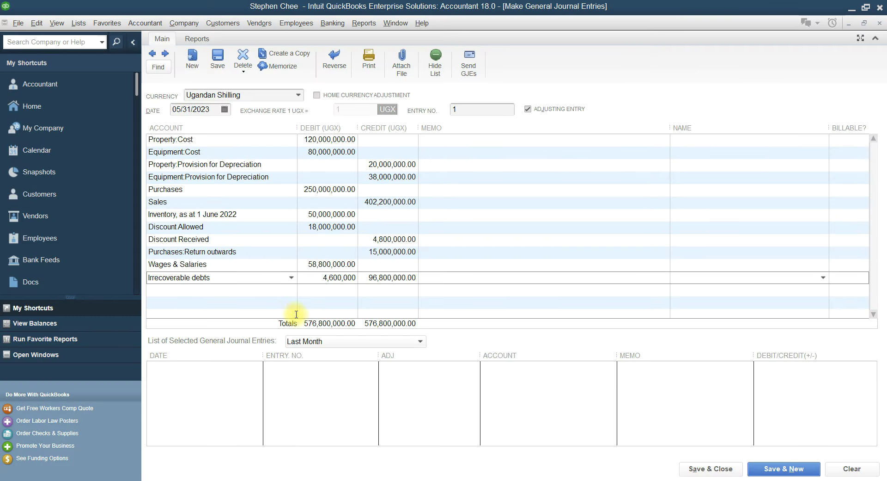
click(398, 480)
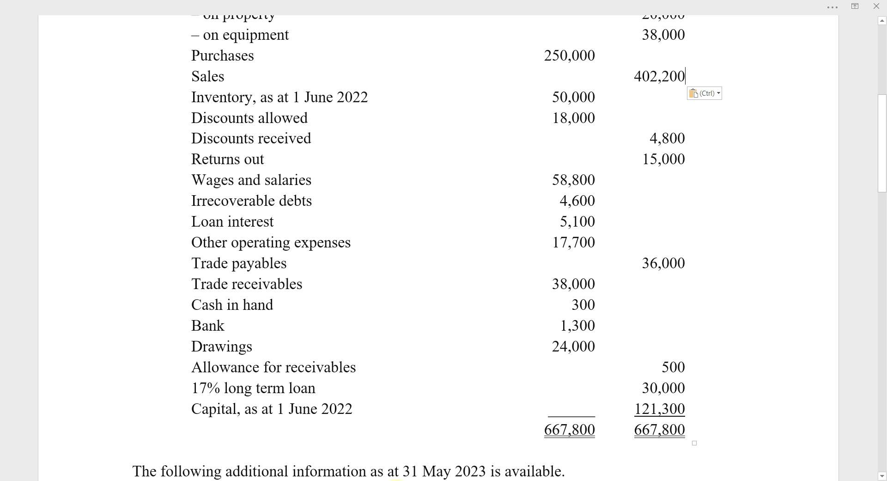
click(402, 480)
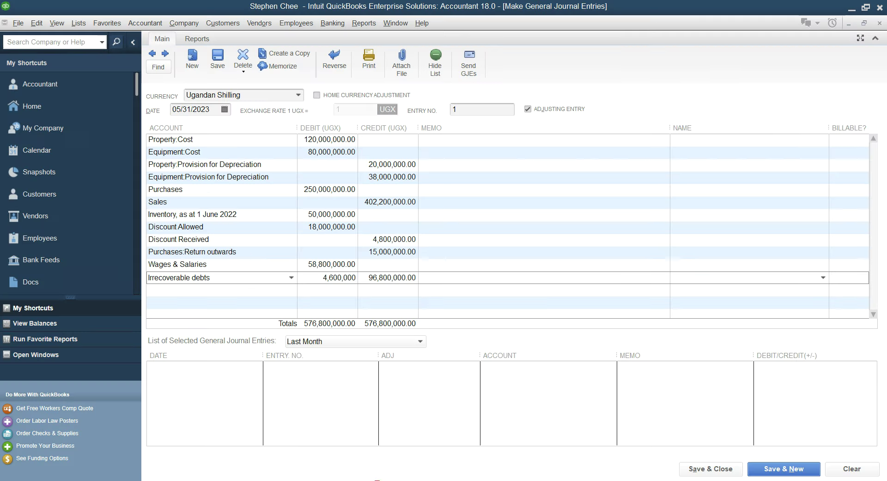
click(206, 289)
Add a Loan Interest line debiting 5,100,000
text(Loan Interest)
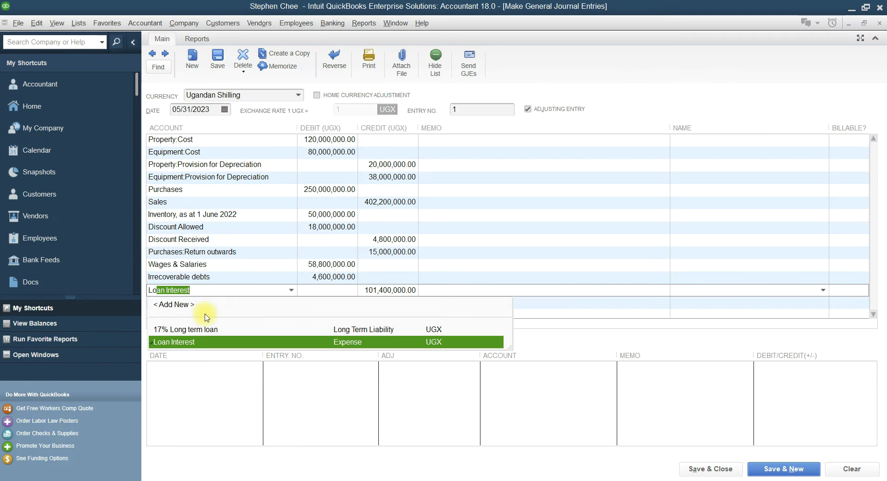
click(204, 342)
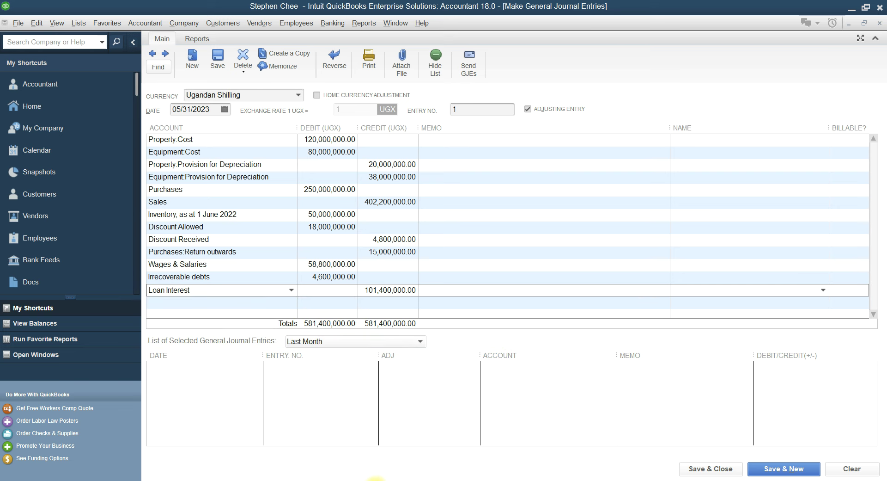
key(alt+Tab)
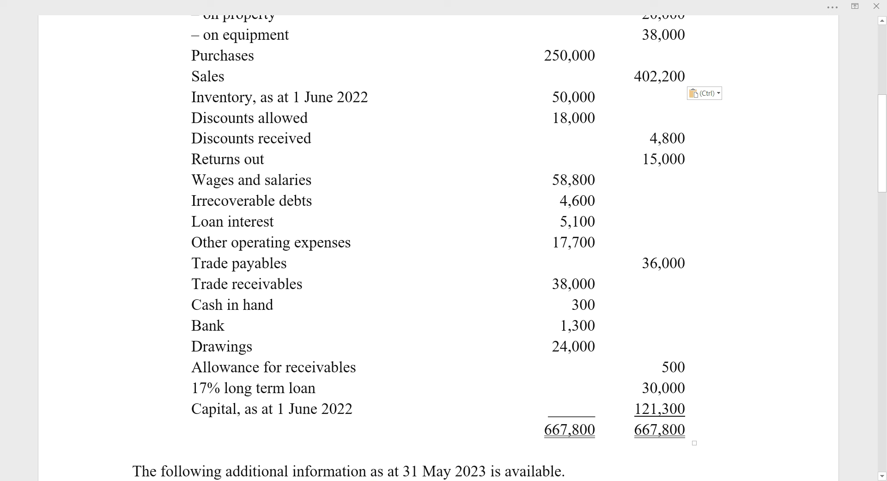
key(alt+Tab)
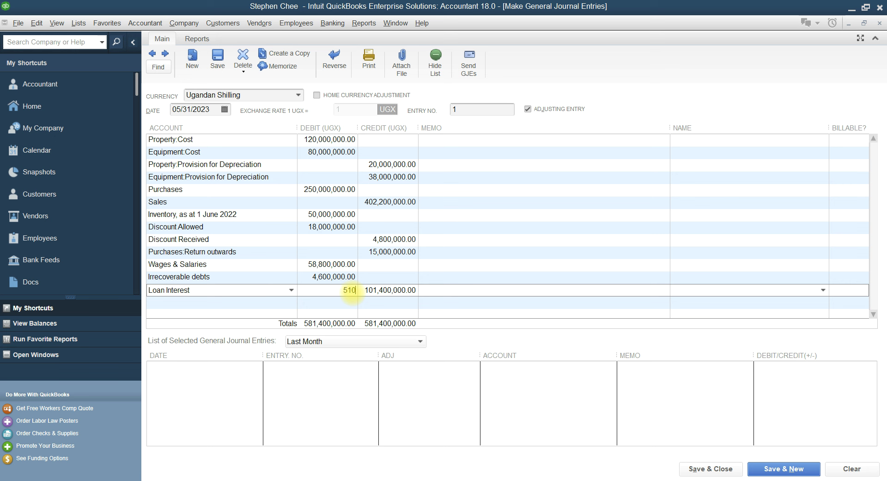
text(000)
click(218, 302)
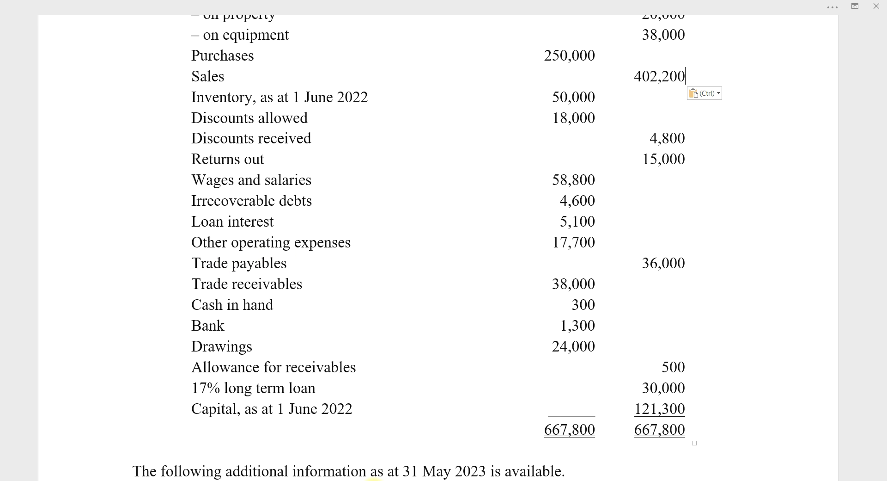
Add an Other Operating Expenses line debiting 17,700,000
click(376, 459)
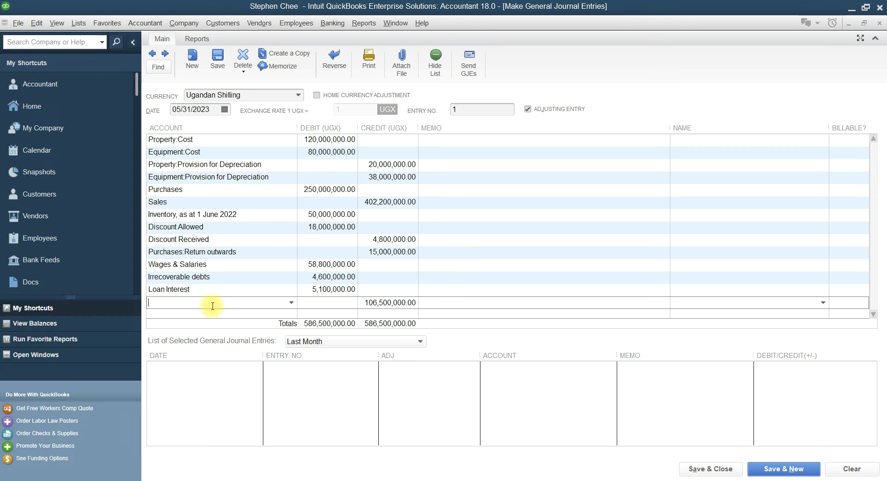
text(Office Supplies)
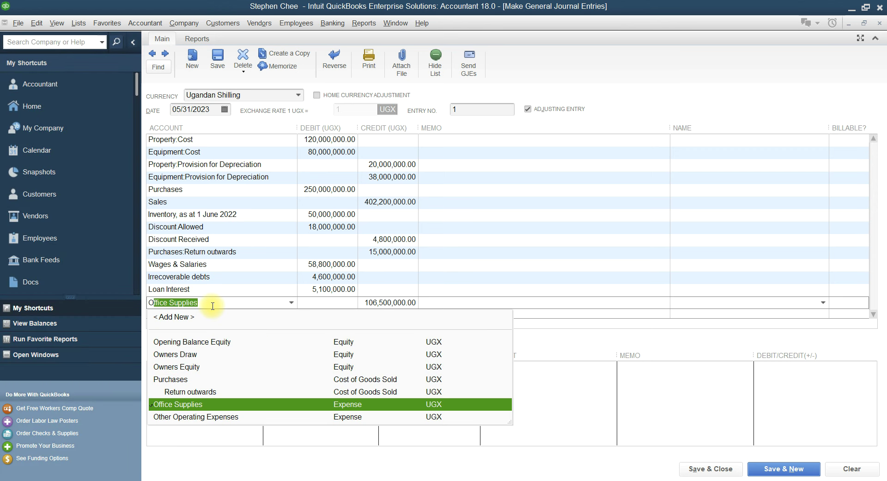
click(190, 417)
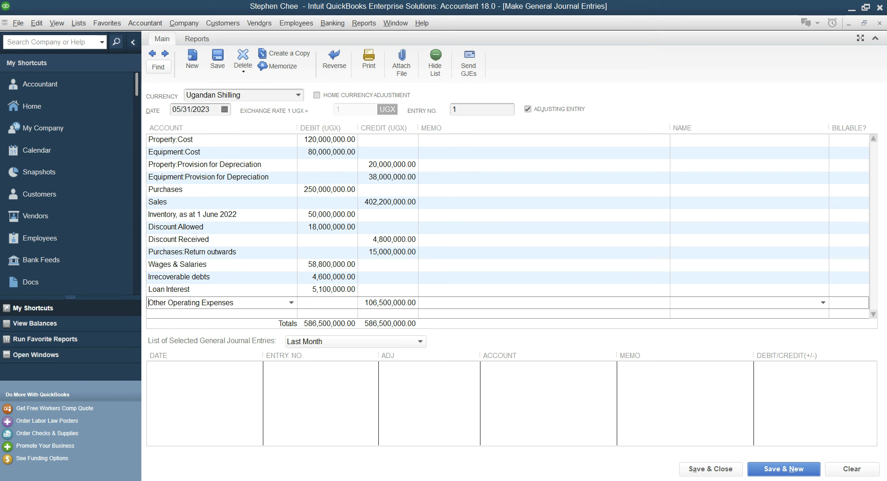
key(alt+Tab)
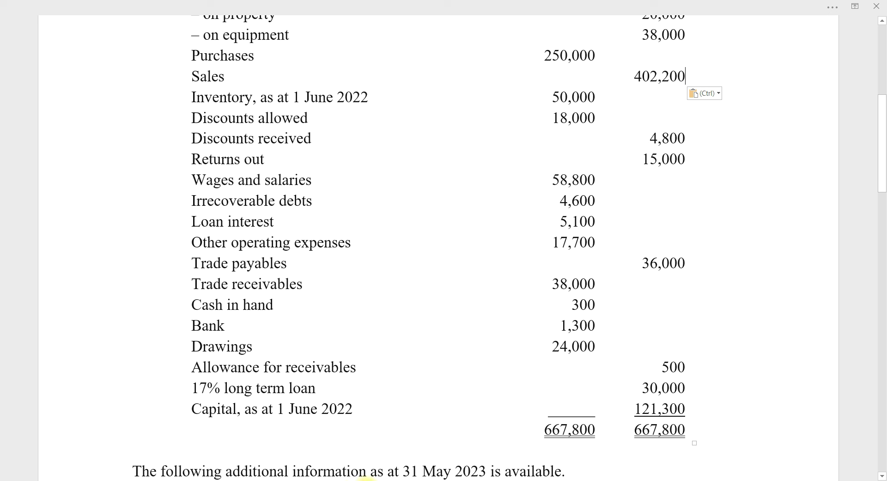
key(alt+Tab)
click(336, 304)
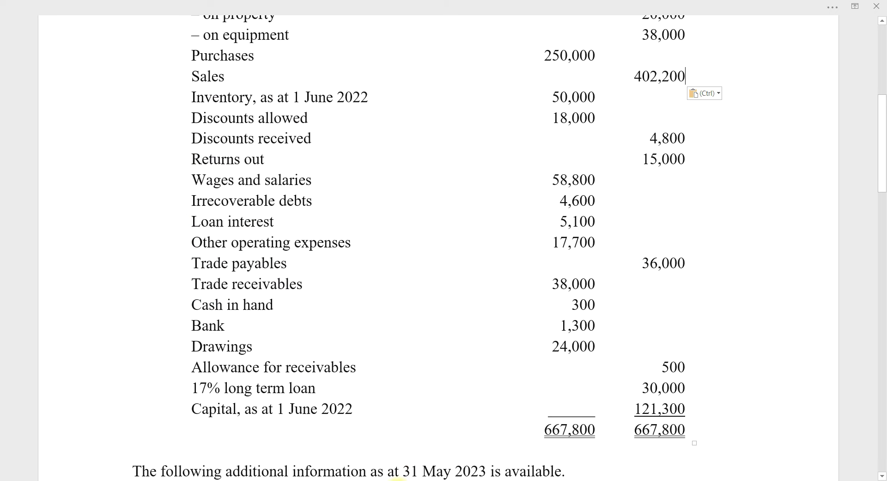
click(393, 480)
mouse_move(374, 480)
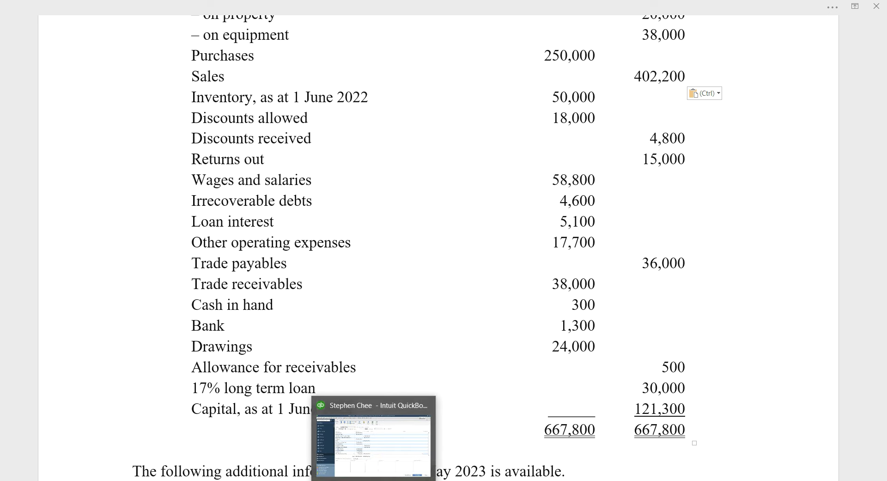
click(375, 457)
click(222, 313)
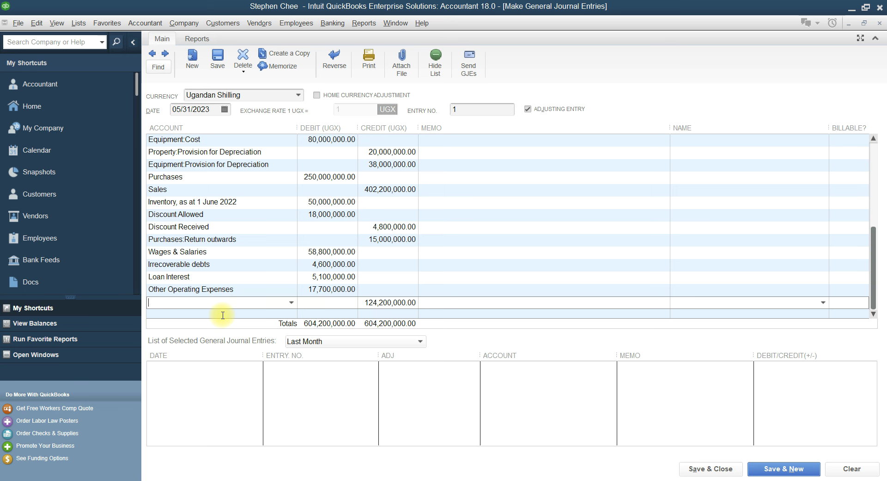
Choose Trade Payables and replace its auto-filled credit with 36,000,000
text(Trade Payables)
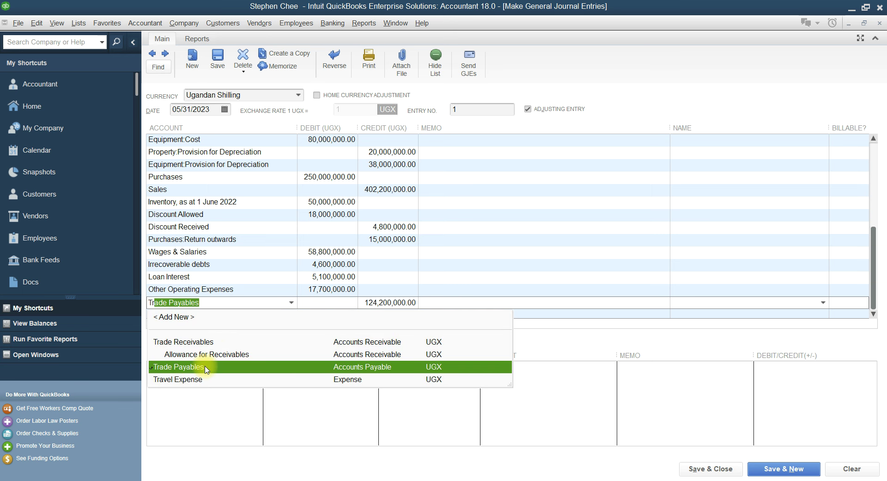
click(206, 367)
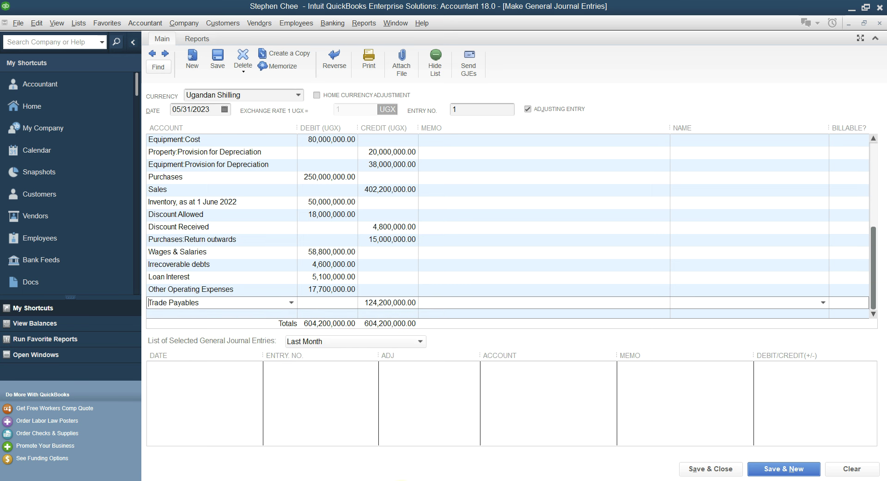
click(401, 473)
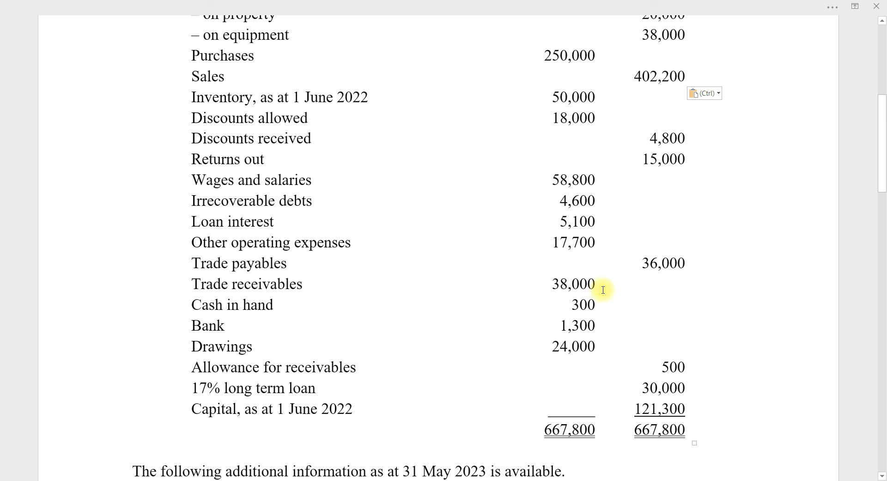
click(393, 475)
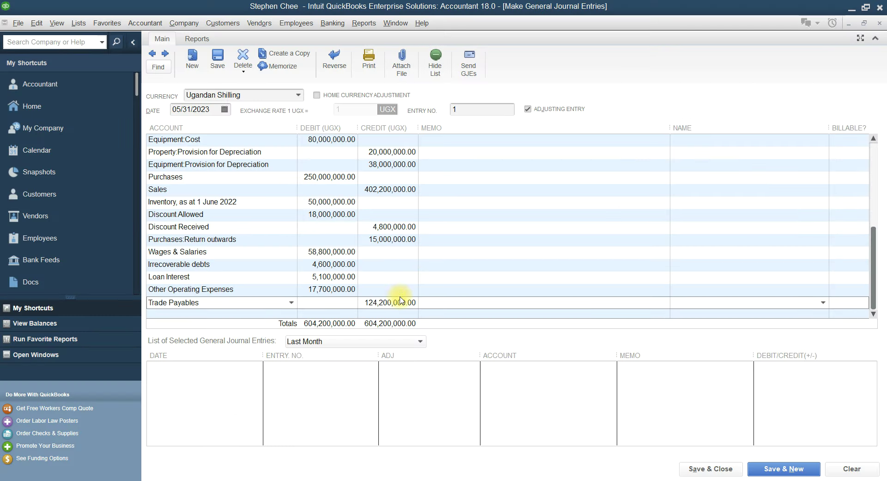
drag(365, 303, 418, 303)
text(36,000,000)
click(823, 304)
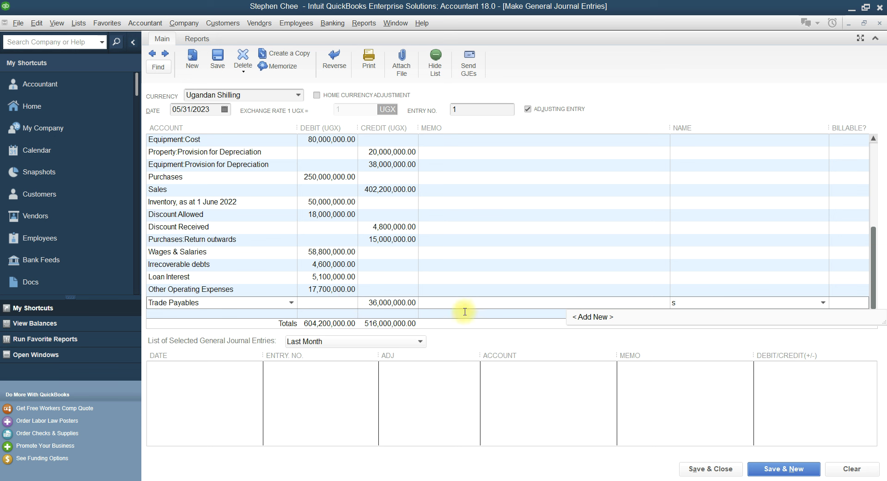
Start adding a new vendor name for the Trade Payables line via <Add New>
click(827, 306)
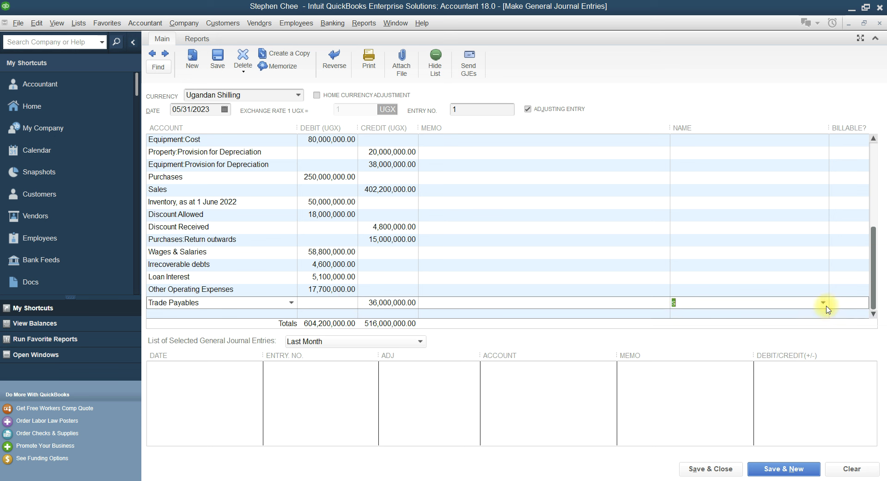
click(827, 307)
click(827, 307)
click(827, 307)
click(595, 319)
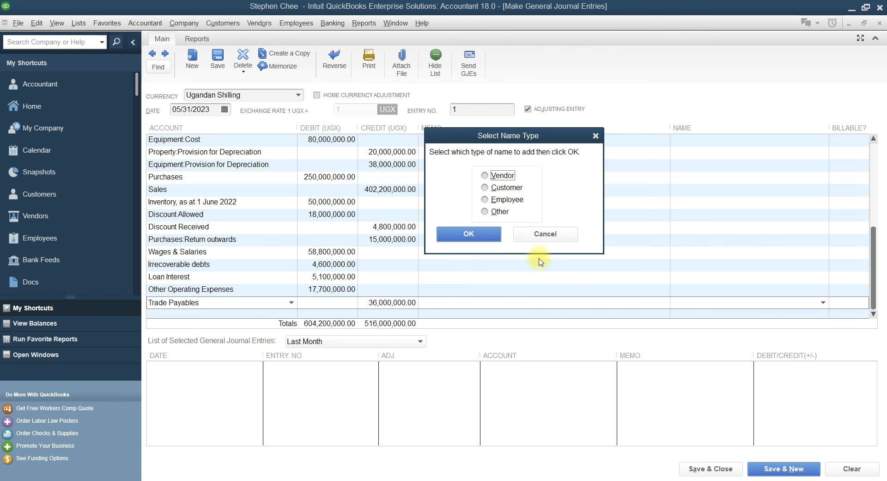
click(485, 177)
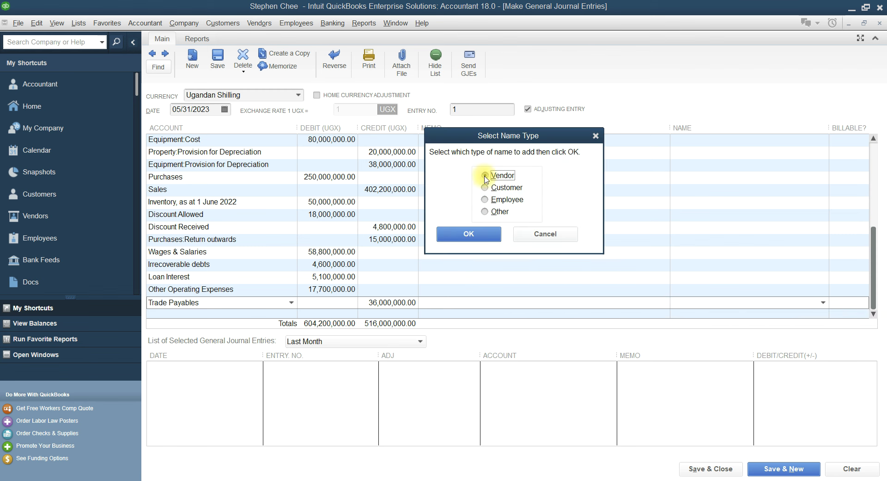
click(477, 235)
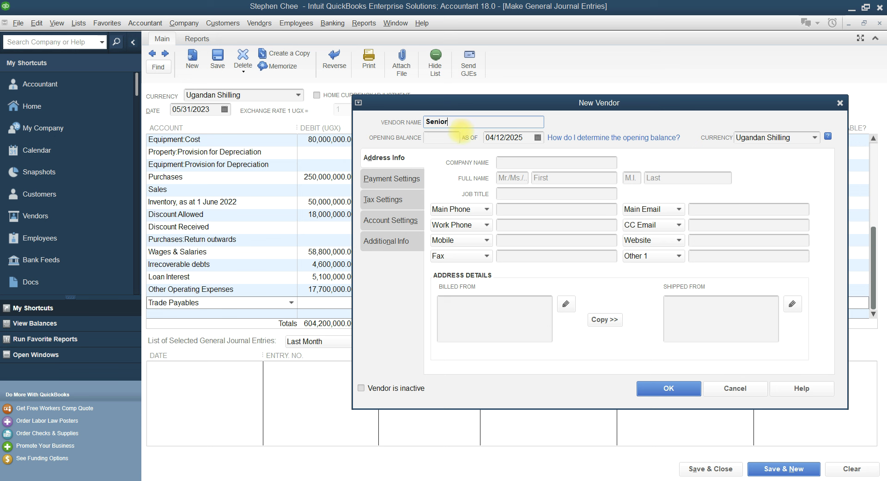
Set the new vendor's As Of date to 05/31/2023 and save it
click(538, 137)
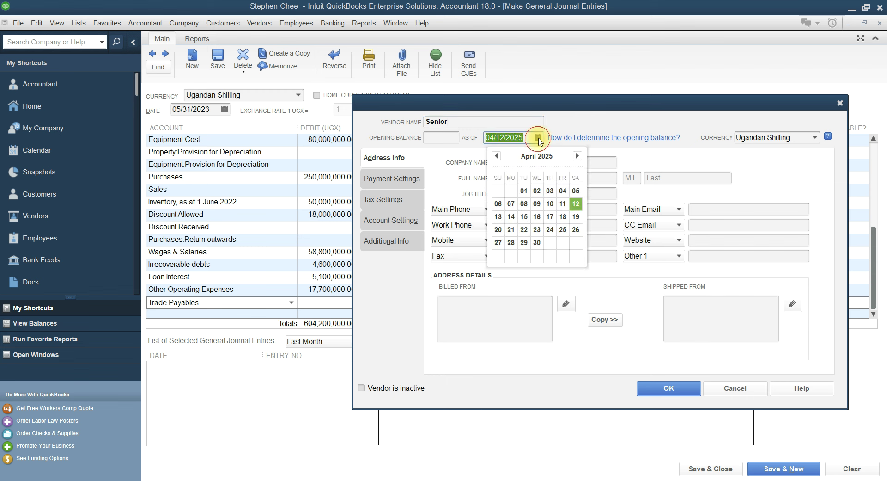
click(525, 137)
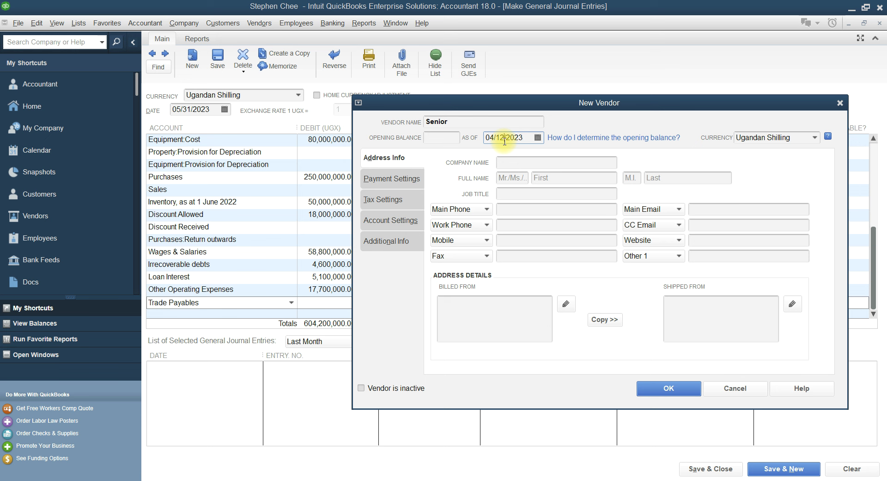
key(BackSpace)
text(31)
click(493, 139)
key(BackSpace)
text(5)
click(662, 388)
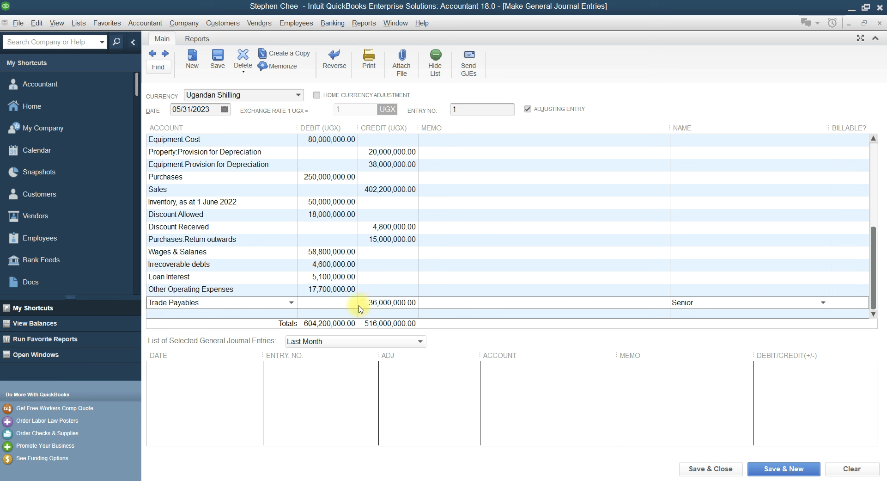
Start the next journal line below Trade Payables, checking the trial balance figures
click(403, 480)
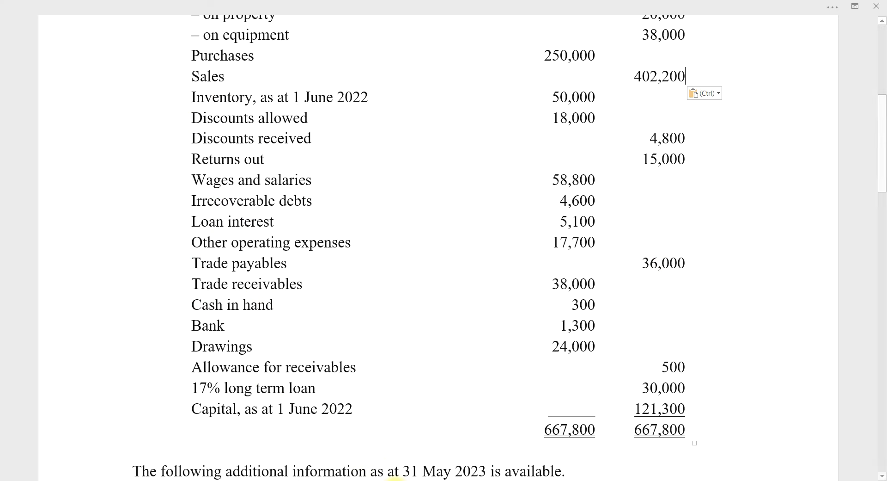
click(384, 480)
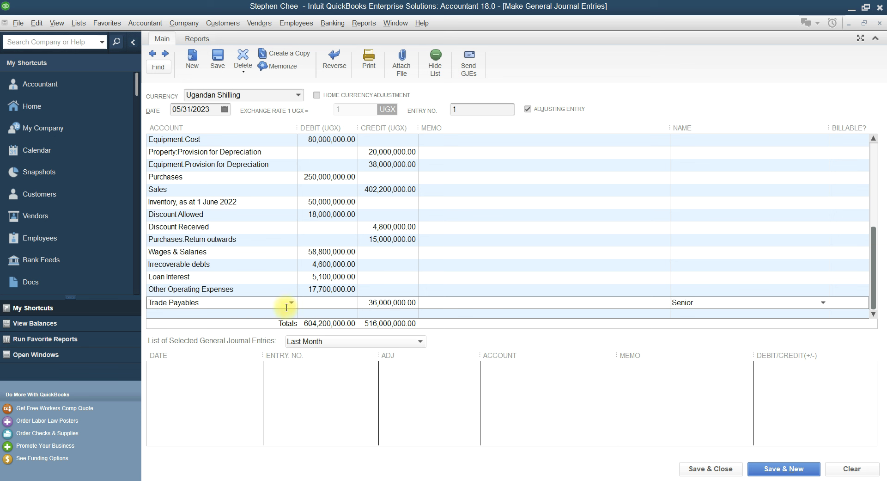
click(227, 314)
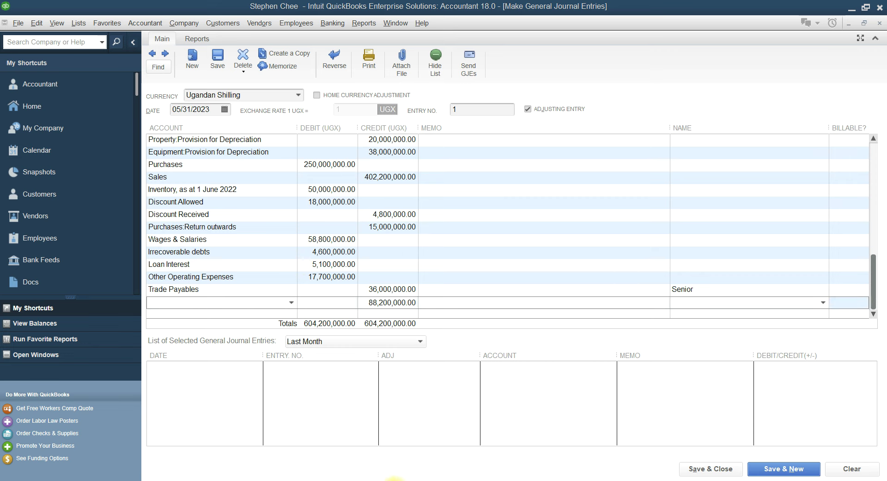
click(394, 480)
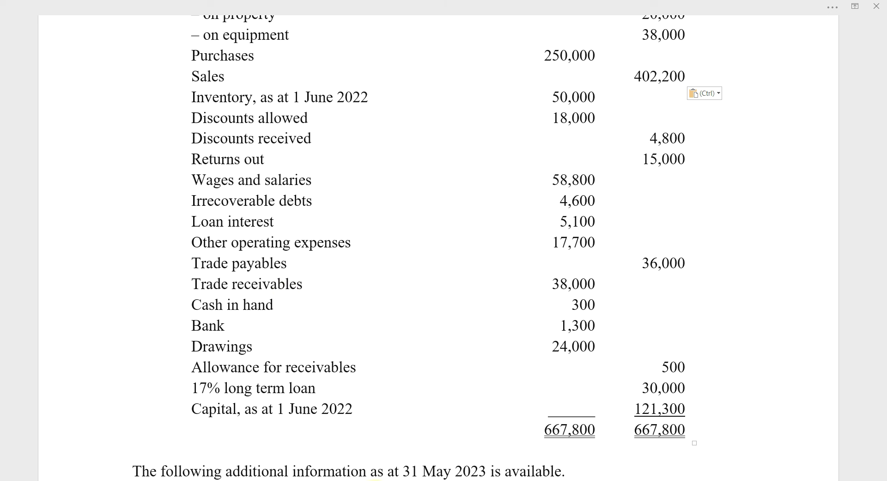
click(375, 480)
Put Cash in hand on the current line, checking its 300,000 debit against the trial balance
click(204, 302)
text(C)
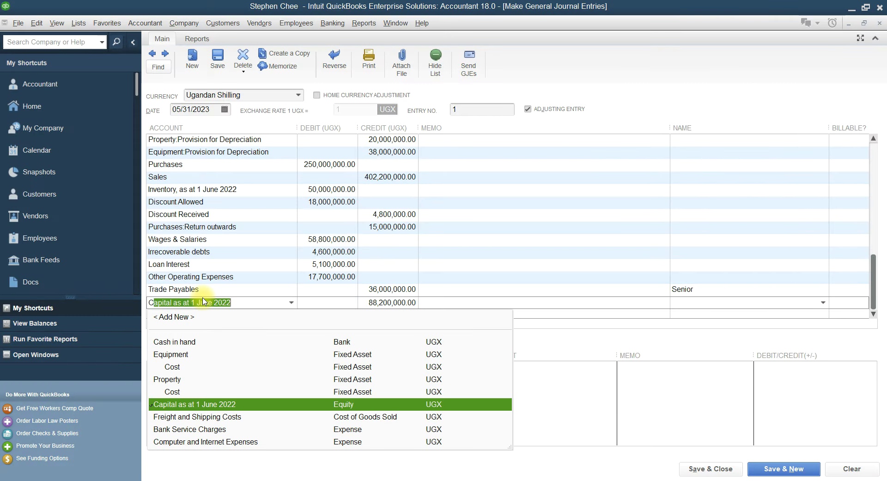
text(ash in hand)
click(190, 342)
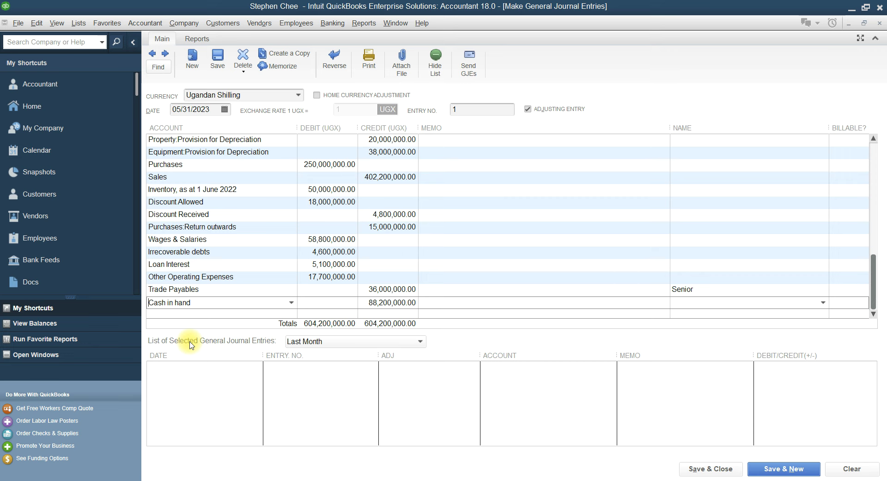
click(386, 480)
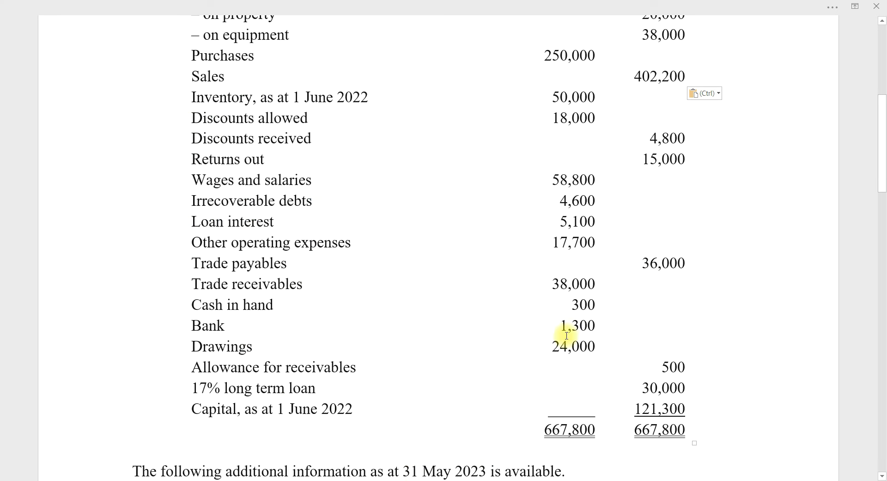
click(382, 480)
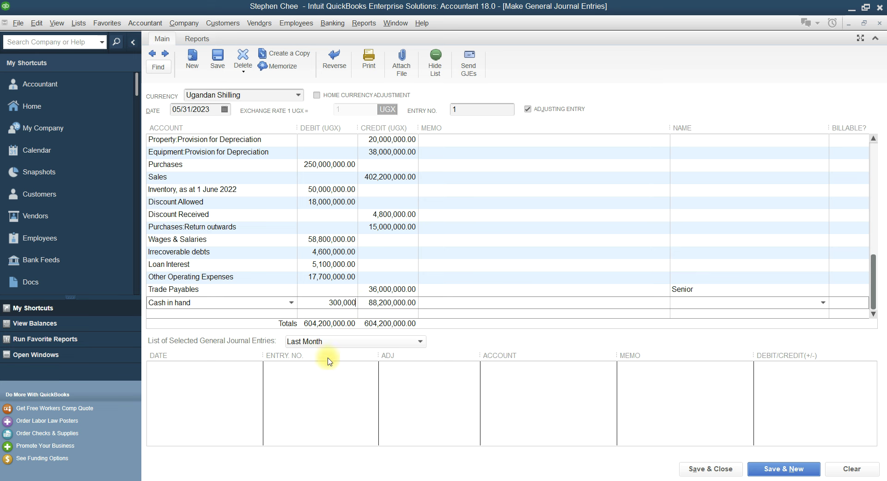
click(392, 479)
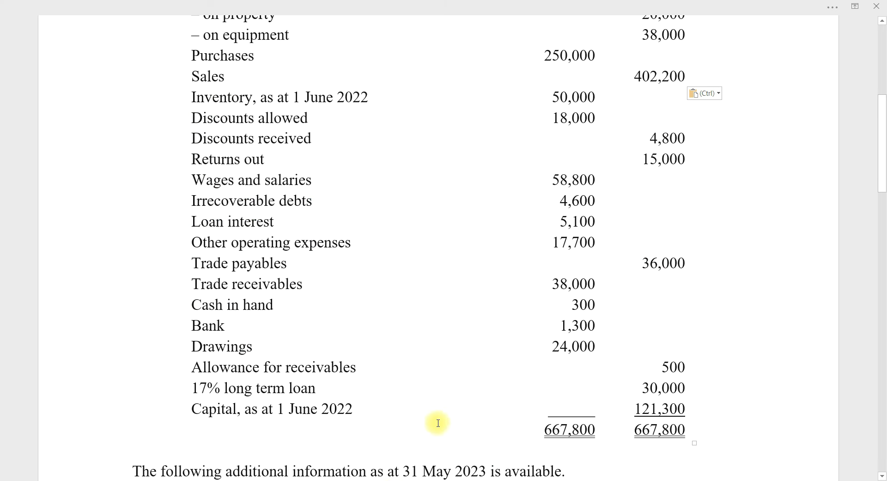
click(379, 479)
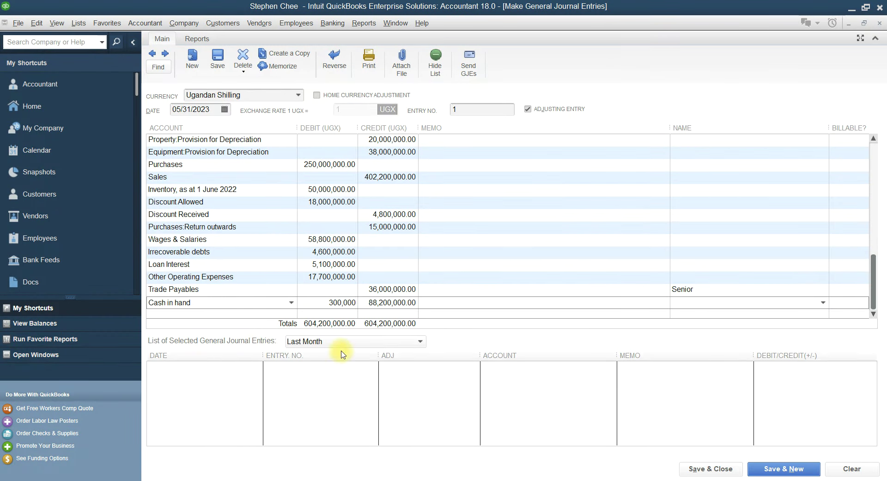
click(224, 316)
Add a Bank line debited 1,300,000
text(Bank)
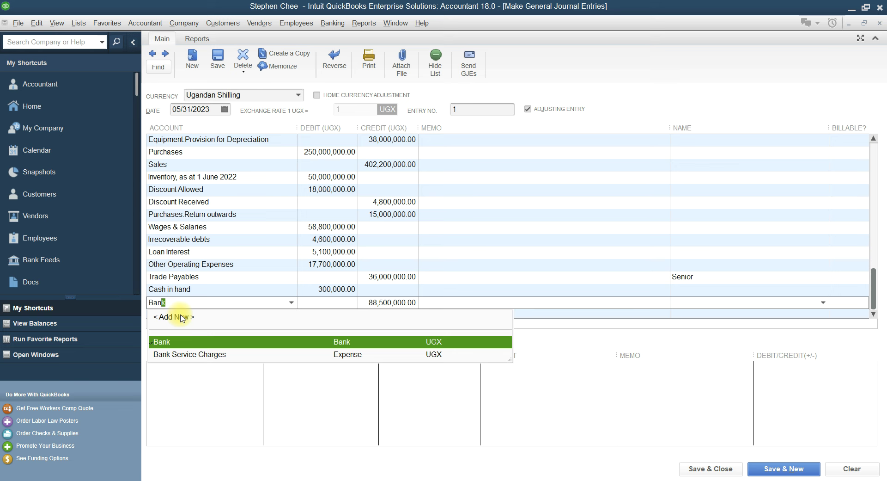
click(178, 342)
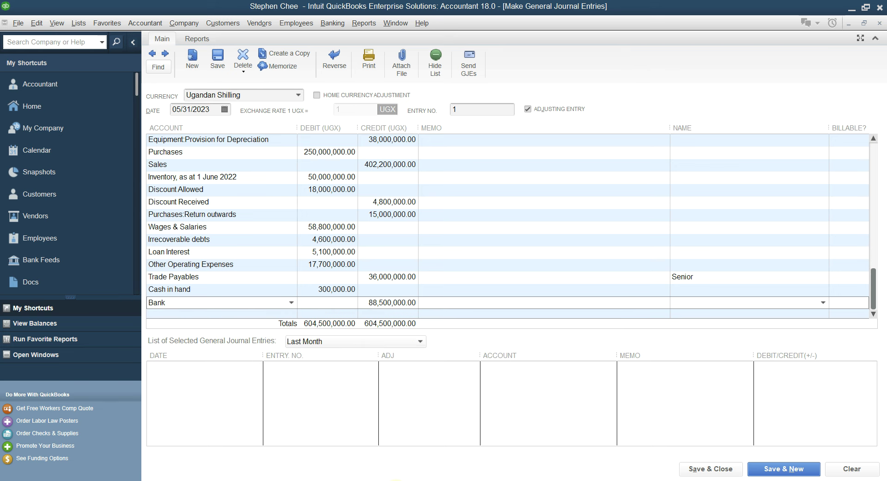
key(alt+Tab)
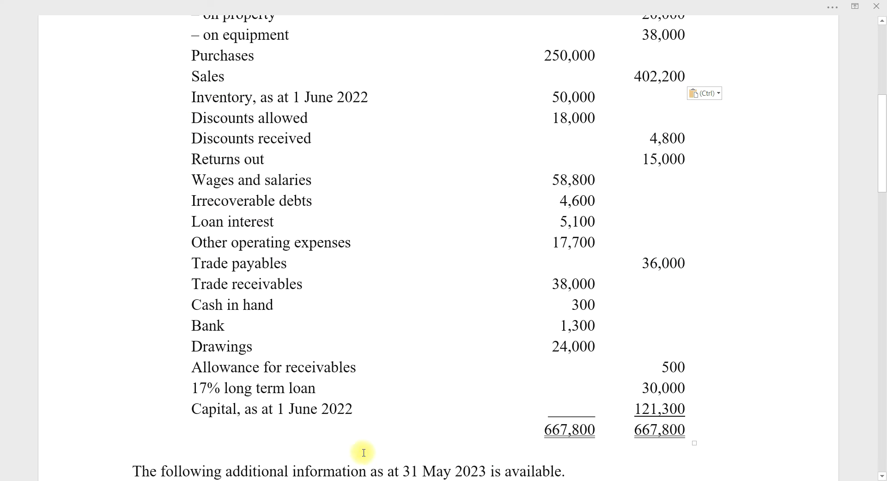
key(alt+Tab)
click(322, 302)
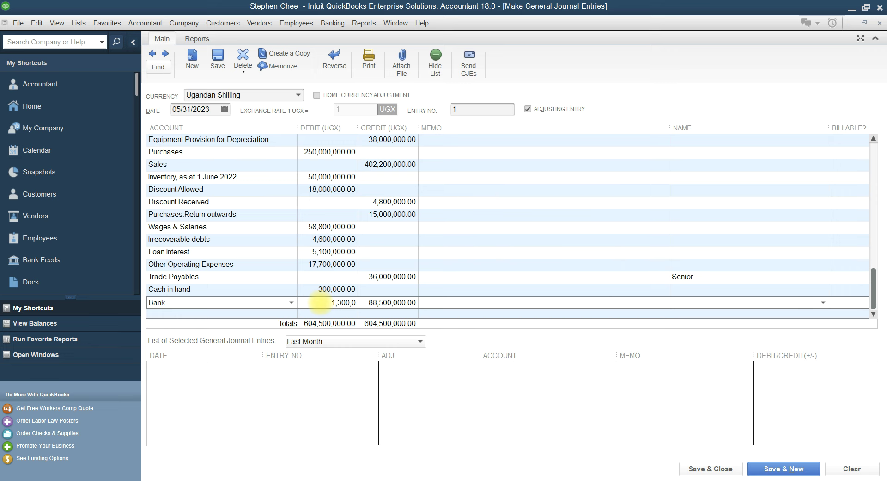
key(alt+Tab)
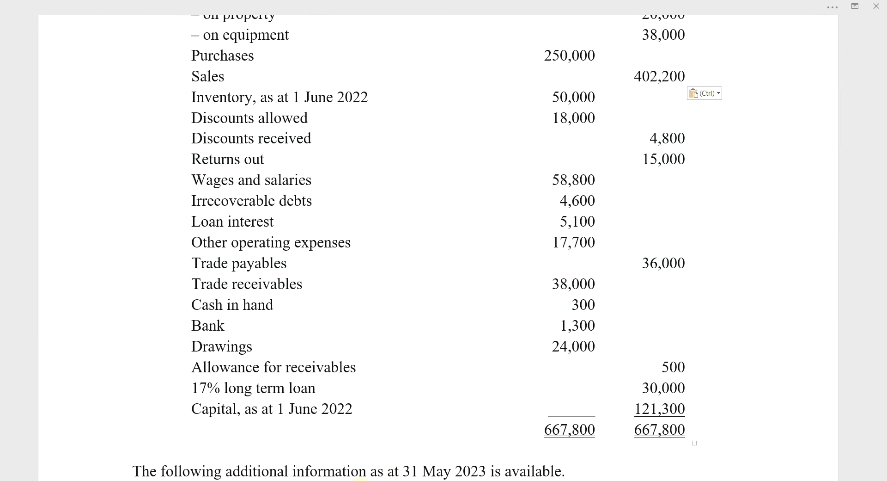
key(alt+Tab)
Add a Drawings line debited 24,000,000
click(182, 317)
text(DepDr)
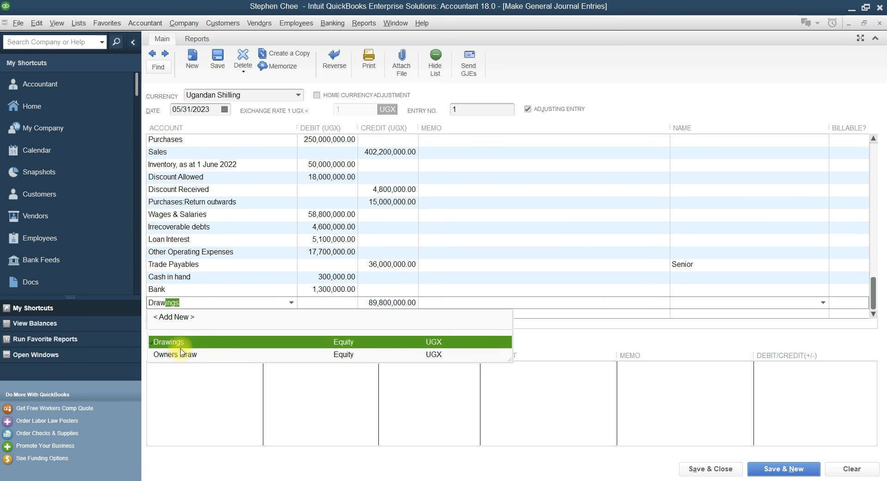
click(180, 342)
key(alt+Tab)
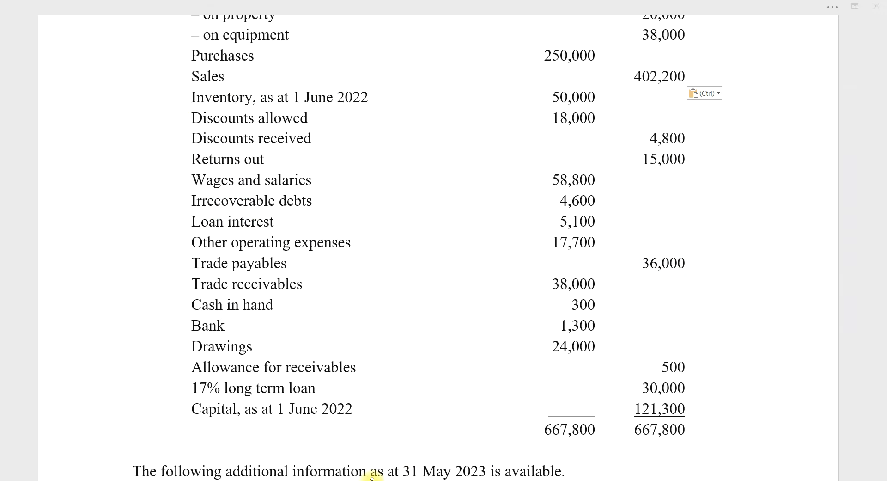
key(alt+Tab)
click(344, 303)
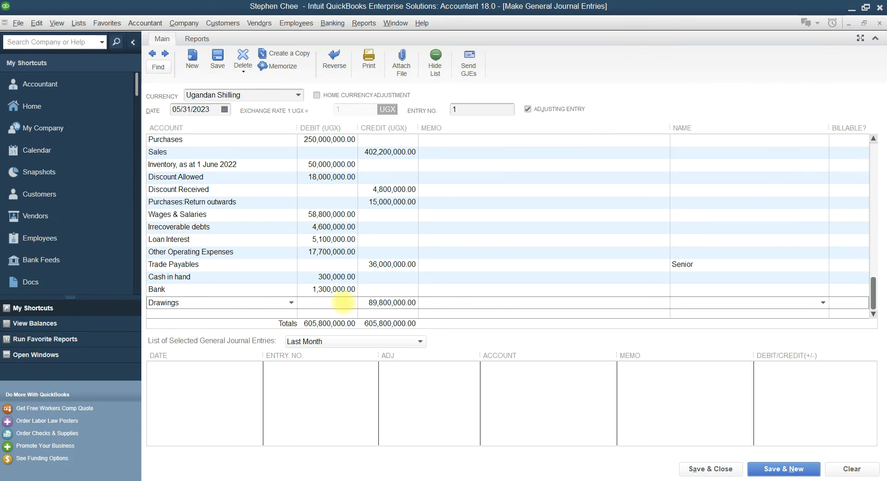
text(24,000,000)
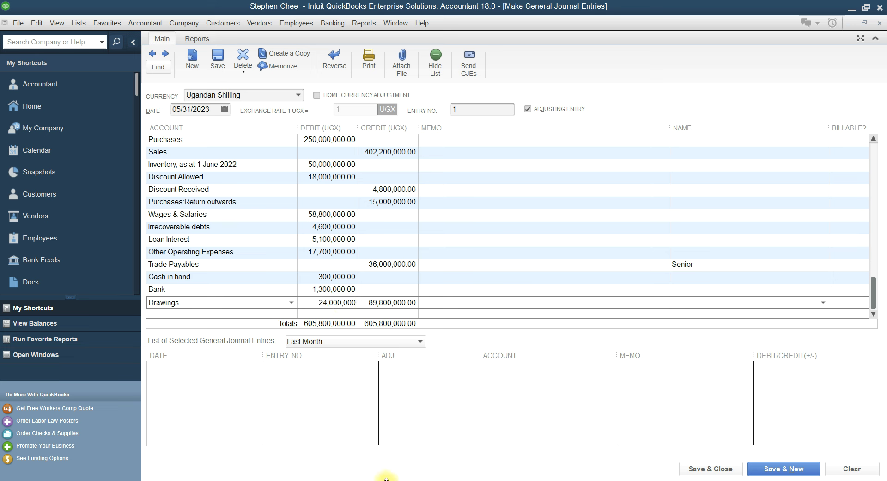
key(alt+Tab)
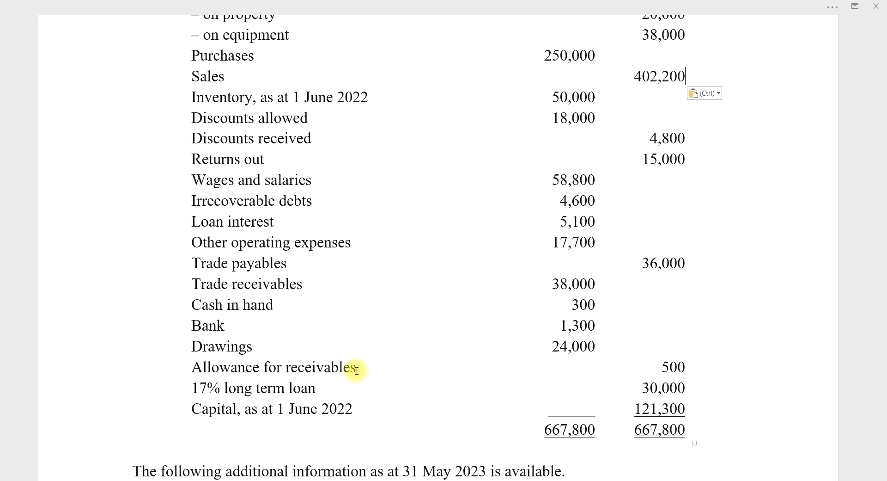
click(393, 480)
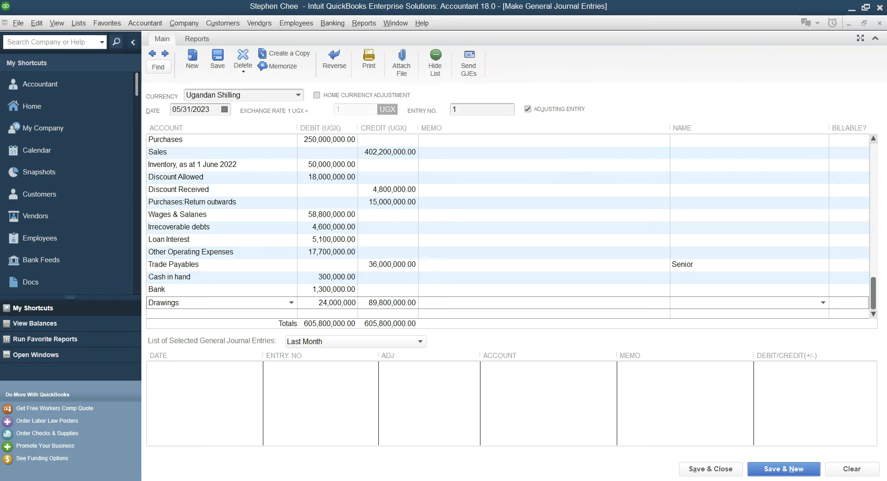
click(198, 313)
Add a 17% Long term loan line credited 30,000,000
text(17% Long term loan)
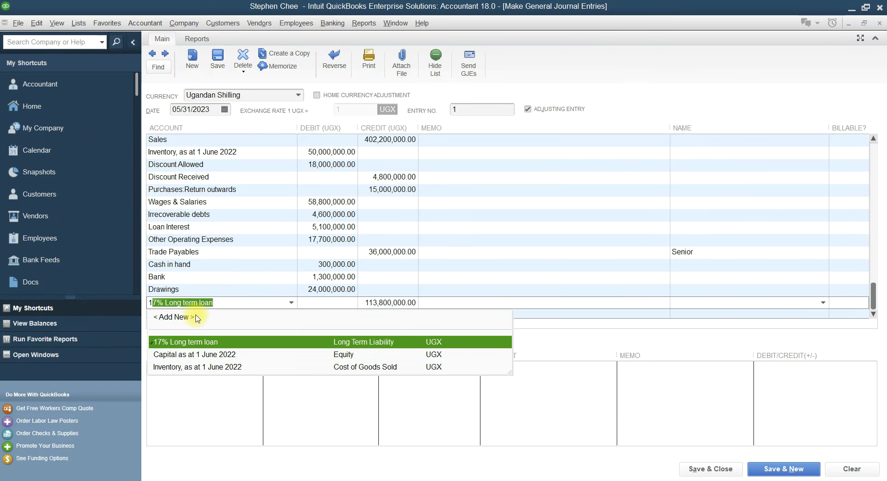
click(189, 341)
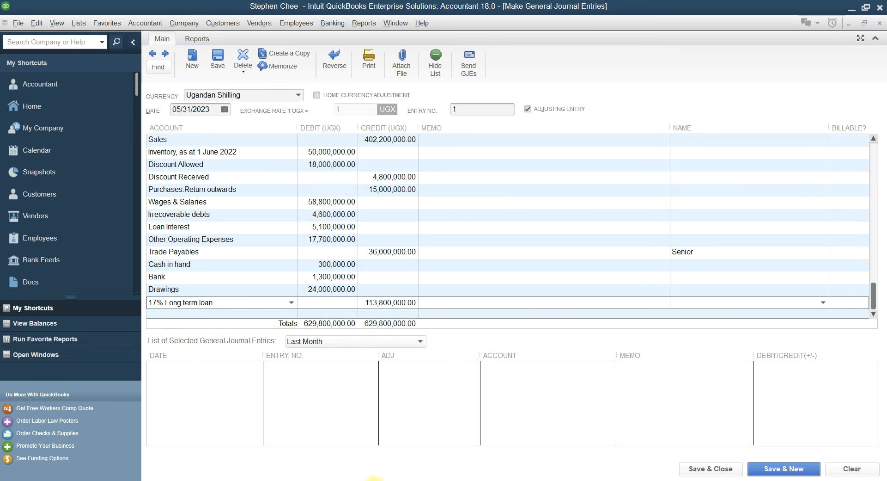
click(393, 480)
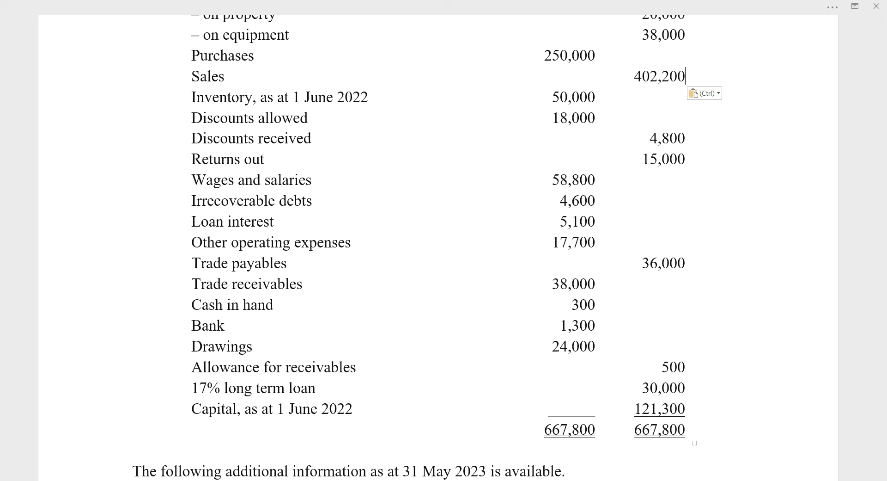
click(370, 479)
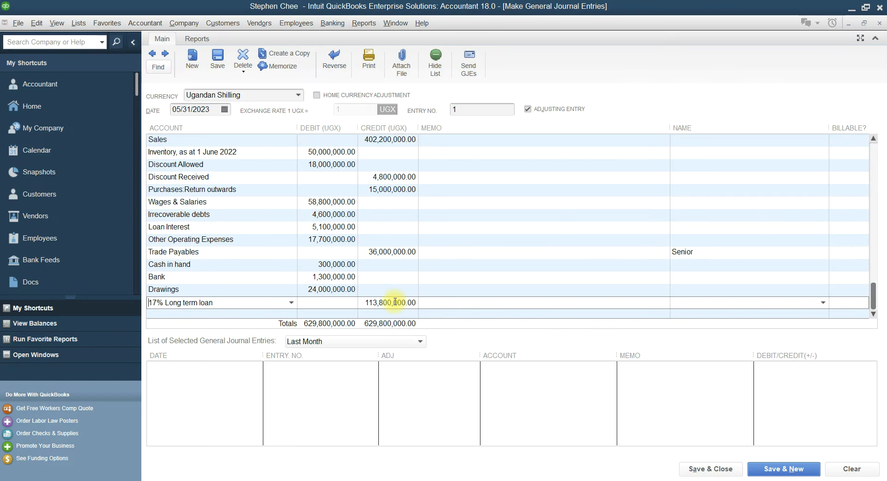
drag(368, 303, 419, 301)
text(3)
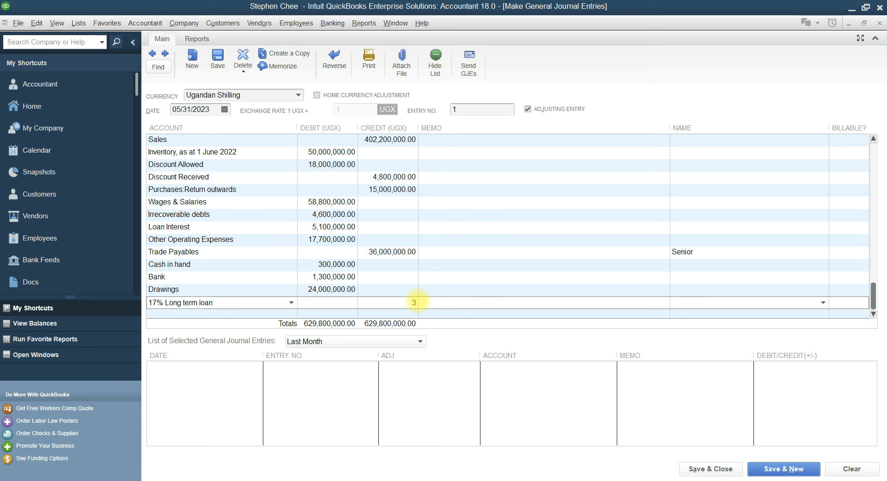
text(0,000,000)
click(502, 280)
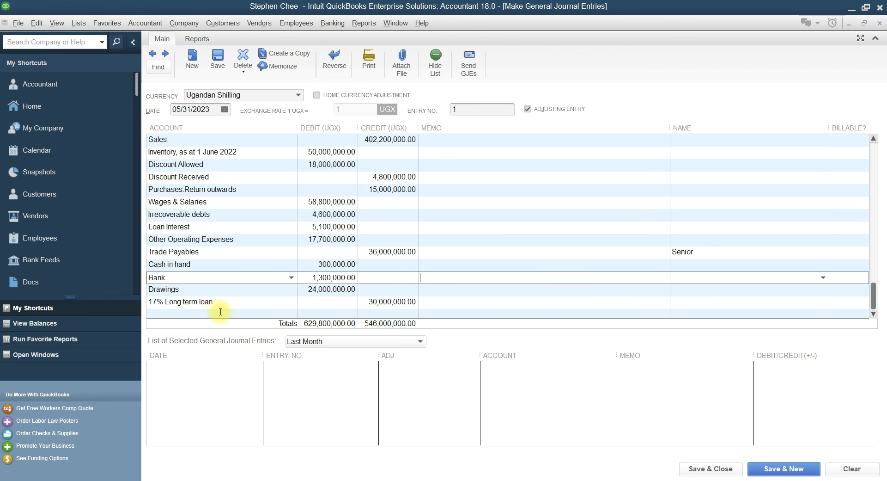
Add Capital as at 1 June 2022 taking the 83,800,000 balancing credit, totals 629,800,000
click(217, 311)
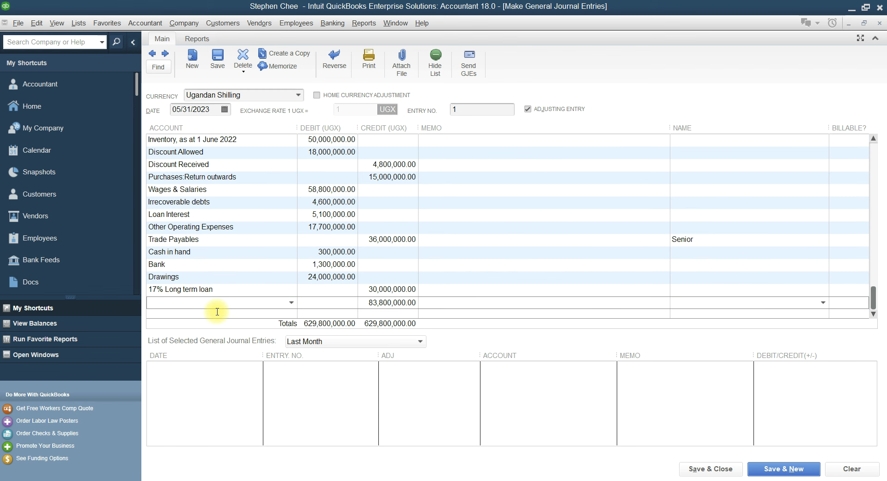
text(Capital as at 1 June 2022)
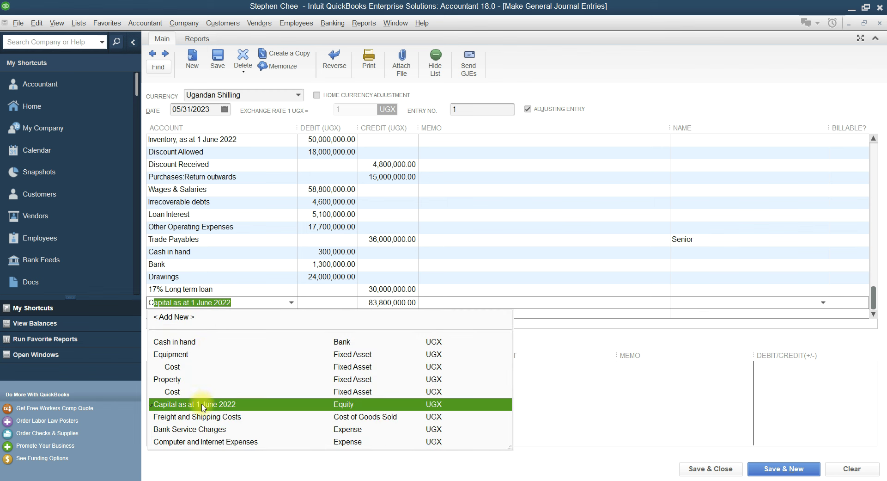
click(202, 405)
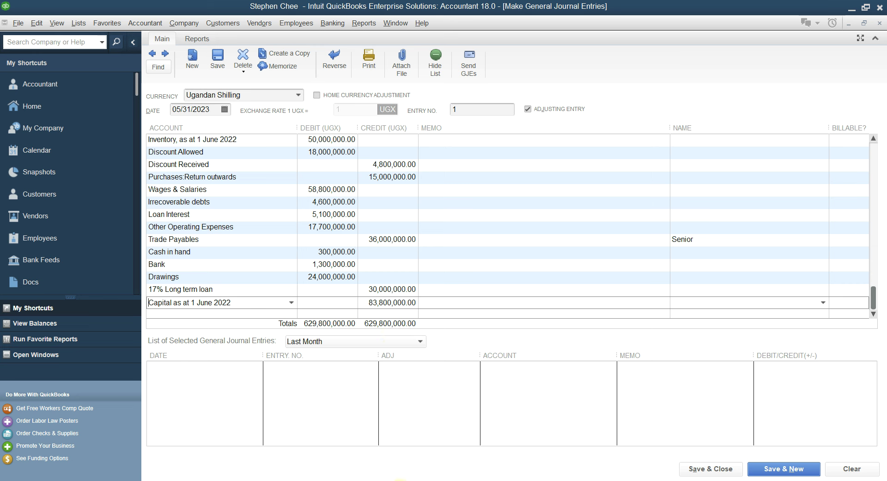
key(alt+Tab)
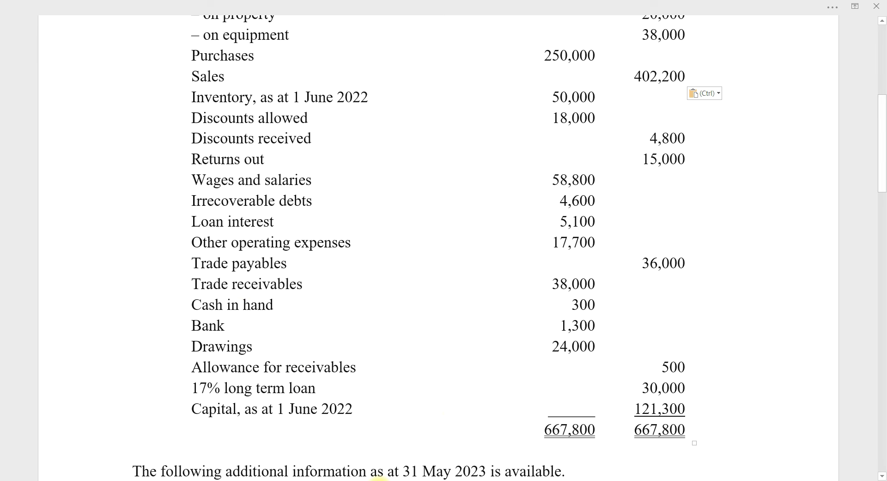
click(375, 478)
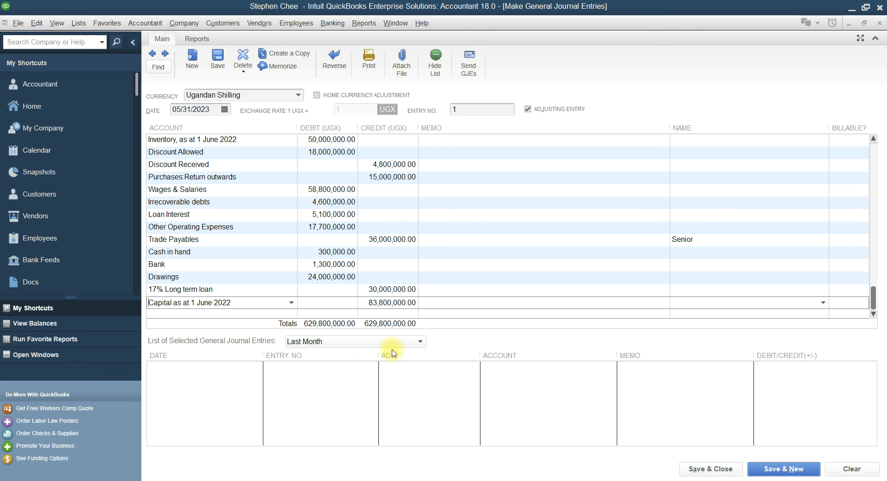
scroll(354, 304, up, 2)
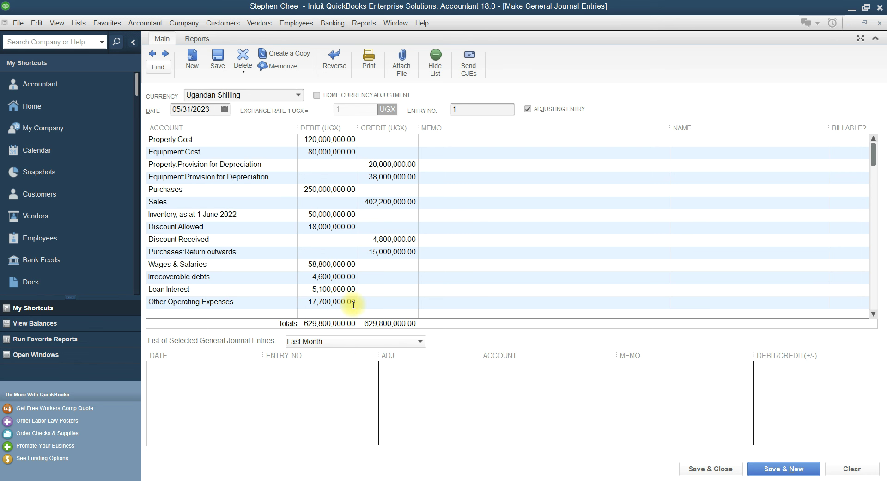
scroll(354, 305, down, 3)
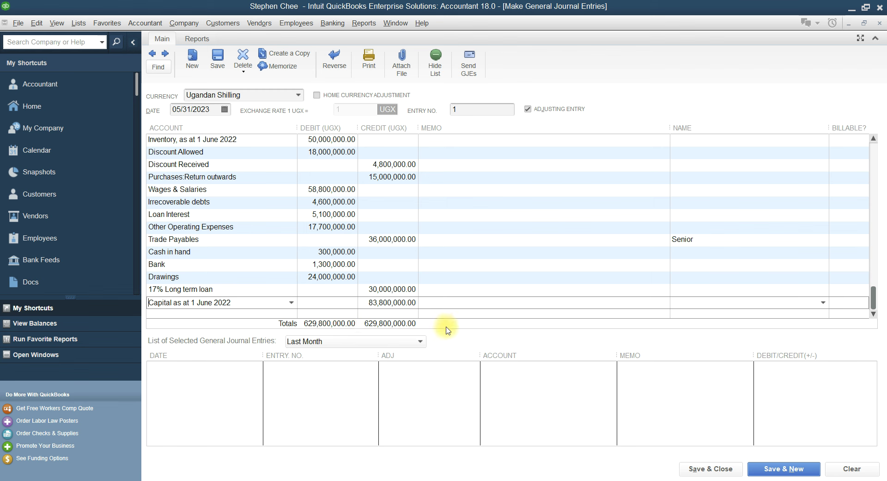
Save the opening journal entry, confirming the past-date and fixed-assets prompts
click(777, 468)
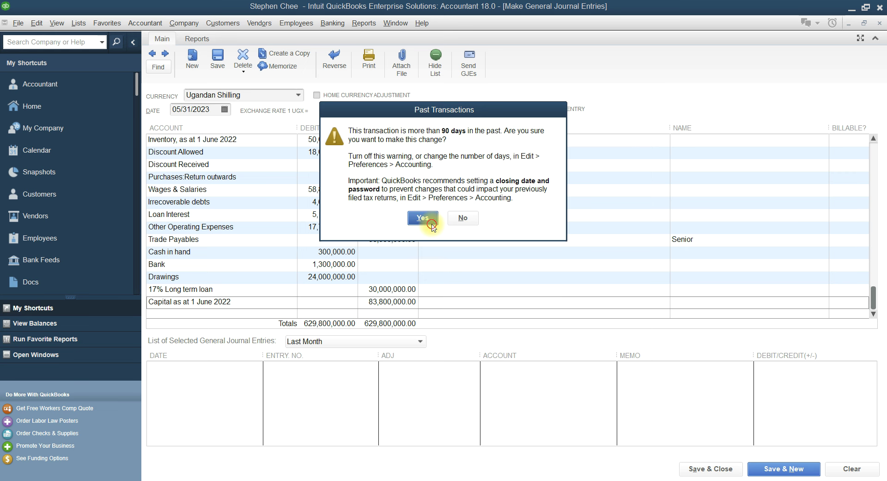
click(422, 218)
click(505, 233)
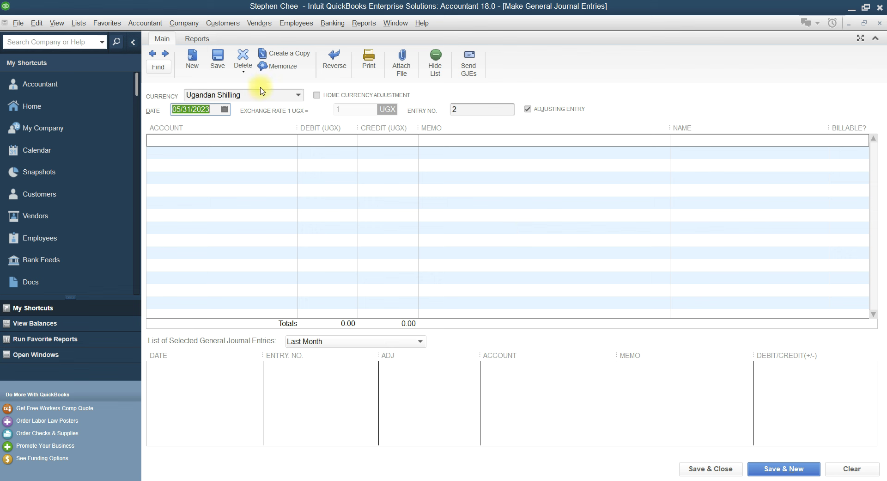
On entry 2, debit Trade Receivables 38,000,000.00
click(206, 141)
text(tr)
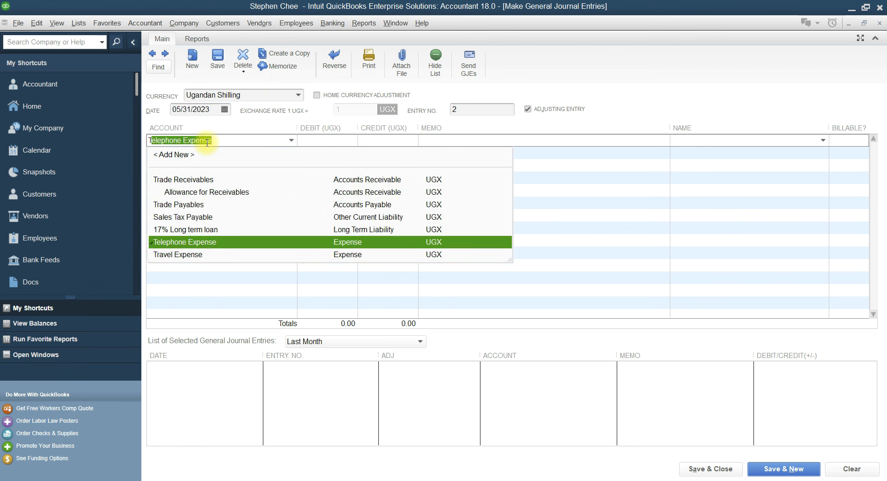
click(204, 177)
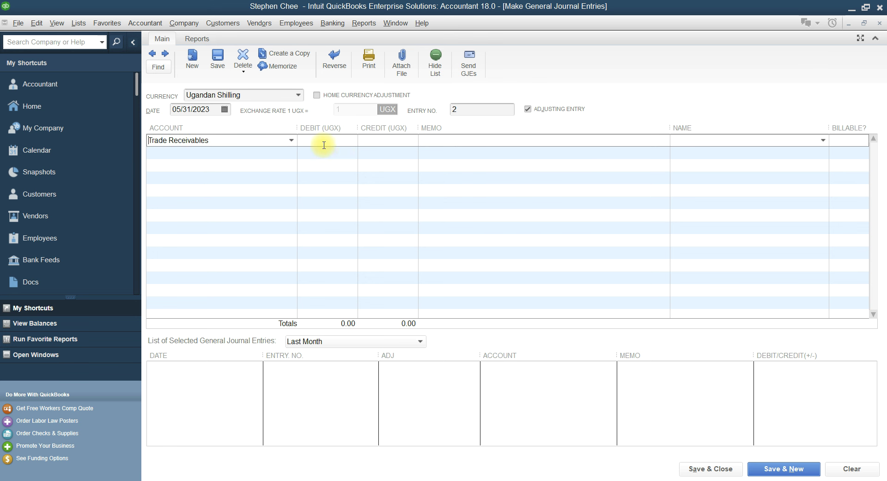
click(351, 140)
click(390, 480)
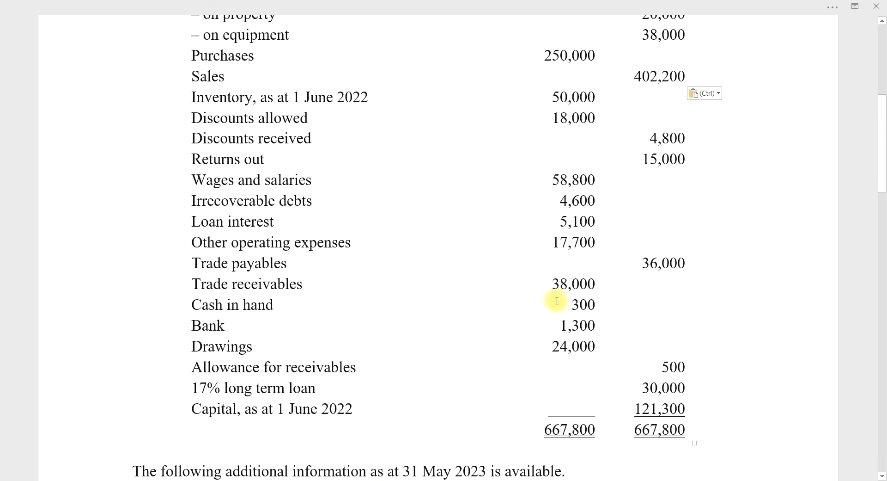
click(390, 480)
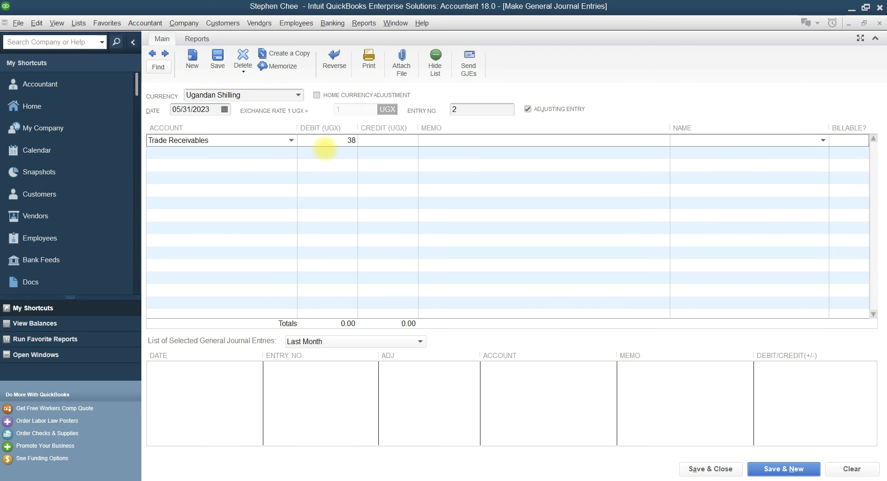
click(325, 147)
text(38,000,00)
click(175, 154)
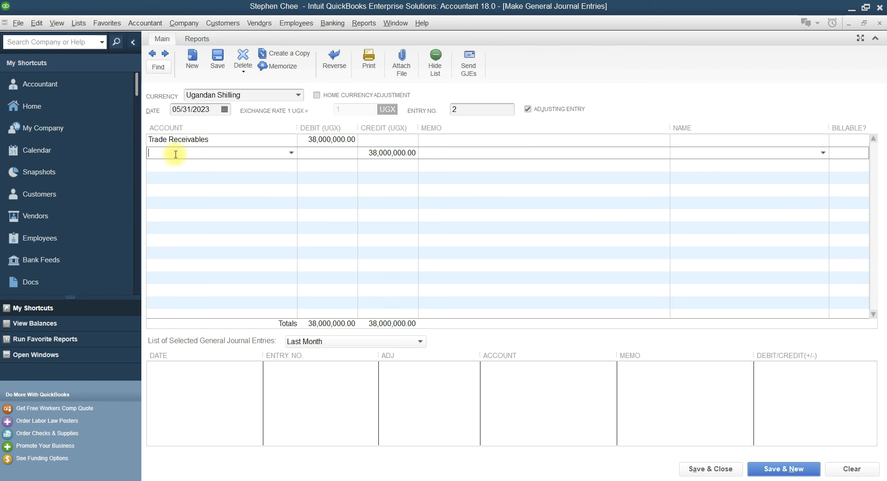
Credit Capital as at 1 June 2022, then begin adding a new name for Trade Receivables
text(Capital as at 1 June 2022)
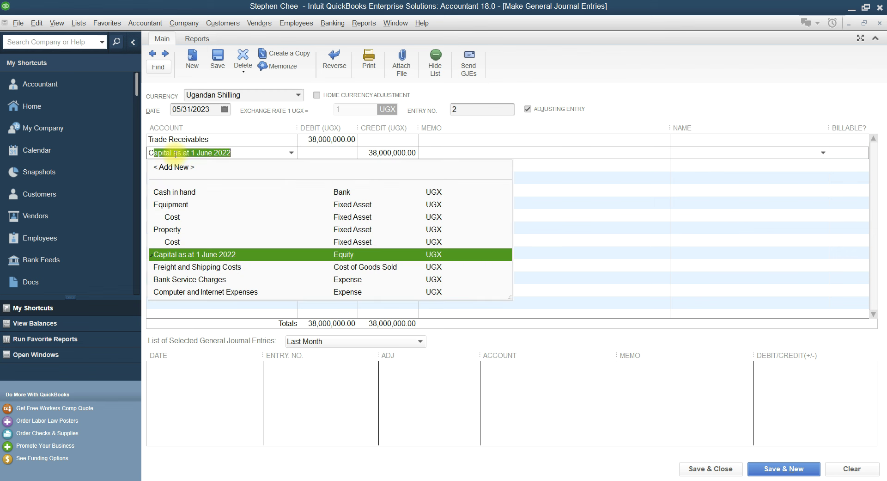
click(180, 208)
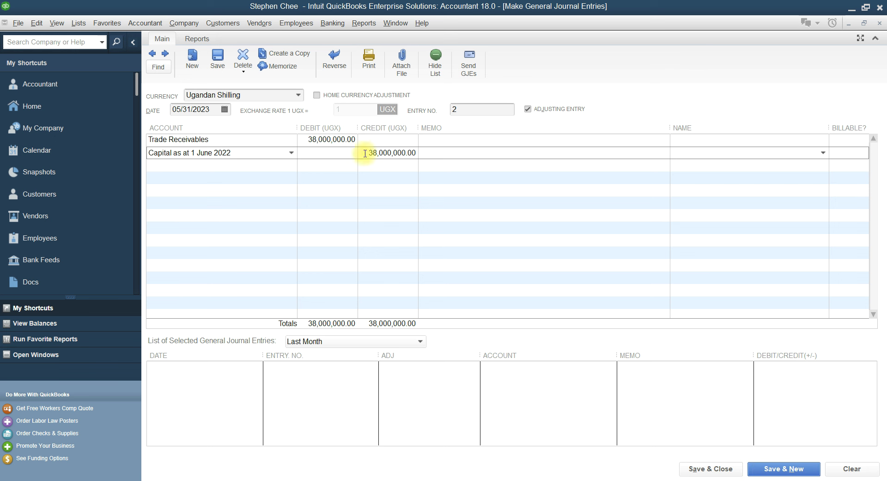
click(693, 141)
click(823, 140)
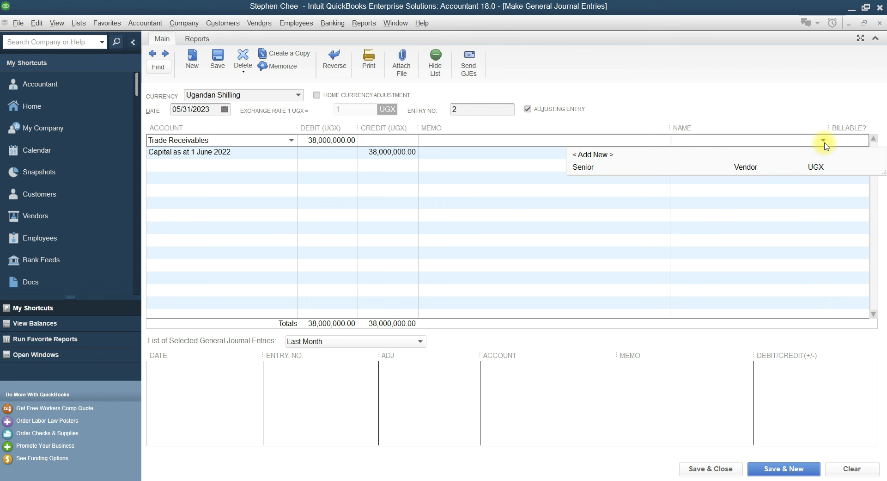
click(603, 154)
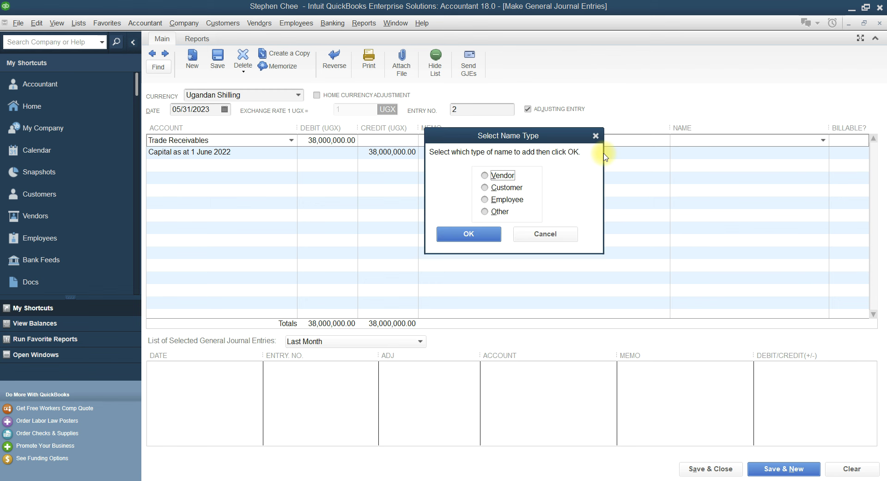
Create a new customer as of 05/31/2023 on the Trade Receivables line and save entry 2
click(486, 188)
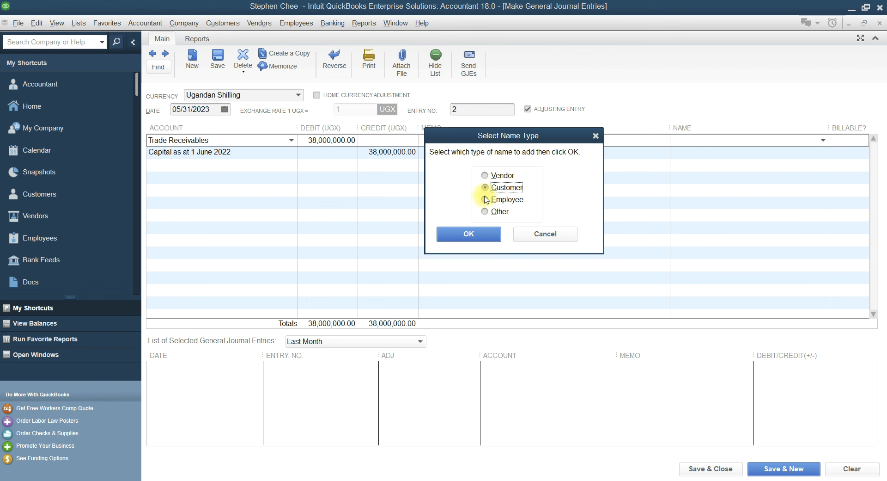
click(479, 234)
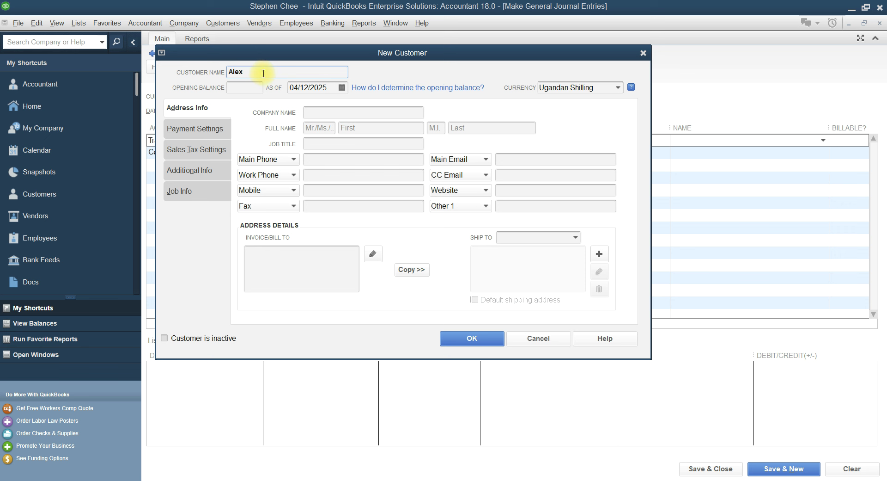
click(332, 88)
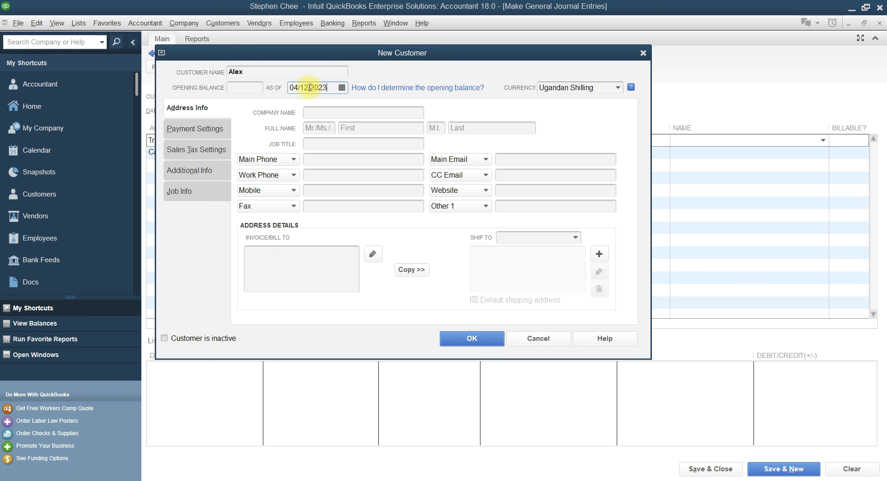
click(310, 87)
key(BackSpace)
key(BackSpace)
text(31)
click(298, 88)
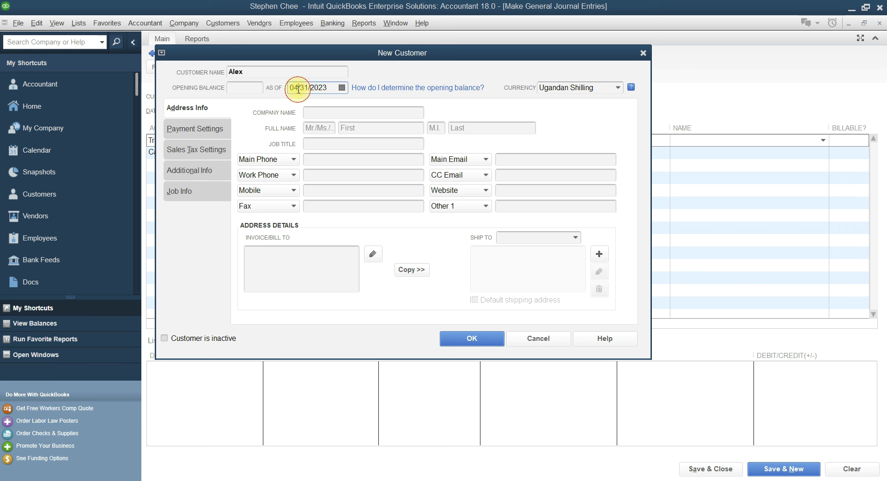
key(BackSpace)
text(5)
click(478, 343)
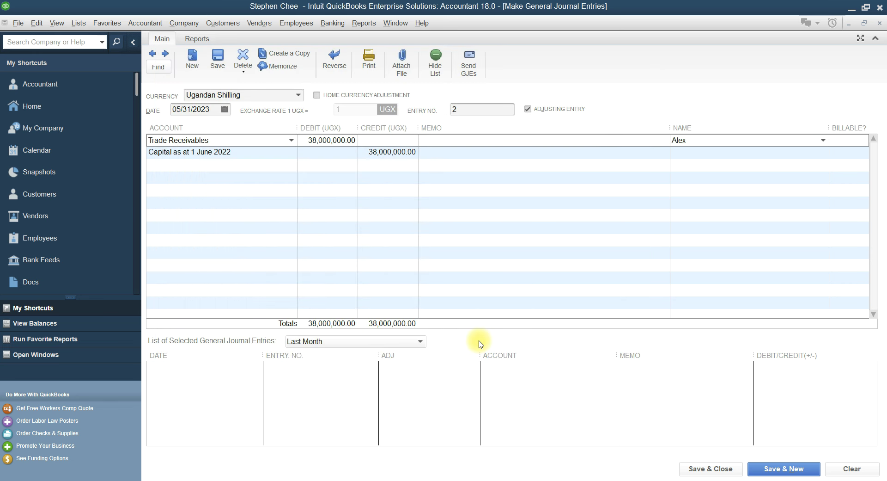
click(786, 468)
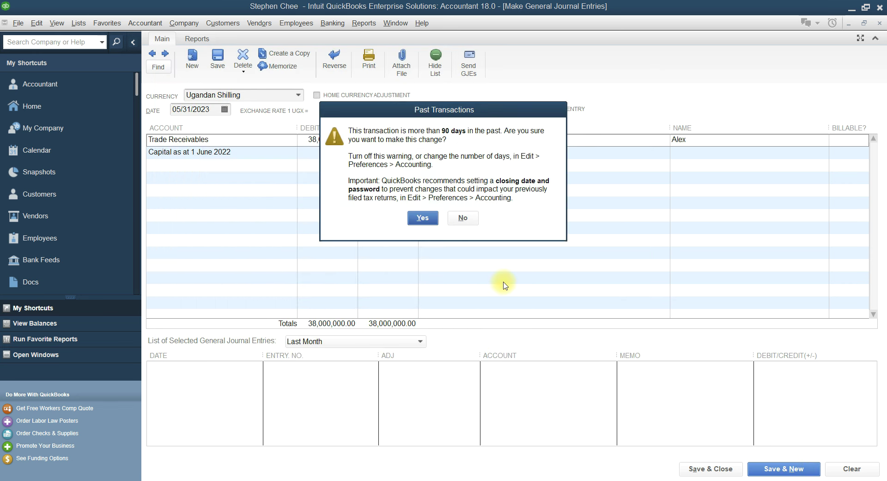
Confirm saving entry 2, then credit Allowance for Receivables 500,000.00 on entry 3
click(423, 219)
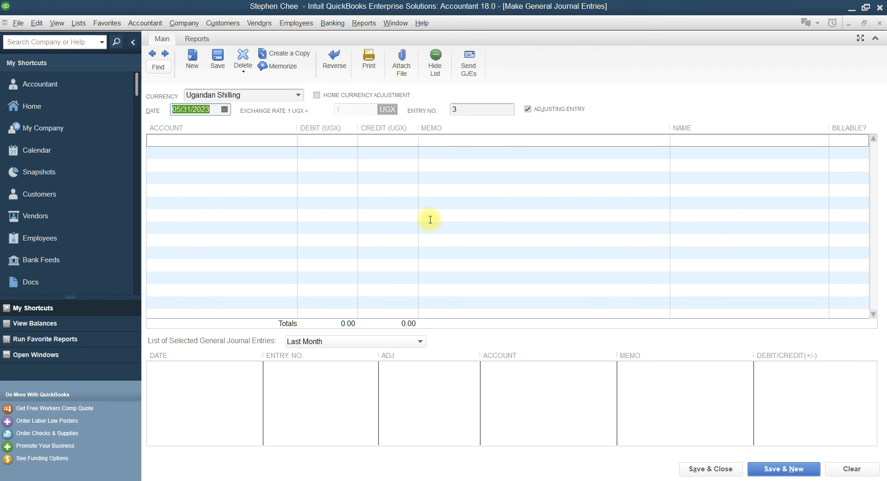
click(223, 141)
text(all)
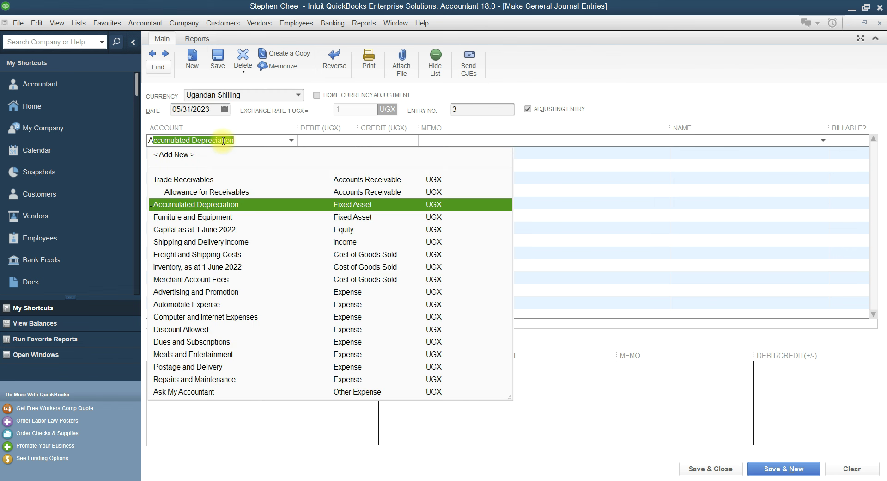
click(216, 193)
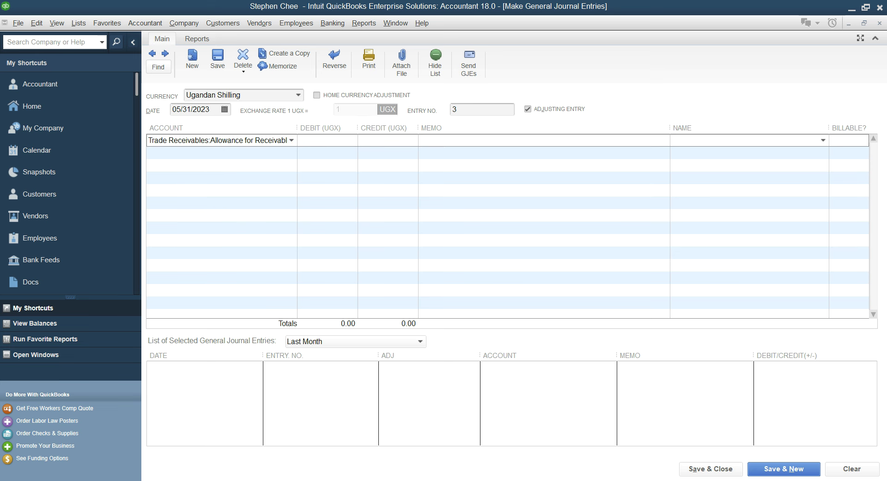
click(391, 476)
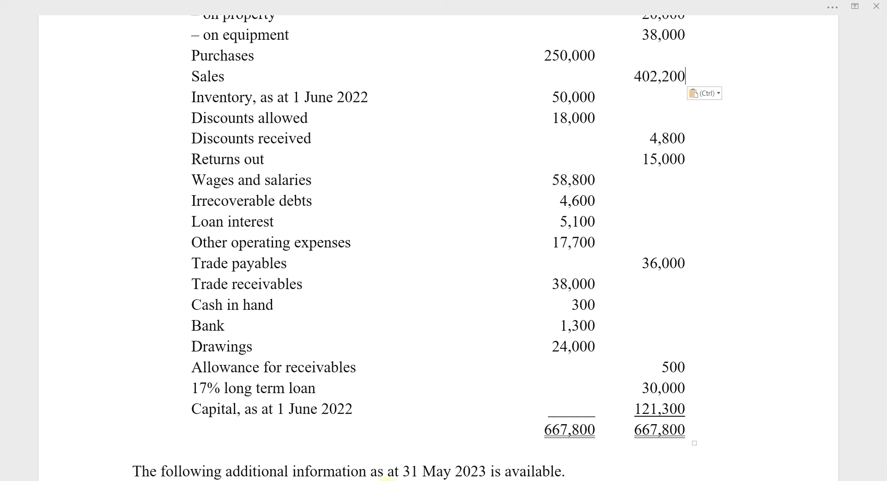
click(380, 478)
click(385, 144)
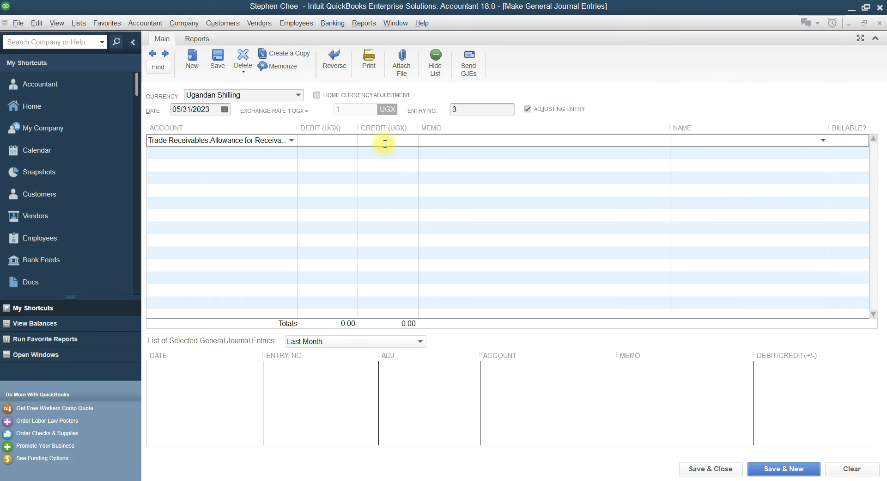
text(500,000.00)
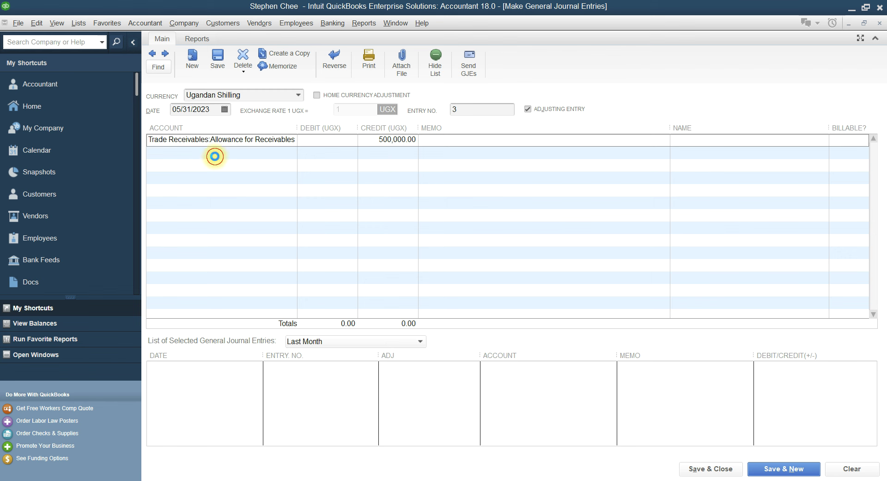
click(216, 157)
Debit Capital as at 1 June 2022 for the matching 500,000.00 and save
text(ca)
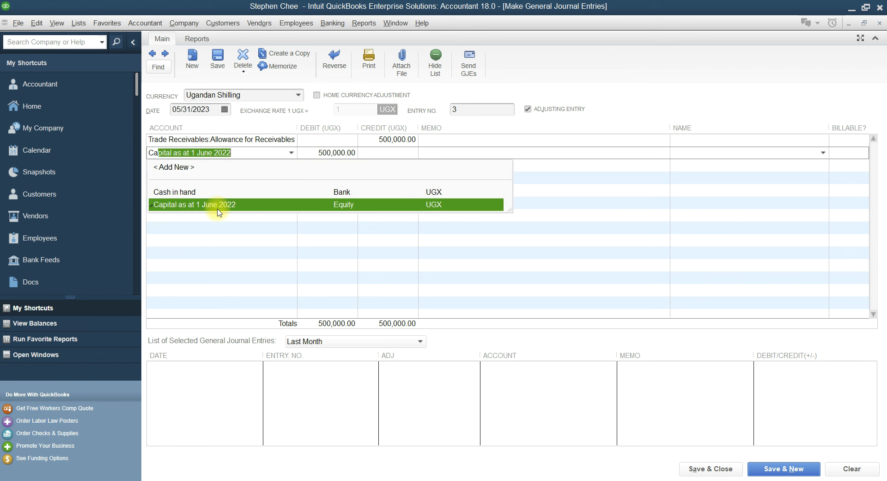
click(217, 207)
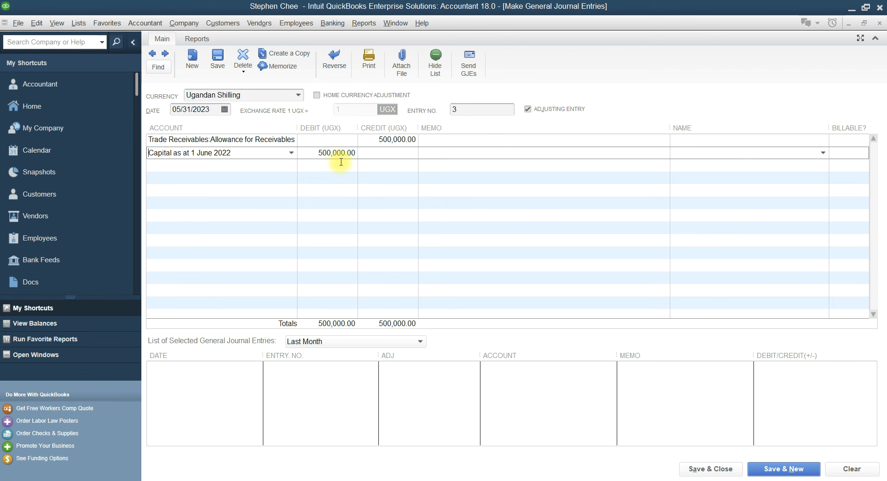
click(706, 469)
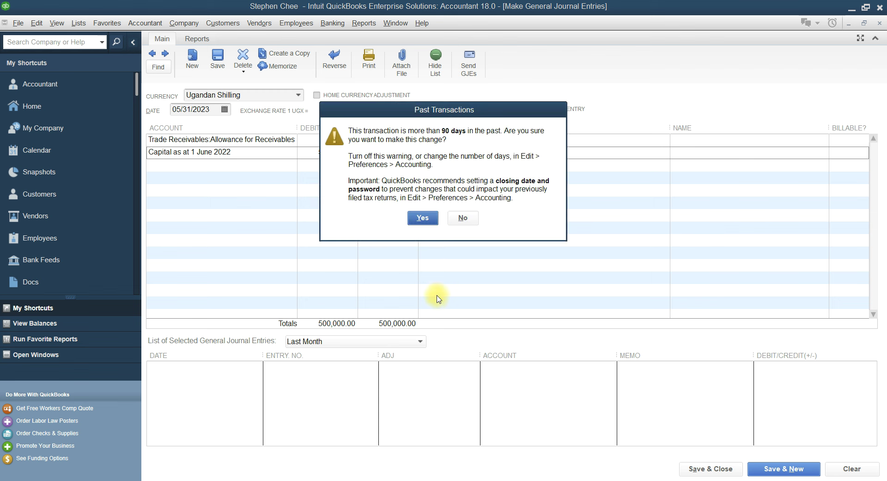
Assign the customer to the Allowance for Receivables line and save entry 3 despite its past date
click(422, 218)
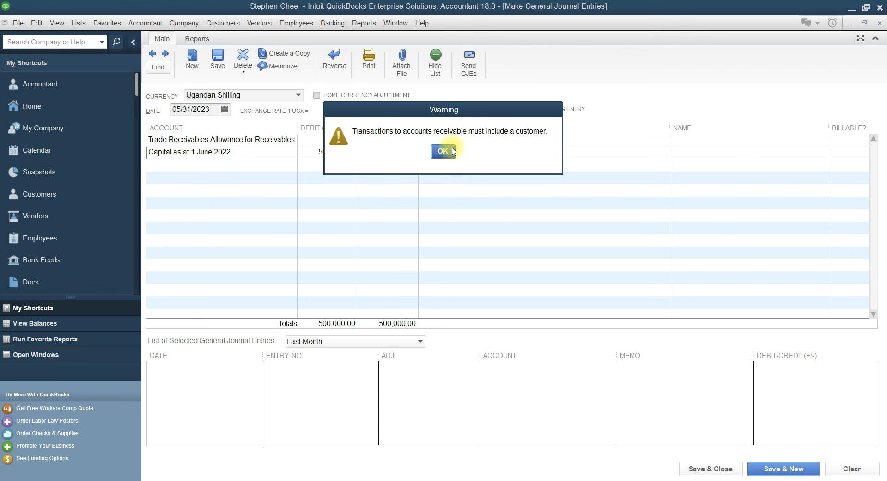
click(447, 151)
click(721, 143)
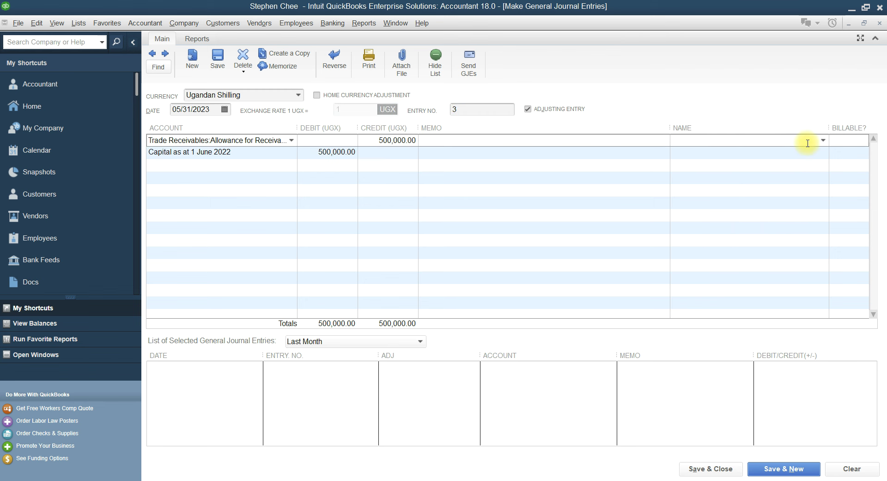
click(823, 140)
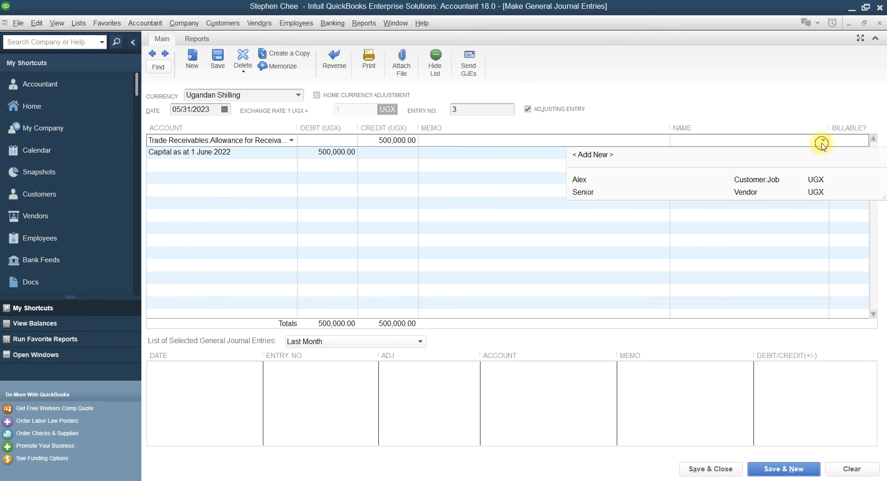
click(593, 182)
click(712, 469)
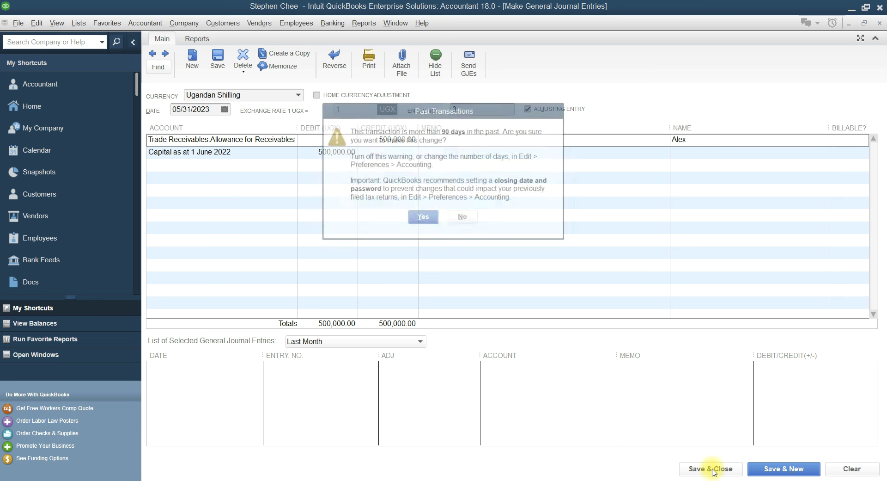
click(414, 216)
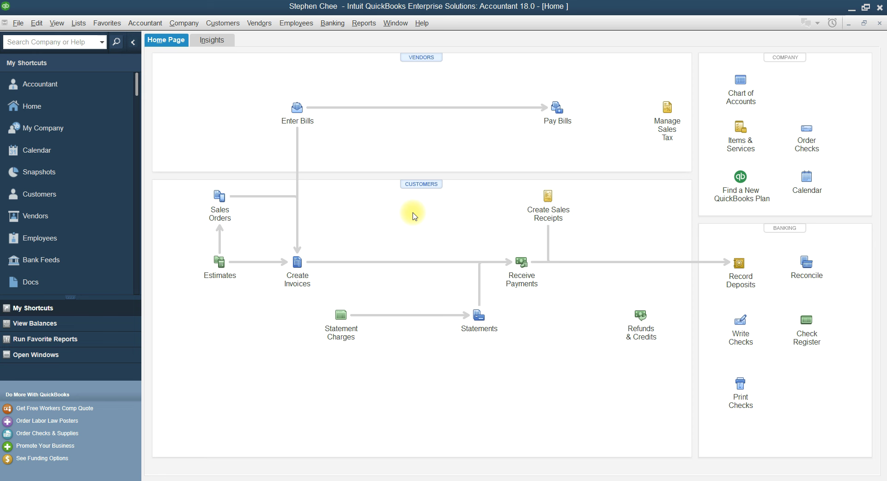
Compare Chart of Accounts balances, e.g. Trade Receivables 37,500,000.00, with the Word trial balance
click(741, 80)
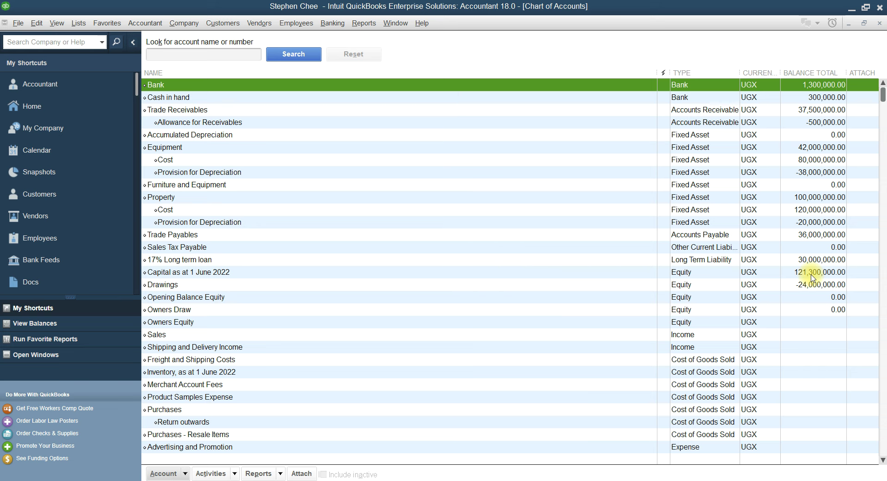
click(392, 480)
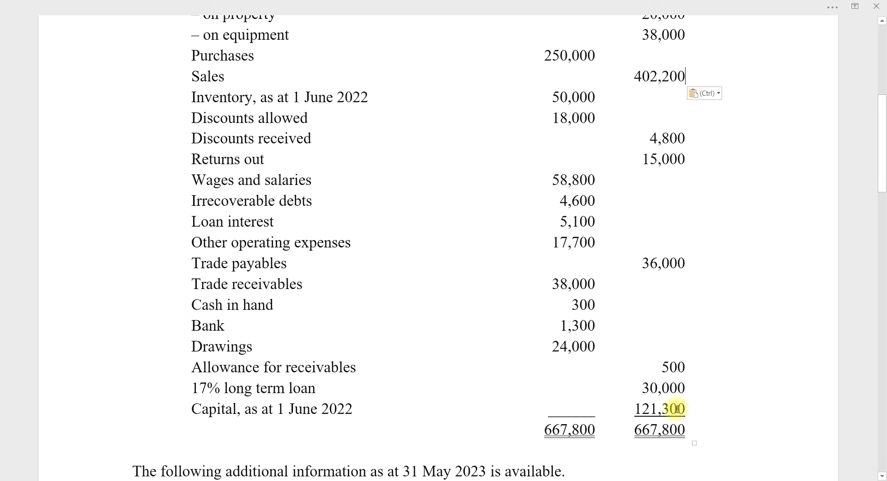
key(alt+Tab)
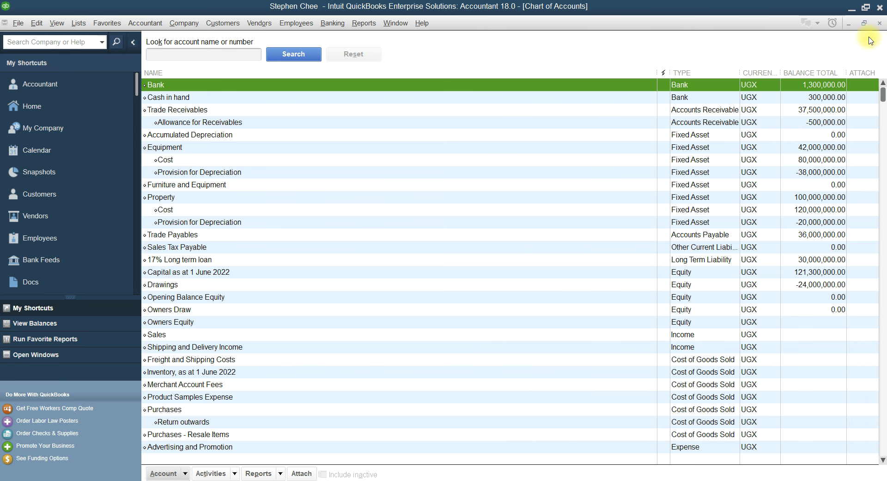
click(880, 22)
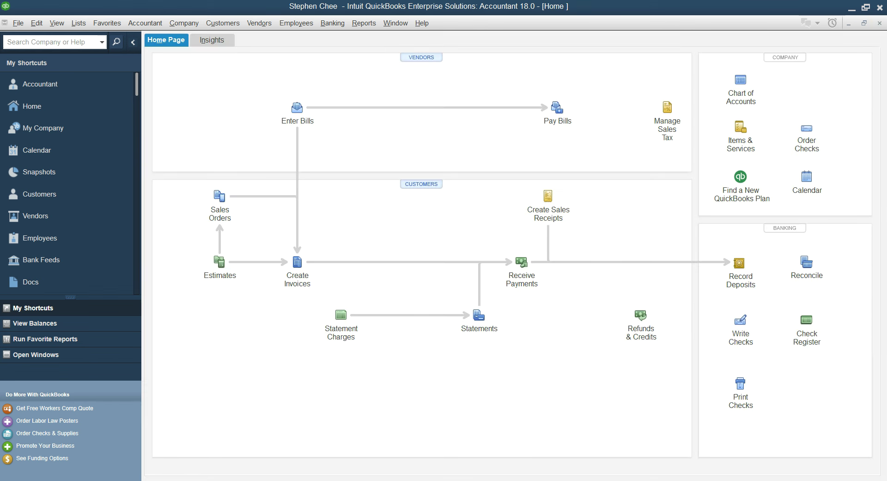
Read through the exercise document, then return to the QuickBooks Home Page
click(397, 476)
scroll(444, 381, down, 5)
scroll(445, 381, down, 3)
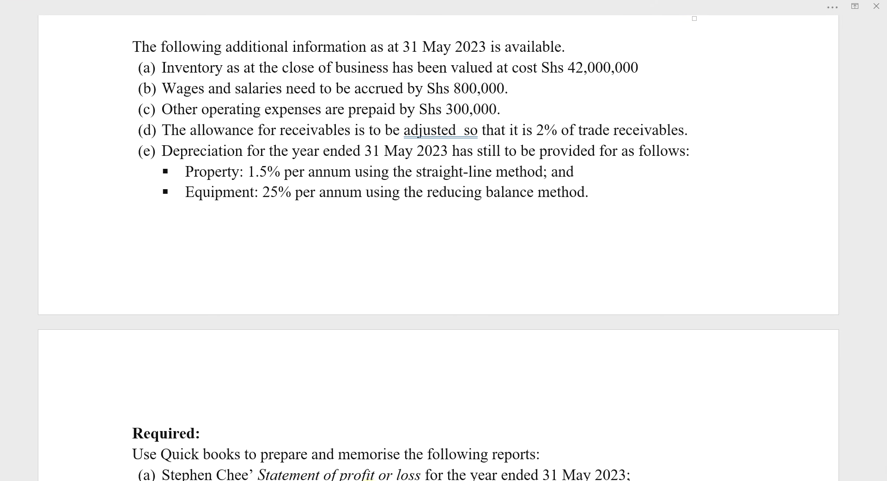
click(370, 480)
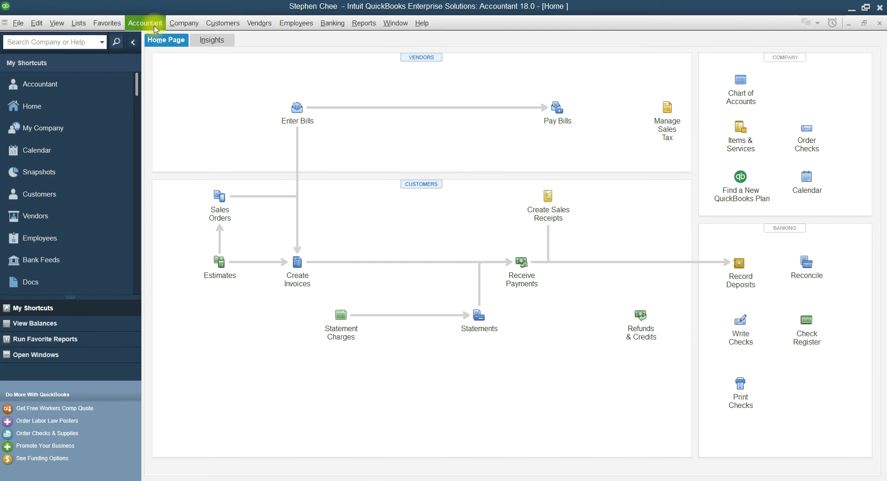
click(155, 29)
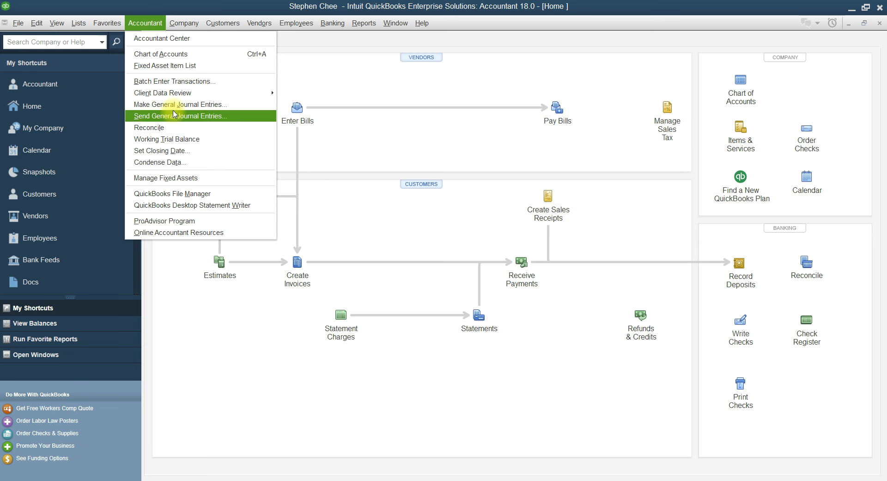
Start journal entry 4 dated 05/31/2023 and add a new account for its first line
click(175, 105)
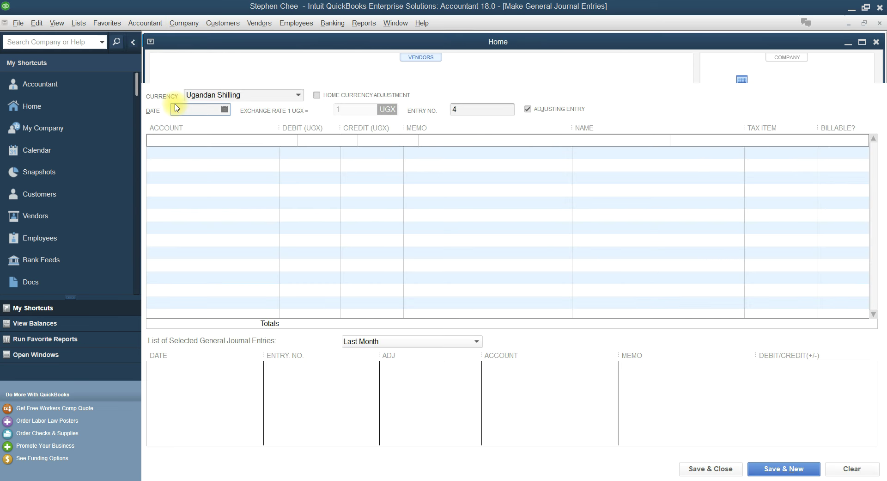
click(518, 225)
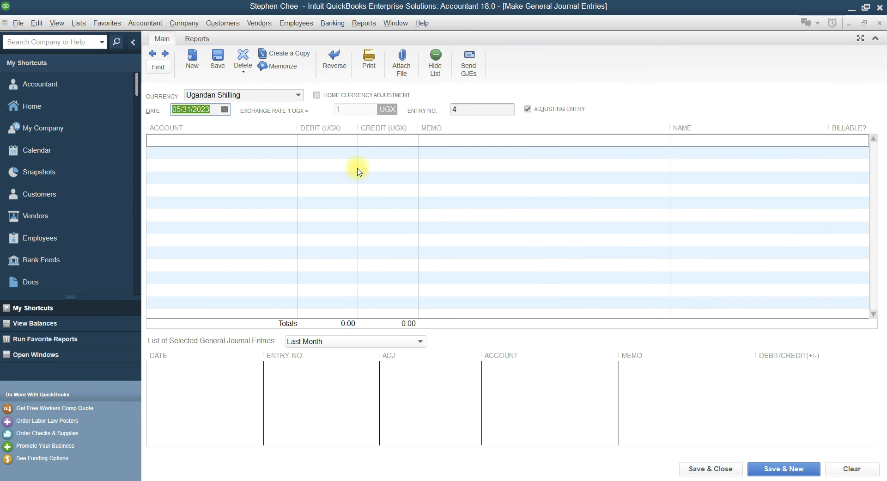
click(188, 143)
text(In)
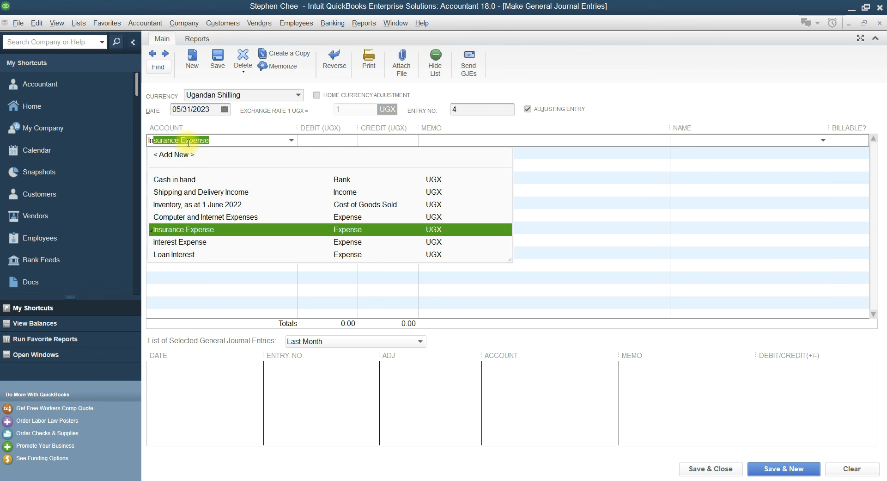
text(ventory, as at 1 June 2022)
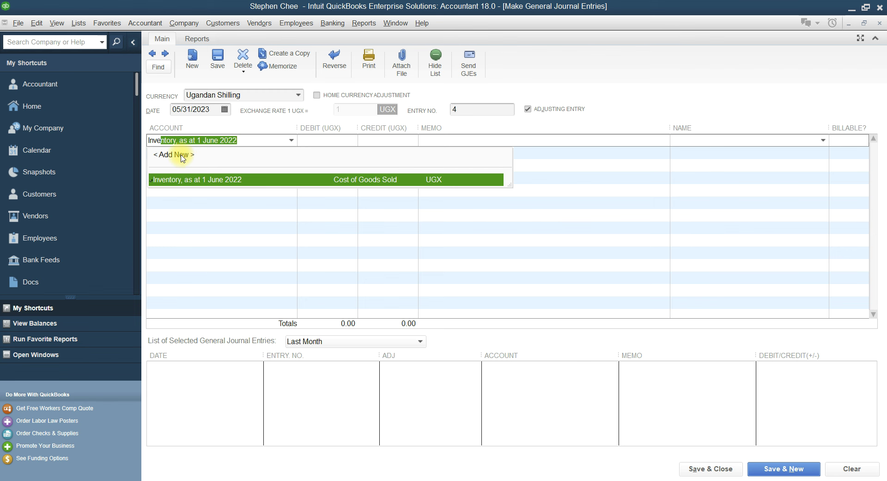
click(182, 156)
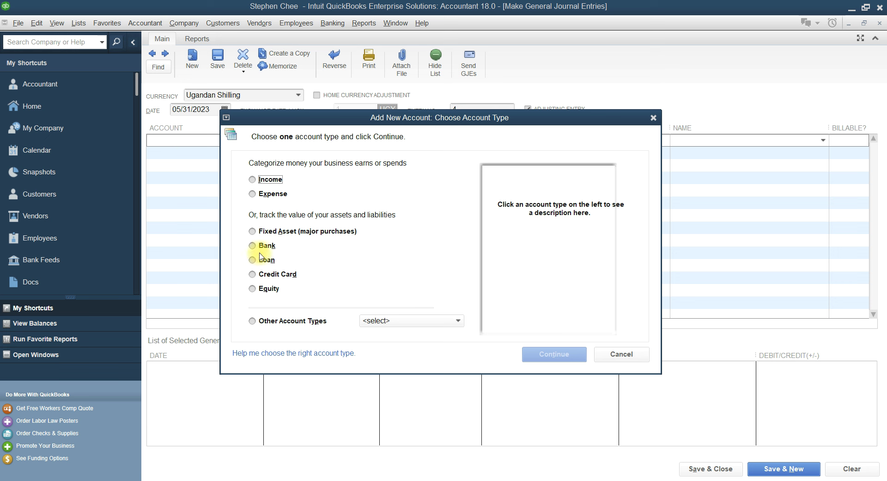
Create an Other Current Asset account named Inventory
click(255, 320)
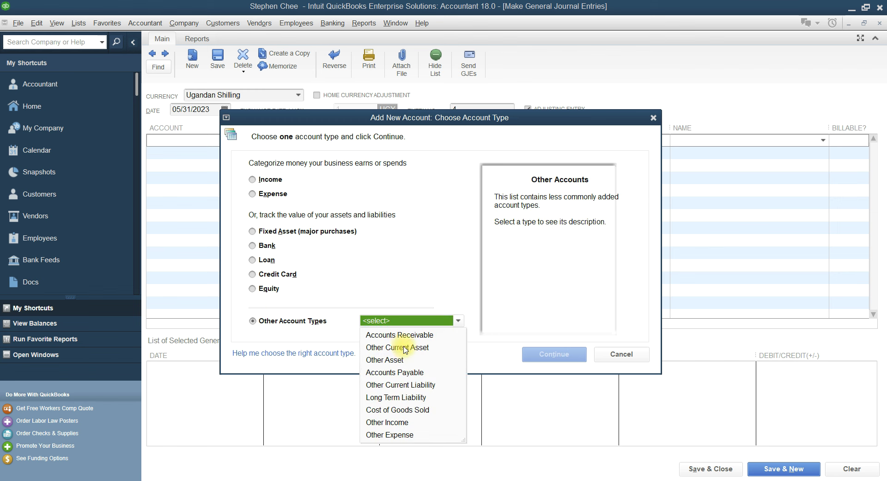
click(405, 348)
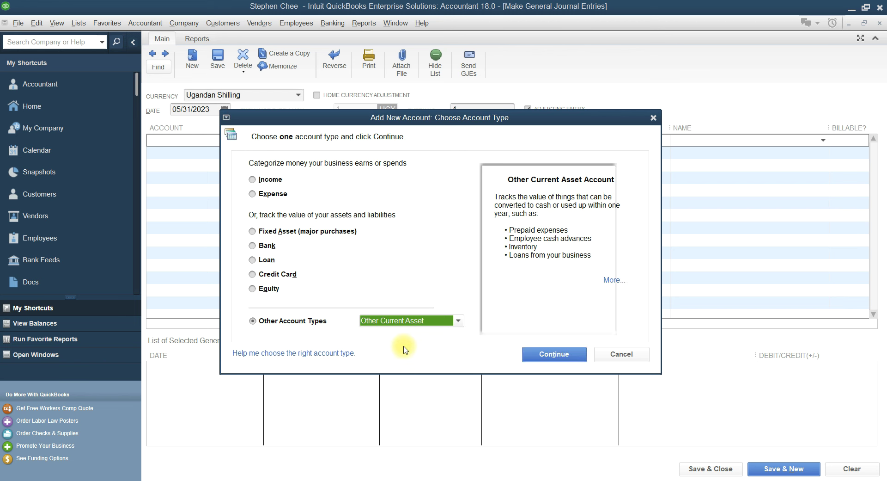
click(555, 355)
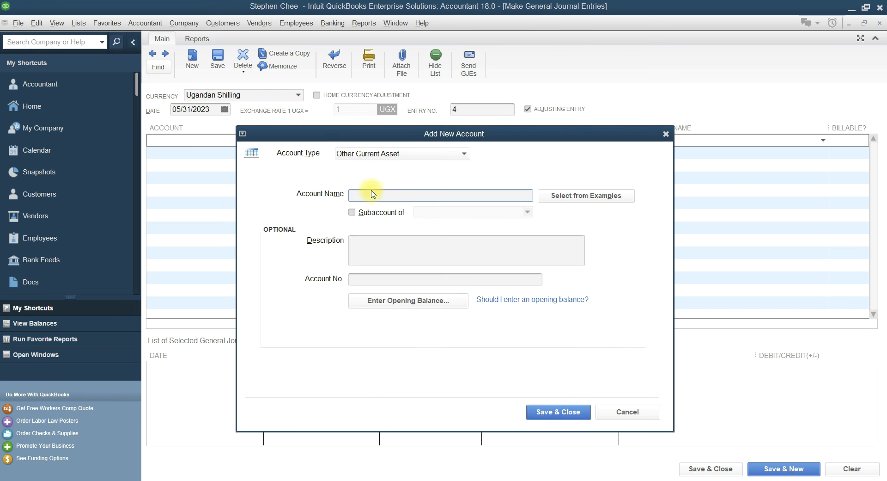
text(Inventory)
click(545, 412)
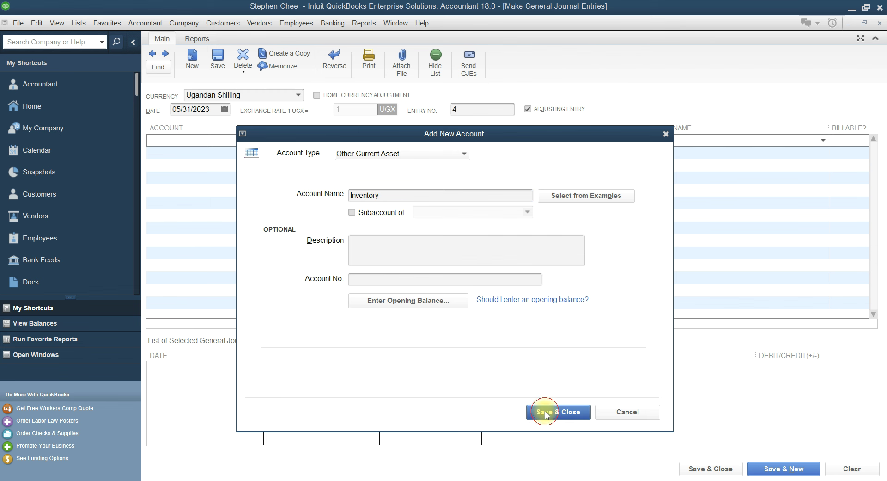
Debit Inventory 42,000,000.00, the closing inventory value from the exercise
click(334, 142)
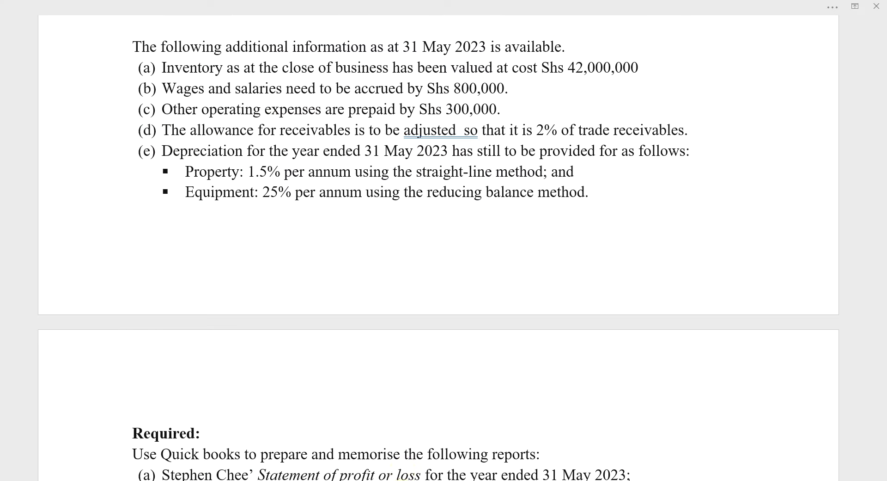
click(389, 478)
click(366, 479)
text(42)
text(000,000)
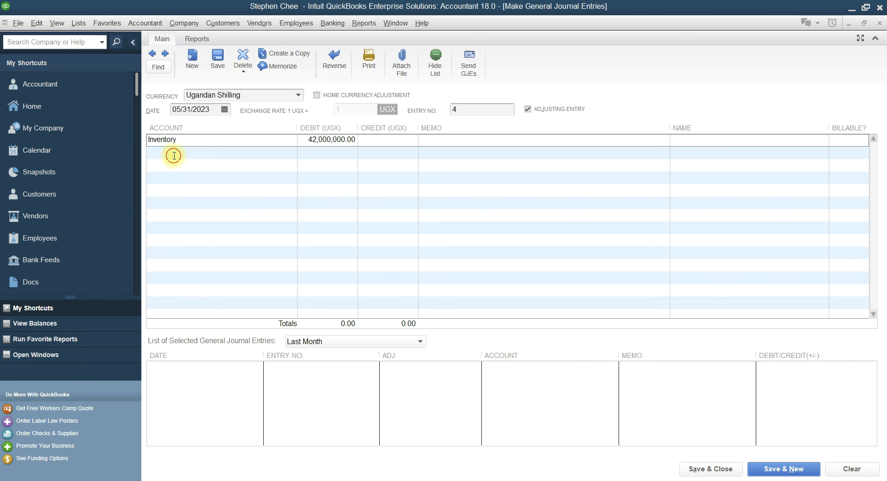
Credit line two to a new Cost of Goods Sold account named 'Closing Inventory, as at 31 May'
click(173, 155)
text(C)
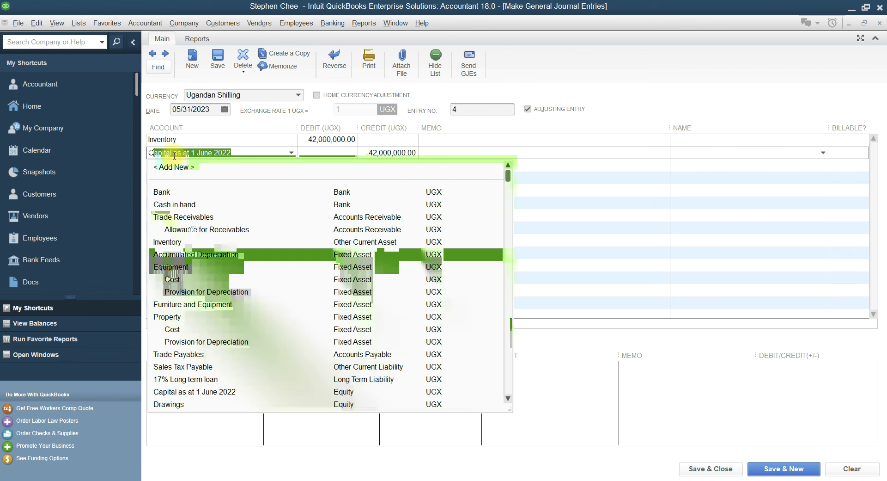
text(l)
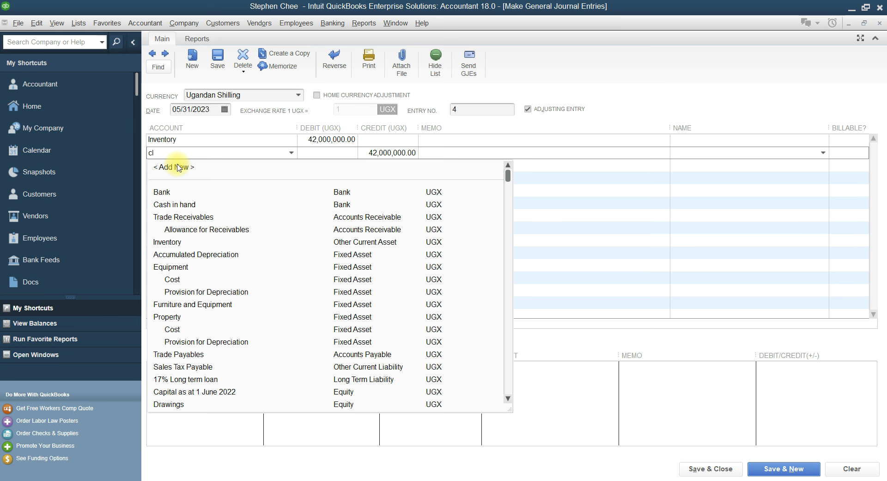
click(176, 168)
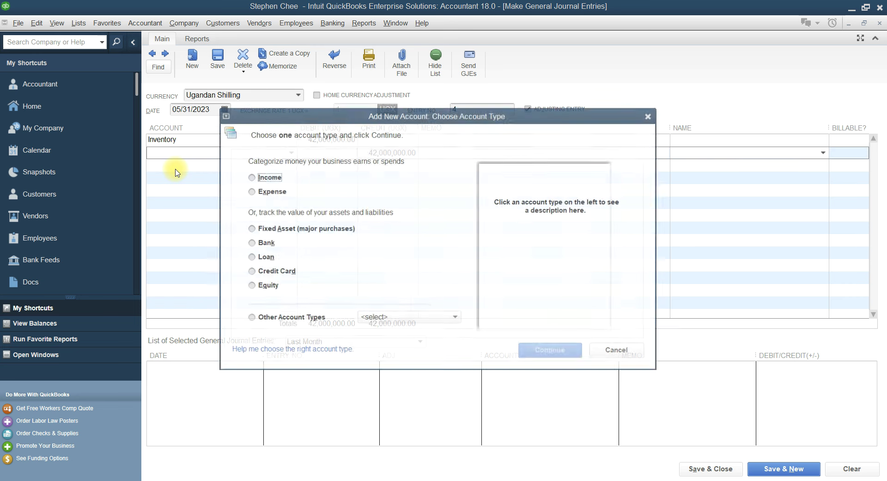
click(250, 319)
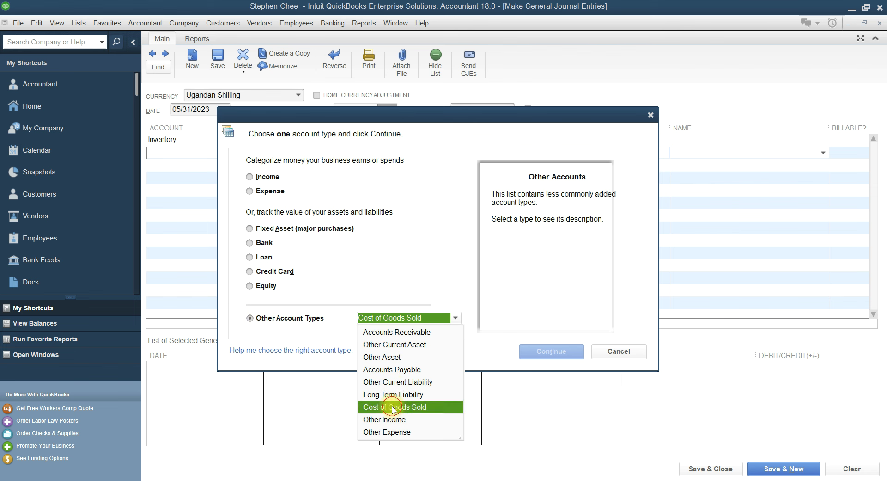
click(394, 407)
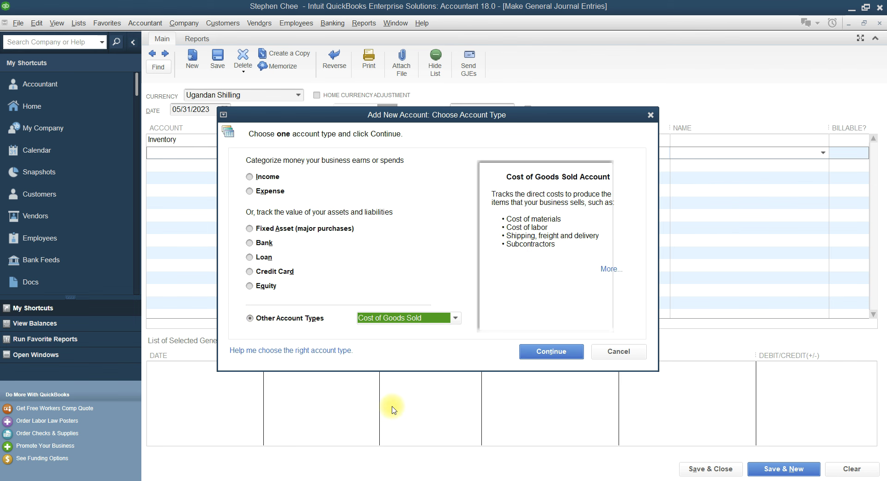
click(573, 359)
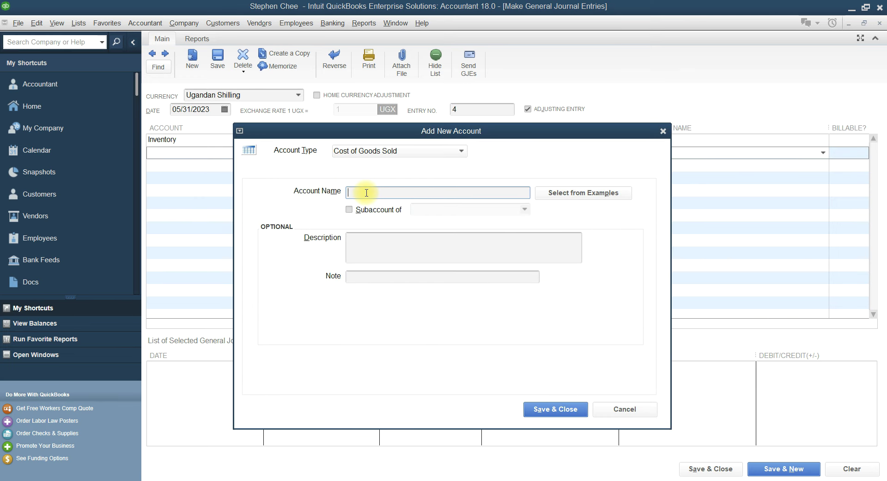
text(Closing Inventory, as at)
text(31 May)
click(554, 410)
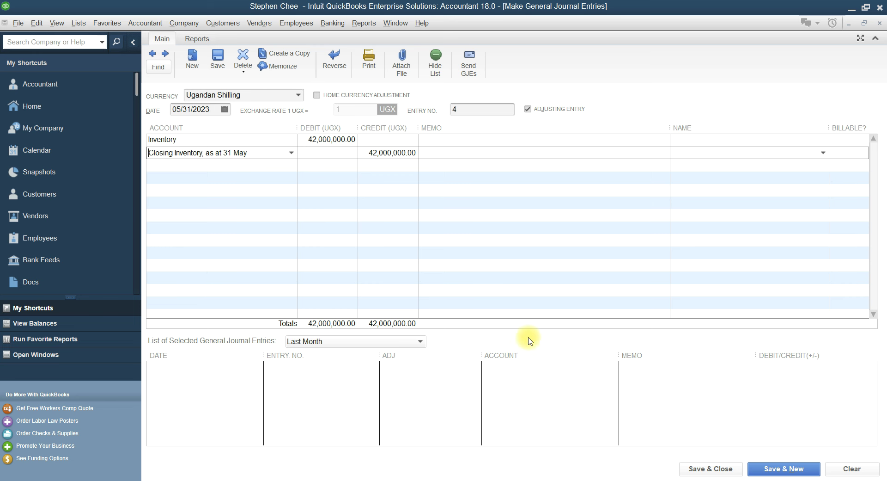
click(400, 480)
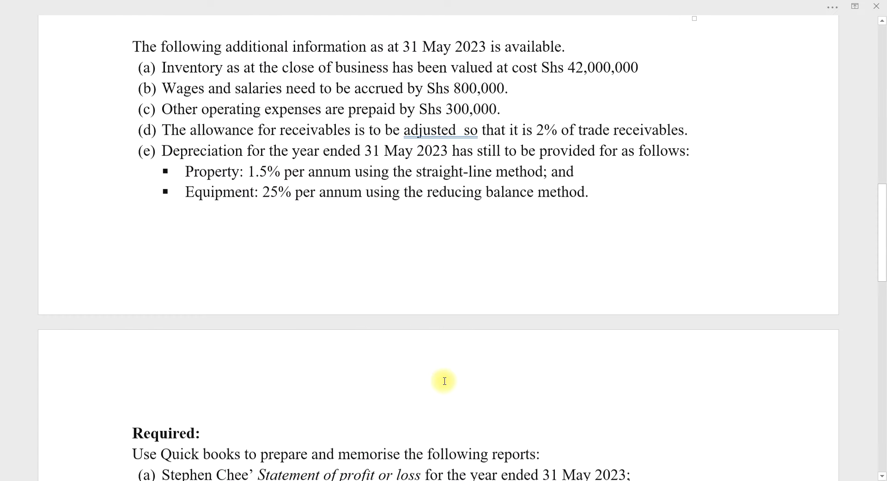
scroll(444, 379, down, 5)
scroll(444, 380, up, 8)
scroll(444, 381, up, 1)
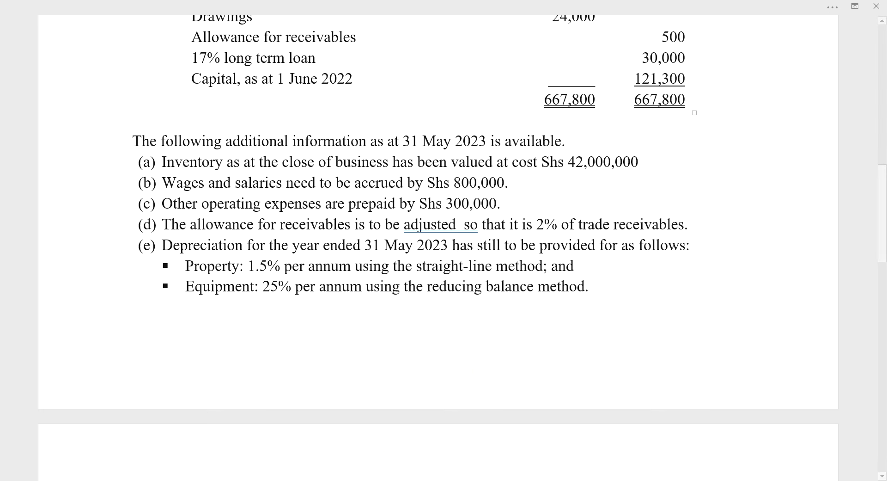
key(alt+Tab)
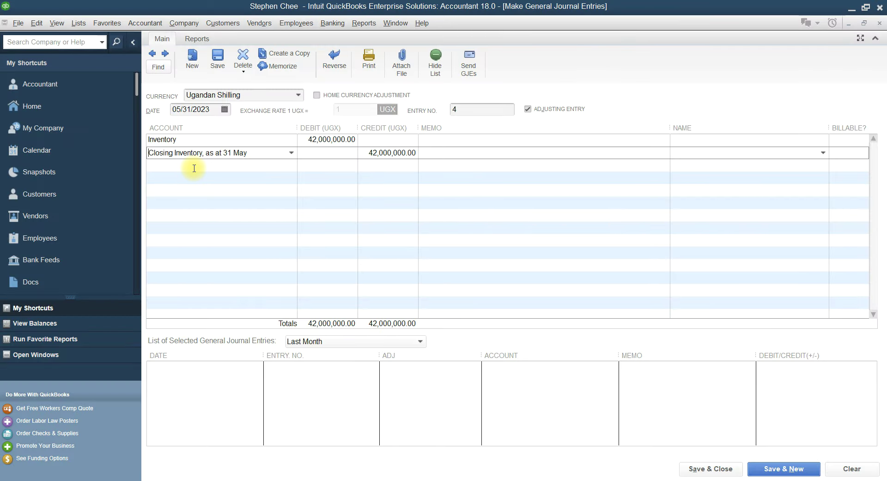
click(193, 165)
Debit Wages & Salaries 800,000 on line three of the journal entry
text(Sales)
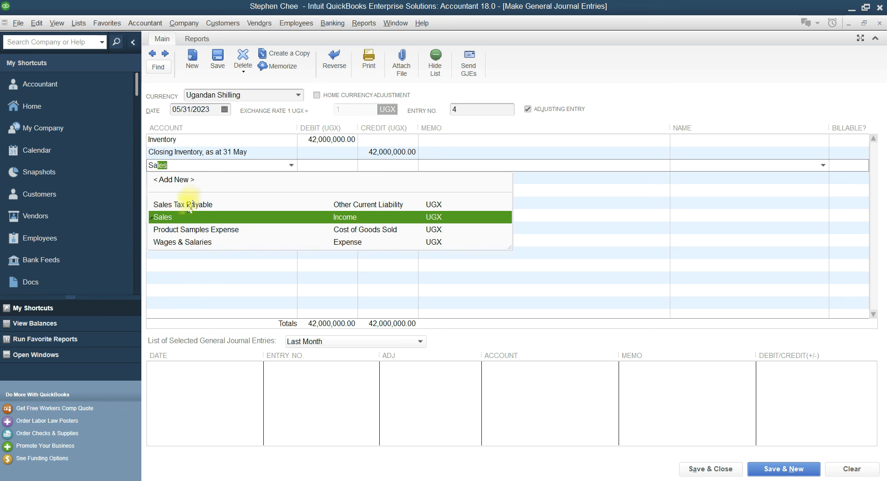
click(185, 242)
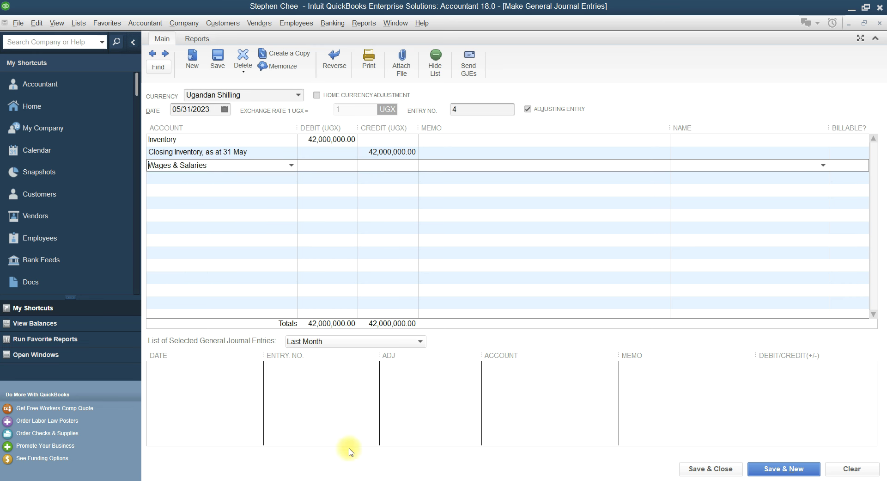
key(alt+Tab)
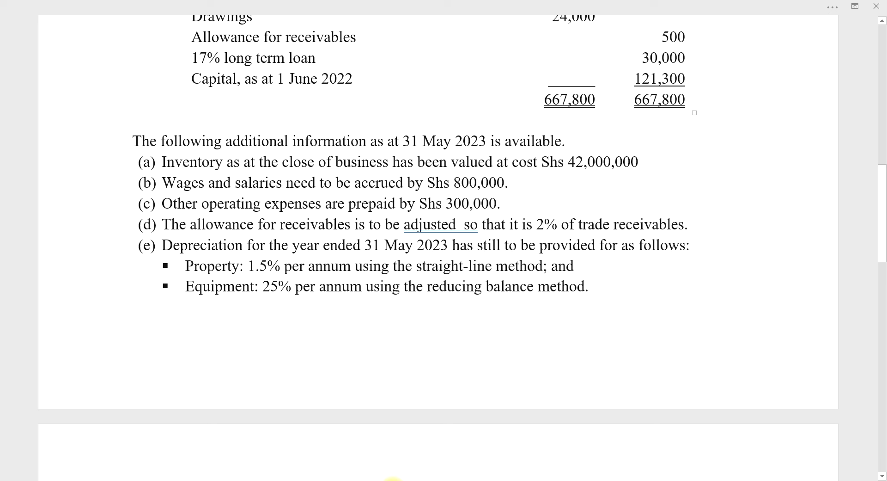
key(alt+Tab)
click(320, 167)
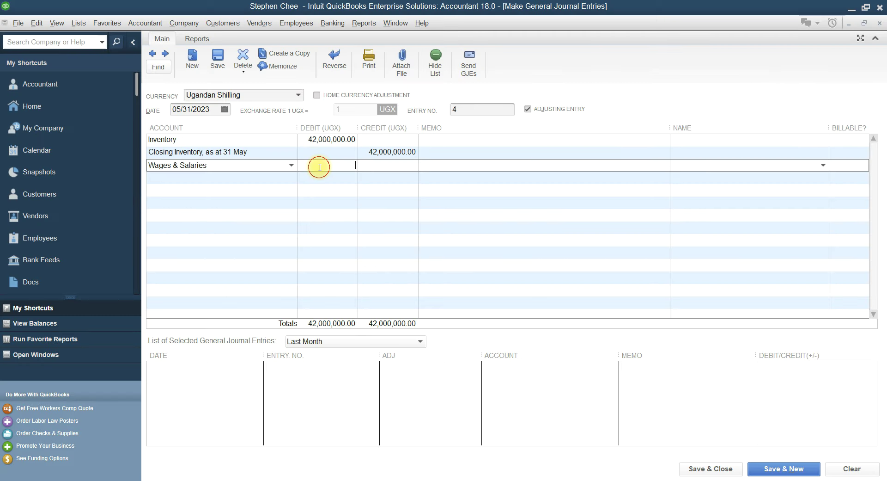
text(800,000)
click(215, 179)
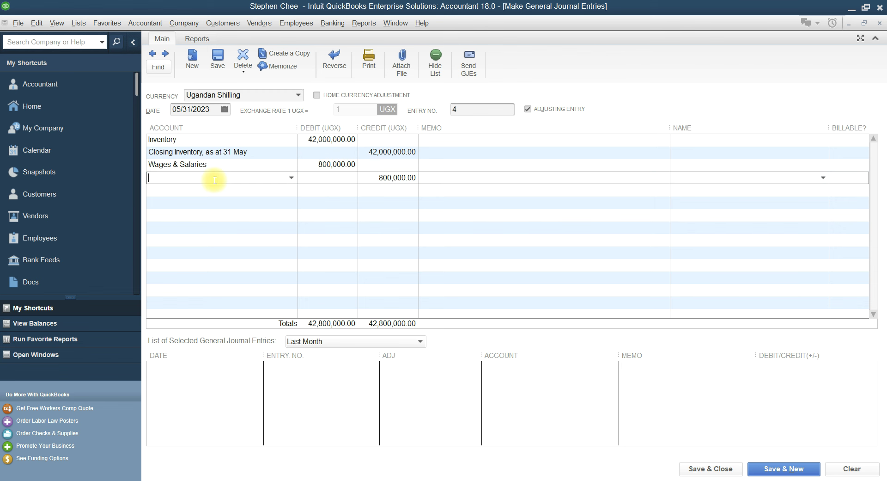
Credit a new Other Current Liability account named 'Accrued Wages Payable' on the next line
text(Accumulated Depreciation)
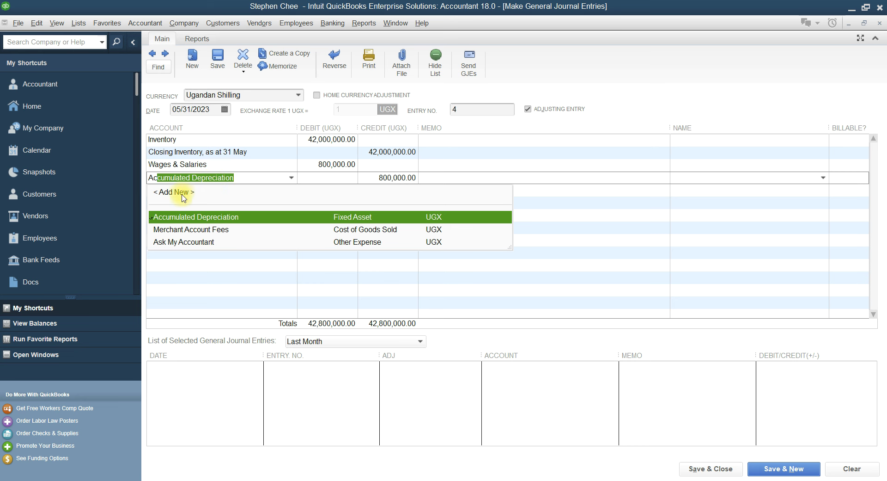
click(182, 192)
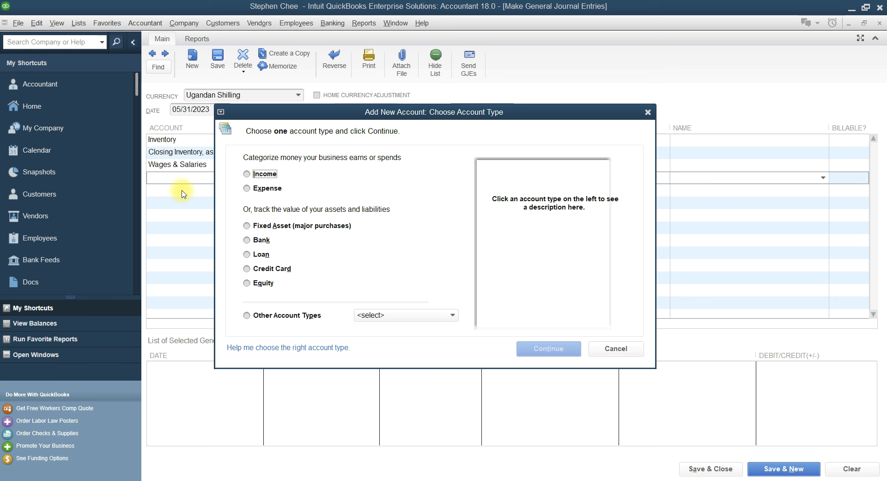
click(246, 316)
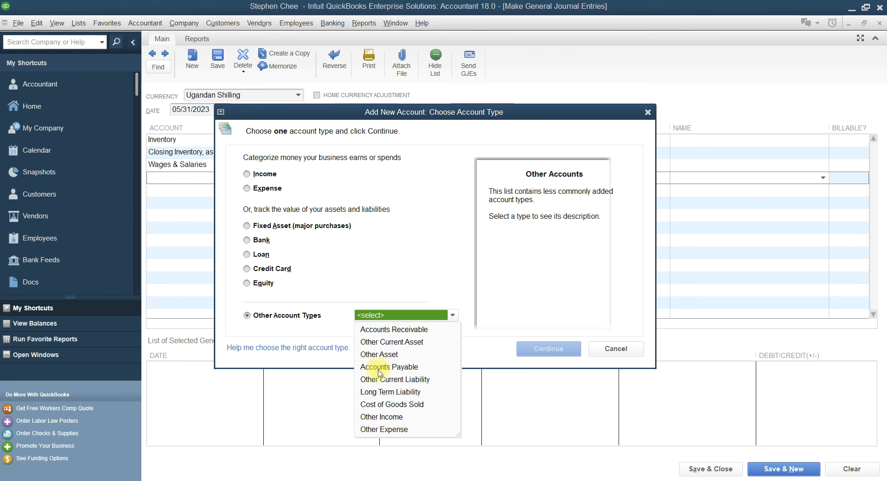
click(378, 380)
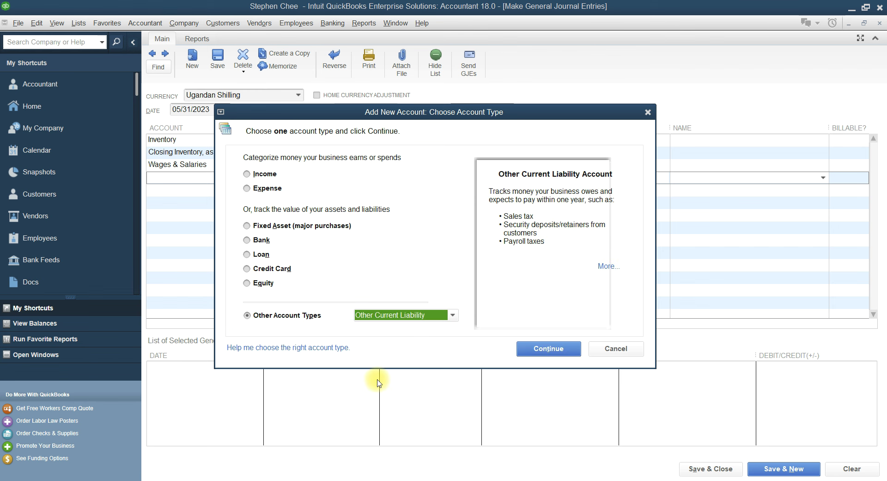
click(560, 354)
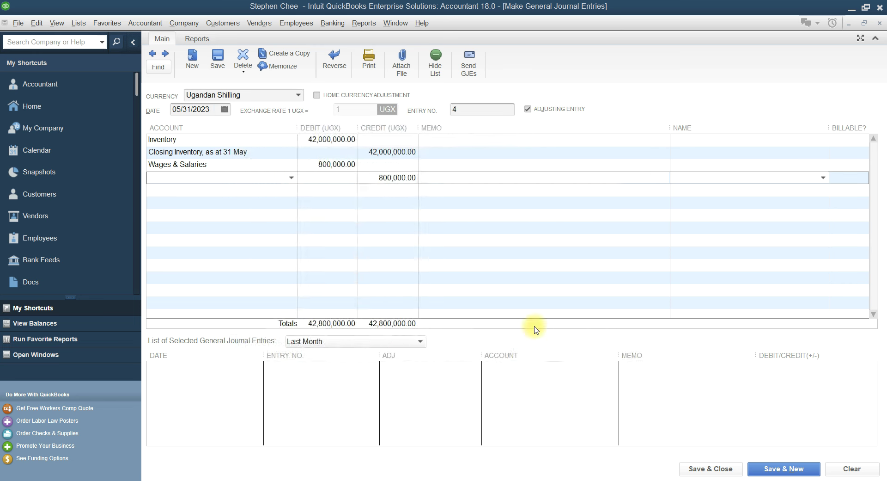
click(358, 190)
text(Accre)
key(BackSpace)
text(ued )
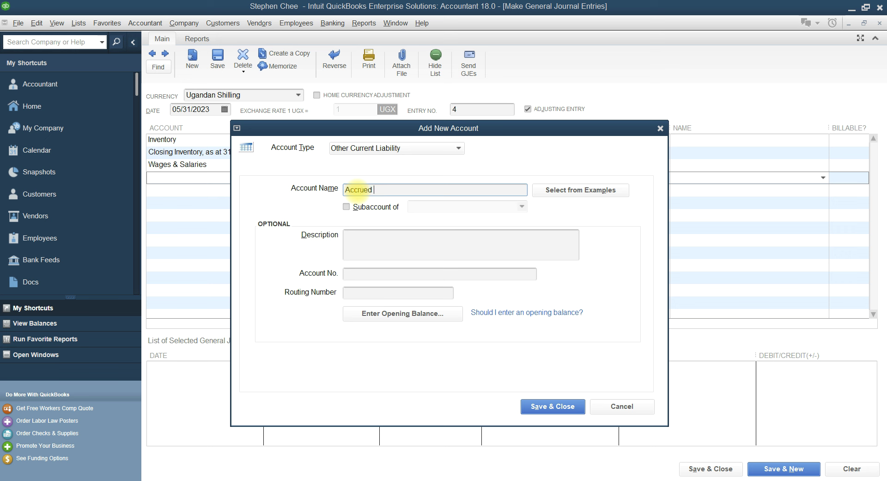
text(Wages Payable)
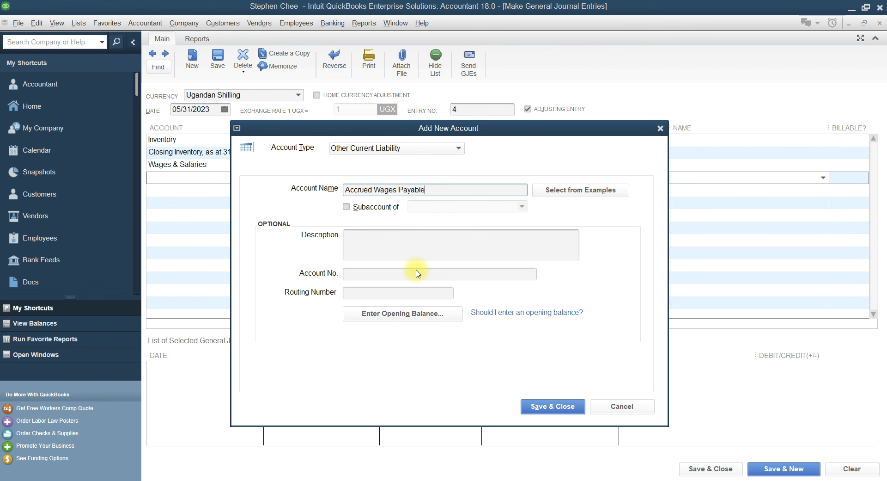
click(570, 409)
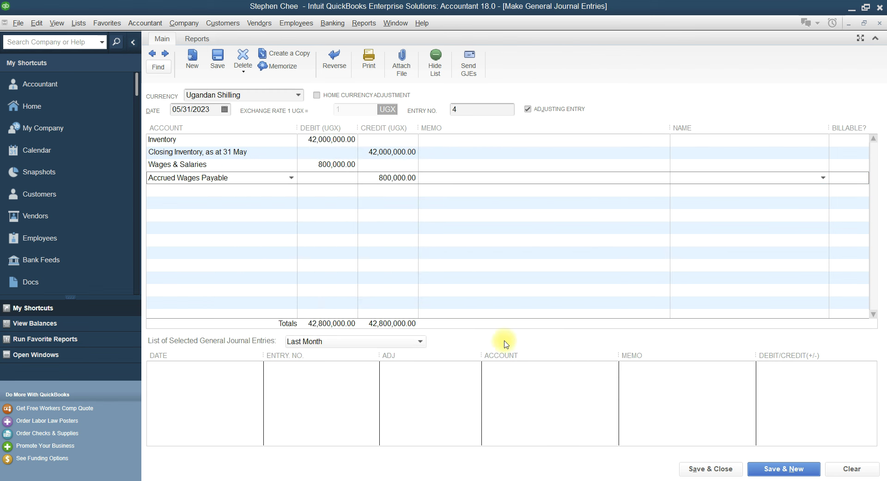
Add a new Other Current Asset account named 'Prepaid Expenses' on the next journal row
click(398, 480)
click(226, 194)
text(P)
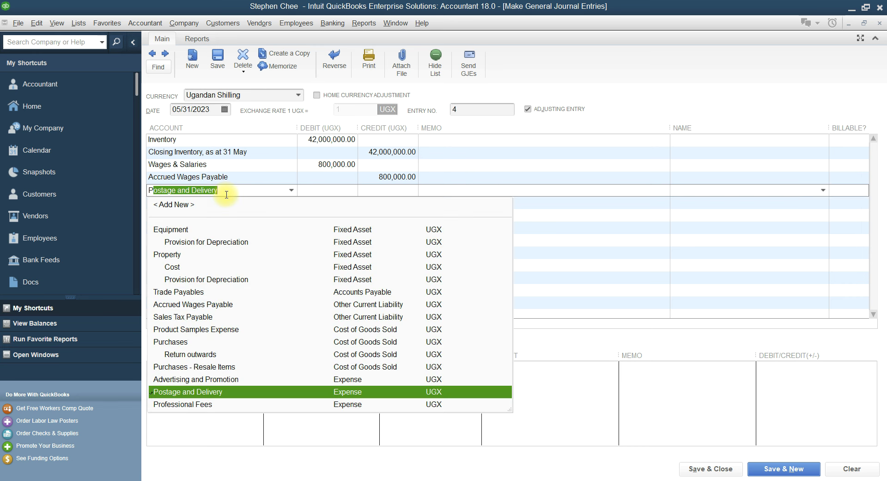
key(BackSpace)
click(192, 204)
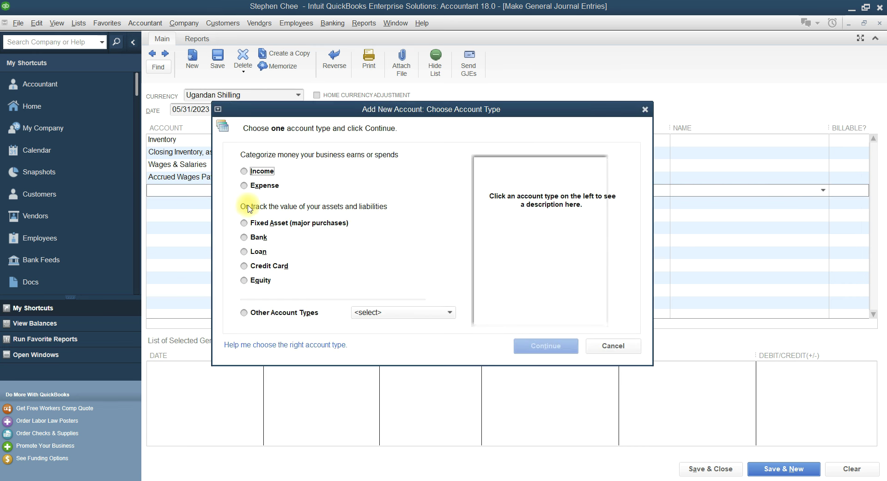
click(244, 312)
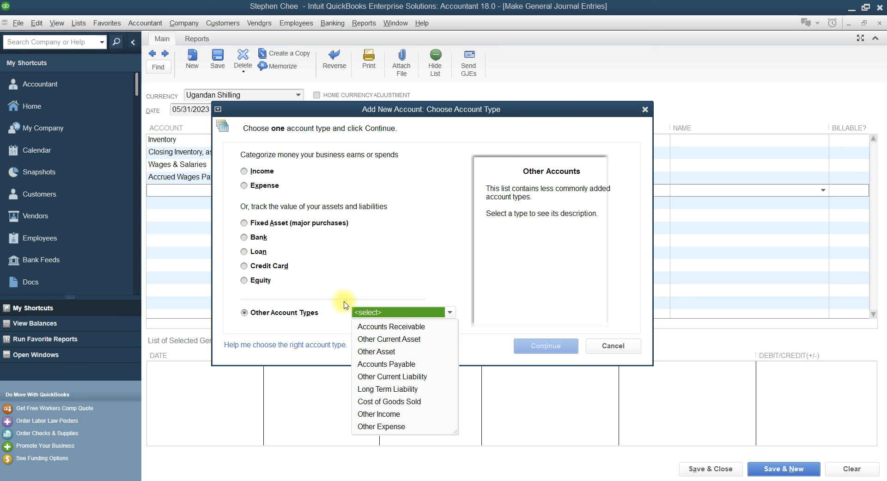
click(400, 339)
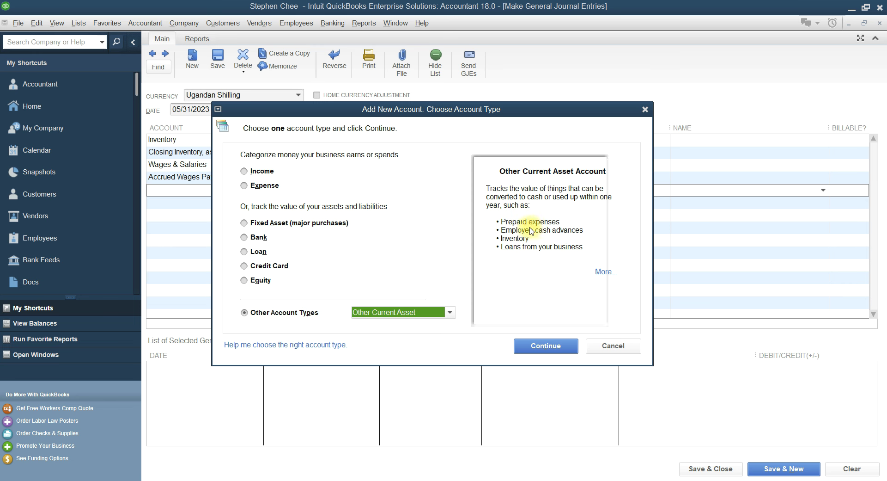
click(538, 346)
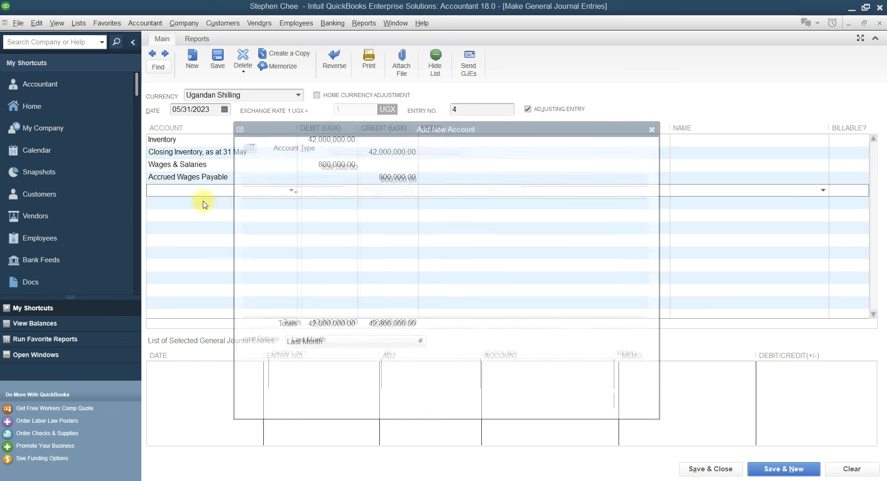
text(Prepaid E)
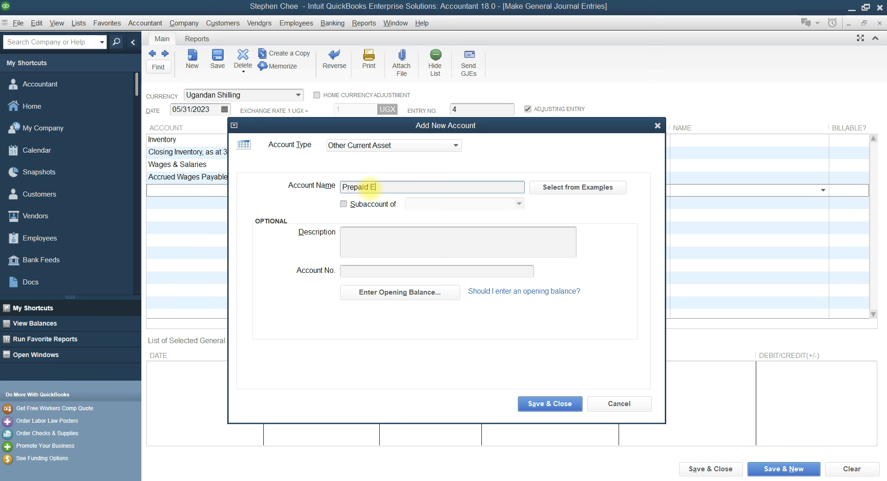
text(xpenses)
click(543, 405)
Debit Prepaid Expenses 300,000 and credit Other Operating Expenses to balance, then review the Word notes
click(341, 190)
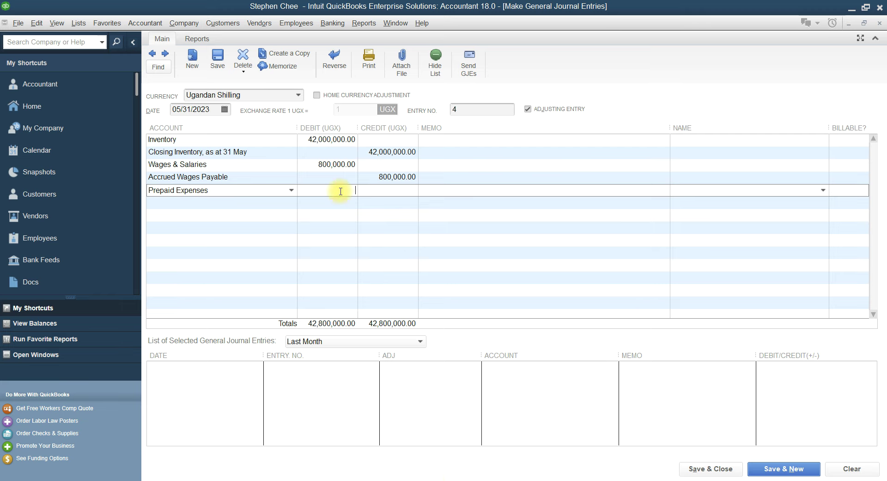
key(alt+Tab)
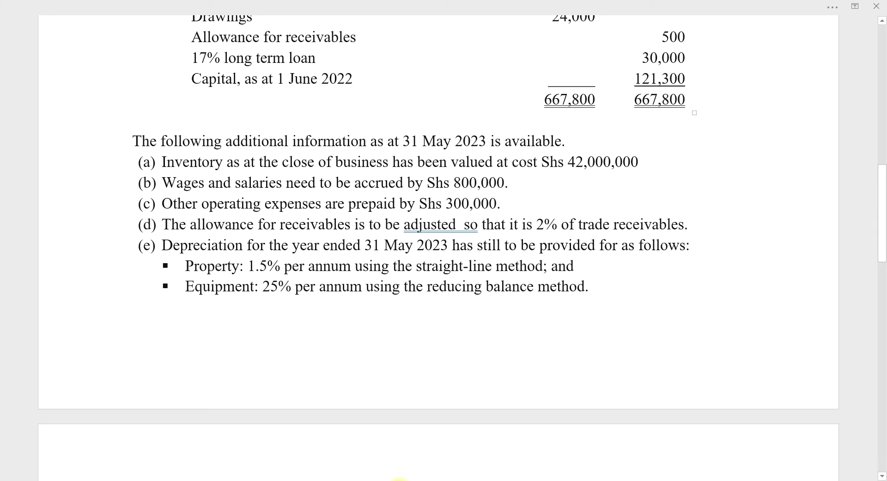
key(alt+Tab)
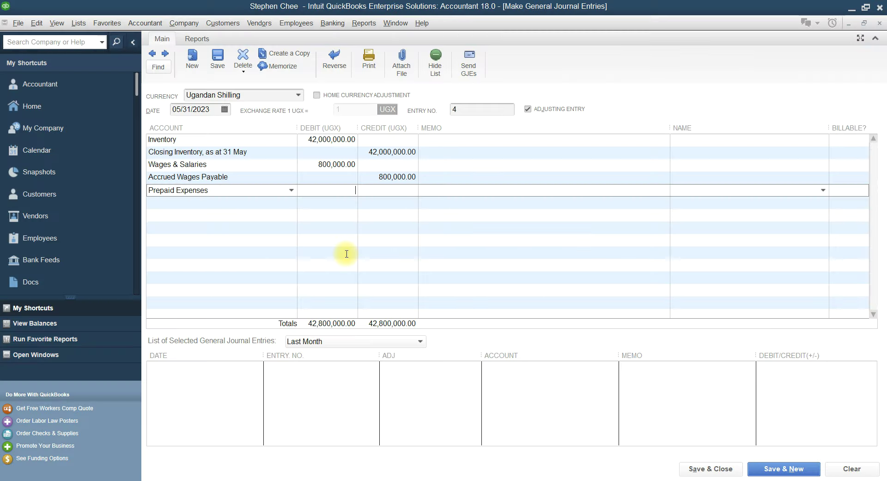
text(300,000)
click(217, 203)
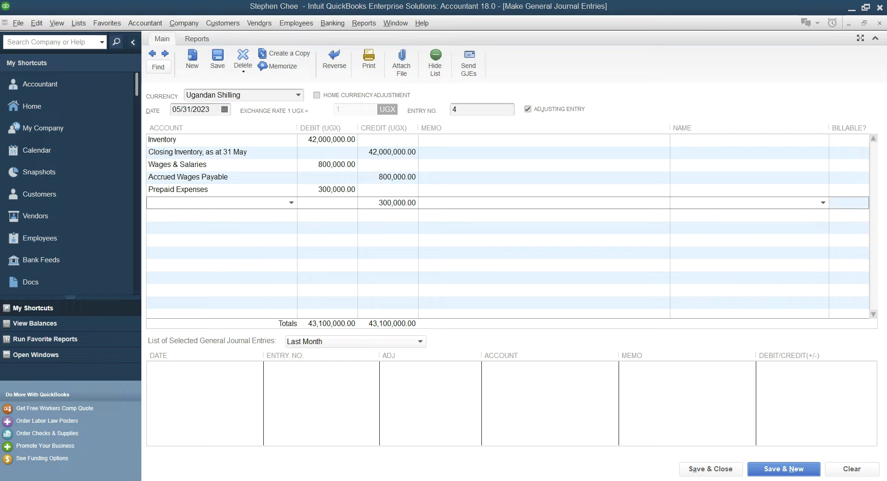
key(alt+Tab)
key(alt+Tab)
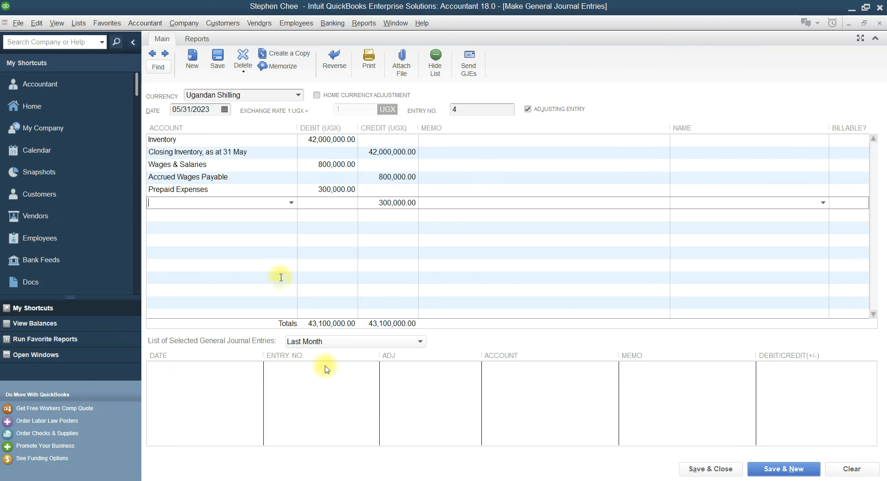
text(Other Operating Expenses)
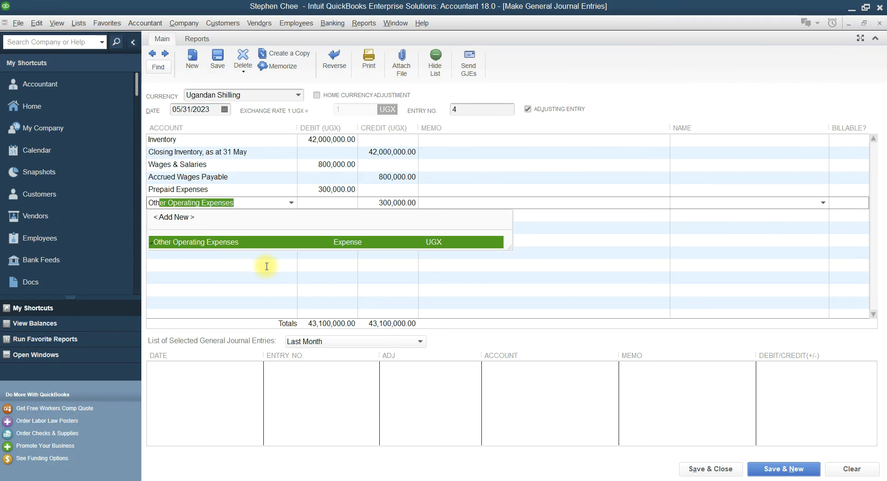
click(221, 243)
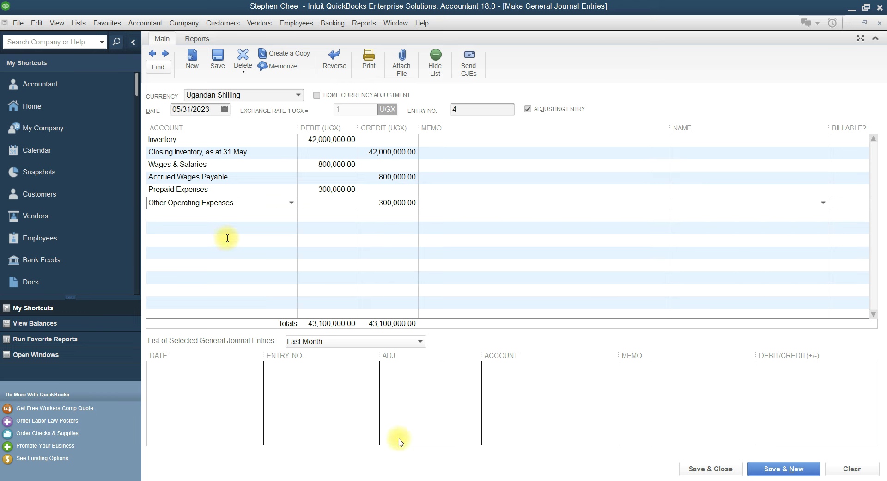
key(alt+Tab)
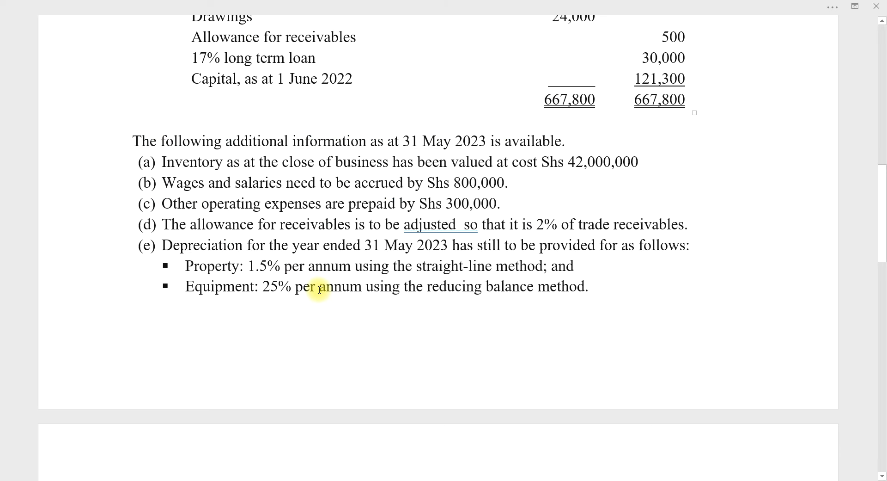
scroll(320, 289, down, 1)
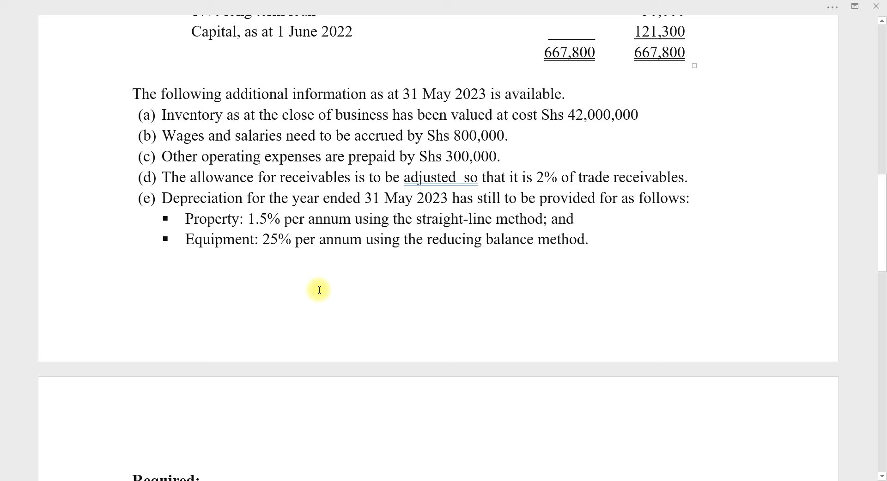
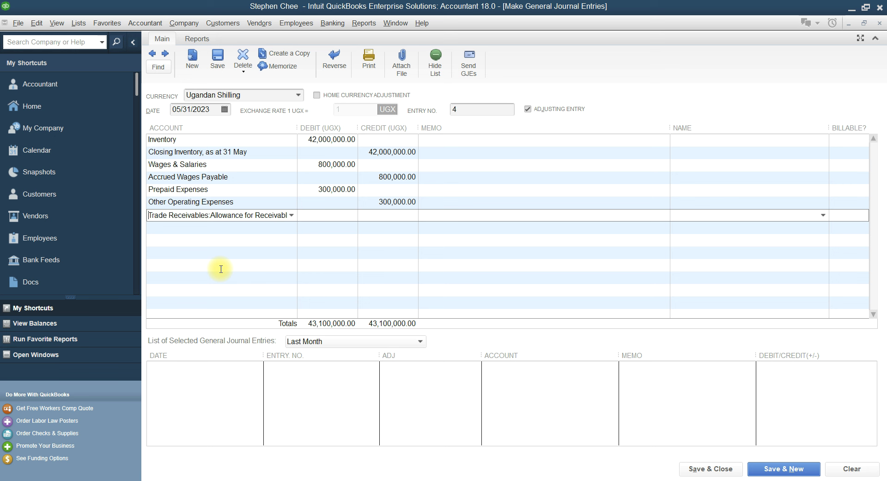
Credit 260,000 to Allowance for Receivables and assign the customer's name to the line
click(398, 216)
text(260,000)
click(716, 213)
click(823, 215)
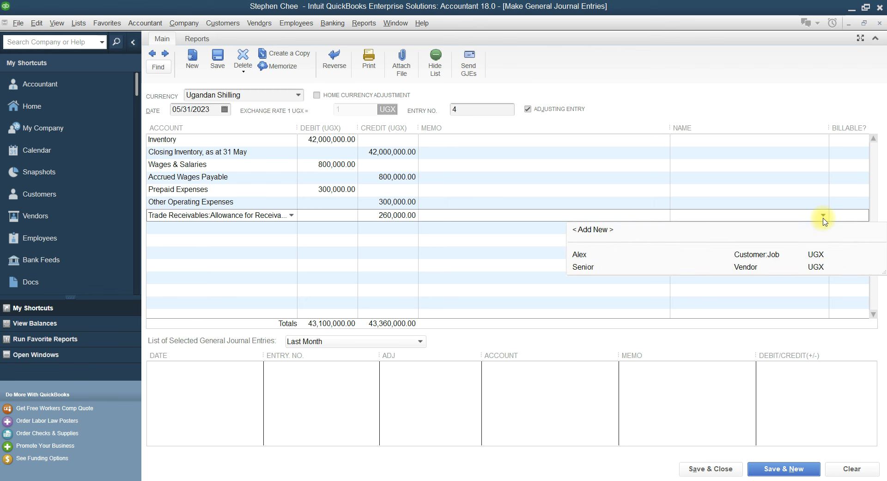
click(591, 254)
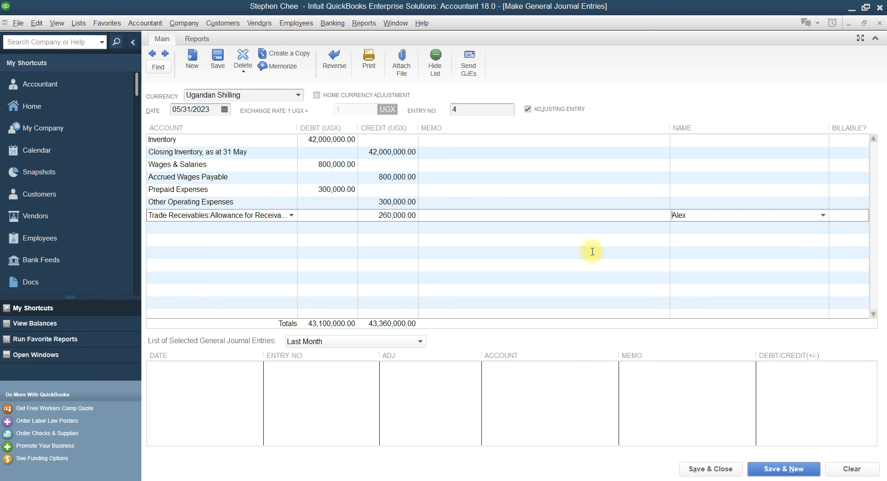
Start the balancing debit line with Irrecoverable debts as its account
click(202, 228)
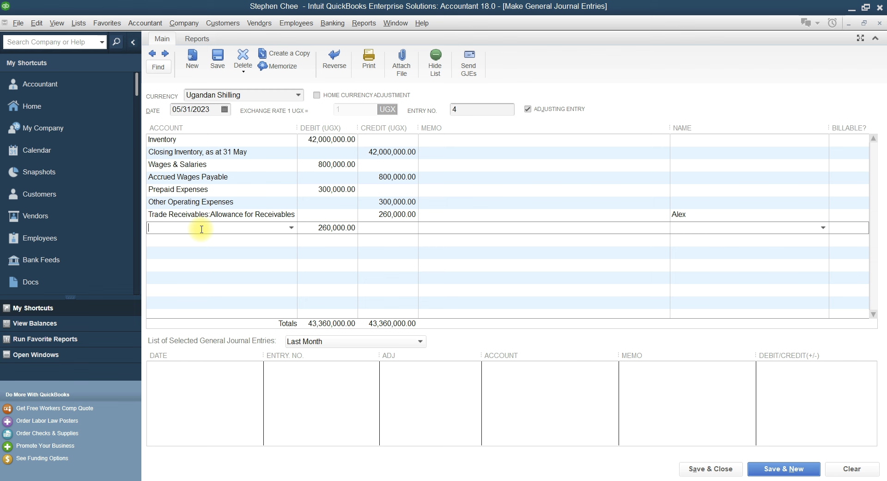
text(B)
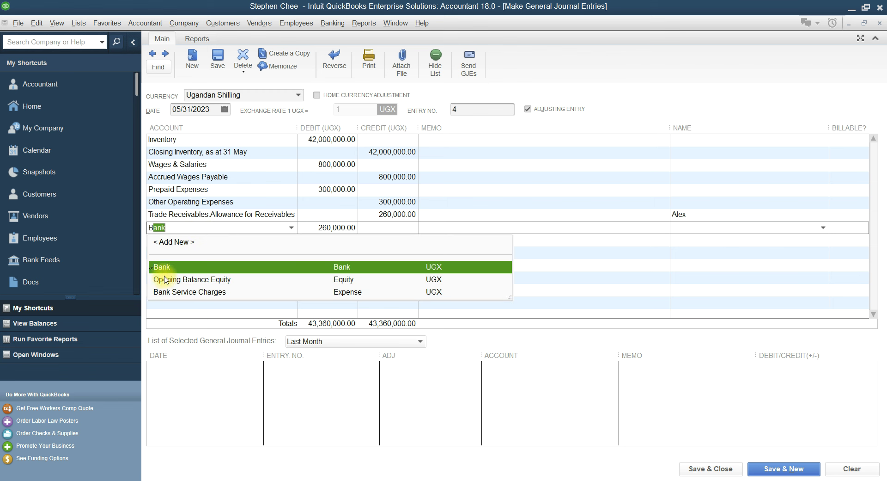
key(BackSpace)
key(BackSpace)
text(Insurance Expense)
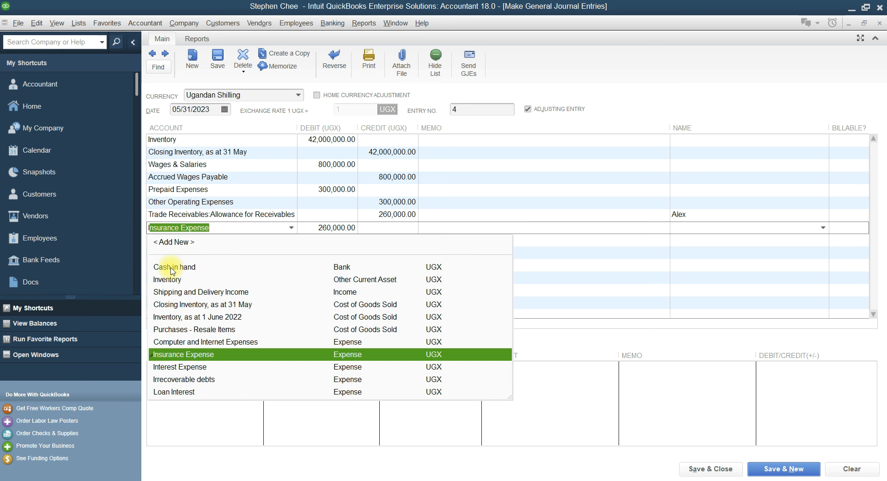
click(185, 380)
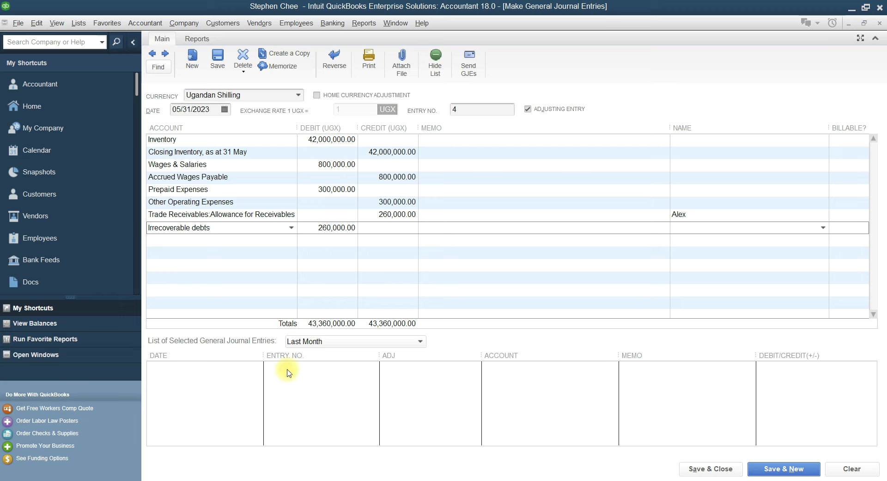
click(396, 479)
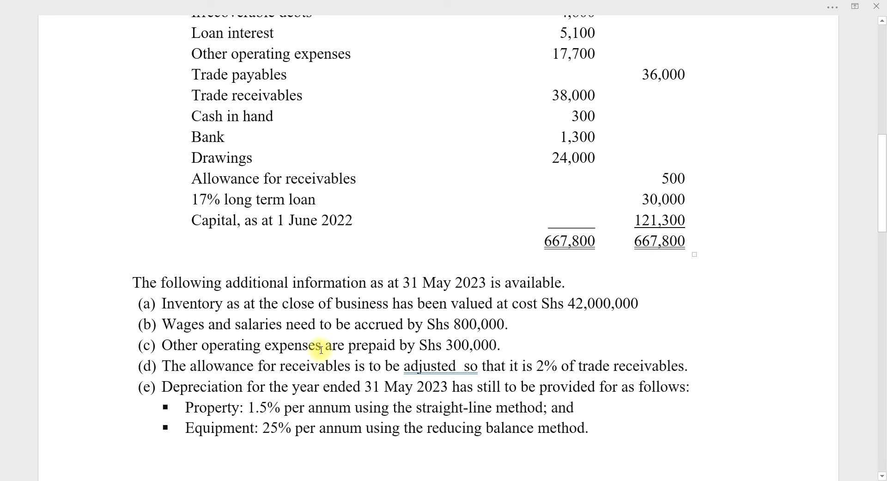
scroll(317, 342, down, 2)
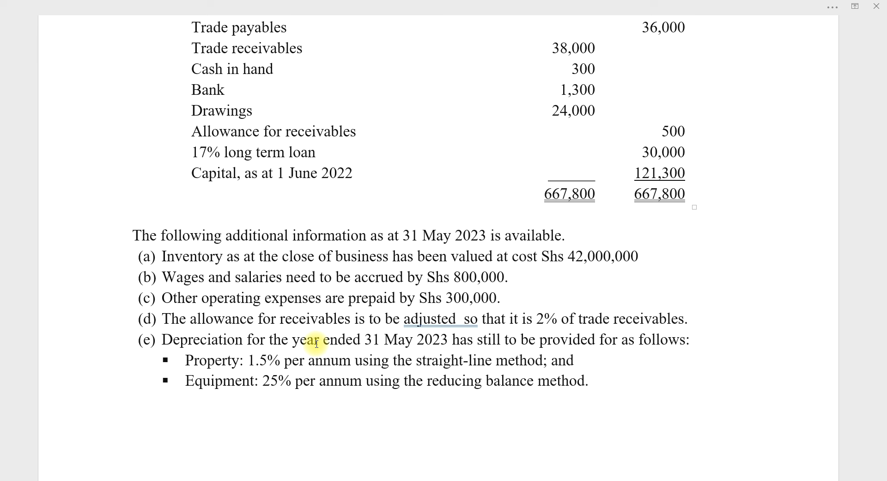
scroll(317, 343, up, 7)
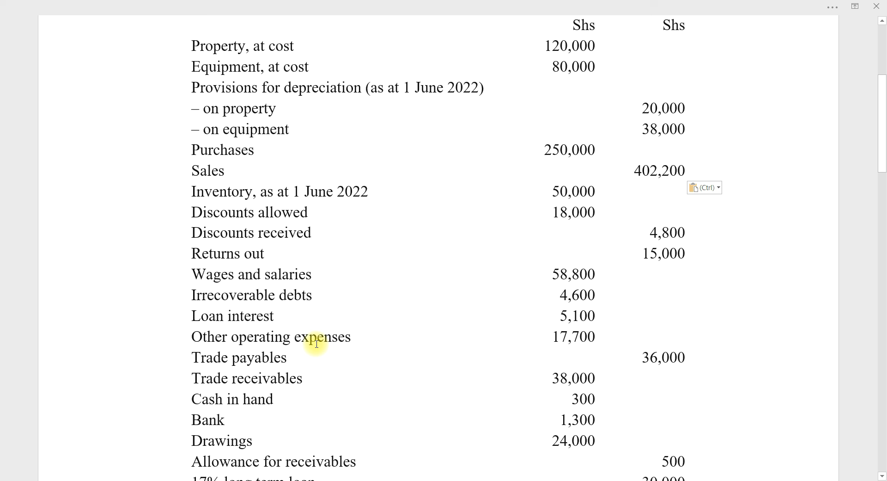
scroll(316, 343, down, 7)
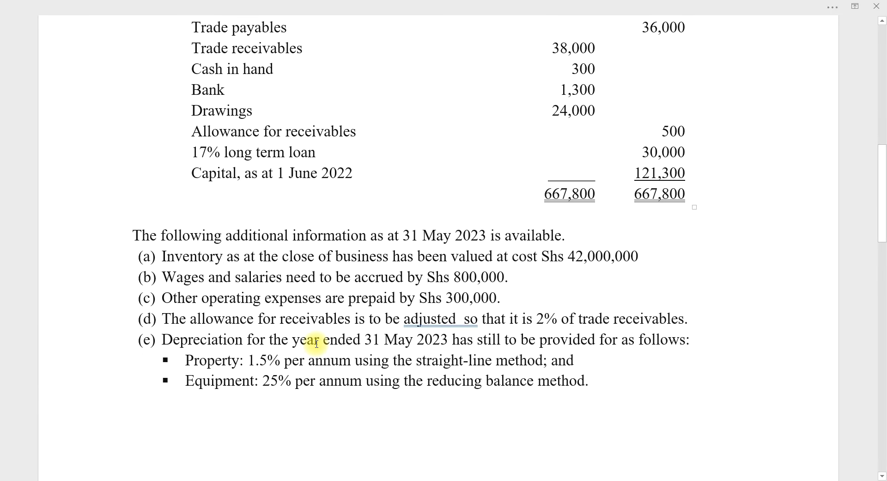
scroll(317, 343, up, 7)
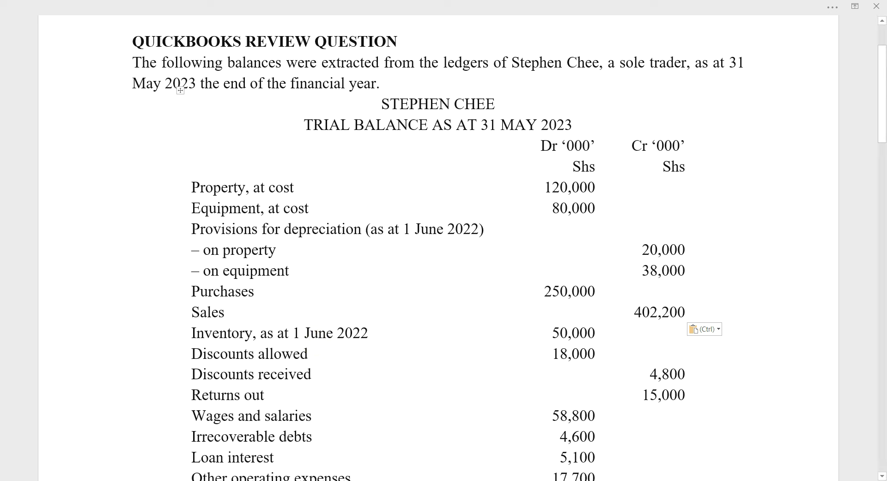
click(371, 480)
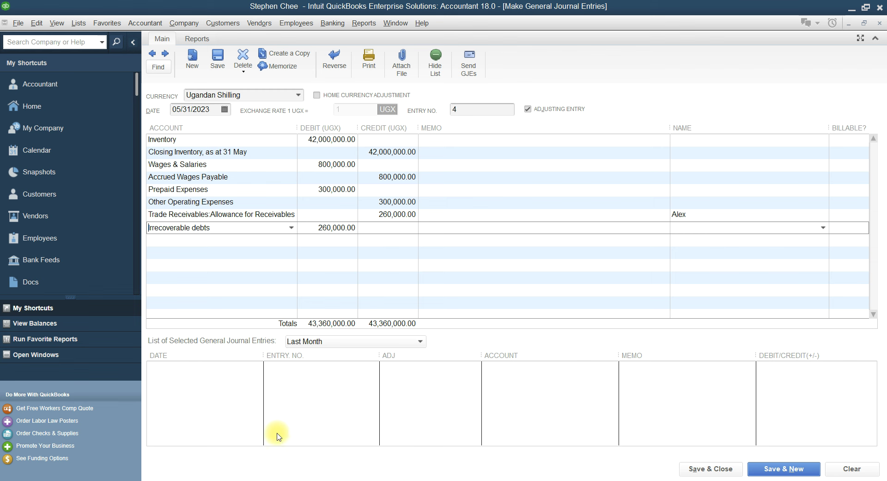
Debit Depreciation Expense 1,800,000 and credit Property:Provision for Depreciation
click(191, 240)
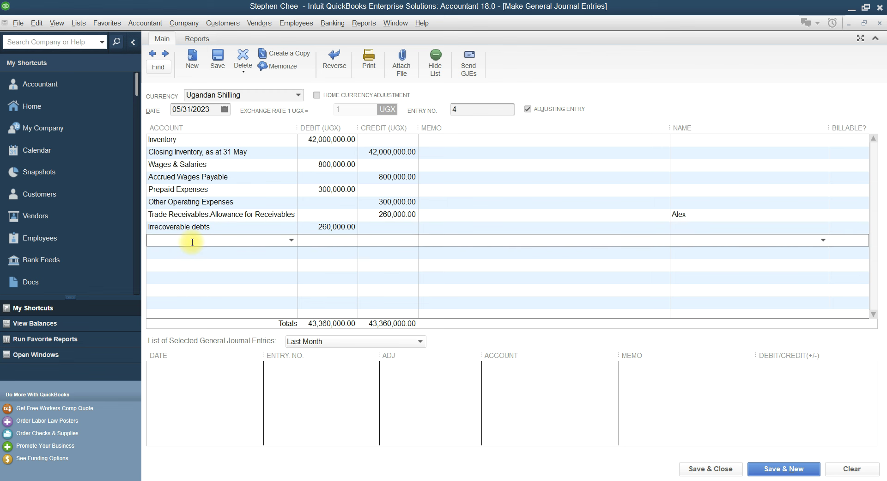
text(Depreciation Expense)
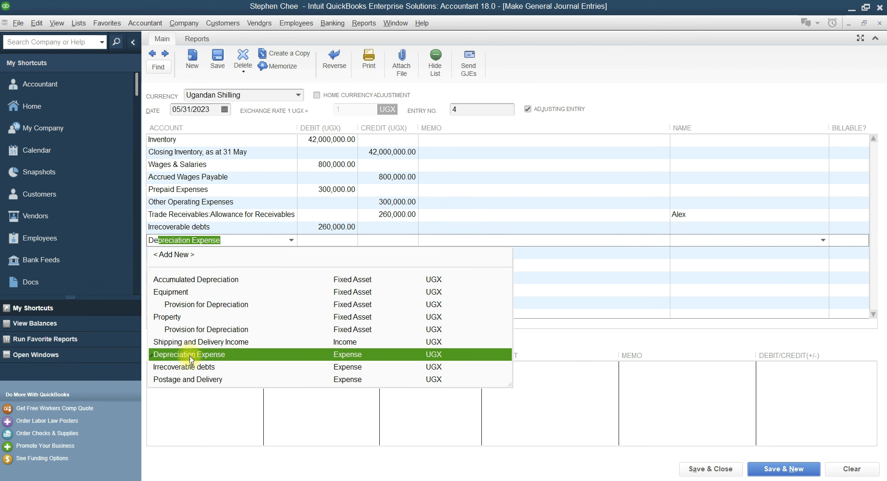
click(187, 355)
click(326, 240)
text(1800,000)
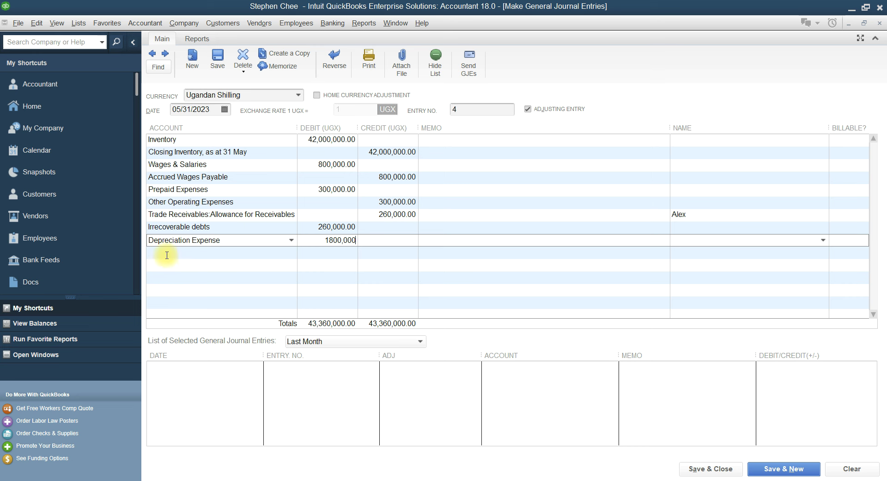
click(167, 256)
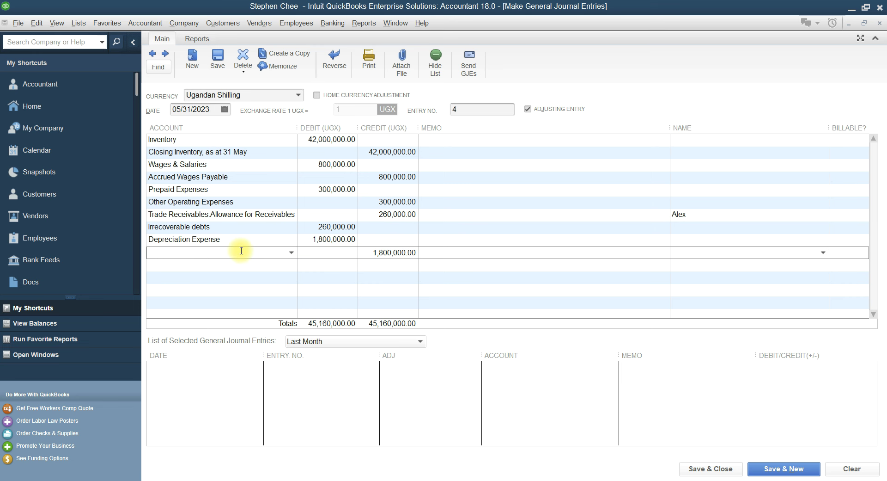
text(Prepaid Expenses)
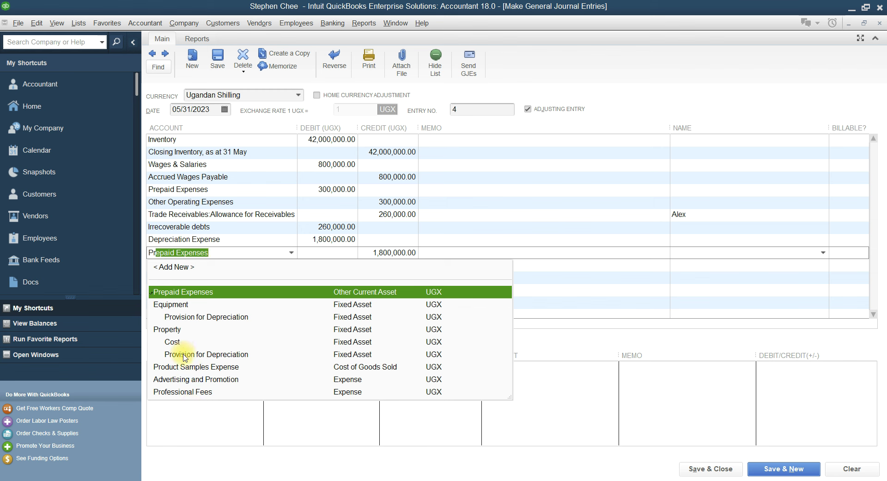
click(184, 354)
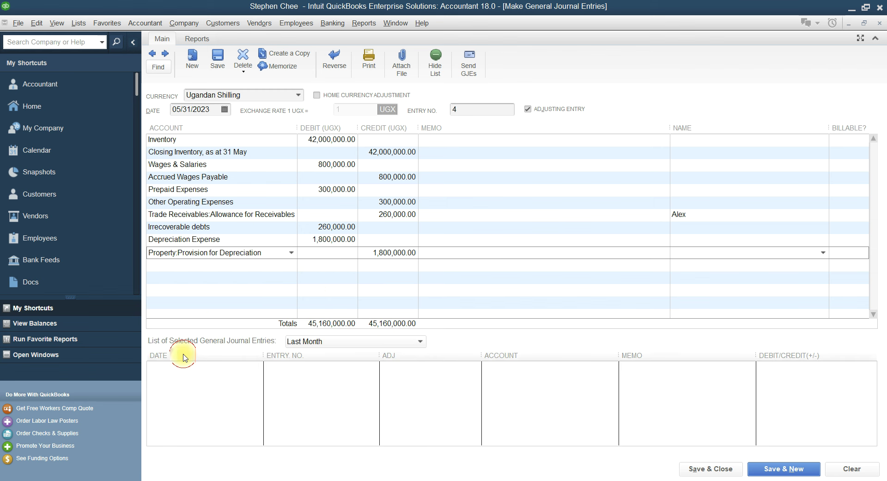
Debit Depreciation Expense 10,500,000 and credit Equipment:Provision for Depreciation, then view the question document
click(237, 271)
text(Depreciation Expense)
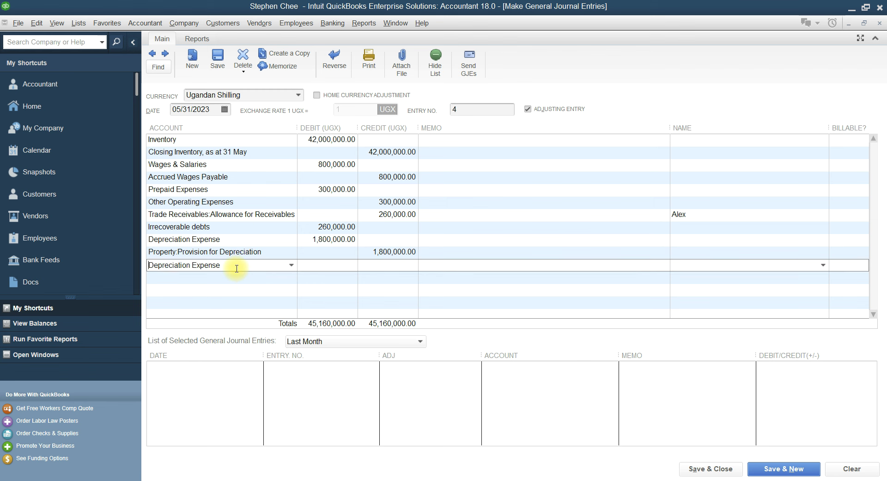
click(206, 379)
click(336, 266)
text(10,500,000)
click(169, 277)
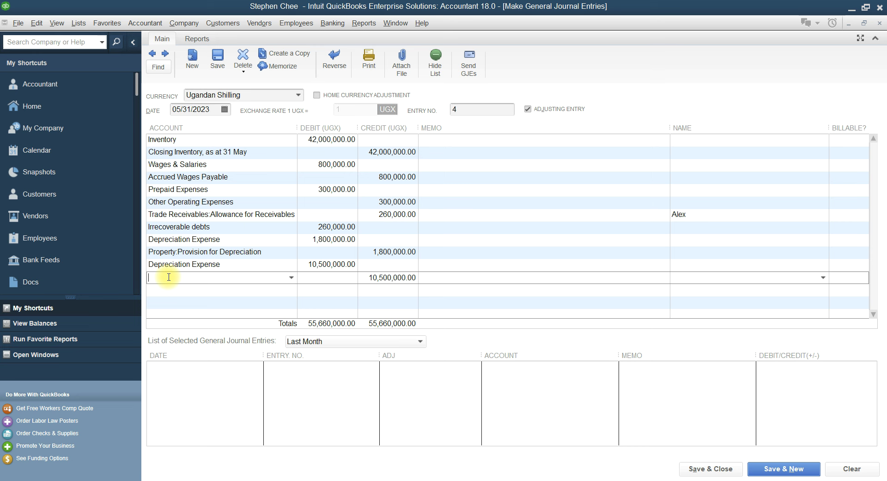
text(Prepaid Expenses)
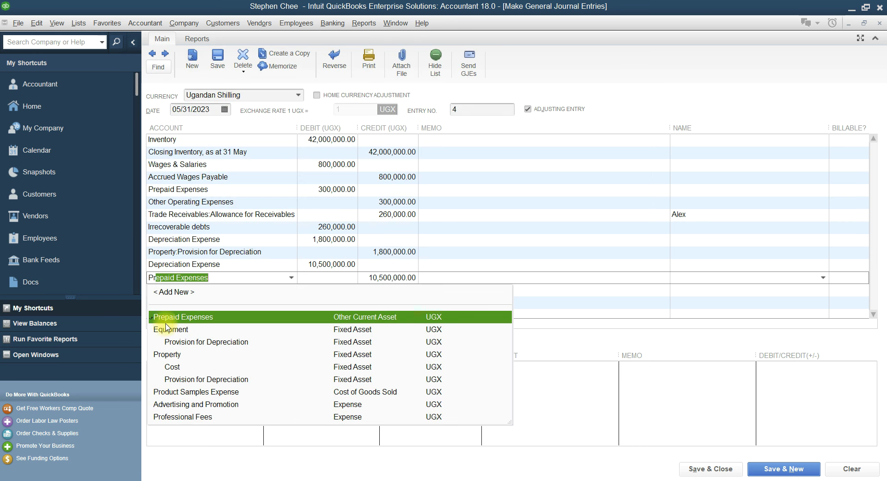
click(200, 343)
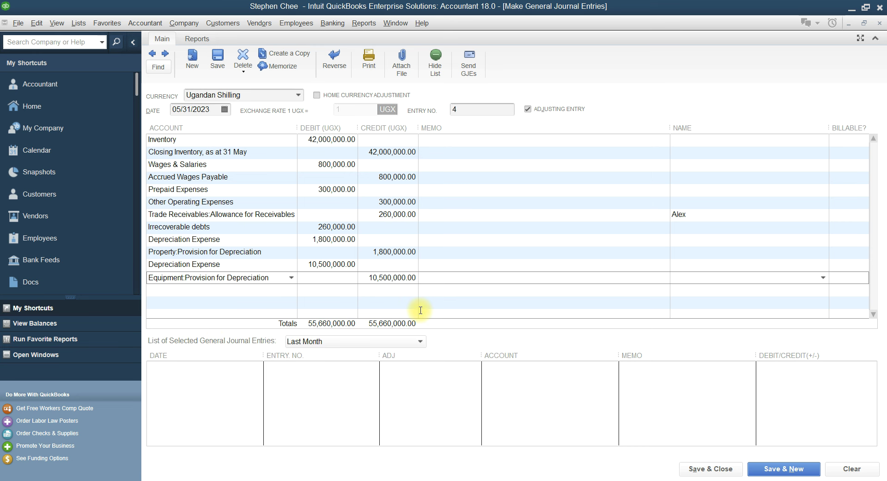
click(395, 480)
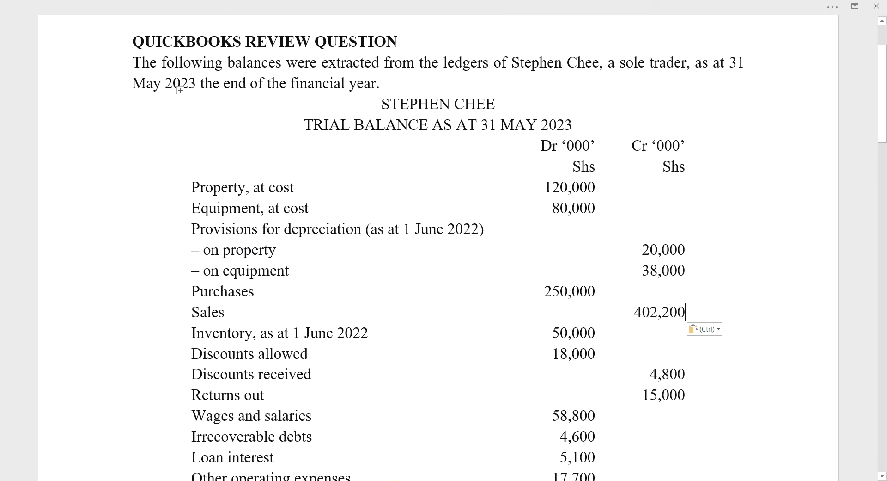
Recheck the depreciation notes in the question document, then return to the journal entry
scroll(460, 428, down, 10)
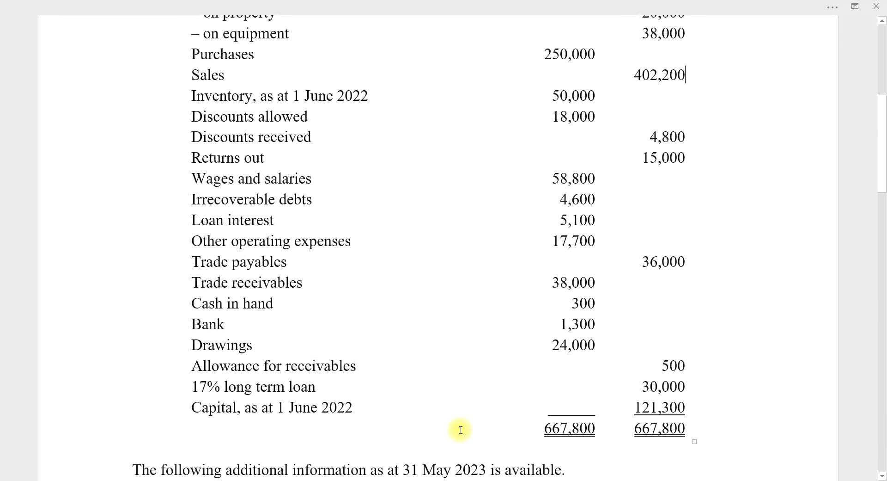
scroll(461, 430, up, 3)
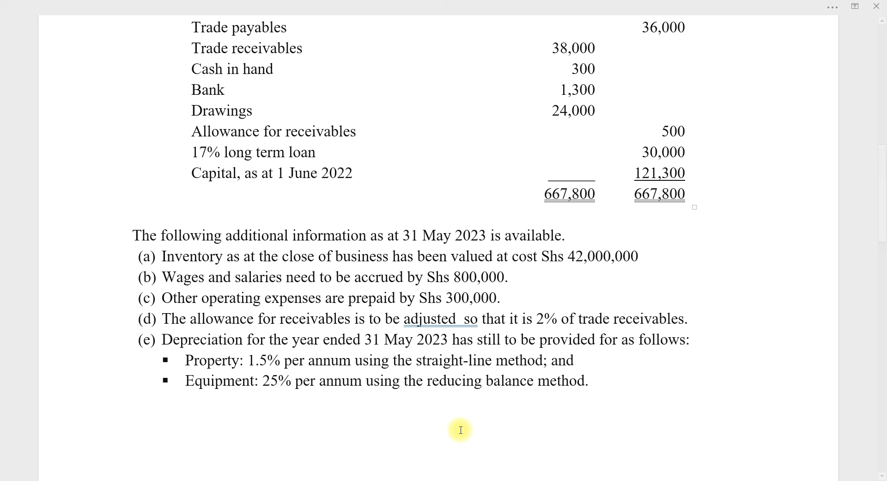
key(alt+Tab)
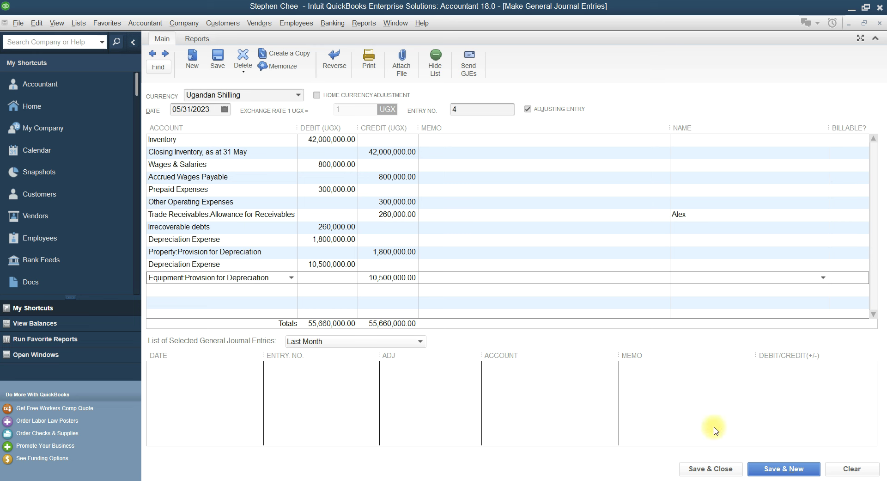
Save the adjusting journal entry, accepting the past-date warning and the fixed assets notice
click(730, 469)
click(422, 220)
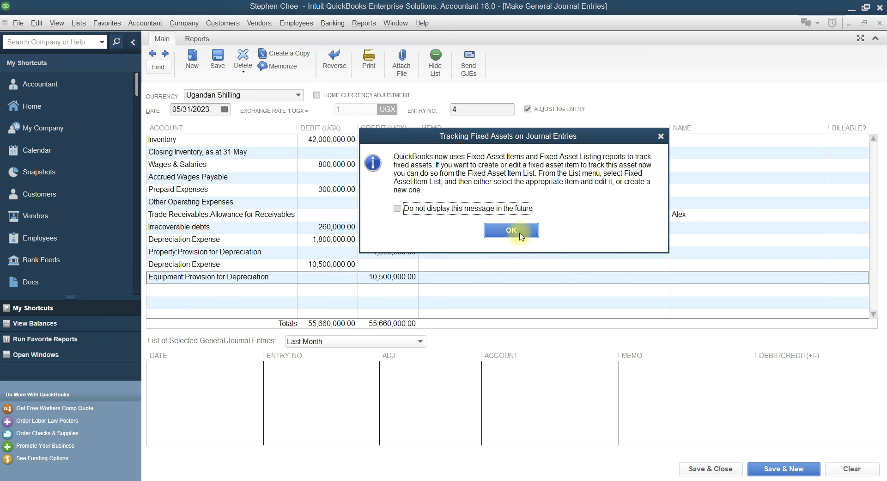
click(519, 233)
Review updated balances in the Chart of Accounts, then scroll to the question document's Required list
click(741, 81)
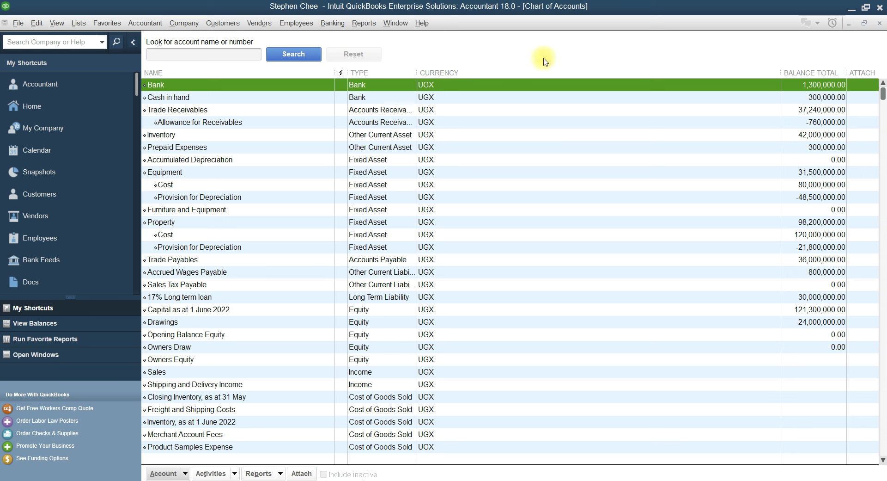
click(882, 23)
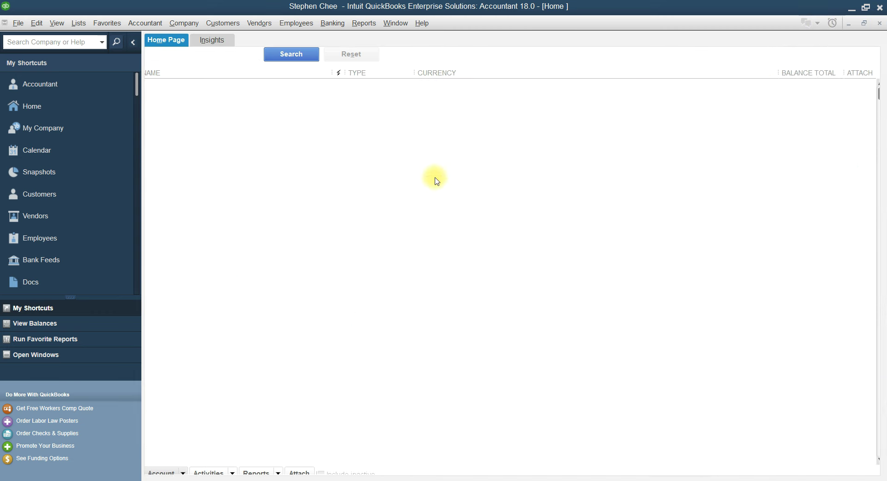
click(399, 478)
scroll(399, 330, down, 6)
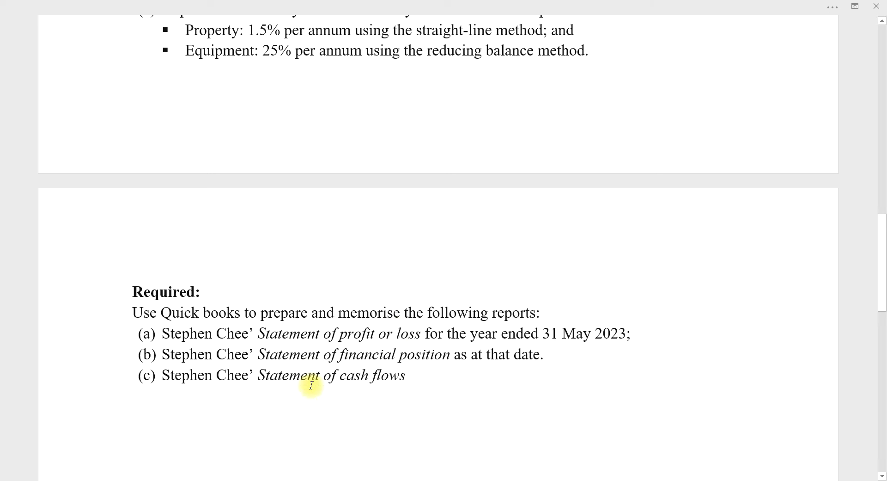
Go from the Required reports list in Word back to the QuickBooks Home page
click(370, 480)
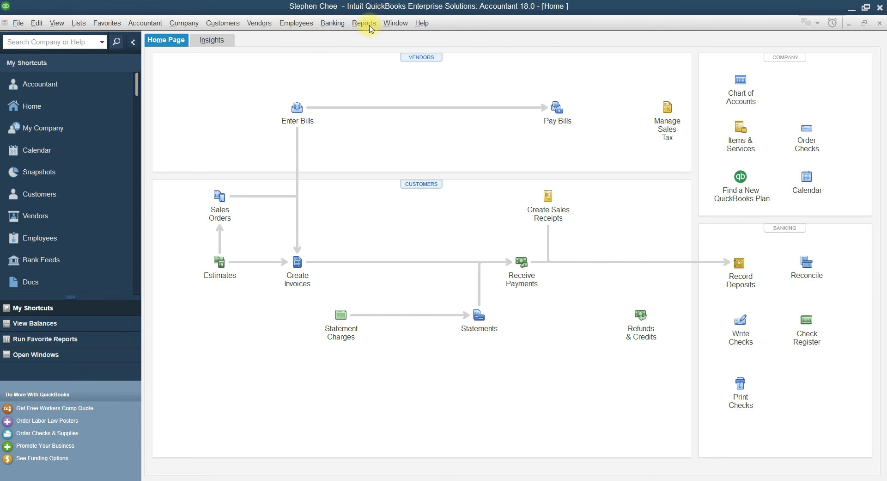
Open the Report Center from the Reports menu, briefly rechecking the assignment requirements
click(369, 26)
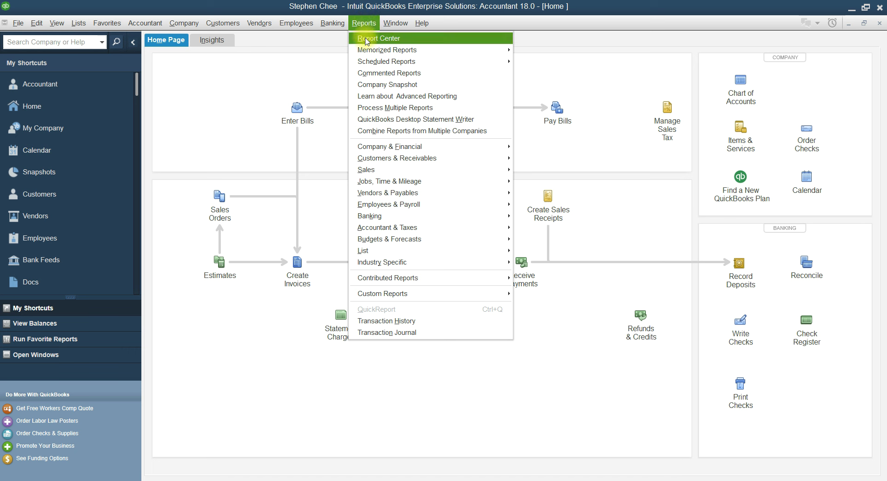
click(365, 38)
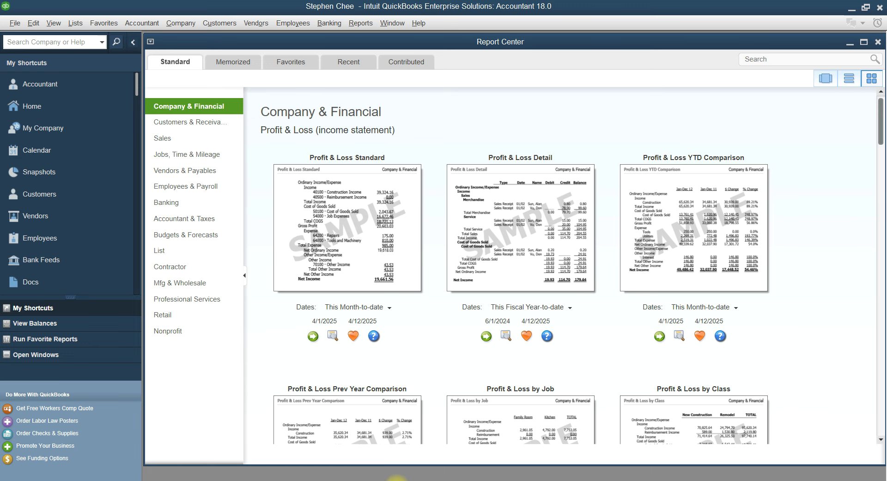
click(397, 479)
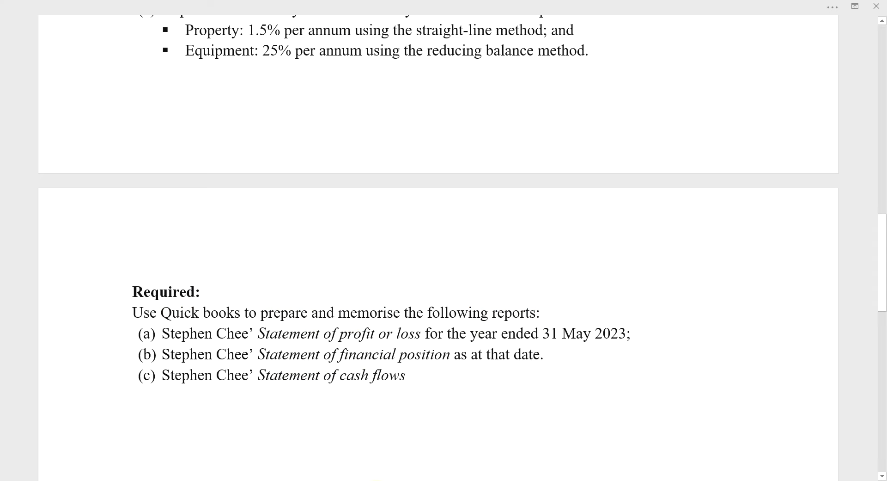
click(396, 480)
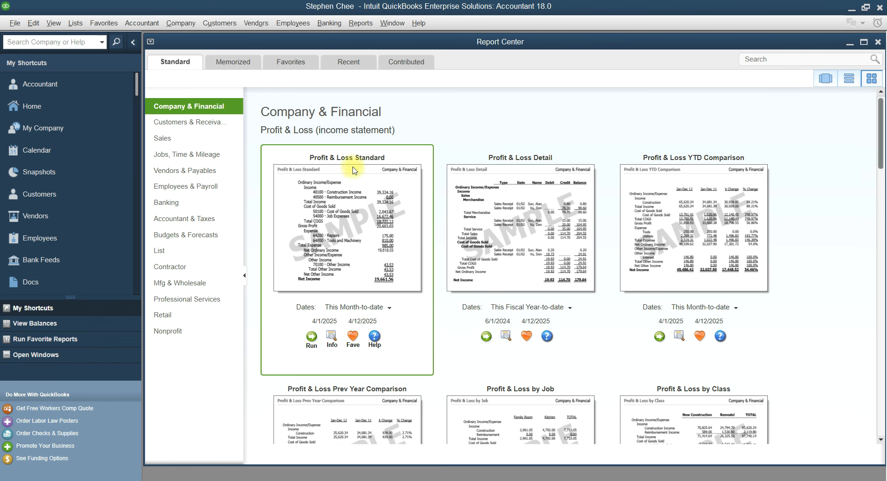
Run the Profit & Loss Standard report and maximize its window
double_click(350, 206)
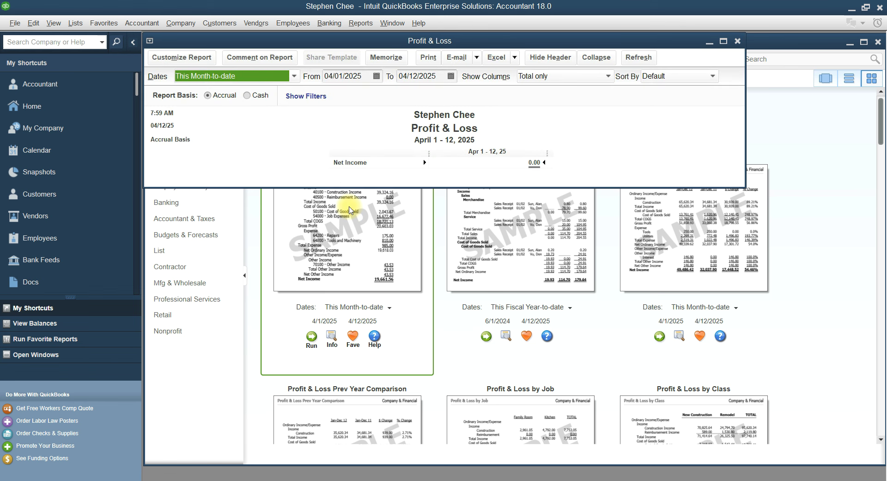
click(724, 41)
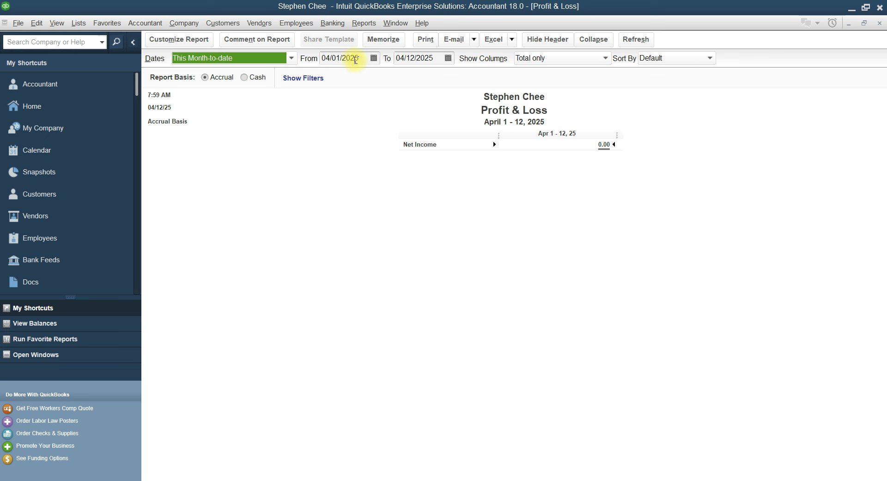
Change the report's From date to 06/01/2022
click(356, 59)
key(BackSpace)
text(2)
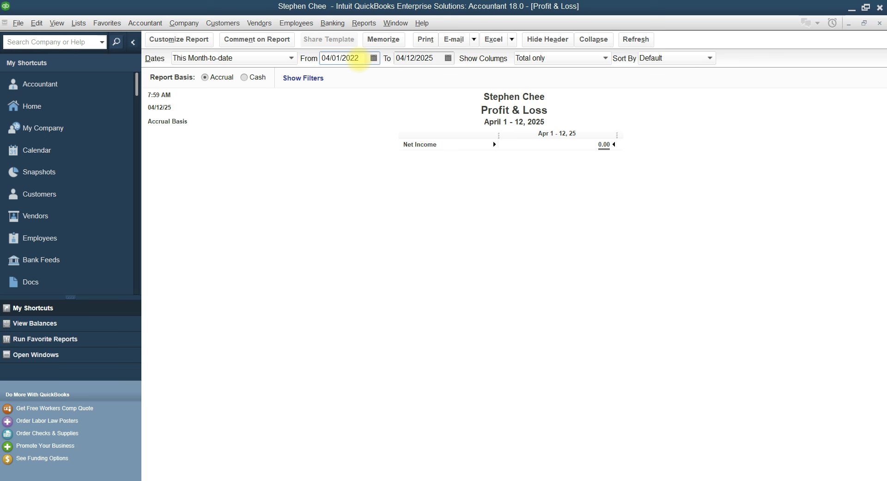
click(330, 58)
key(BackSpace)
text(6)
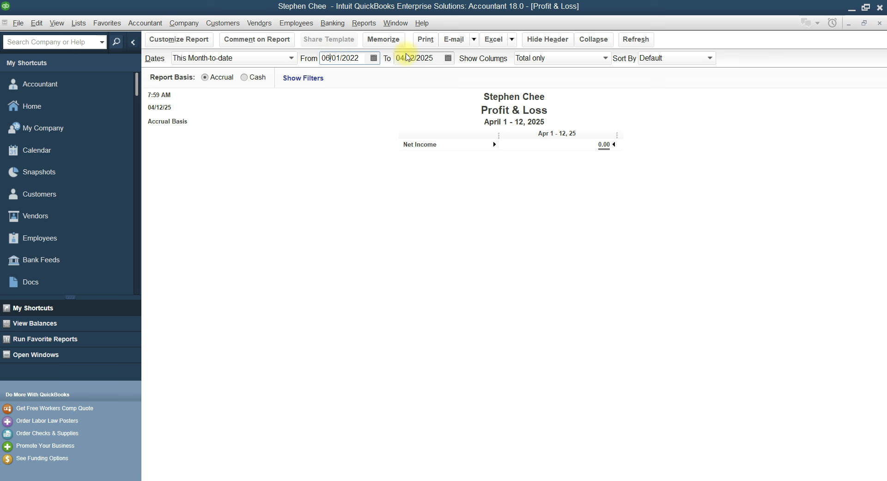
Change the To date to 05/31/2023, dismissing the date-format warning and fixing a stray digit
click(434, 59)
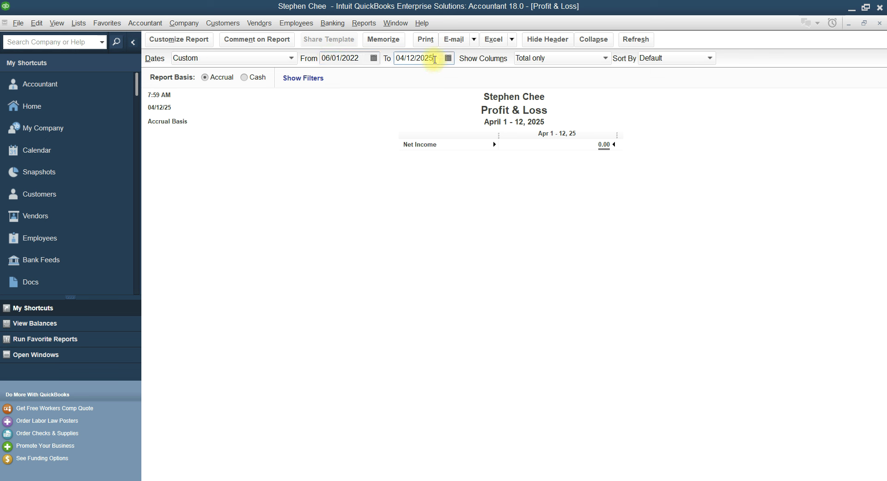
key(BackSpace)
text(3)
click(415, 58)
key(BackSpace)
key(BackSpace)
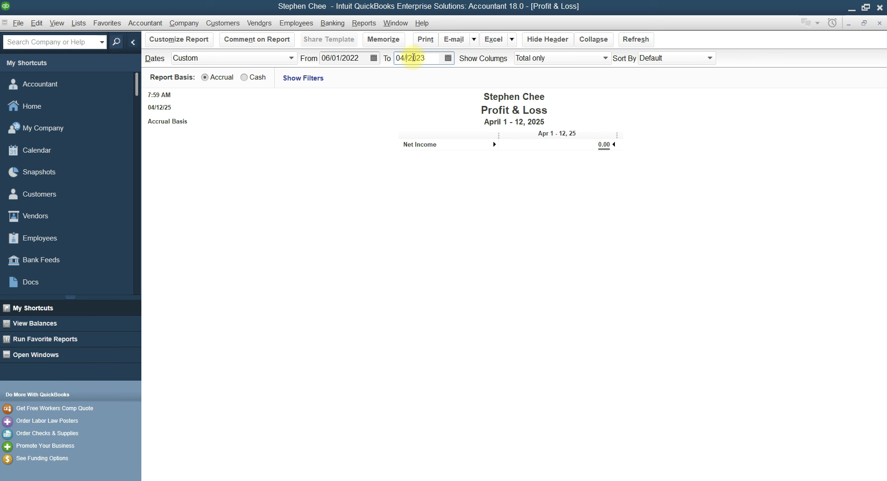
text(31)
click(409, 57)
key(BackSpace)
text(5)
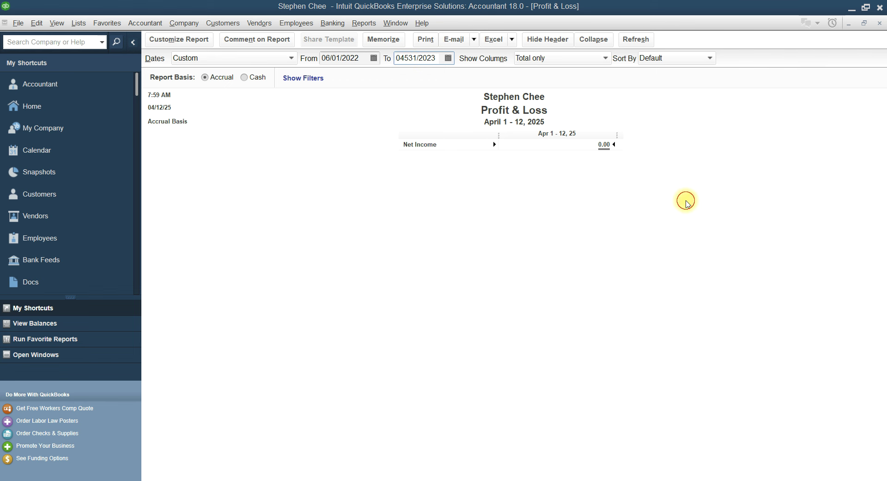
click(685, 202)
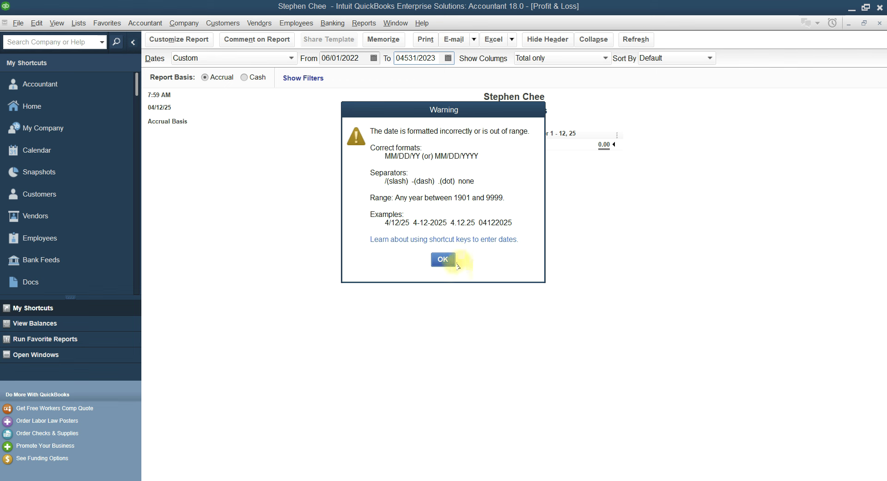
click(443, 259)
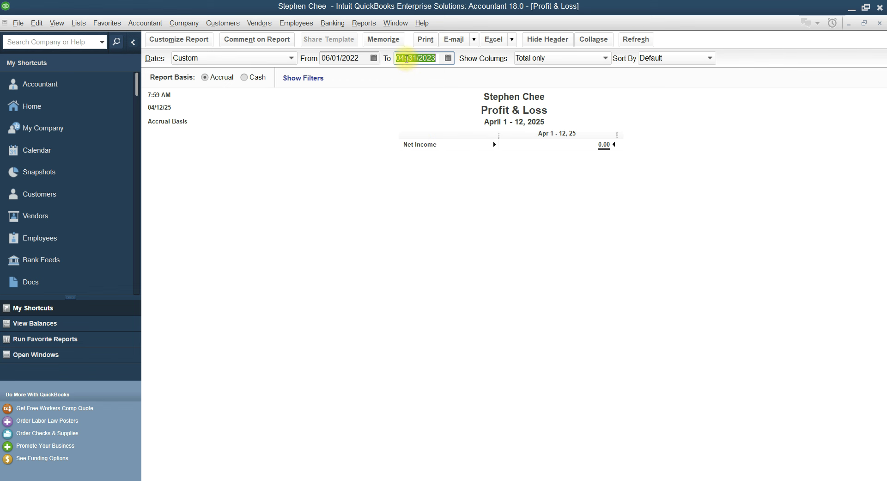
click(407, 61)
key(BackSpace)
text(/)
Refresh the Profit & Loss for June 2022–May 2023, showing net income 46,740,000
click(547, 236)
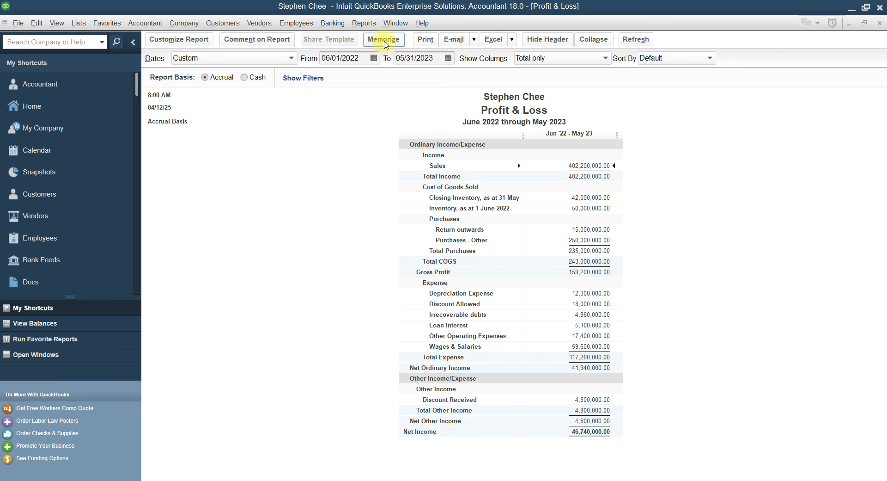
Memorize the Profit & Loss with the owner's name prefixed, saved in the Accountant group
click(385, 43)
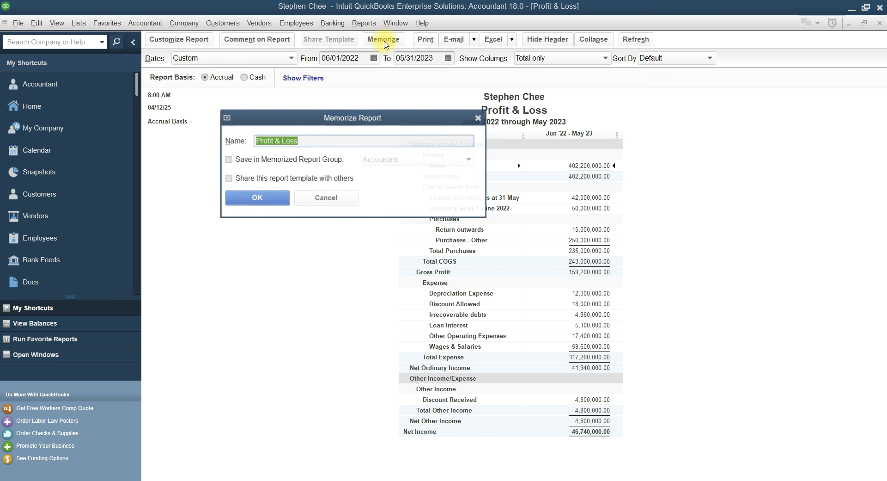
click(256, 142)
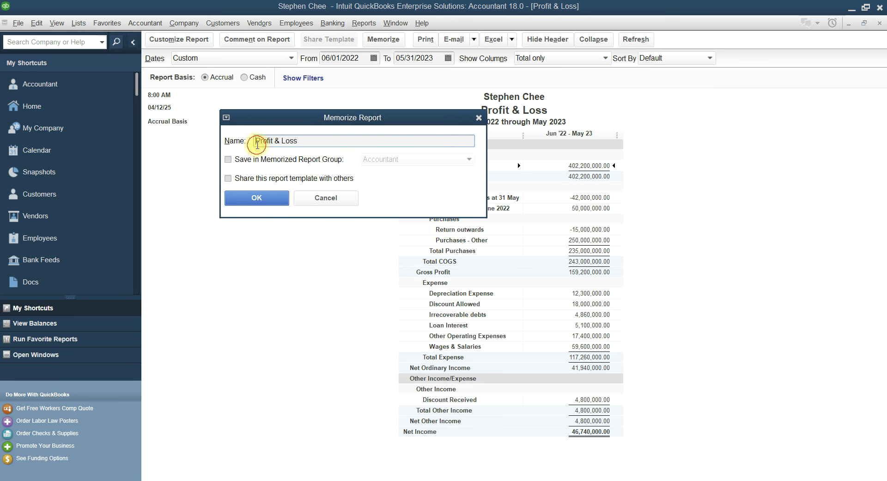
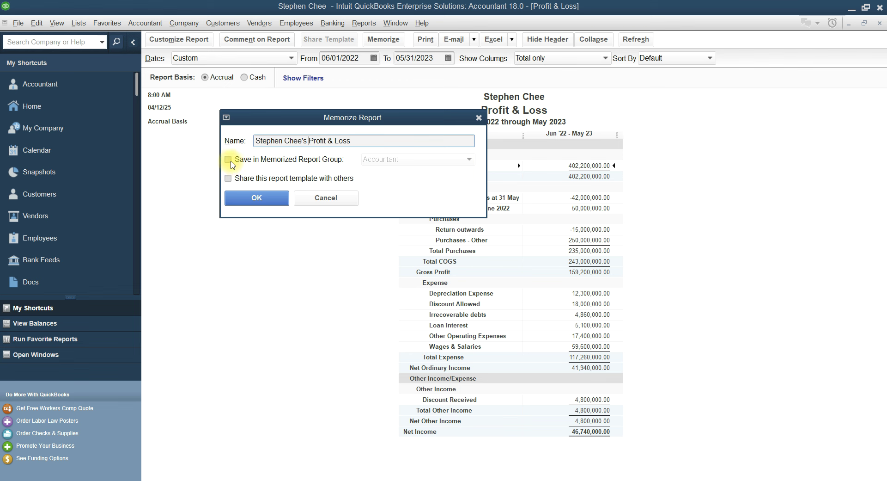
click(230, 159)
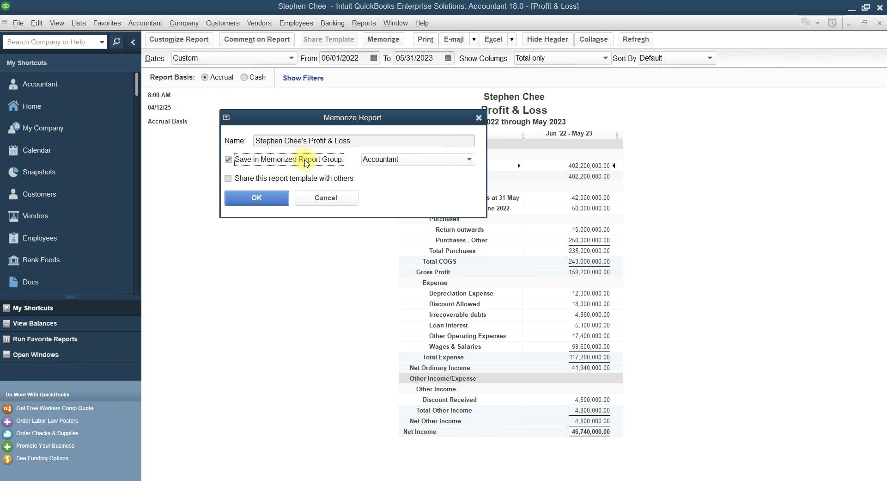
click(469, 161)
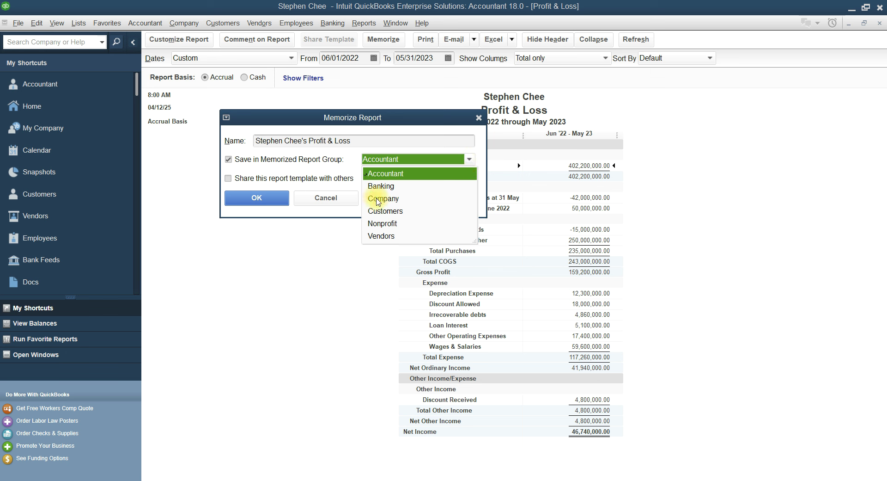
click(378, 200)
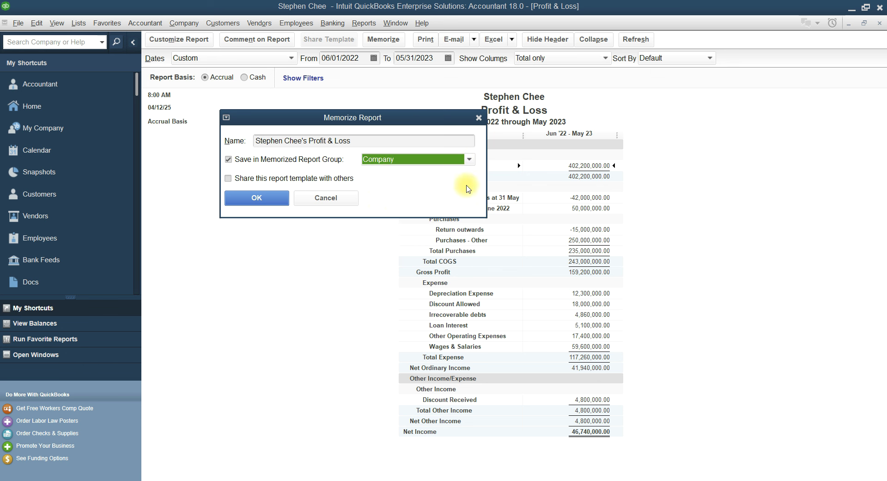
click(470, 159)
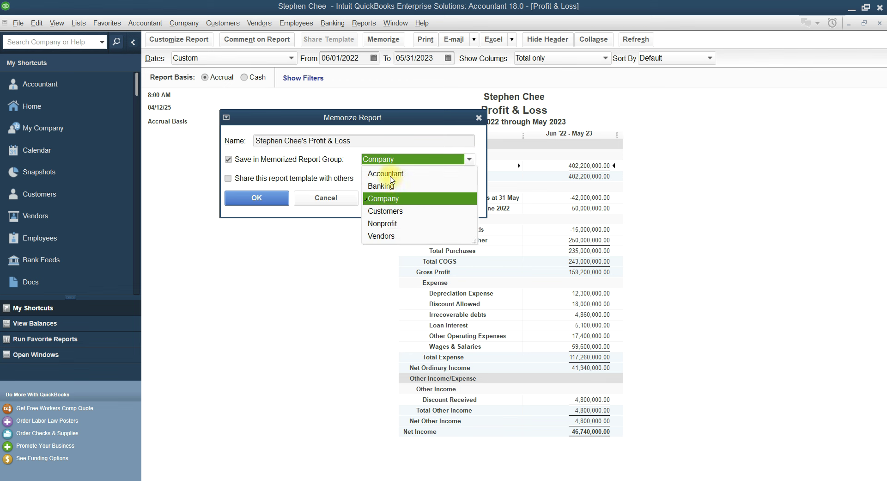
click(391, 173)
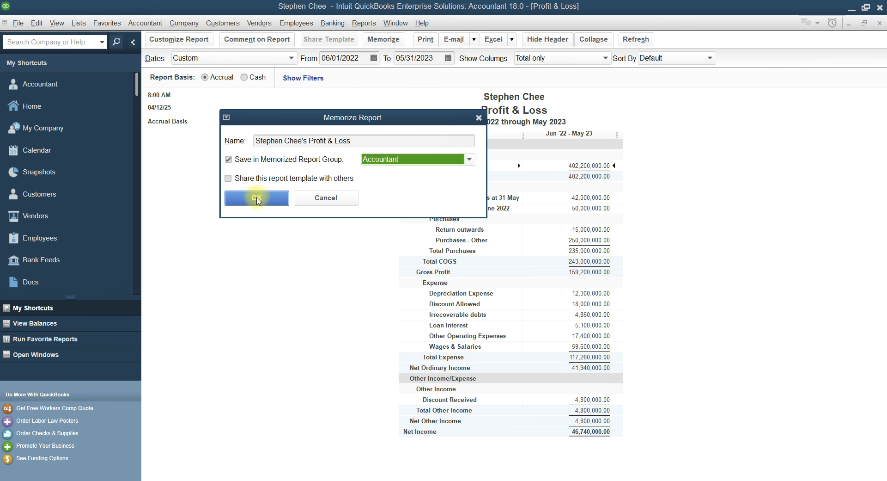
click(257, 199)
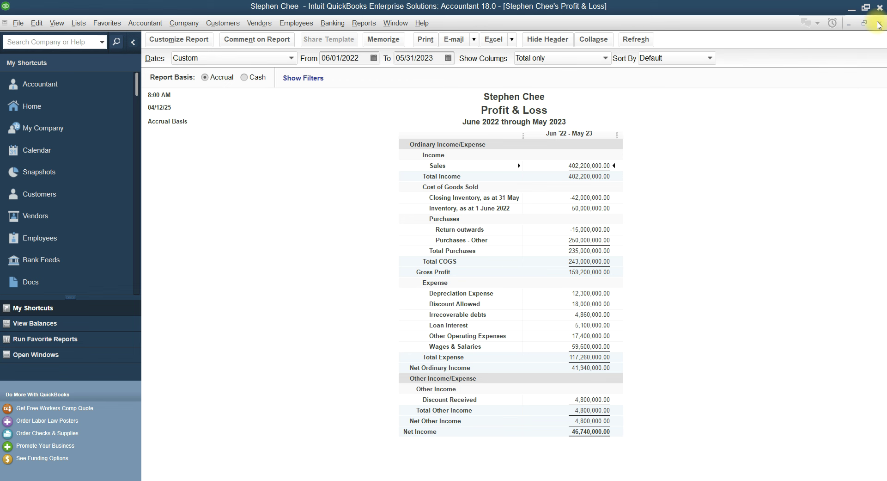
Close the Profit & Loss report and open Balance Sheet Standard from the Report Center
click(879, 22)
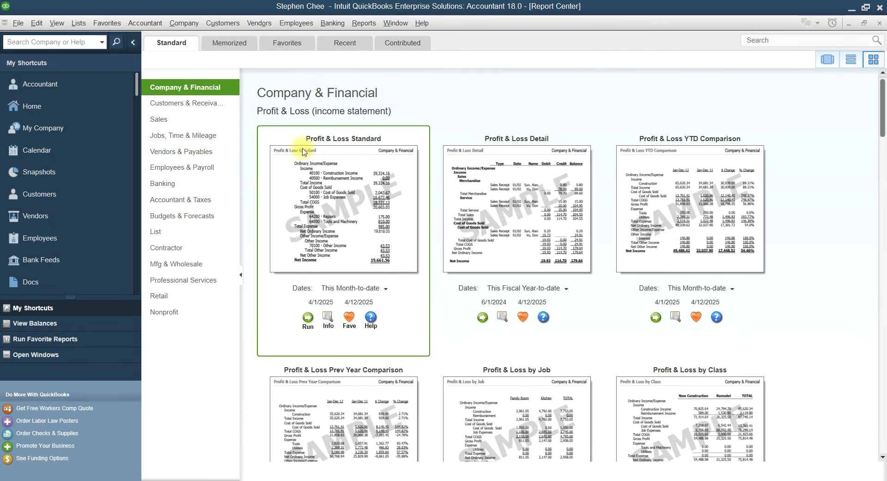
scroll(348, 214, down, 15)
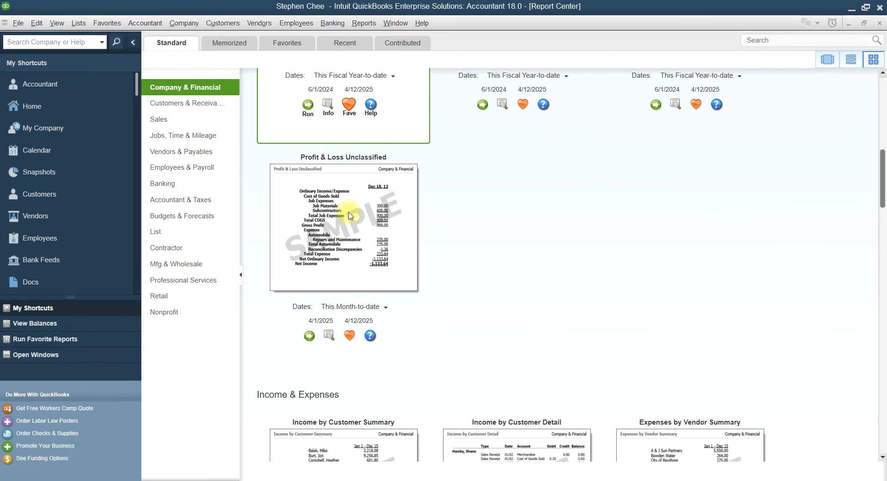
scroll(350, 215, down, 5)
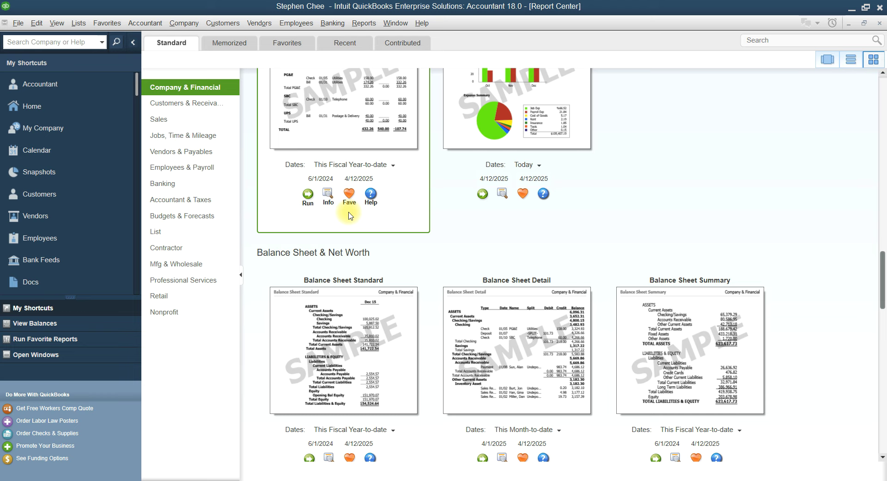
scroll(349, 214, down, 3)
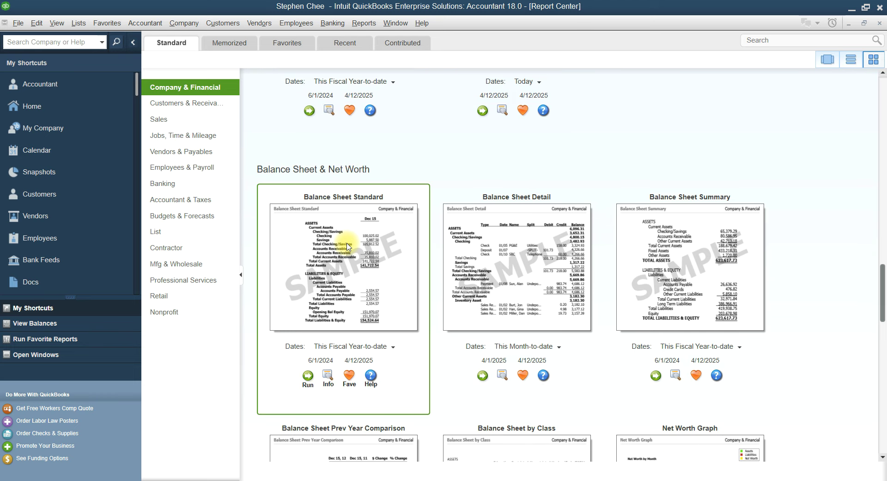
double_click(348, 245)
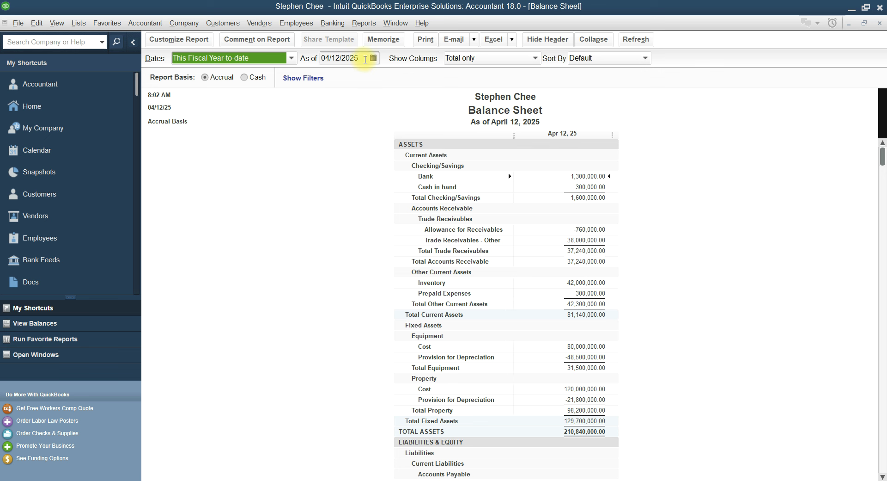
Change the Balance Sheet's As of date to 05/31/2023 and refresh the report
click(359, 59)
key(BackSpace)
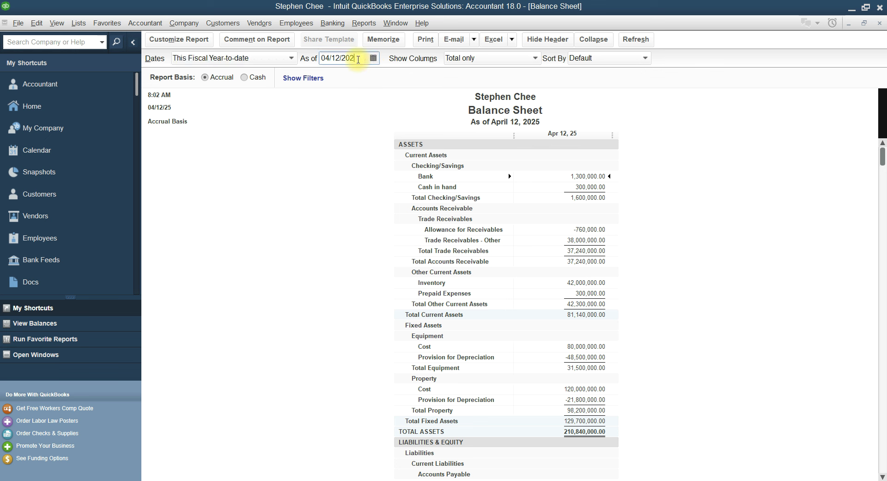
text(3)
click(341, 58)
key(BackSpace)
key(BackSpace)
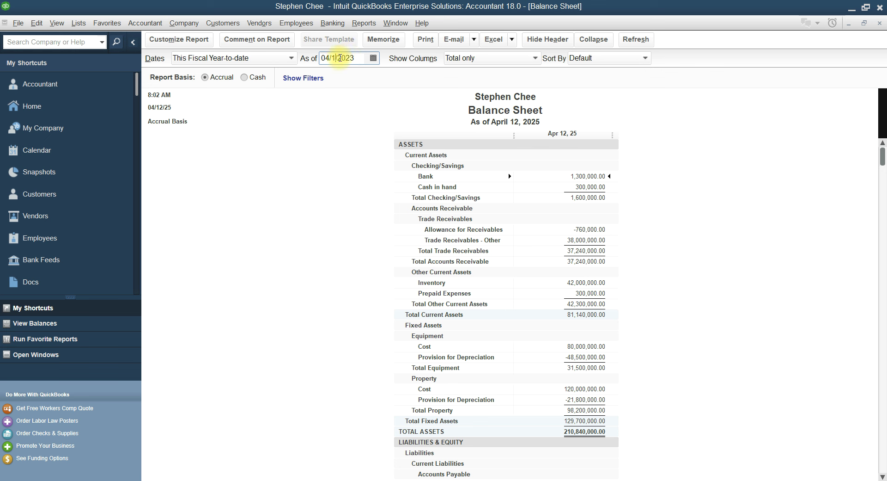
text(31)
click(331, 59)
key(BackSpace)
text(5)
click(661, 172)
Review the May 31, 2023 Balance Sheet: liabilities 66,800,000, equity 144,040,000, assets 210,840,000
scroll(626, 179, down, 1)
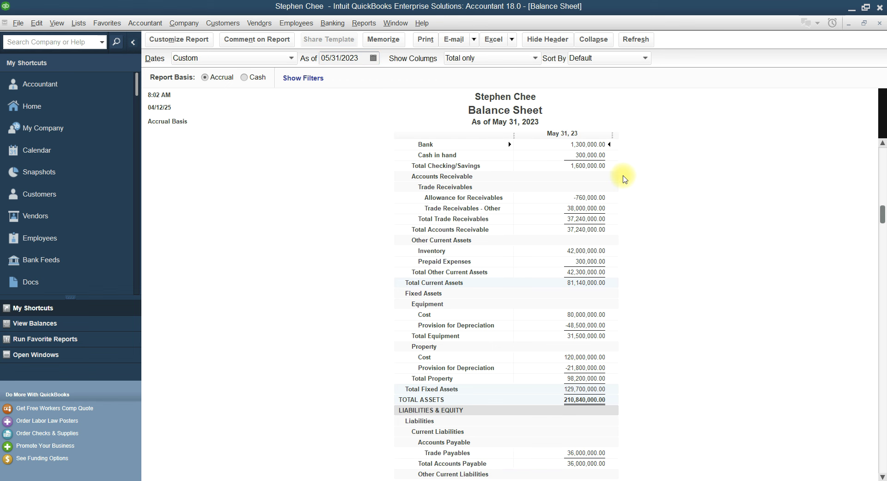
scroll(625, 178, down, 1)
scroll(625, 178, up, 2)
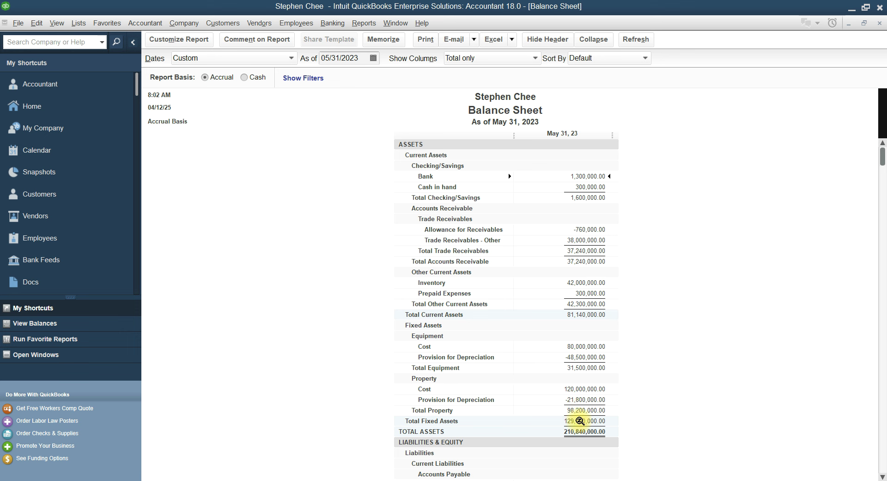
scroll(580, 410, down, 5)
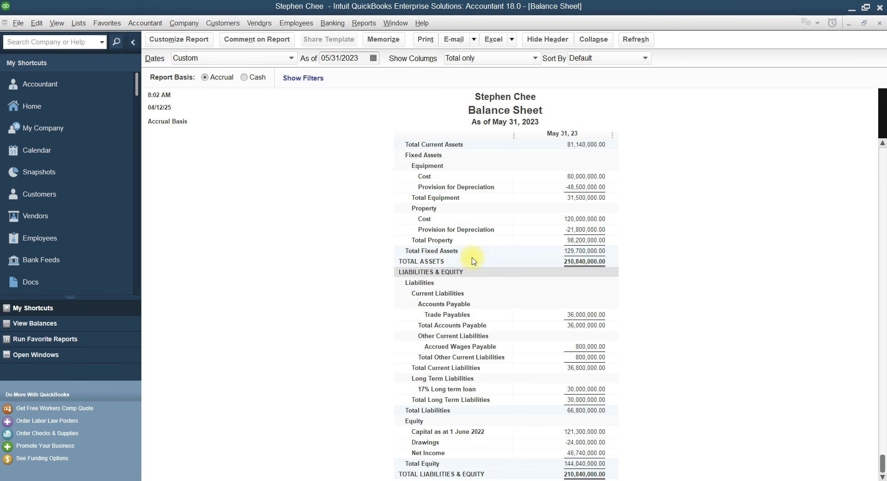
Memorize the Balance Sheet in the Accountant group, prefixing the owner's name to its name
click(380, 41)
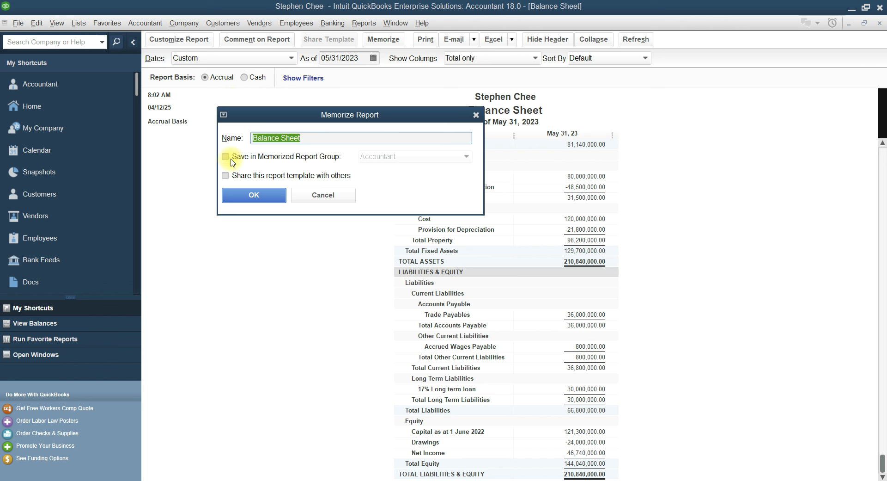
click(226, 157)
click(254, 138)
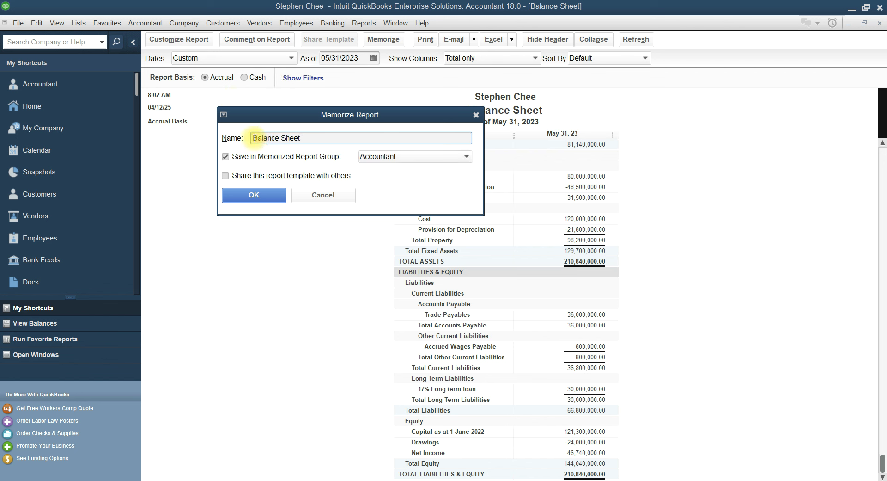
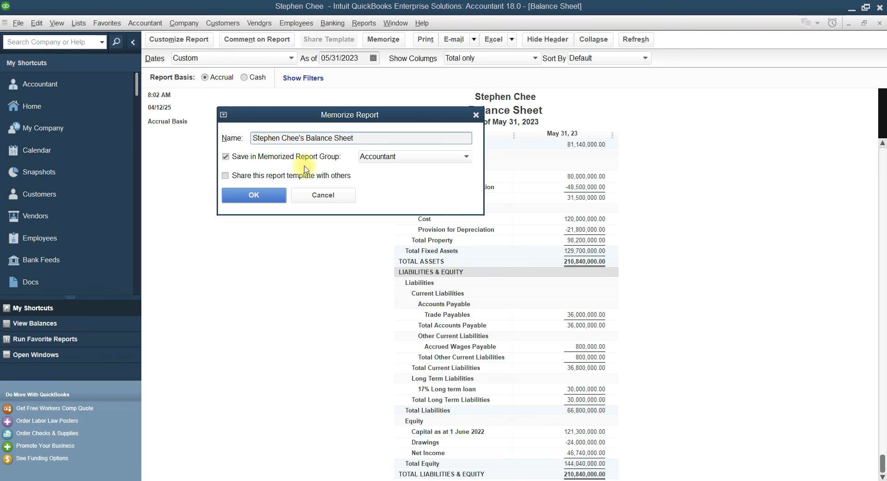
click(262, 199)
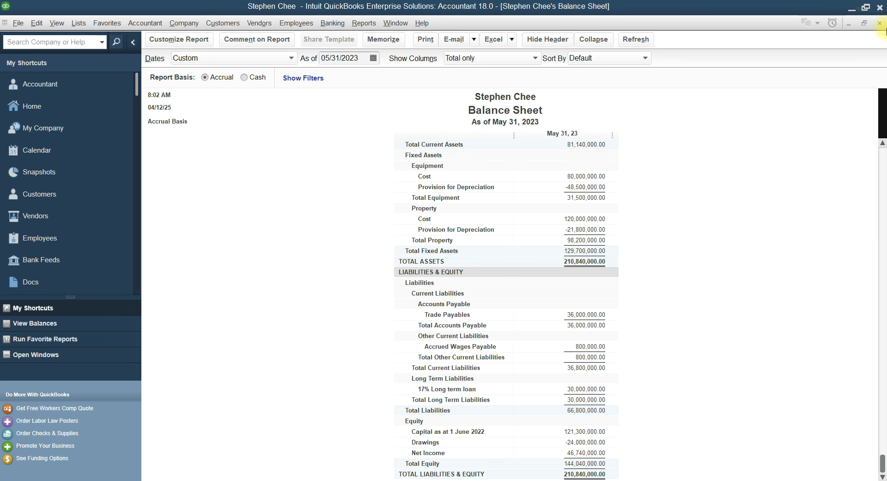
Close the Balance Sheet and bring Statement of Cash Flows into view in the Report Center
click(881, 24)
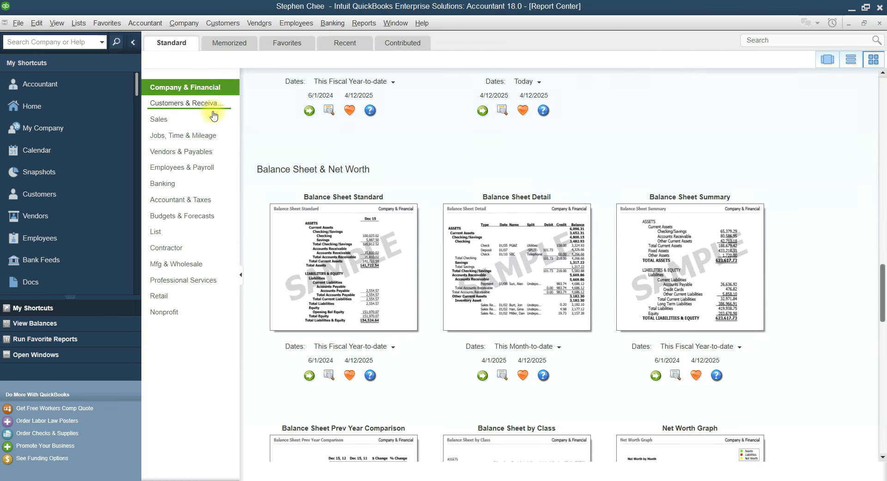
scroll(350, 236, down, 1)
scroll(349, 235, down, 4)
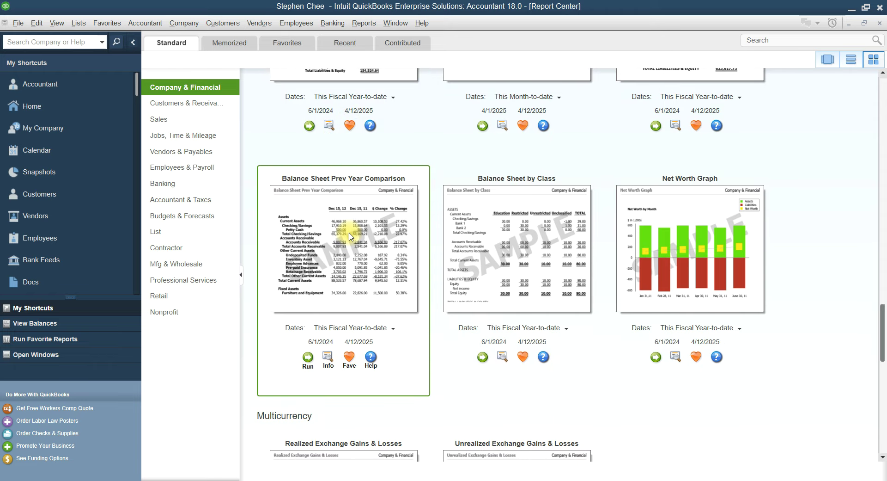
scroll(406, 227, down, 5)
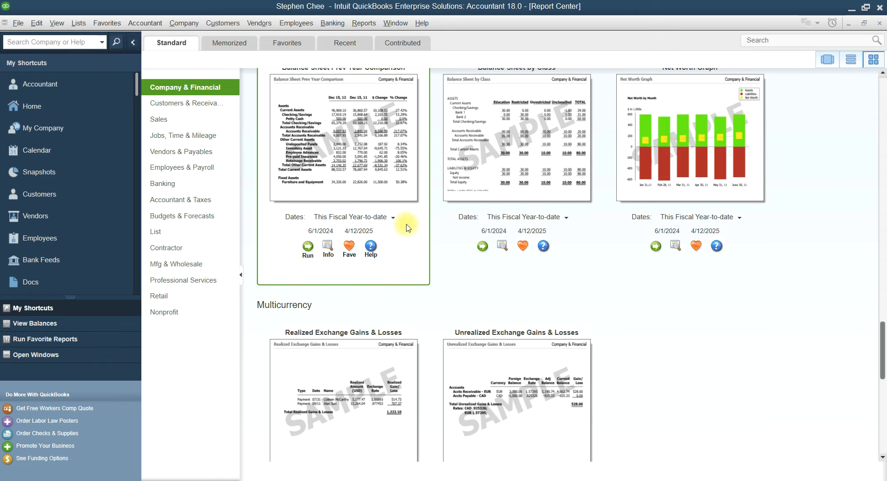
scroll(406, 225, down, 4)
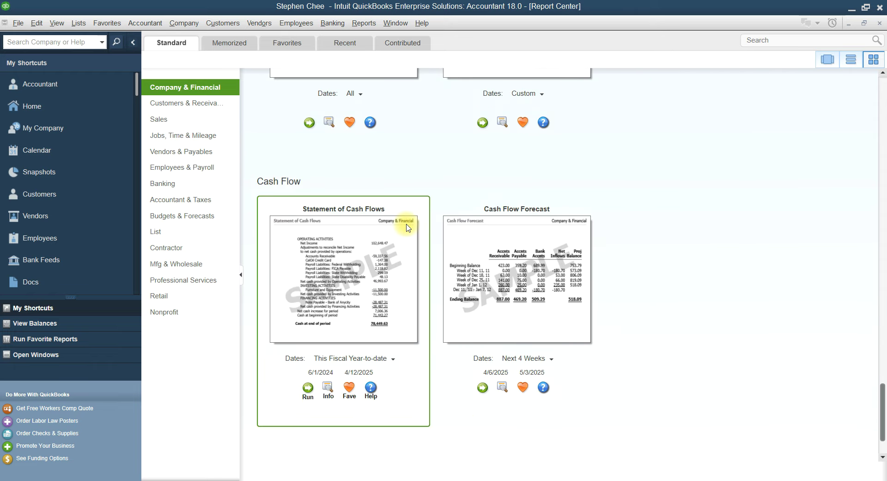
Open the Statement of Cash Flows and set its From date to 06/01/2022
double_click(348, 252)
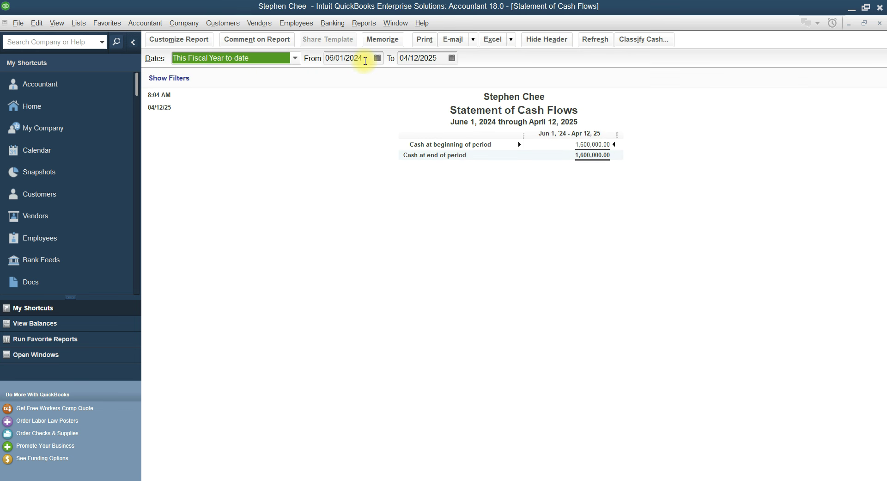
click(364, 59)
key(BackSpace)
text(3)
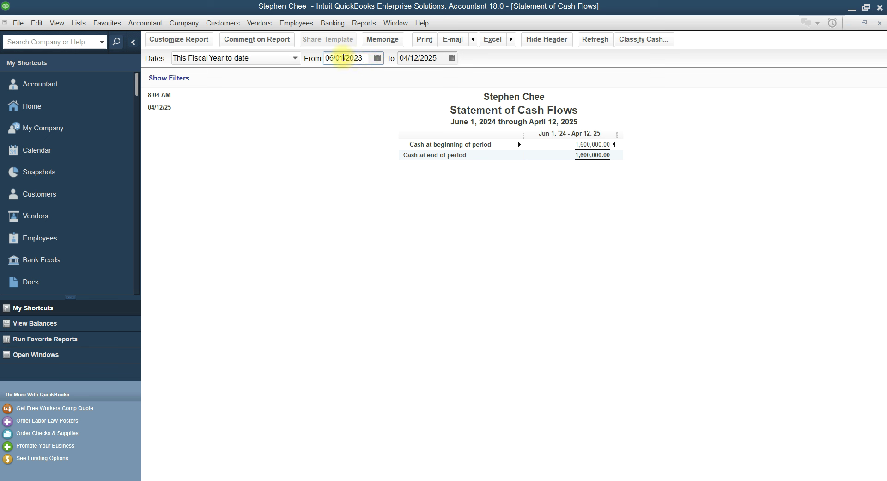
key(BackSpace)
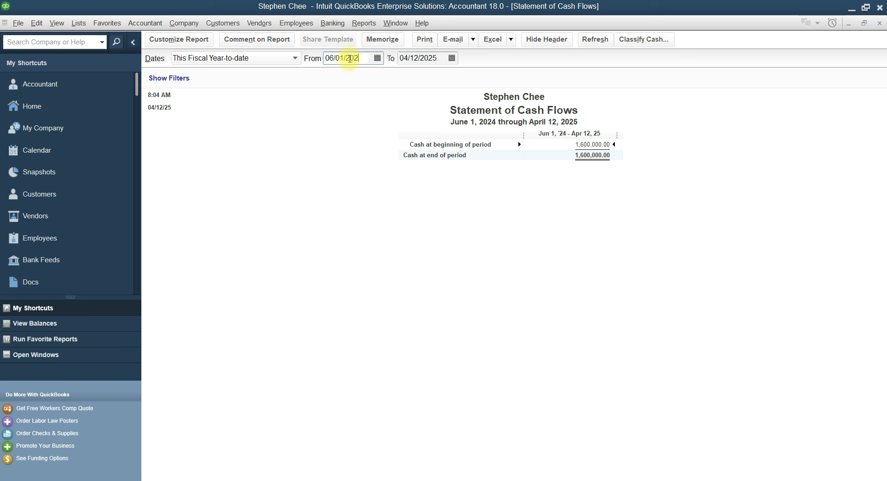
text(2)
Set the To date to 05/31/2023 and refresh the cash flow report
click(406, 58)
key(BackSpace)
text(5)
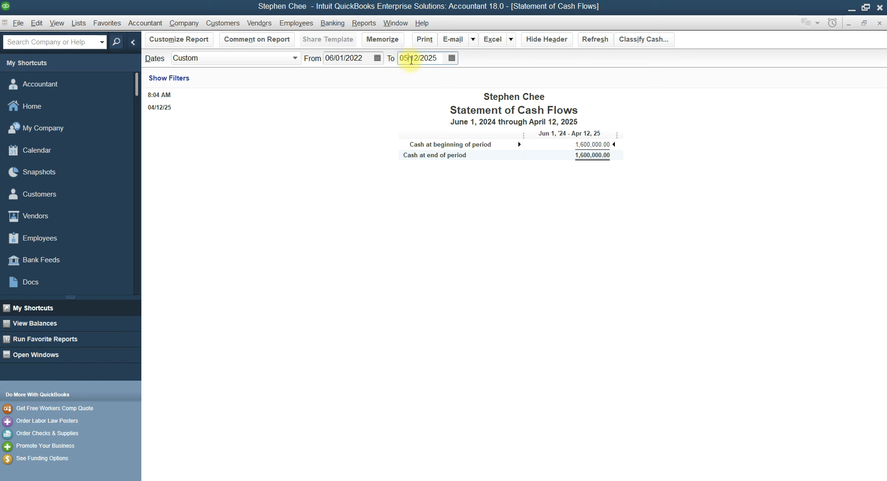
click(416, 59)
key(BackSpace)
key(BackSpace)
text(31)
click(438, 59)
key(BackSpace)
text(3)
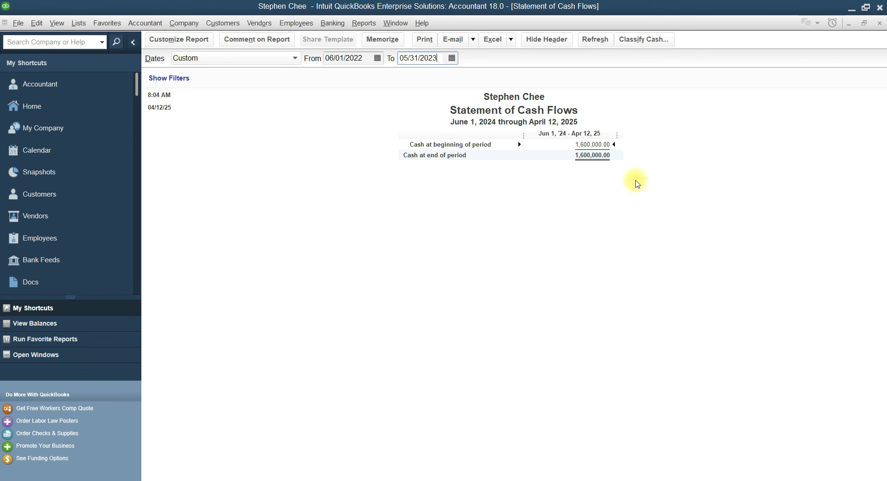
click(637, 184)
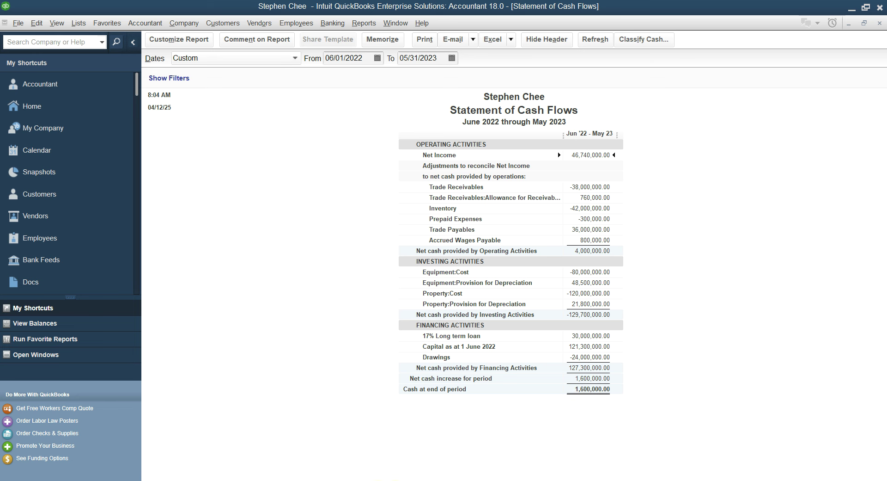
click(383, 479)
scroll(298, 274, up, 10)
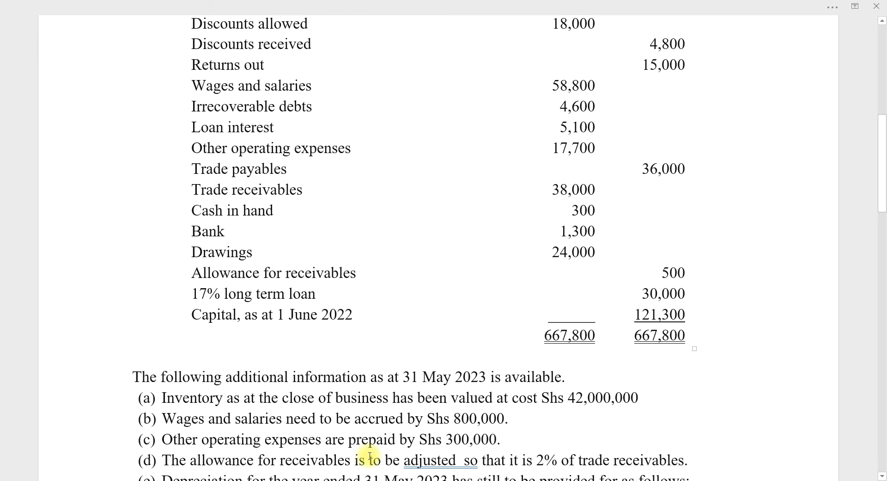
key(alt+Tab)
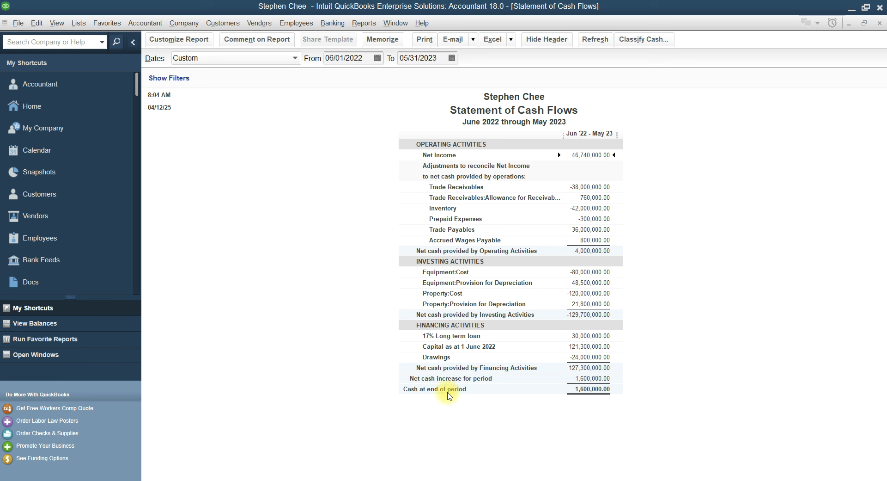
Memorize the Statement of Cash Flows in the Accountant group, prefixed with the owner's name
click(375, 40)
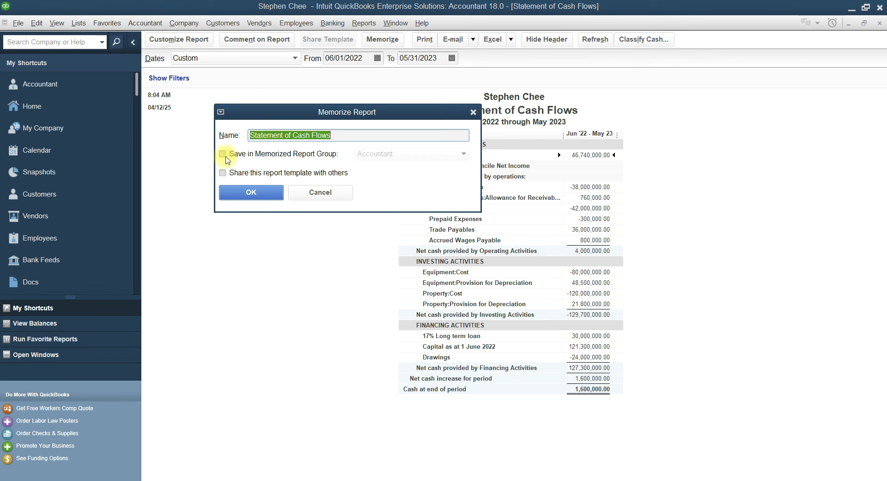
click(241, 153)
click(250, 135)
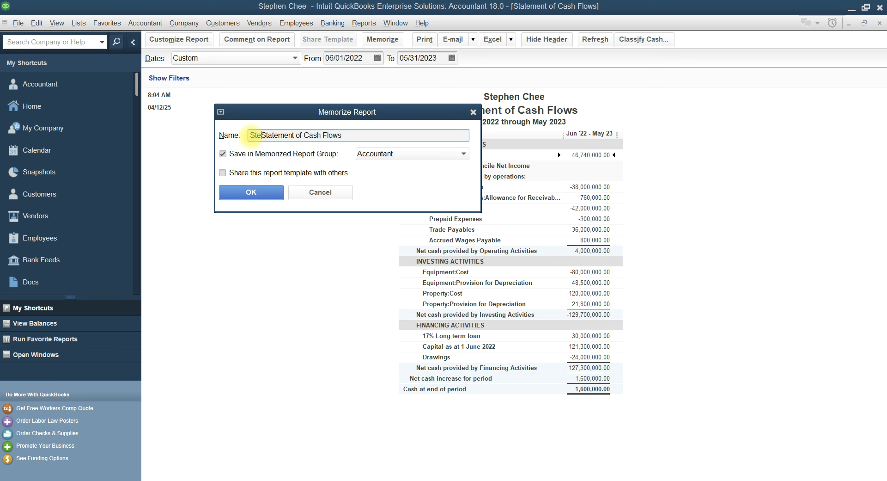
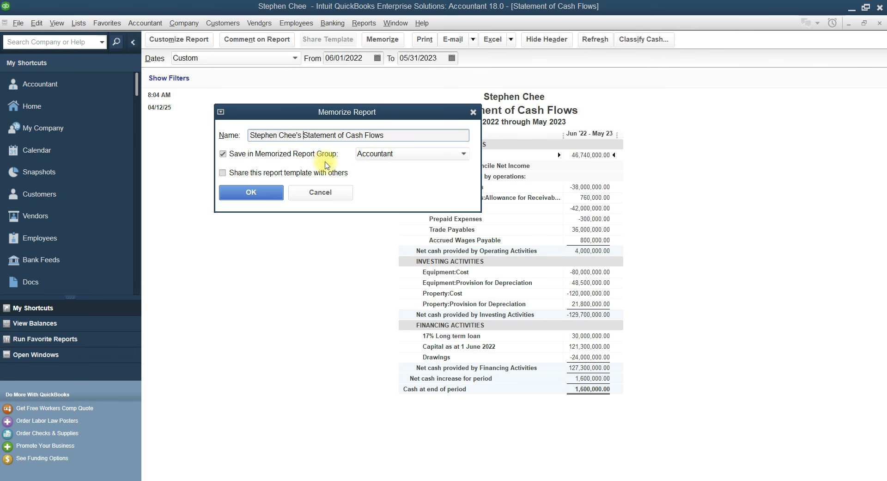
click(253, 192)
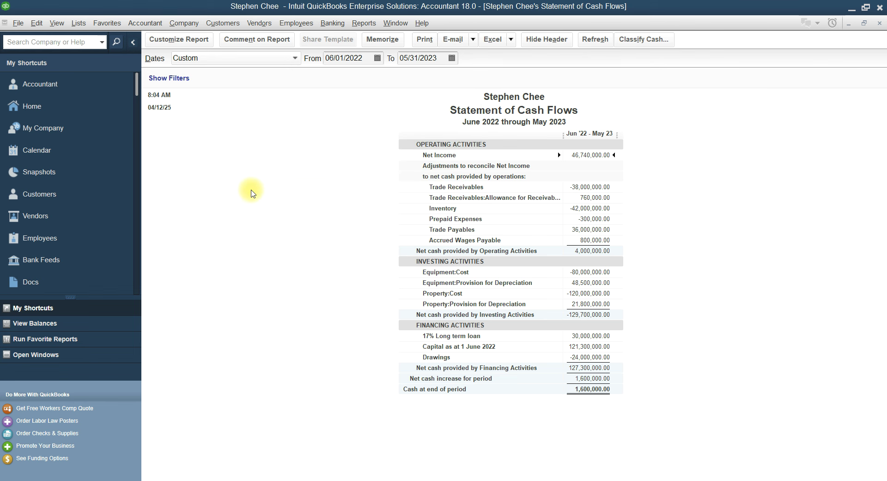
Close the cash flow report and Report Center, then open and close the owner's memorized Balance Sheet
click(879, 24)
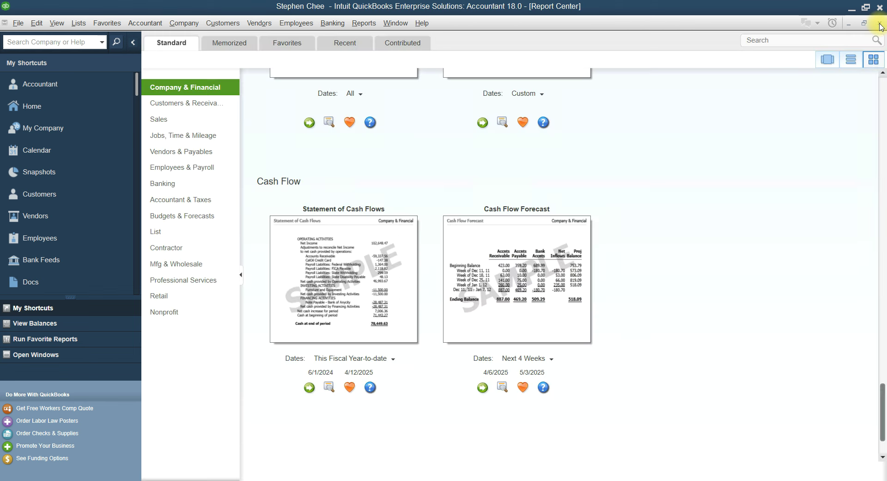
click(879, 24)
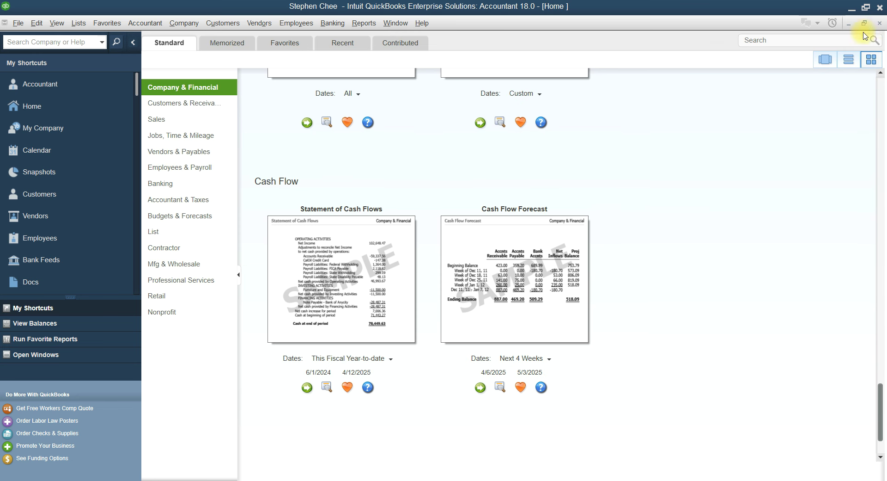
click(365, 25)
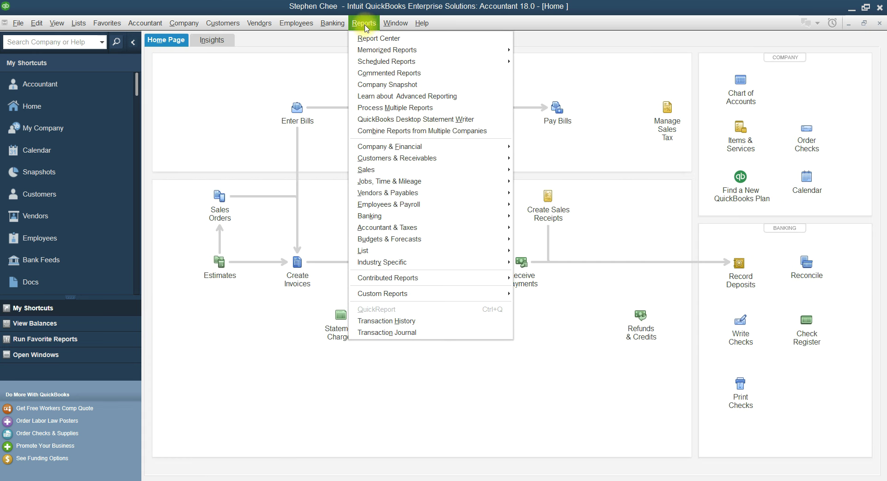
mouse_move(372, 53)
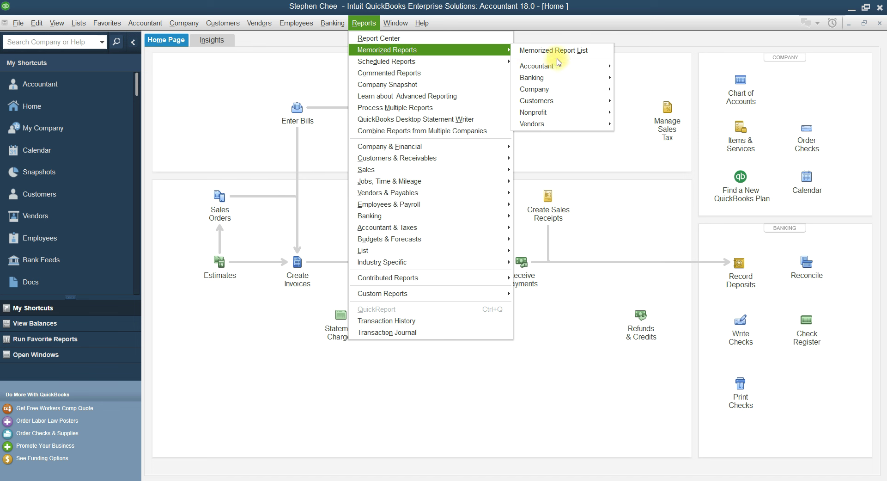
mouse_move(560, 68)
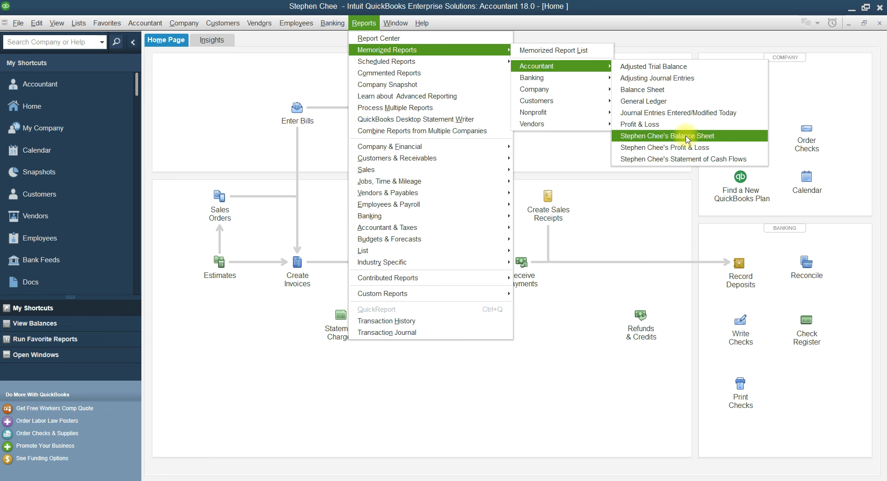
click(688, 136)
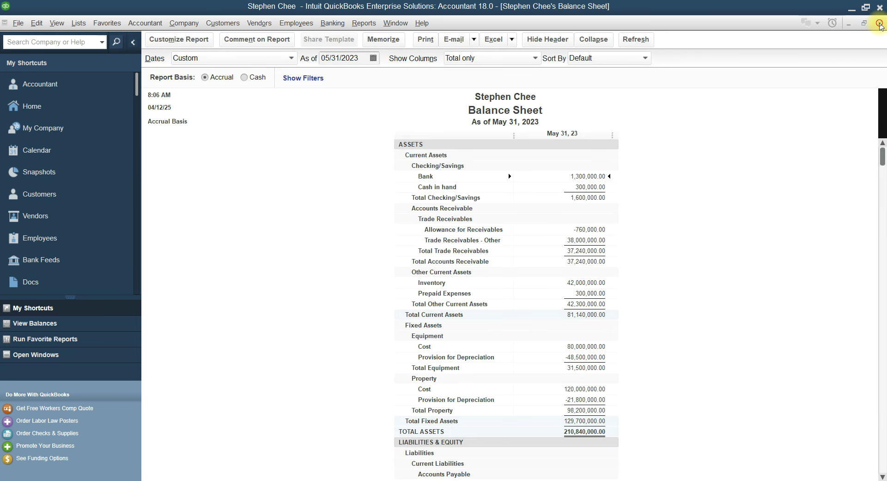
click(879, 24)
Open the owner's memorized Profit & Loss from the Accountant group, then close it
click(363, 23)
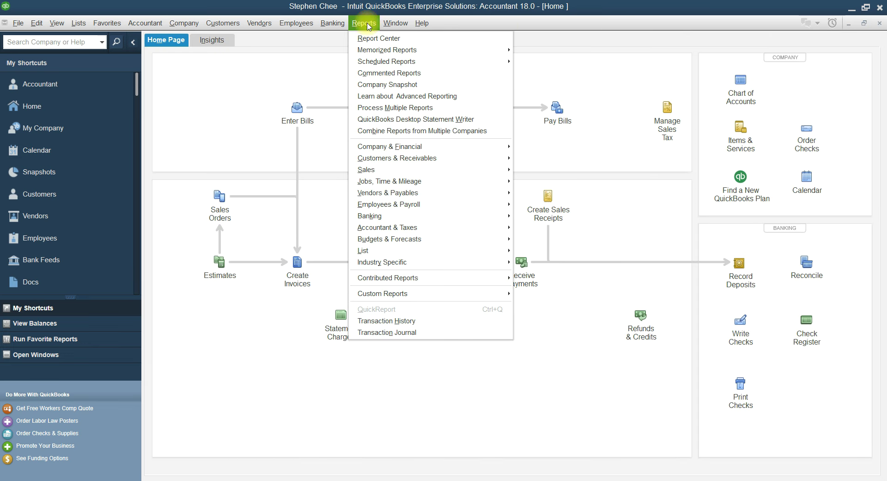
mouse_move(490, 51)
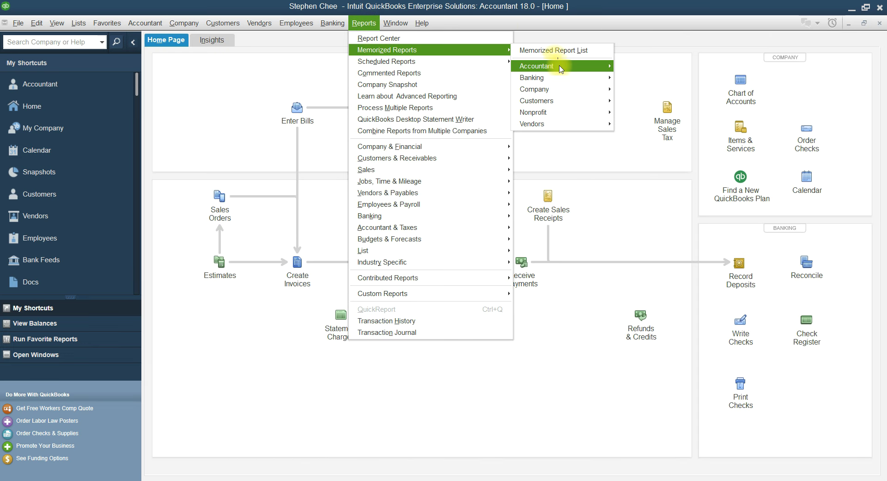
mouse_move(600, 89)
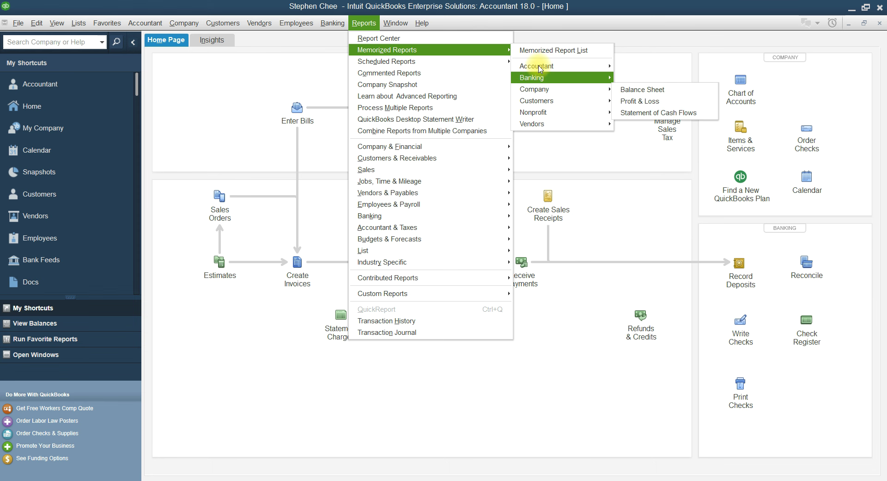
click(678, 147)
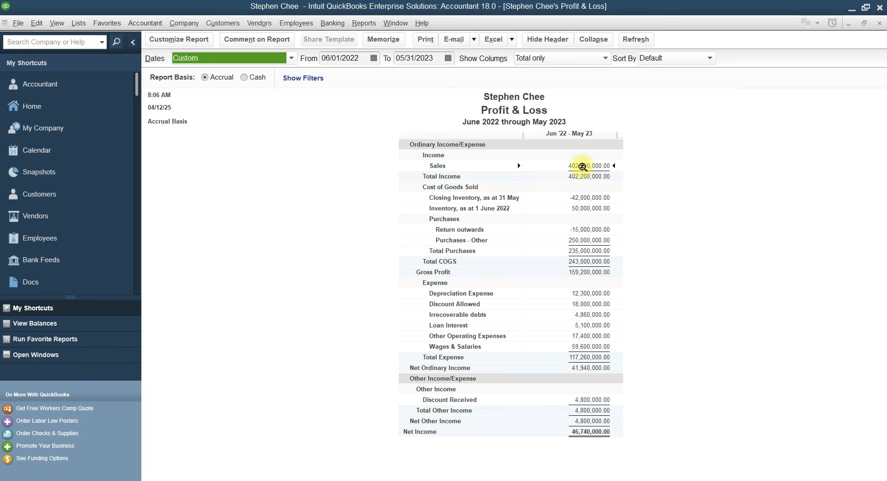
click(879, 23)
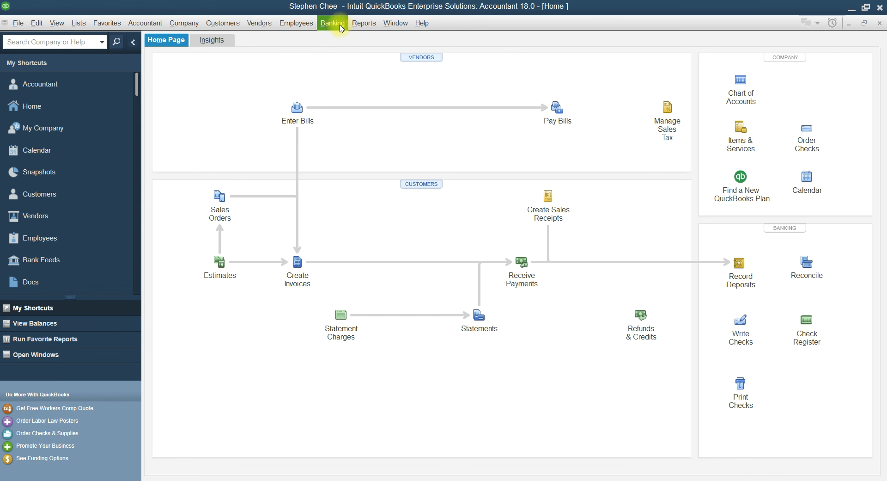
click(369, 25)
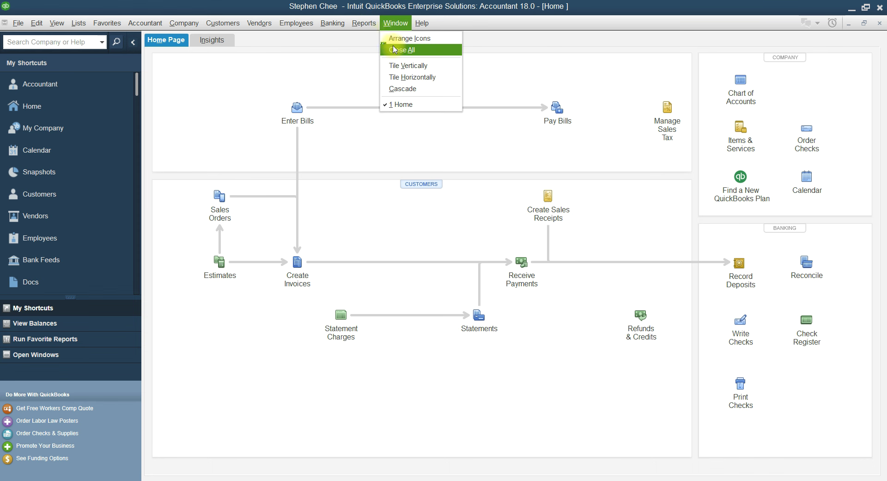
mouse_move(444, 51)
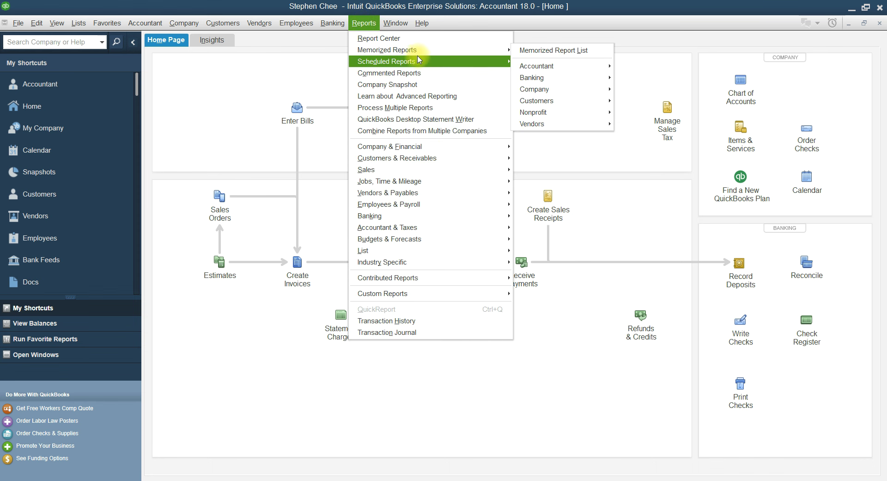
mouse_move(554, 65)
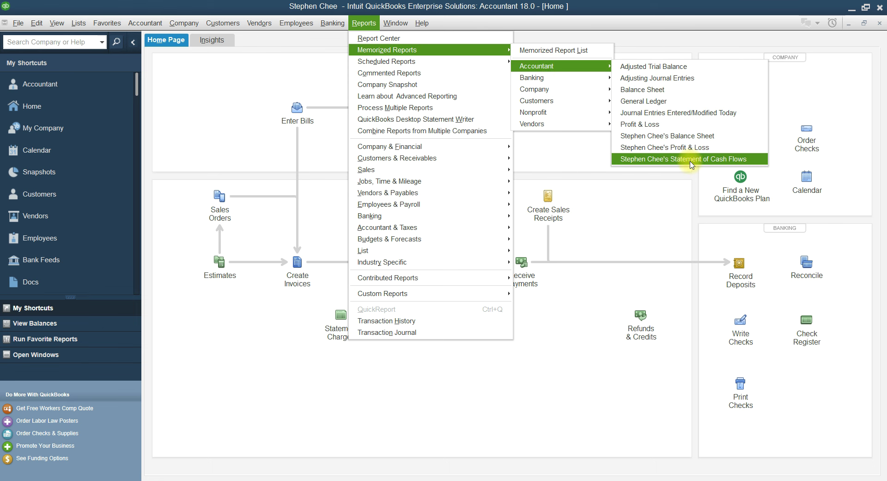
click(689, 159)
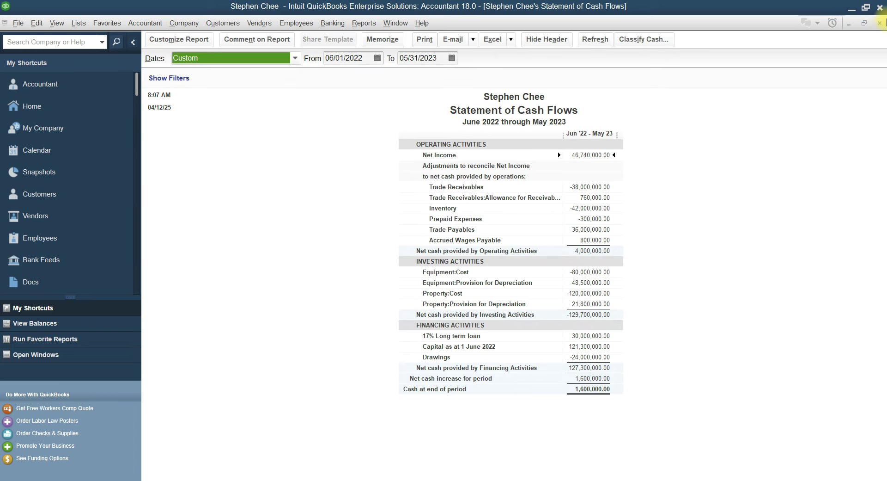
click(881, 24)
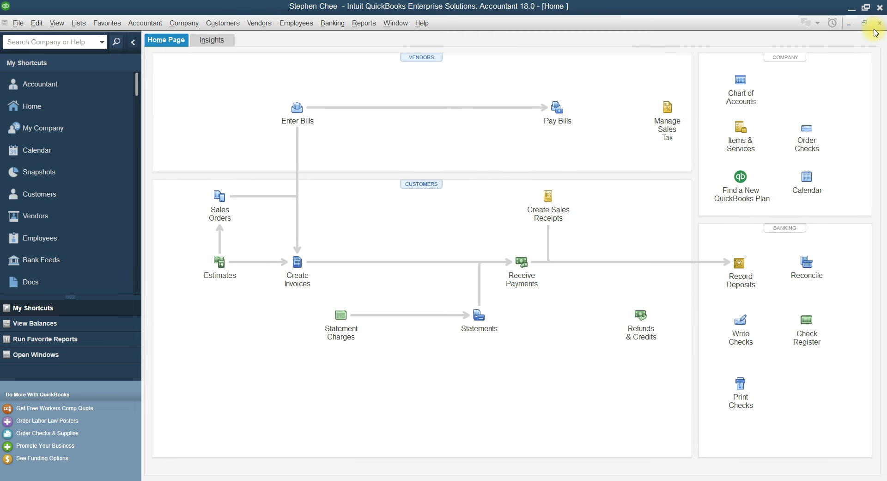